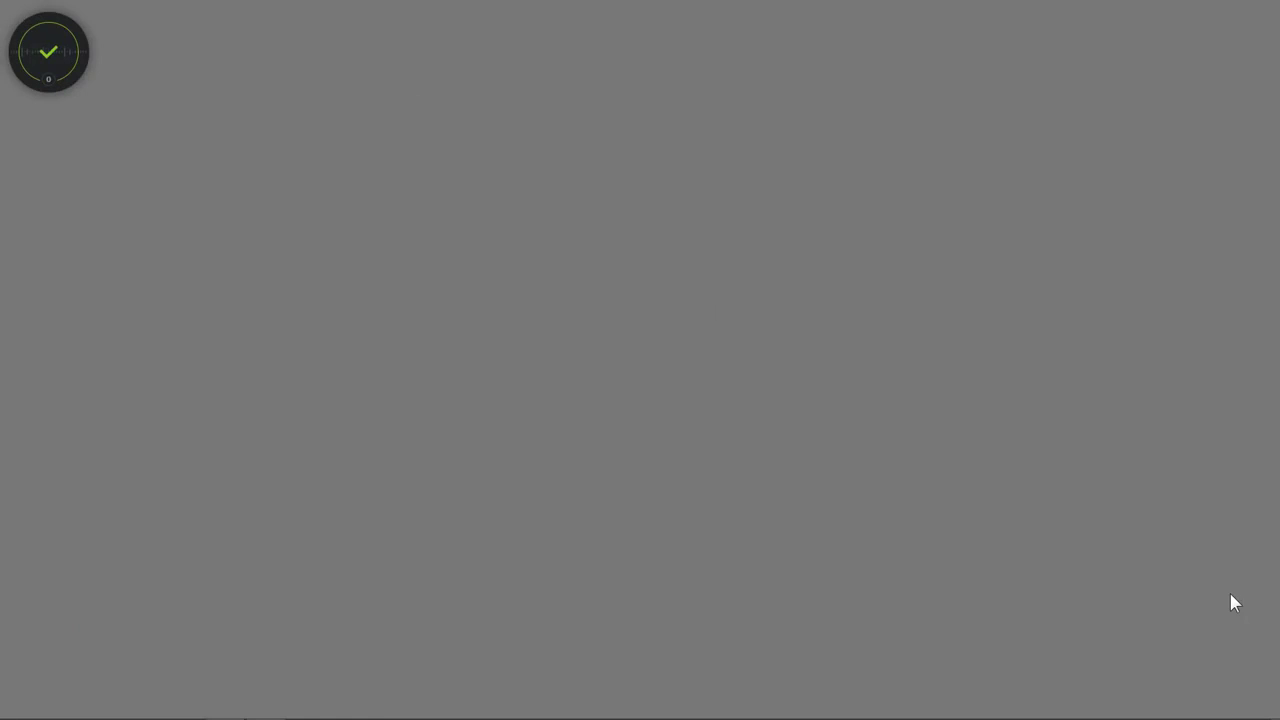
Preview the finished paper-on-wood composite, then bring the empty Photoshop workspace forward.
click(227, 708)
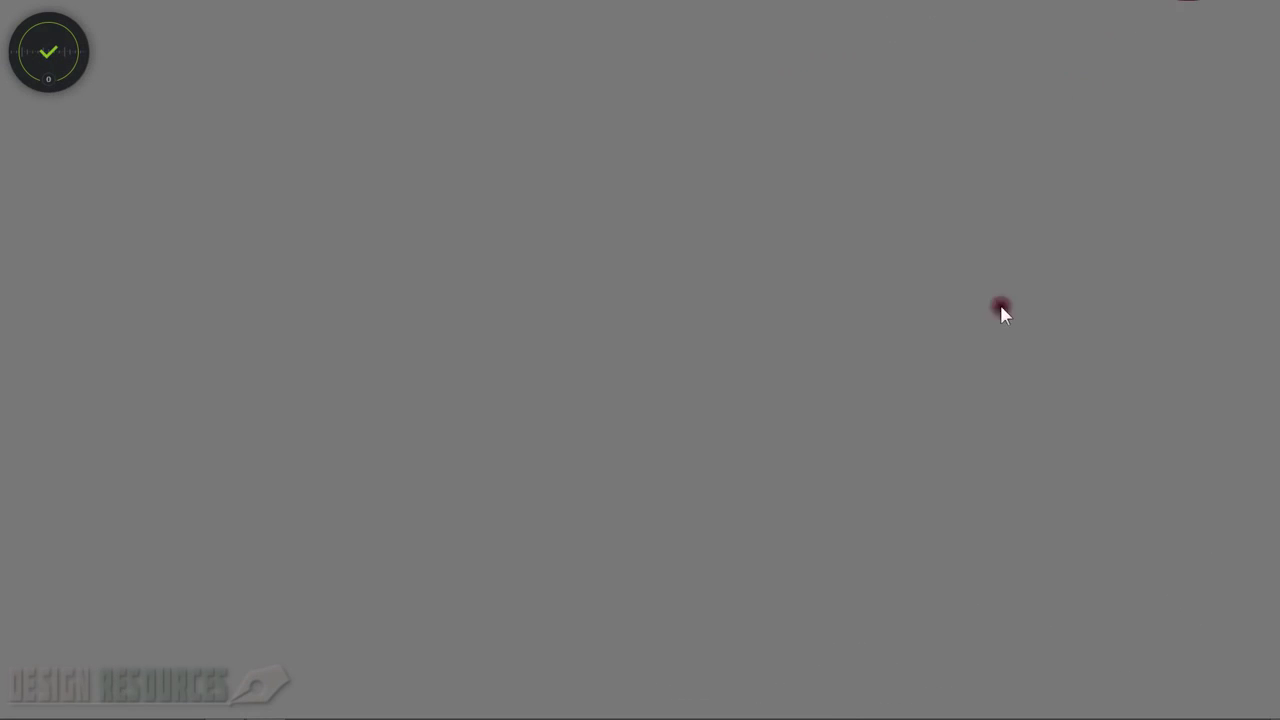
click(262, 708)
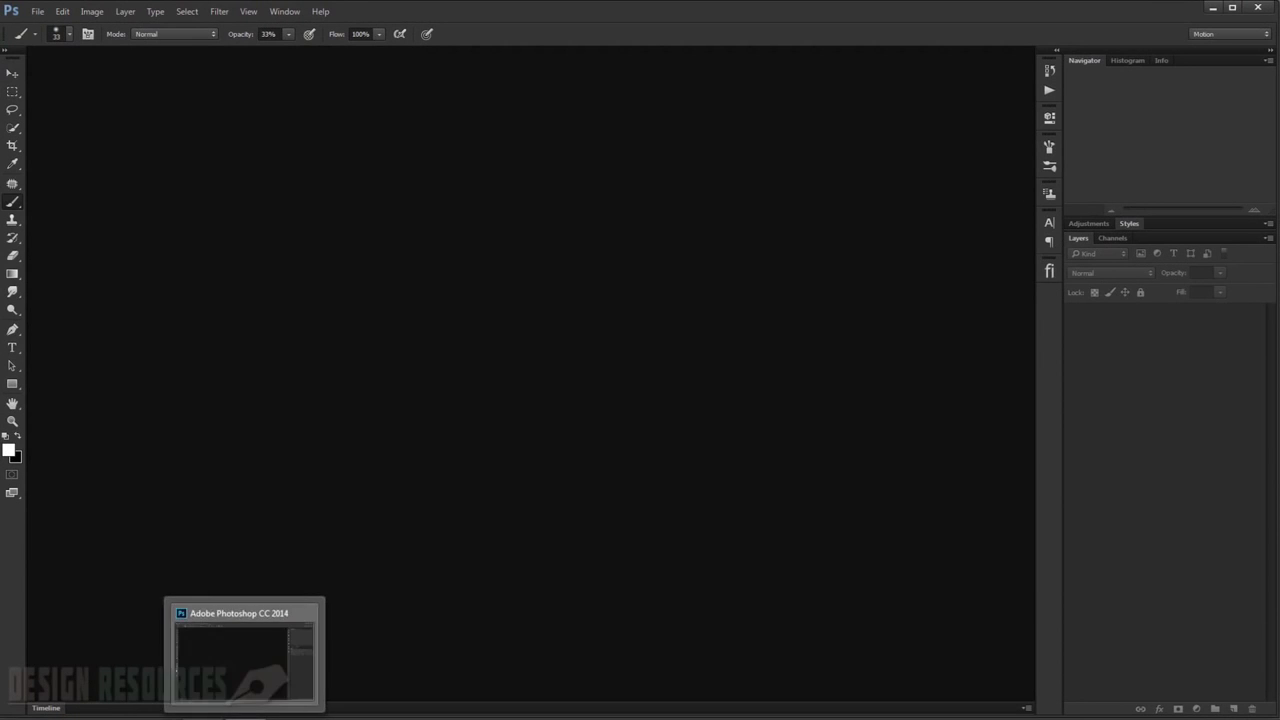
Open Wood.jpg from the Half Draw folder by dragging it into Photoshop.
click(245, 655)
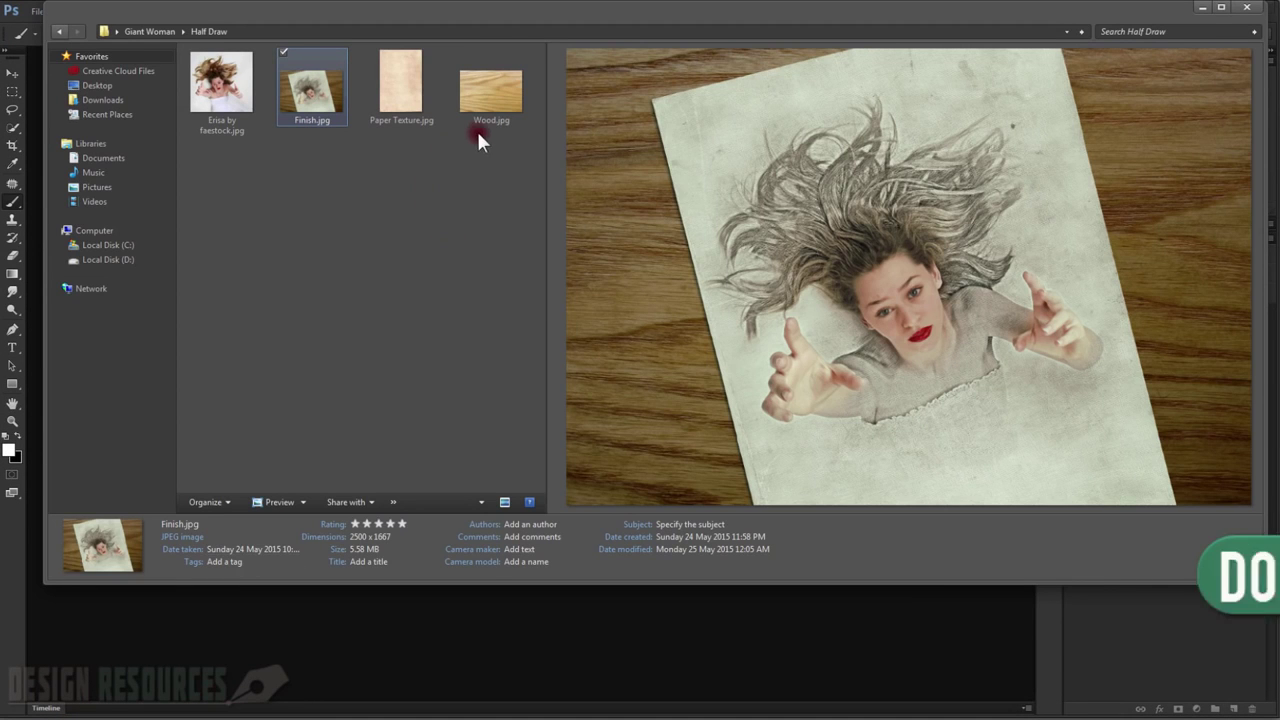
click(501, 109)
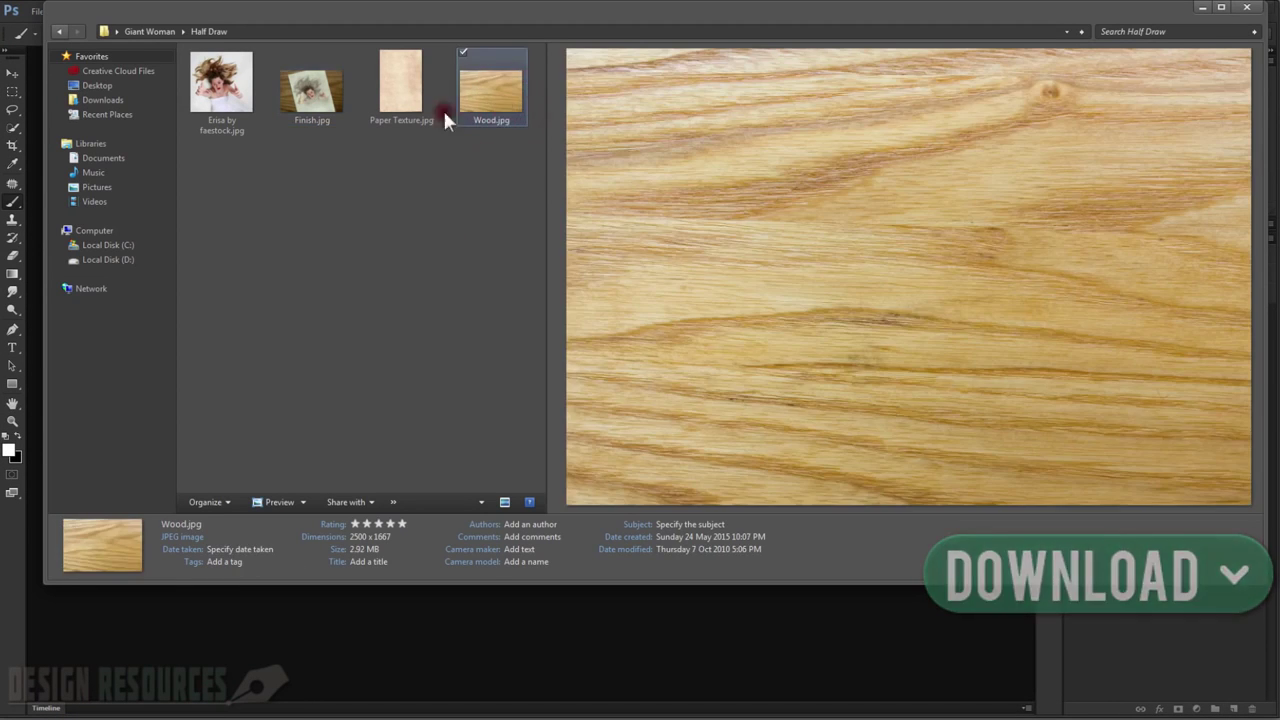
click(408, 105)
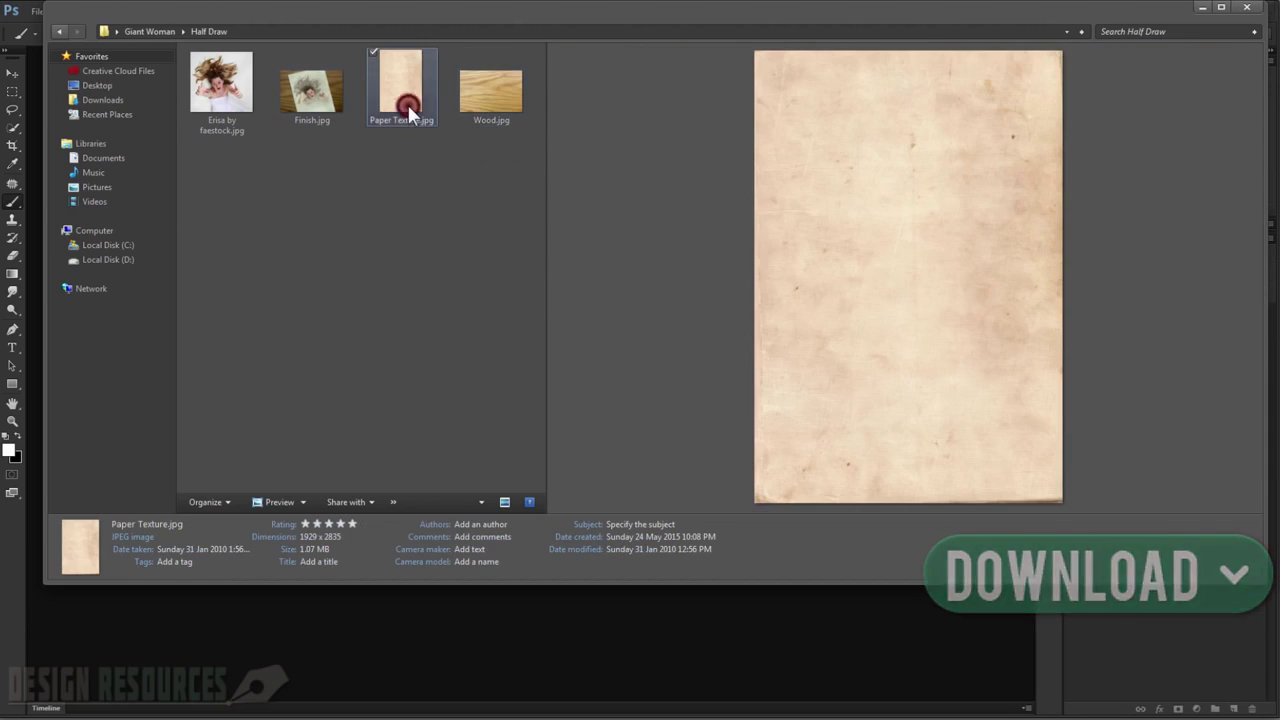
click(494, 98)
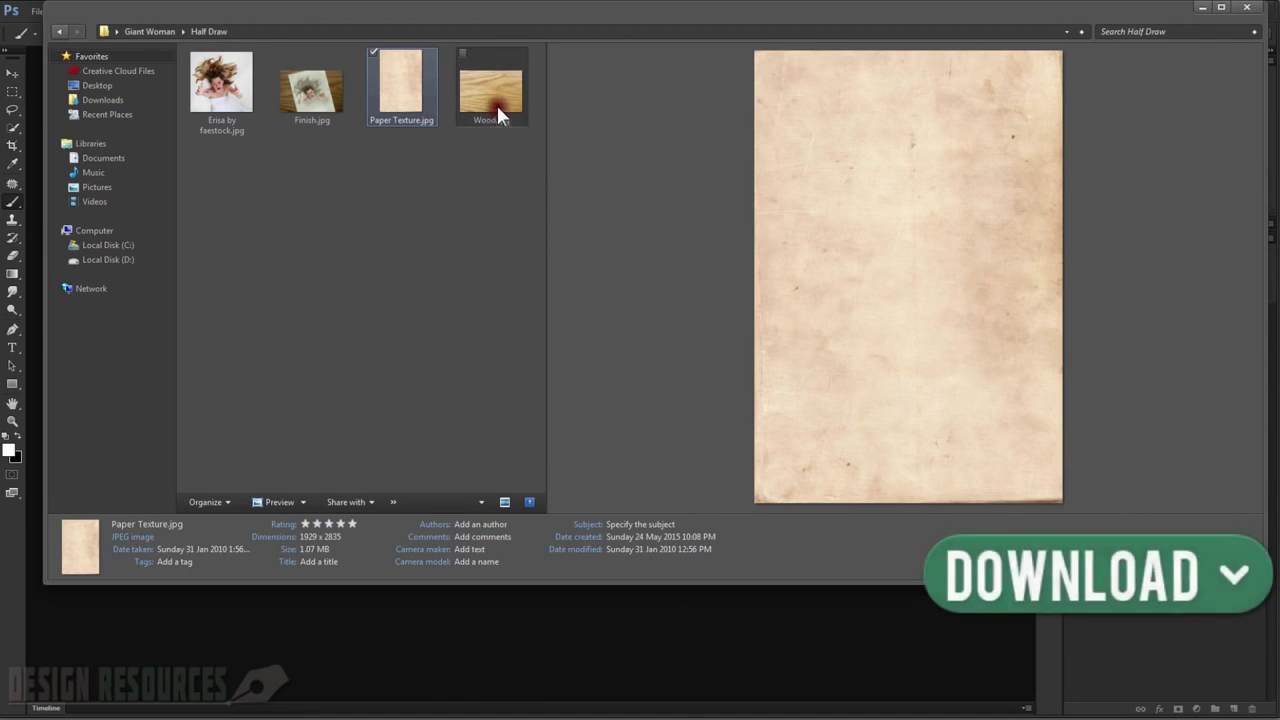
drag(490, 88, 344, 645)
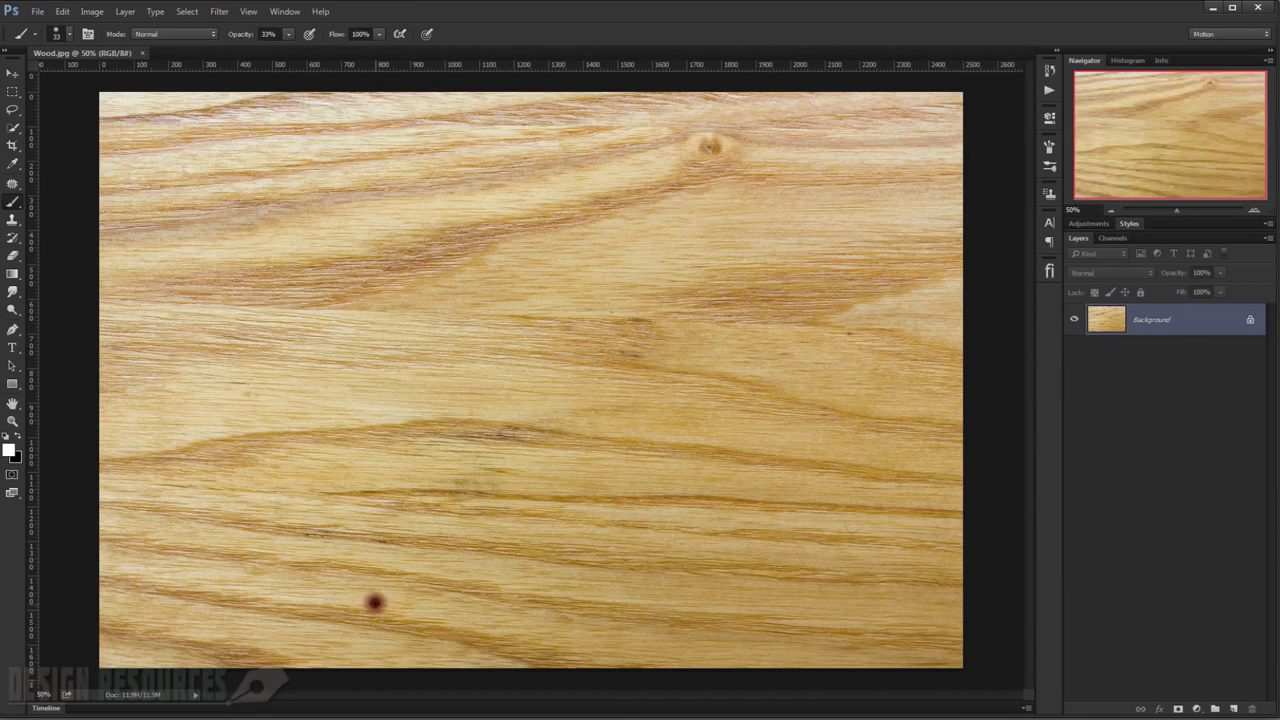
Fit the wood to the window and add a Levels adjustment with black input 66 and midtone 0.82.
key(ctrl+0)
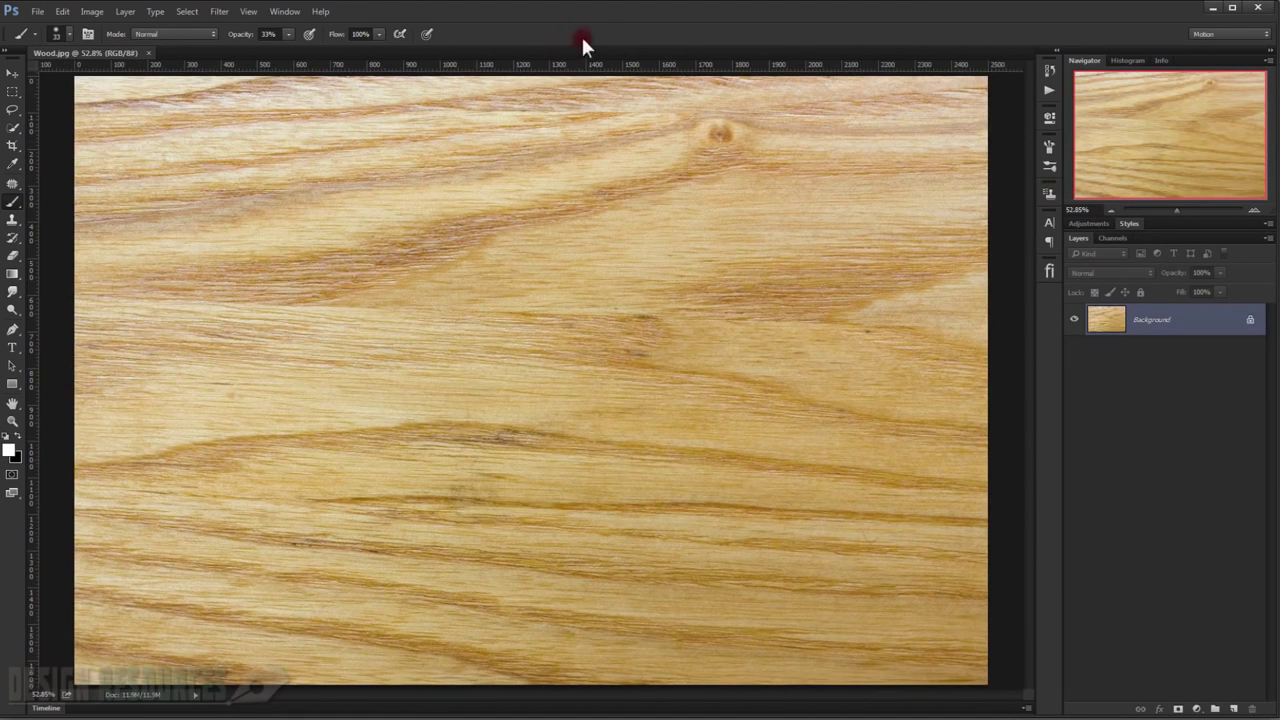
click(12, 74)
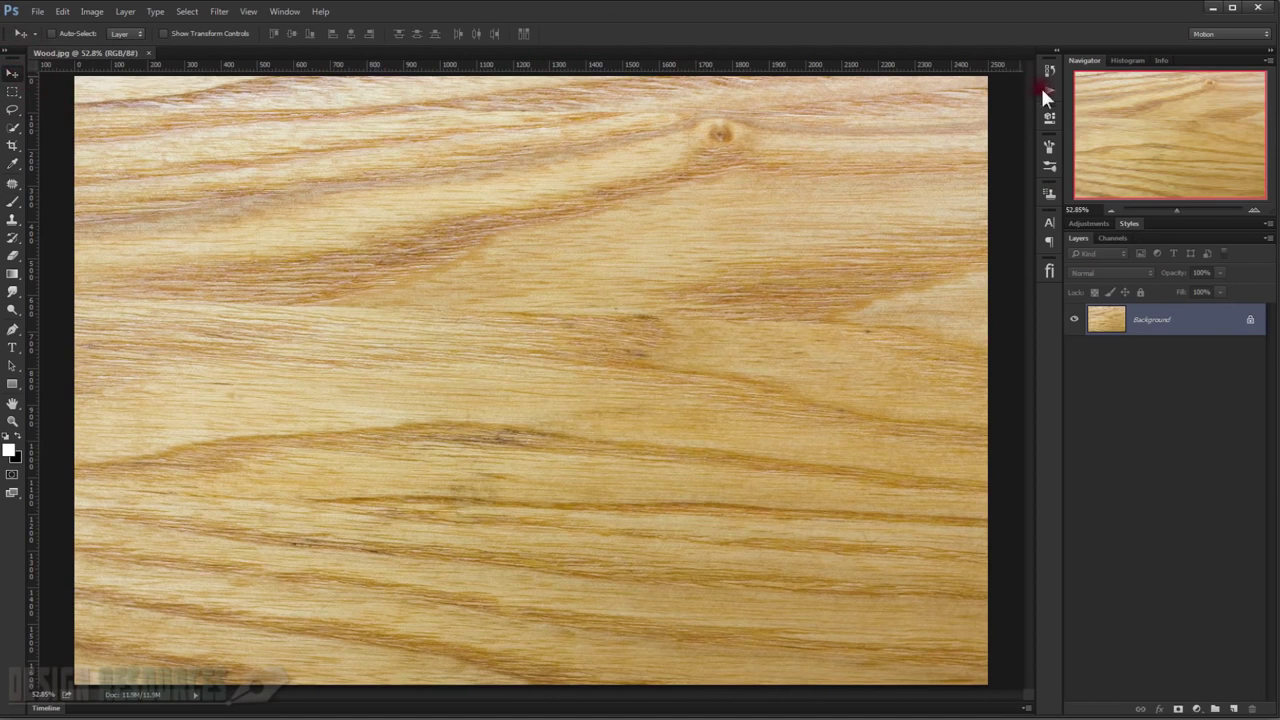
click(1200, 710)
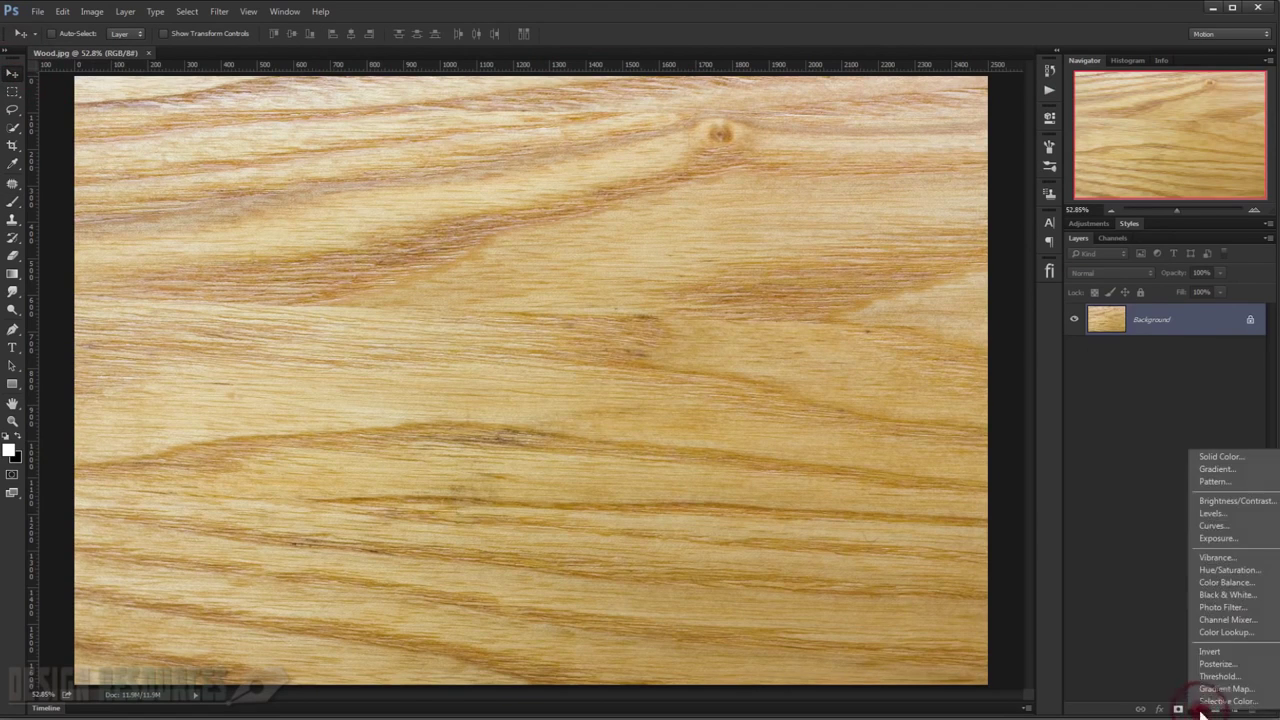
click(1216, 514)
click(838, 286)
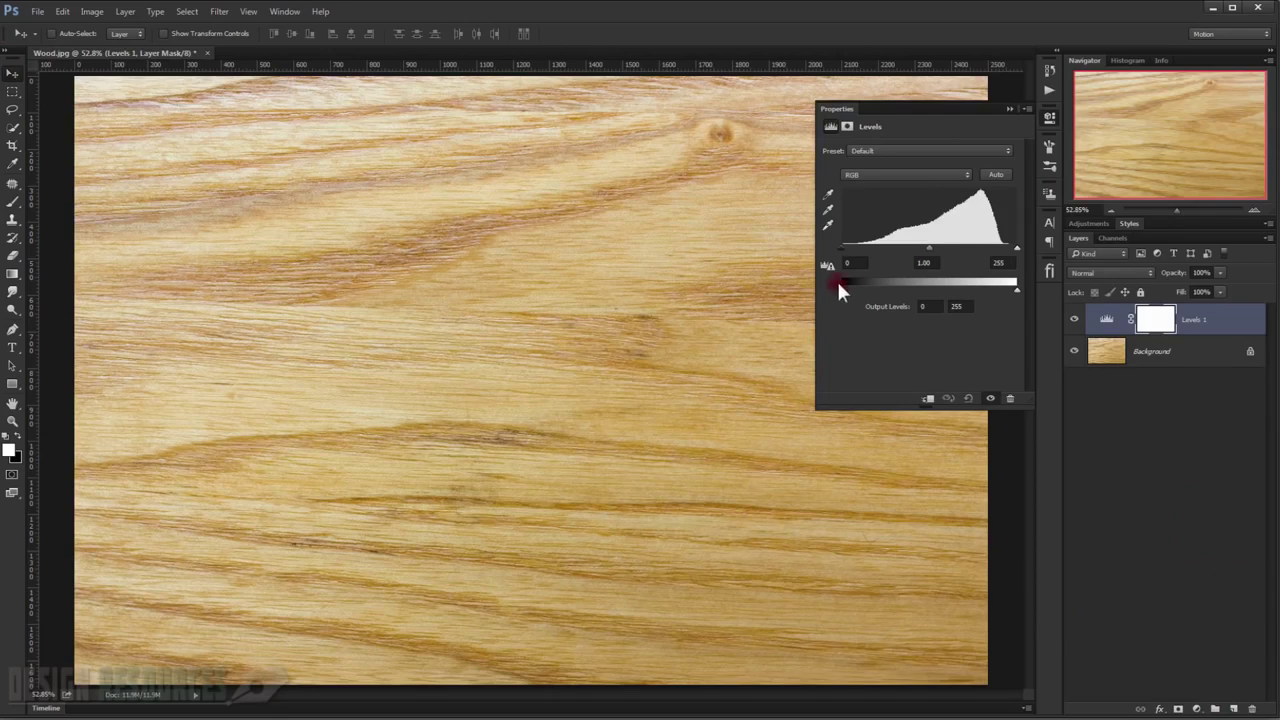
drag(841, 249, 958, 258)
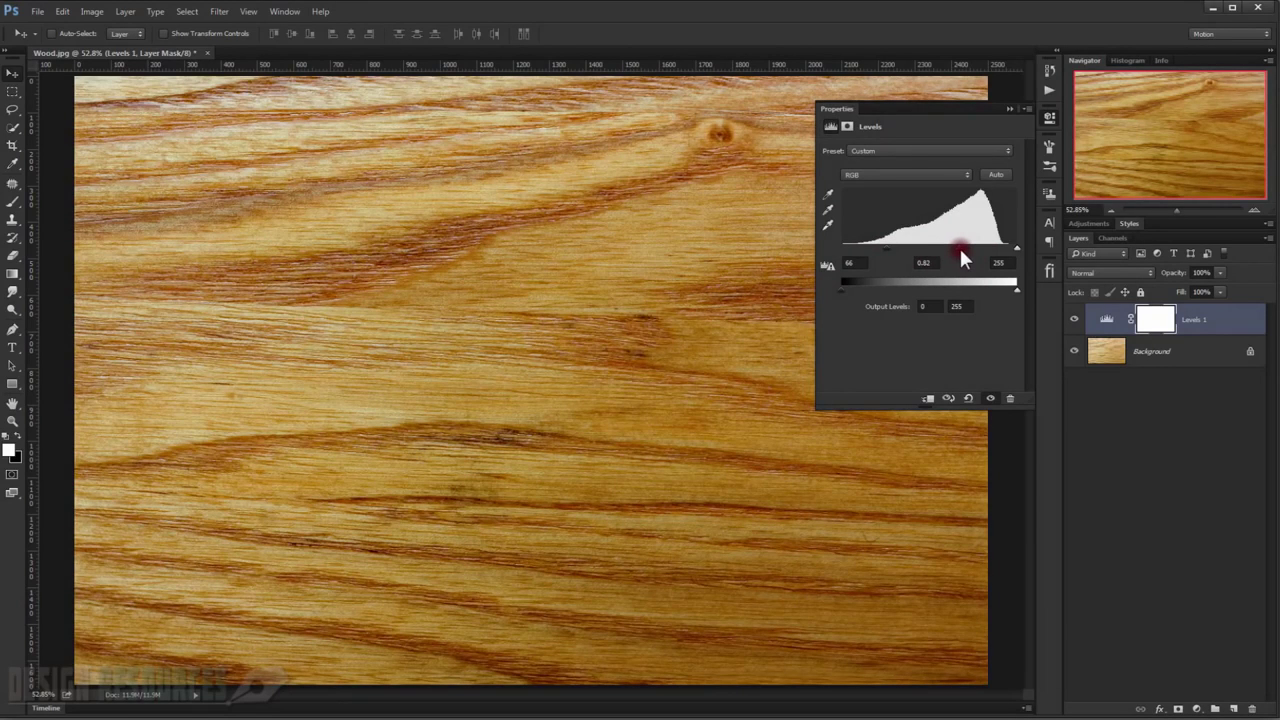
click(1020, 120)
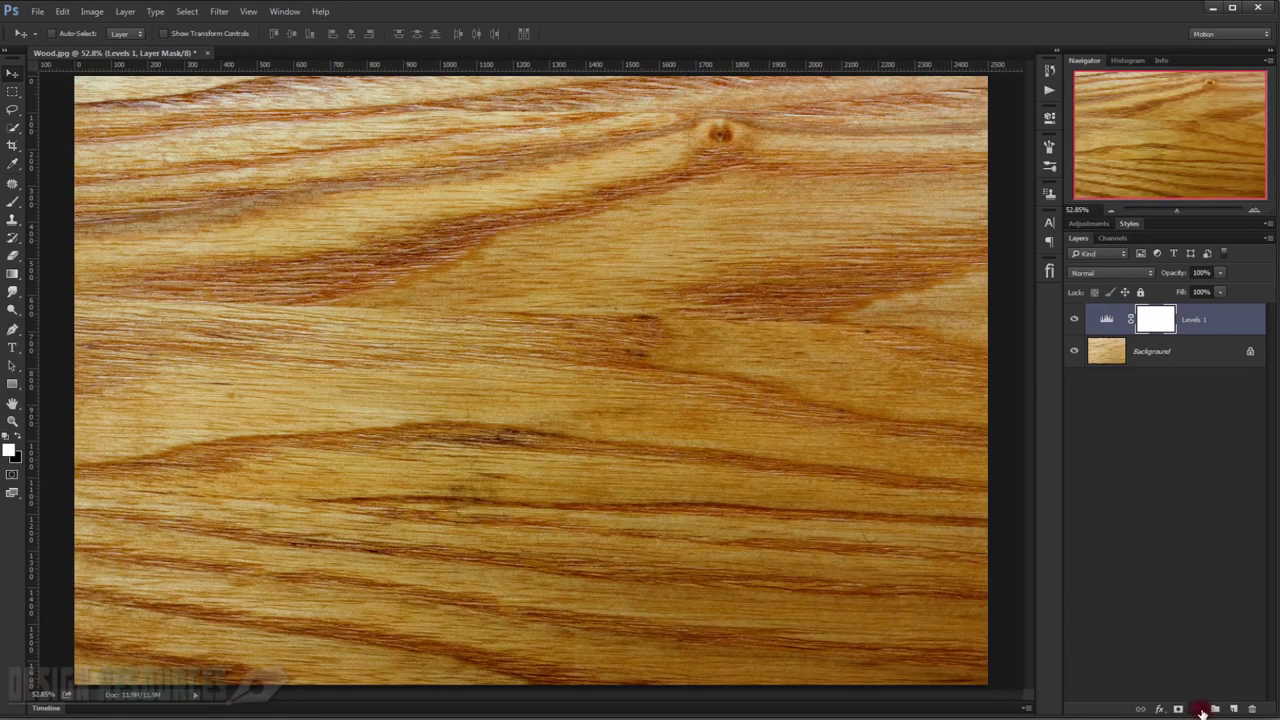
Add a Hue/Saturation adjustment that lowers the wood's saturation to -35.
click(1203, 712)
click(1232, 567)
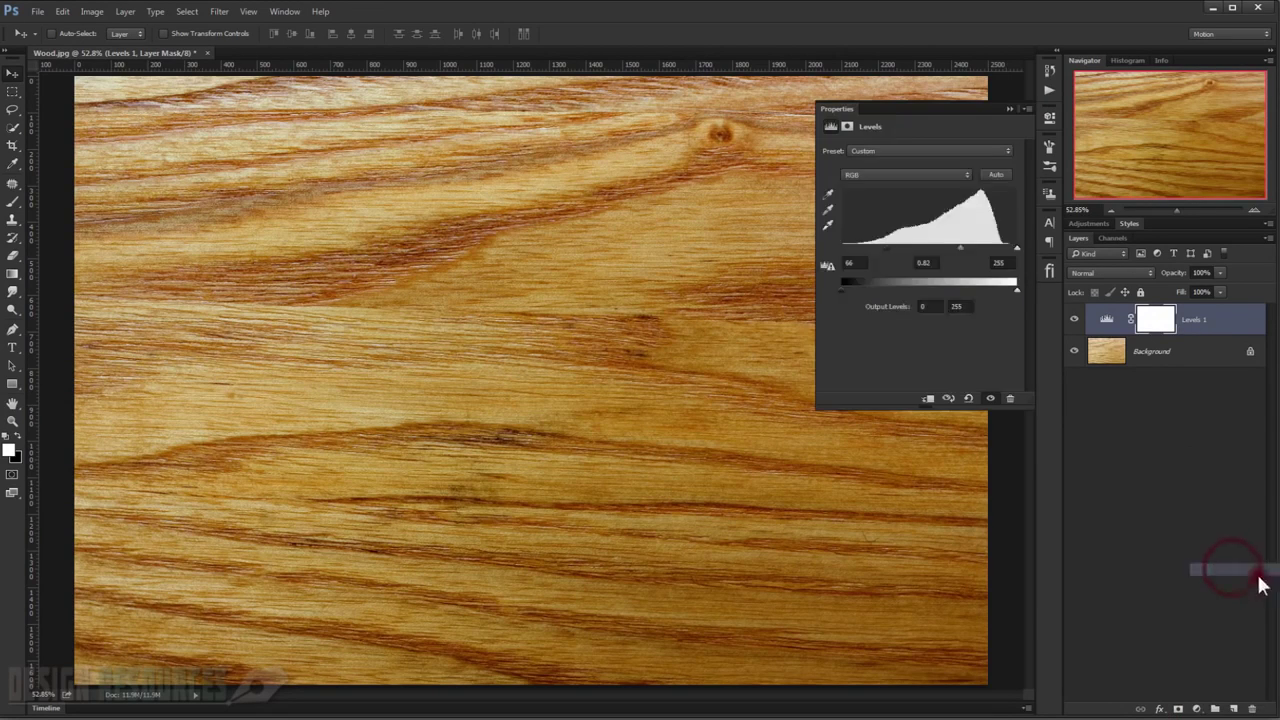
drag(926, 236, 903, 236)
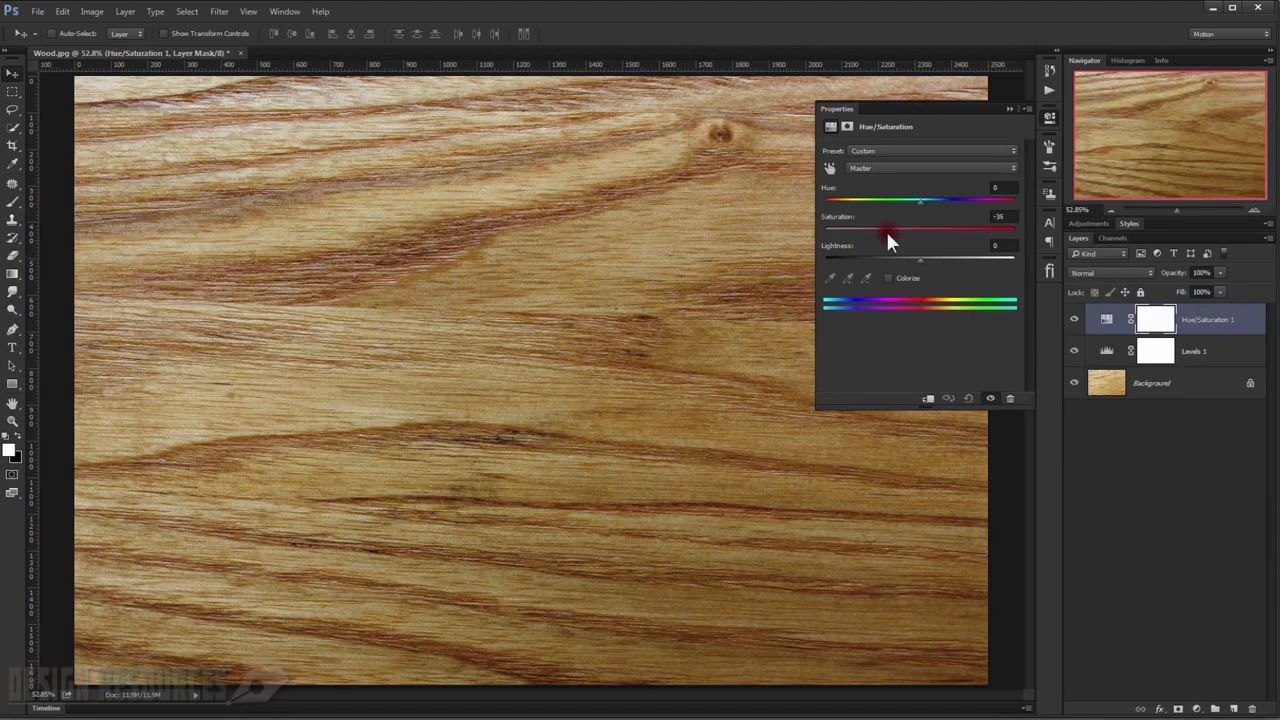
click(1009, 108)
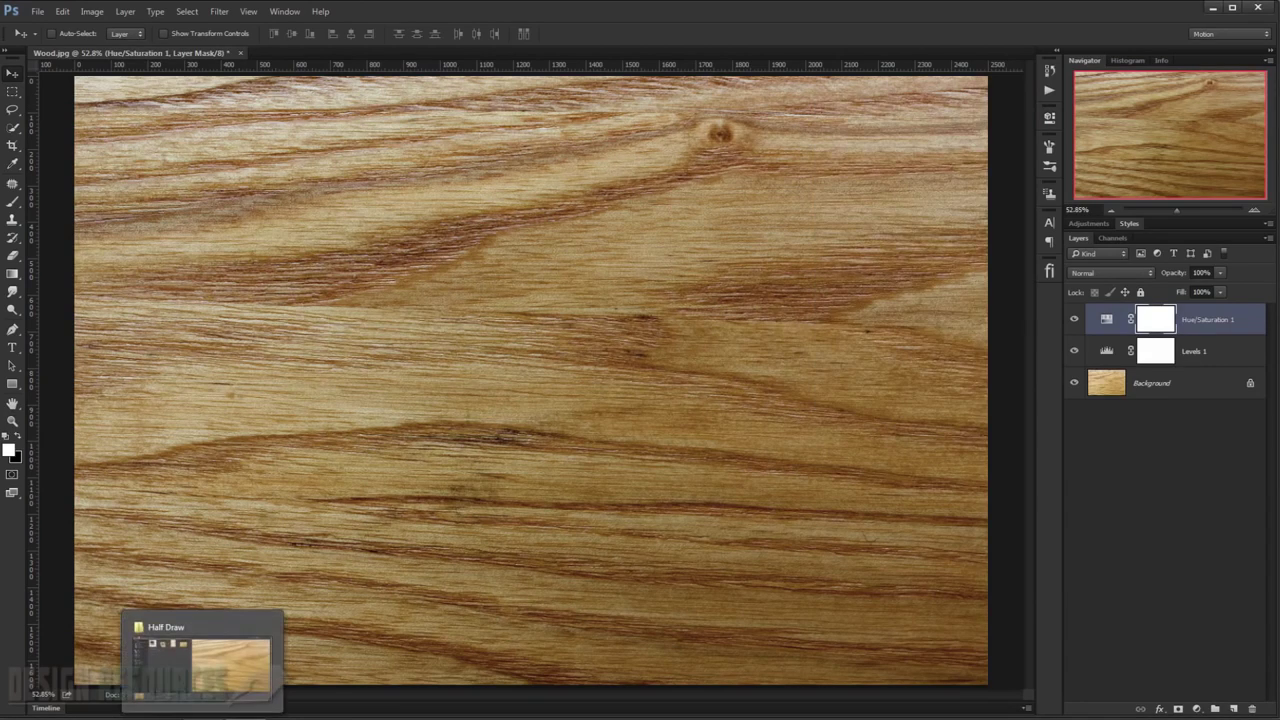
click(203, 662)
Place Paper Texture.jpg over the wood, scaled up and rotated about -16.7°.
drag(407, 92, 135, 625)
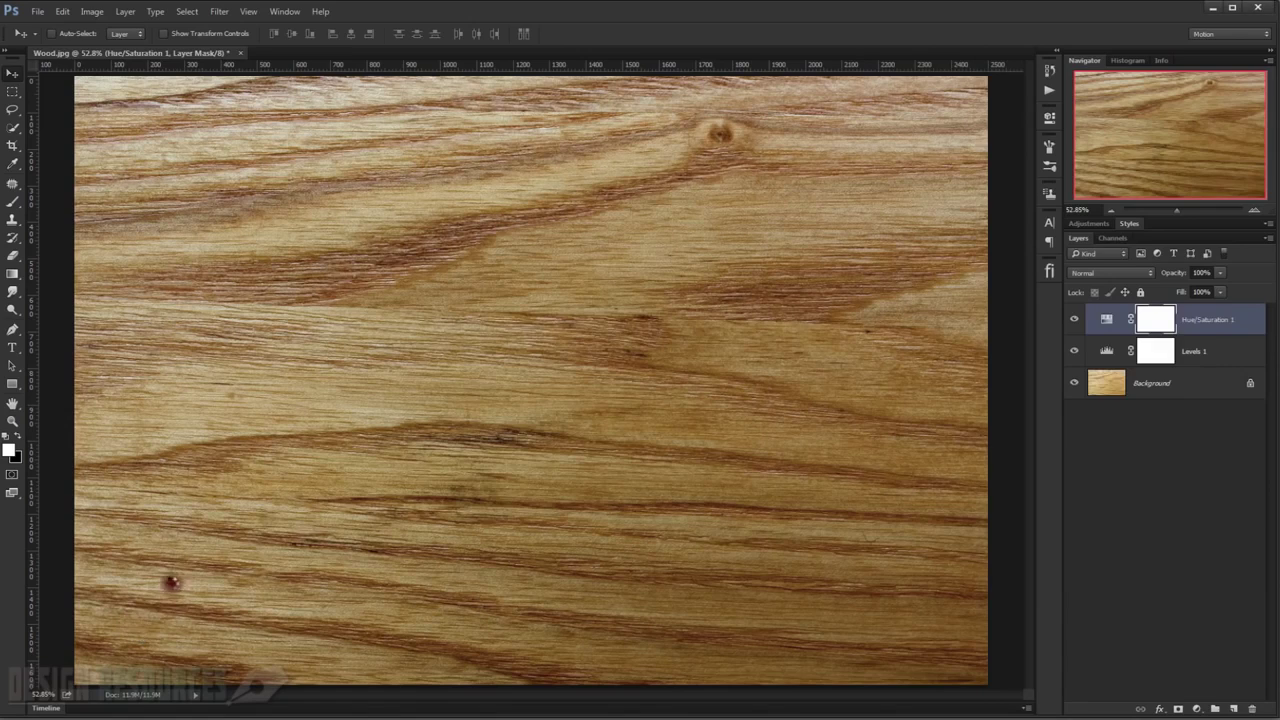
scroll(628, 503, down, 2)
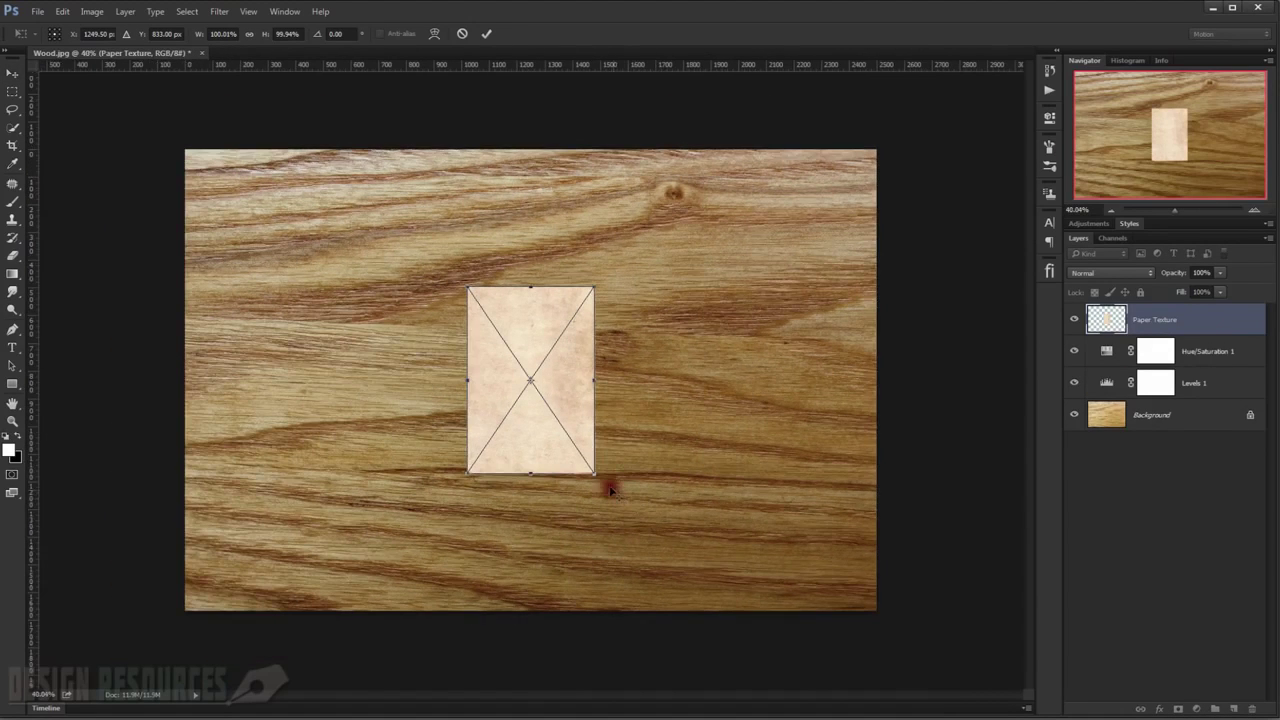
mouse_move(594, 474)
mouse_down()
mouse_move(755, 672)
mouse_move(781, 601)
mouse_up()
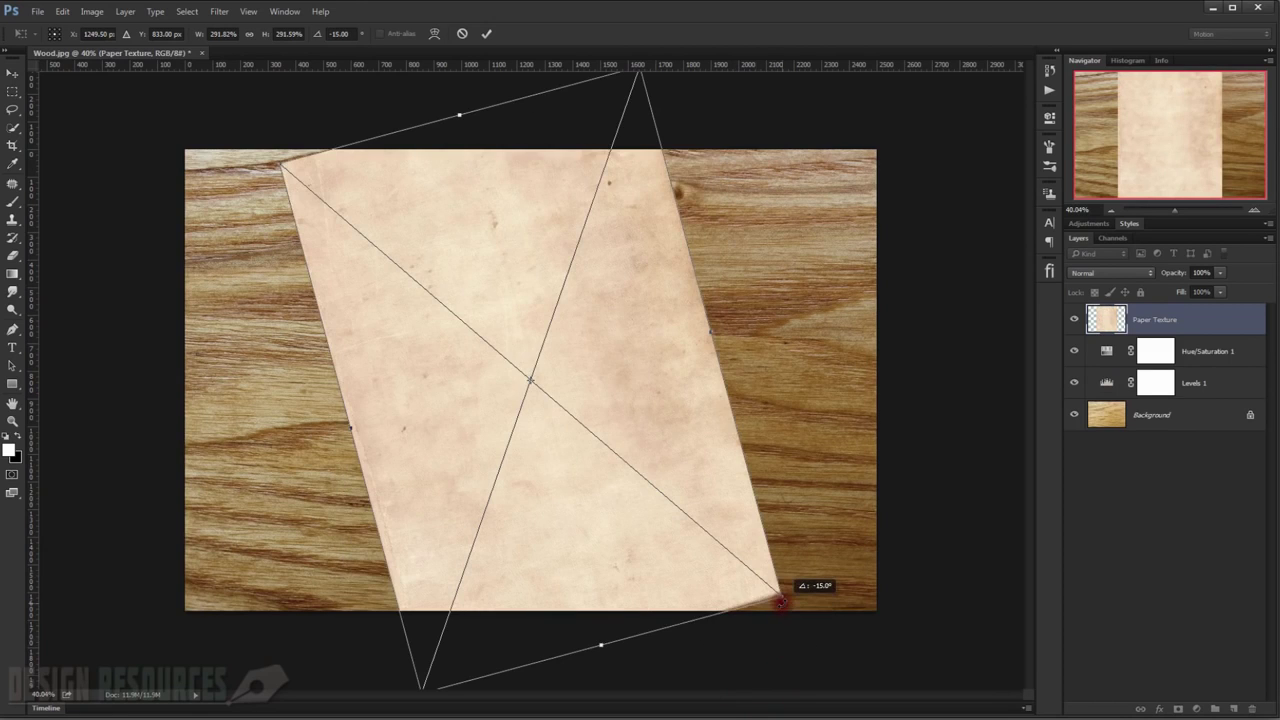
drag(709, 471, 722, 508)
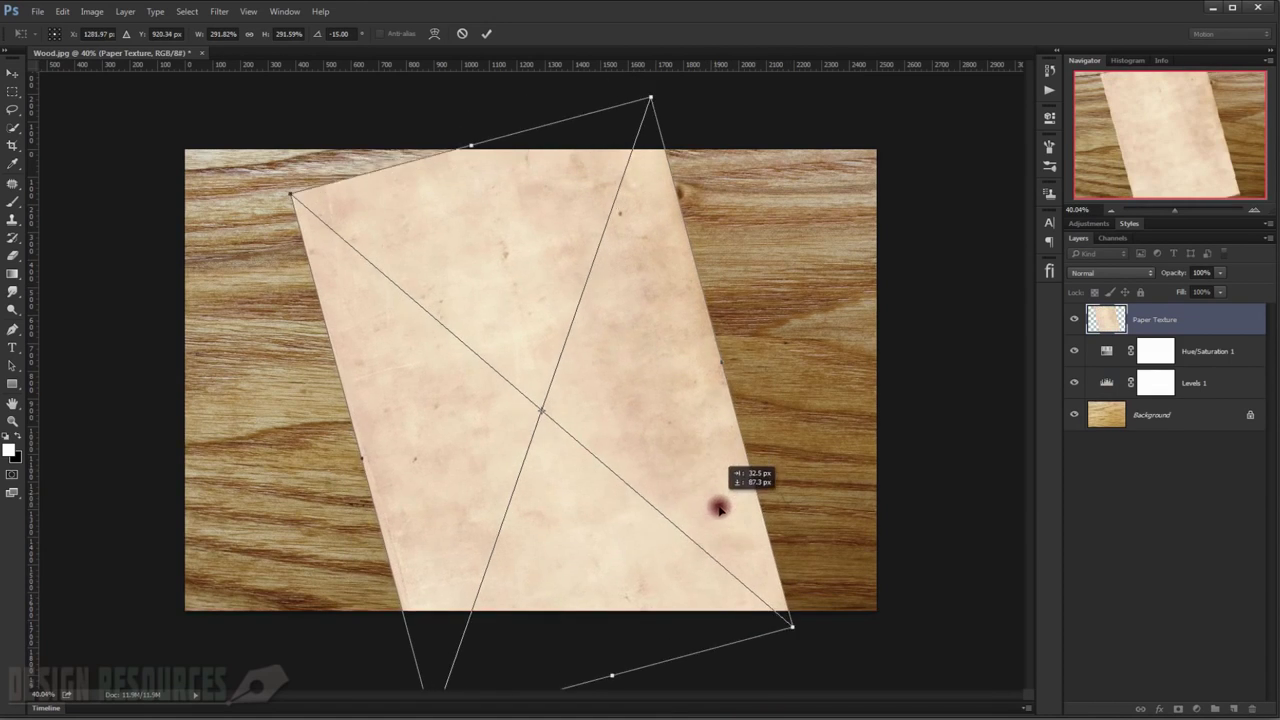
drag(870, 590, 871, 606)
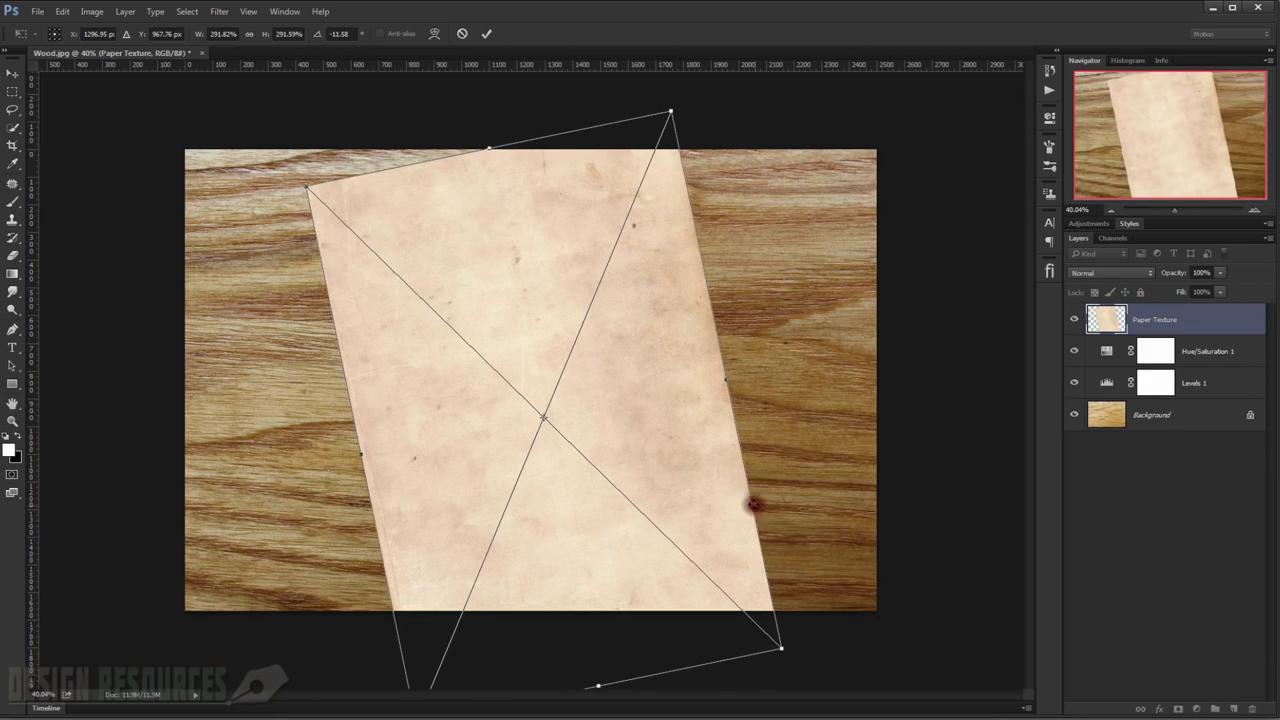
drag(749, 503, 748, 504)
key(ctrl+z)
drag(734, 560, 727, 556)
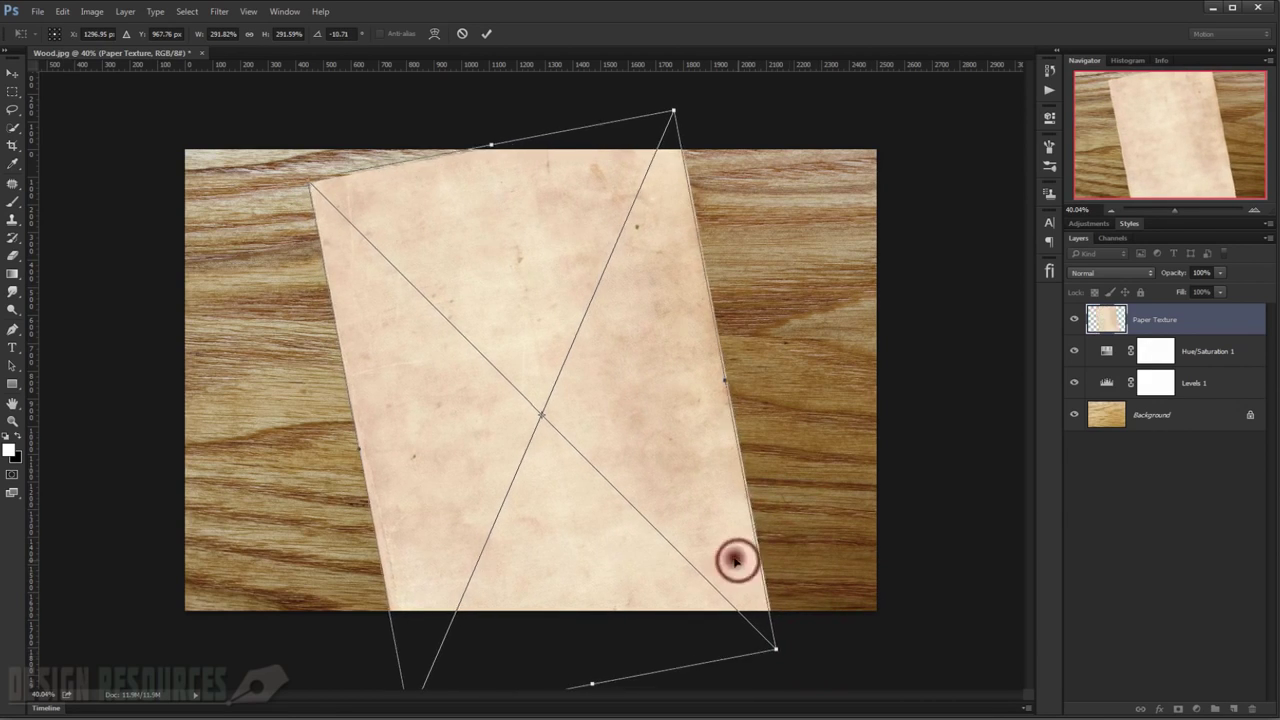
drag(840, 654, 855, 612)
drag(711, 495, 716, 511)
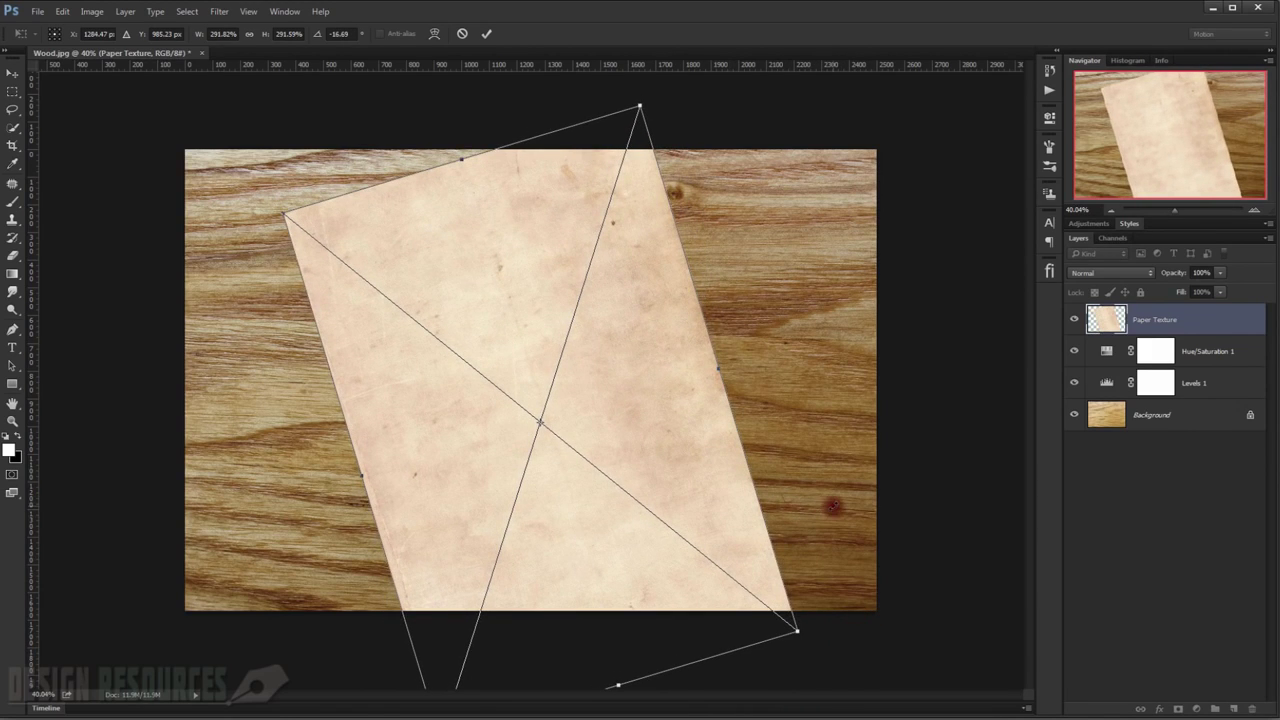
key(Return)
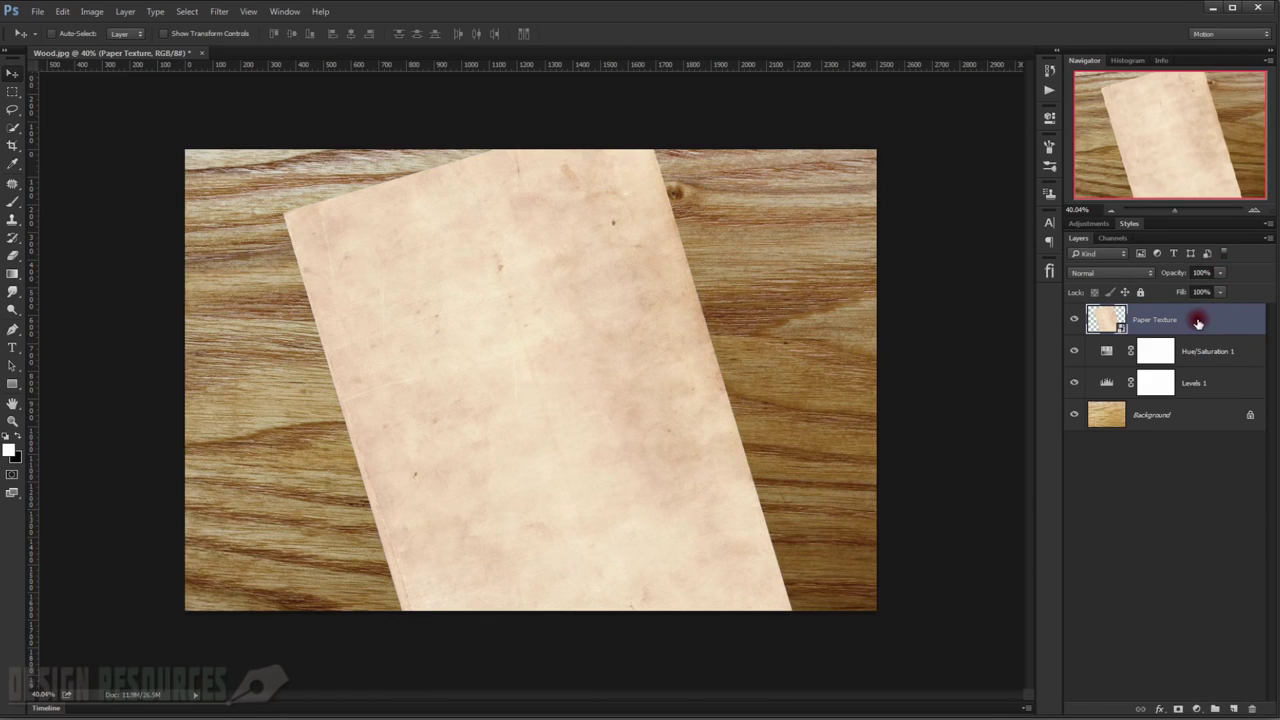
Rasterize the Paper Texture layer and desaturate it to grey.
right_click(1198, 322)
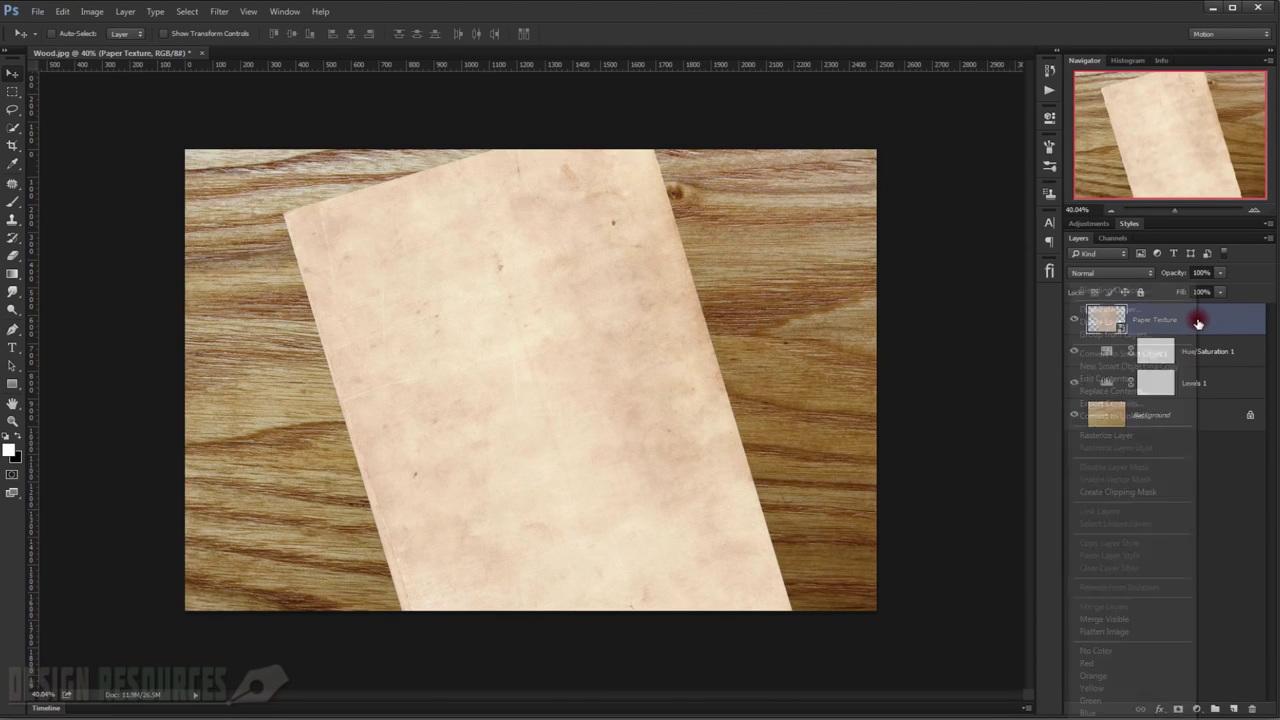
click(1145, 430)
click(1119, 328)
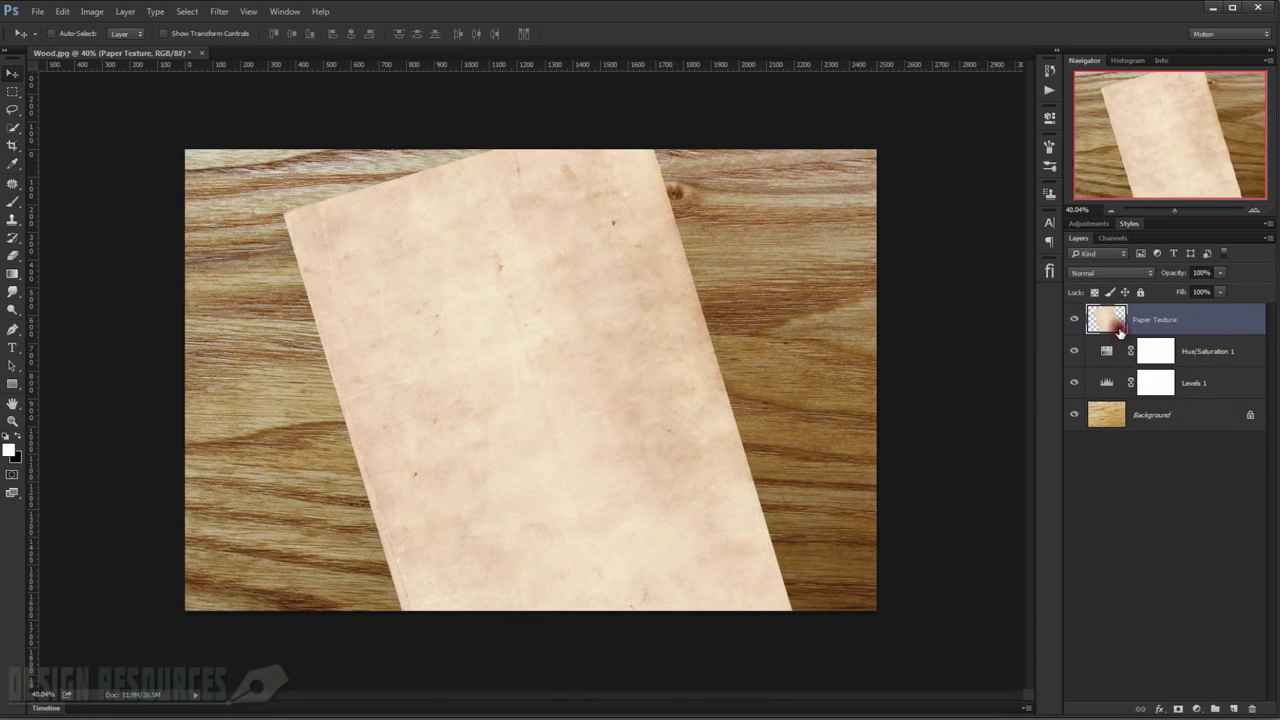
click(1178, 323)
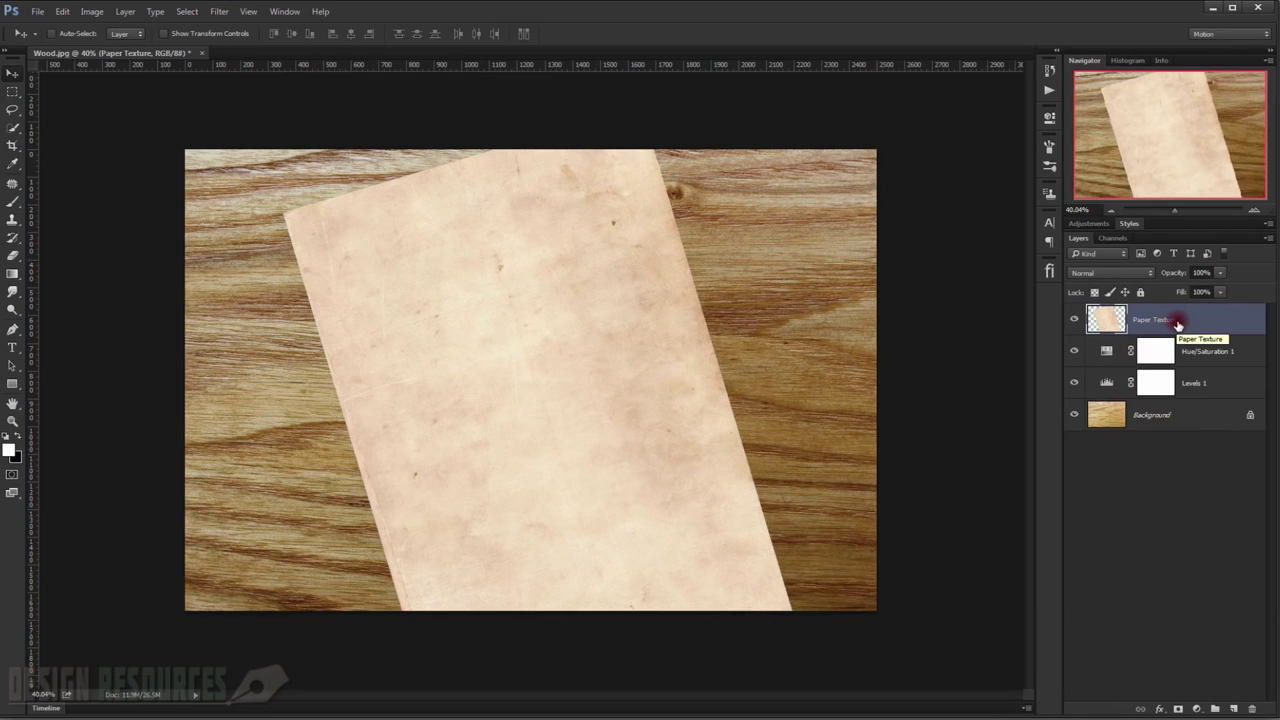
key(ctrl+shift+u)
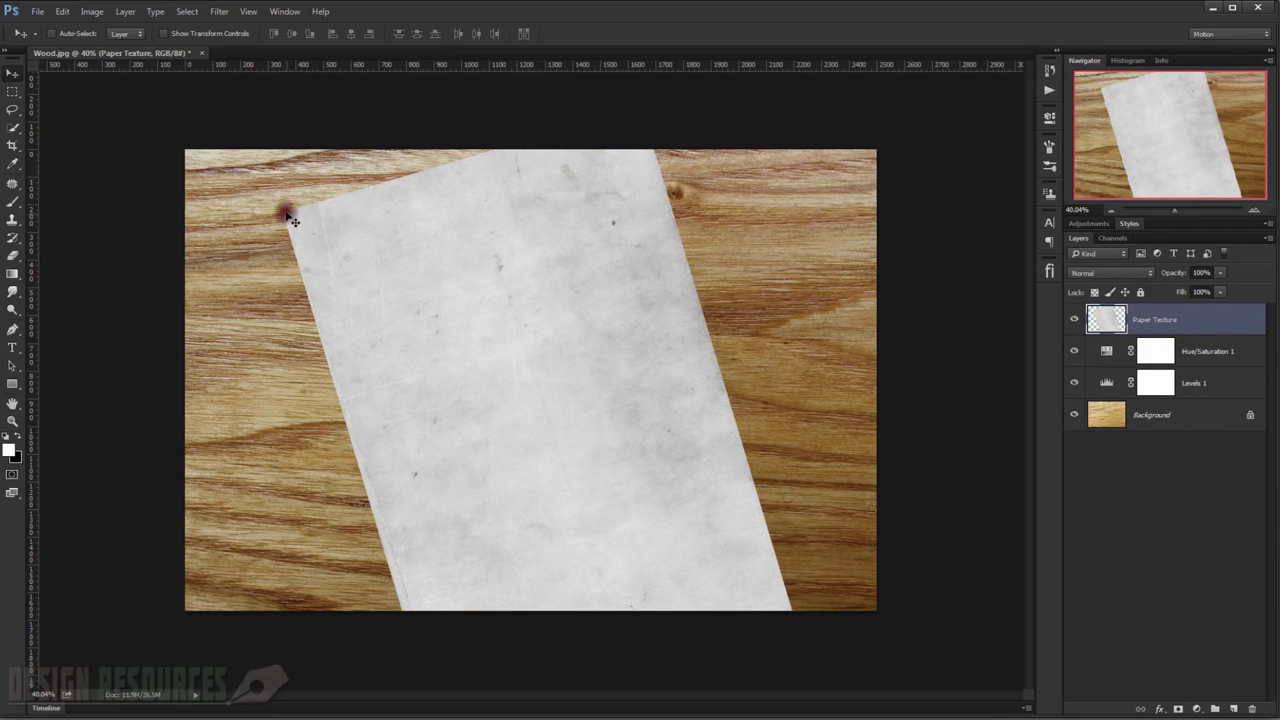
Give the paper a Multiply drop shadow: 50% opacity, 66°, 19 px distance, 10 px size.
double_click(1235, 318)
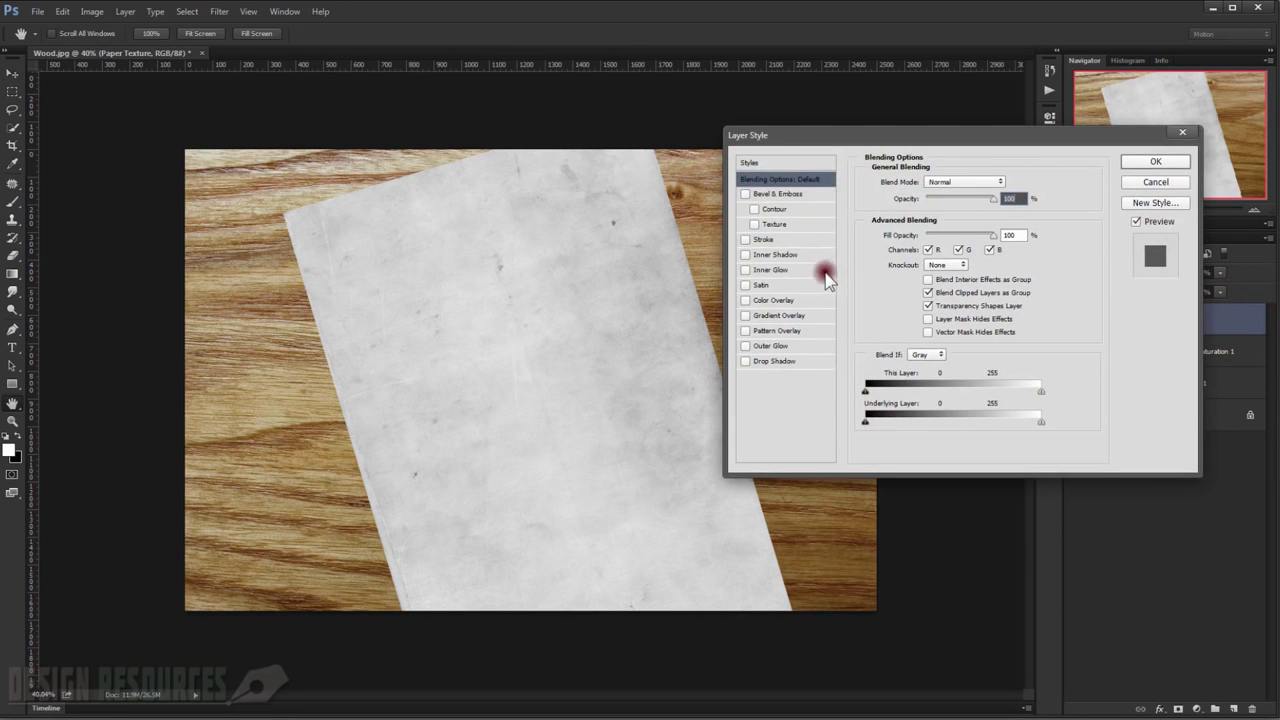
click(772, 364)
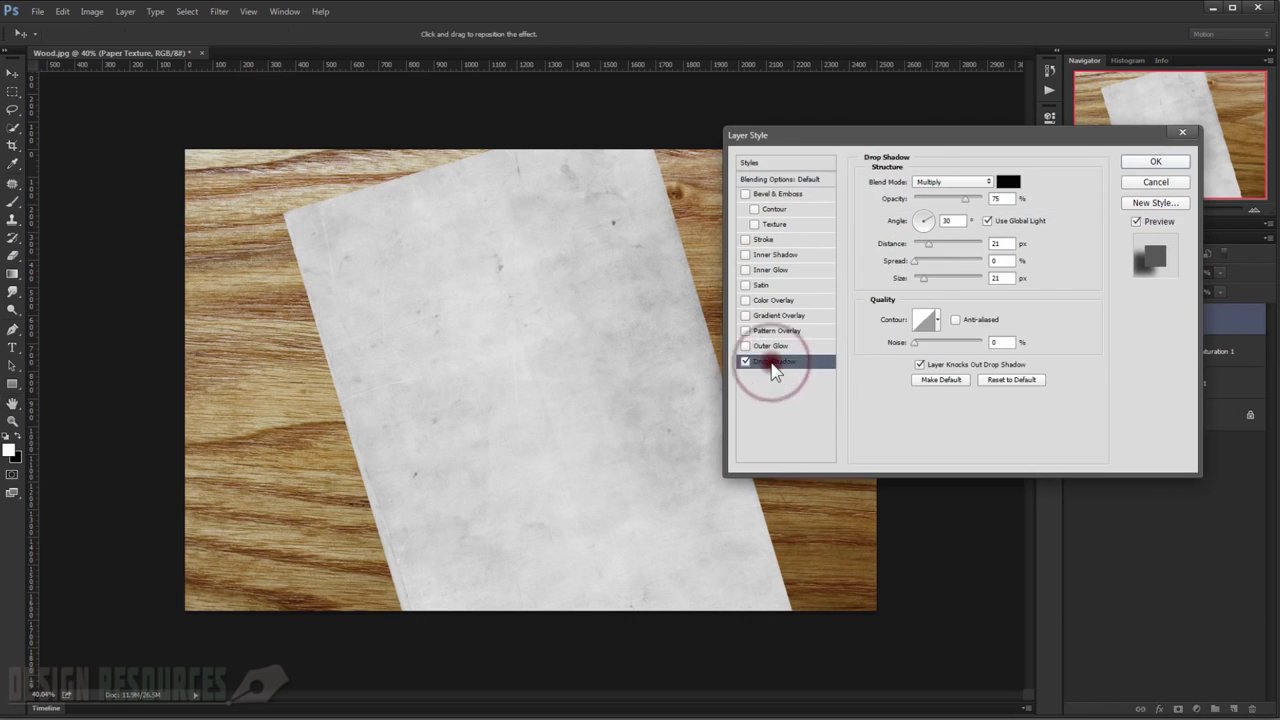
click(988, 221)
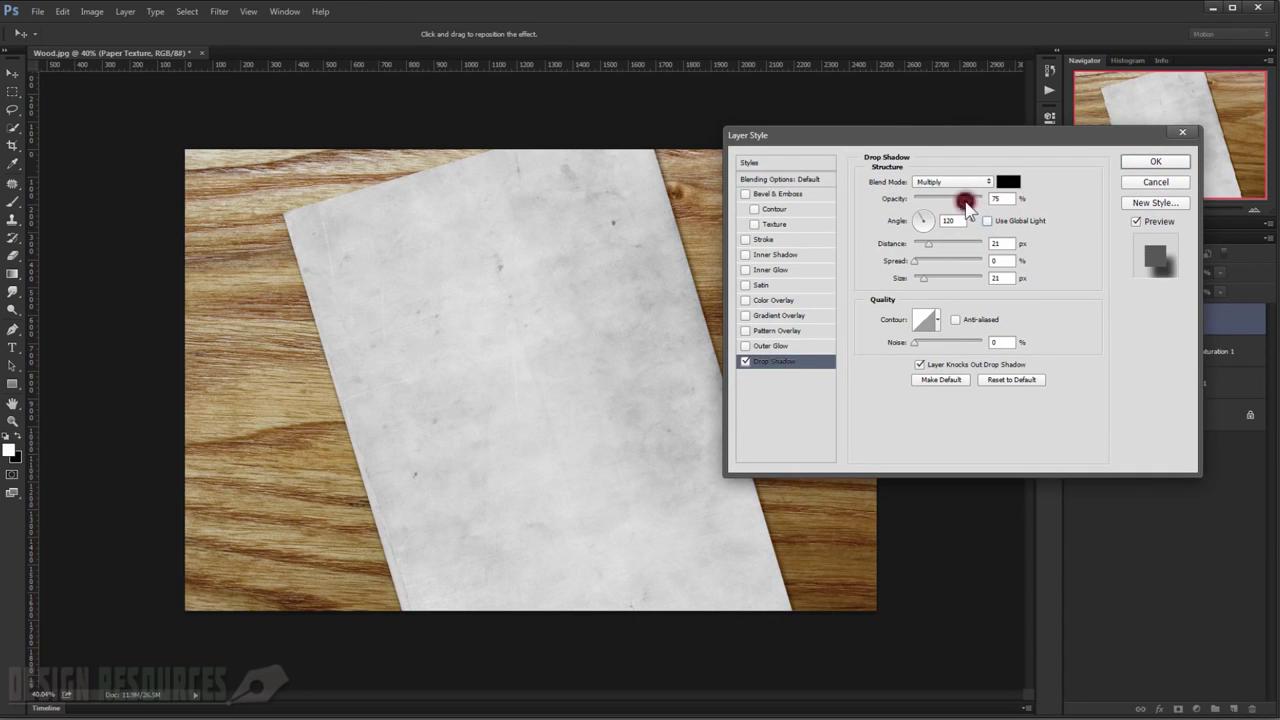
drag(964, 200, 958, 202)
drag(417, 268, 423, 268)
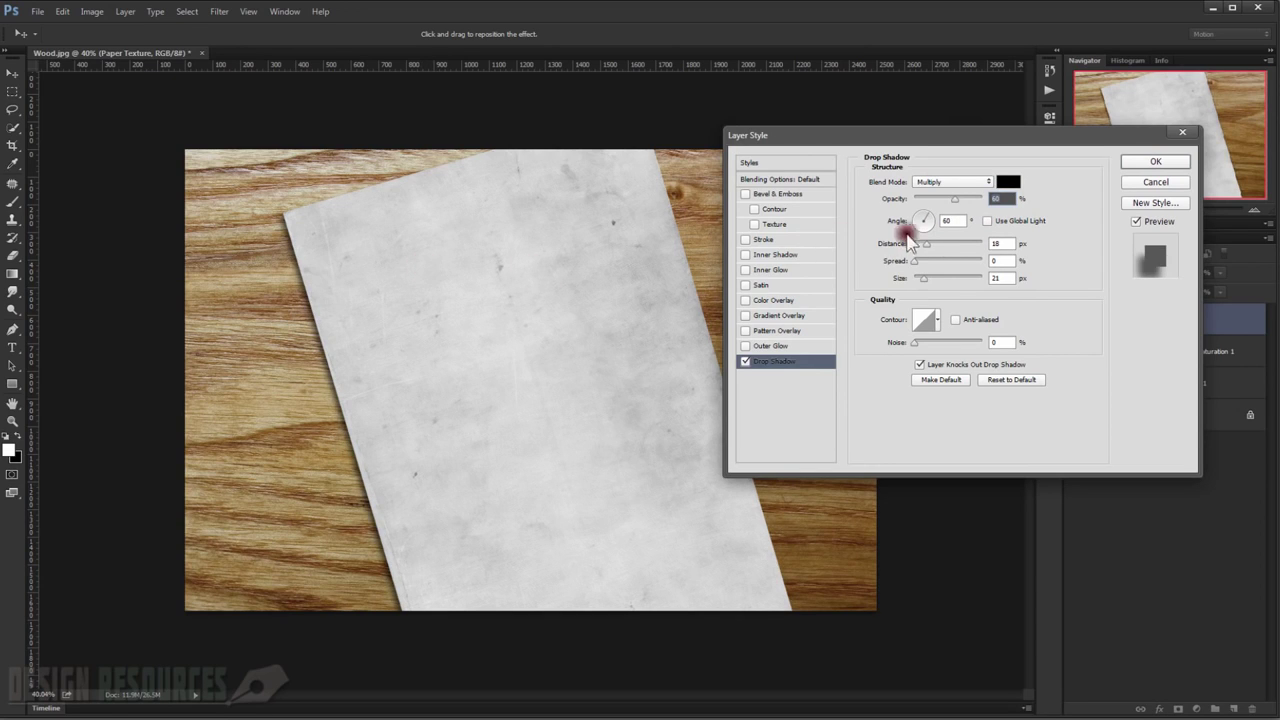
drag(920, 278, 920, 285)
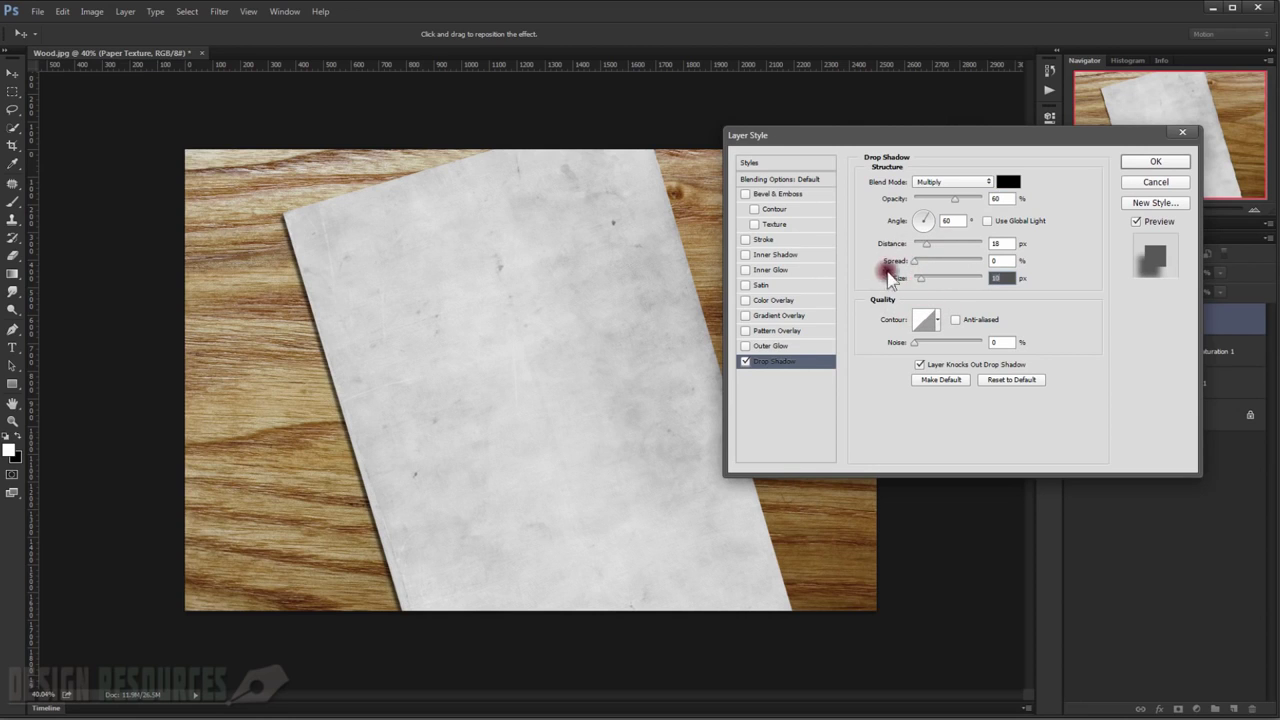
click(926, 246)
click(503, 282)
click(952, 201)
drag(952, 205, 949, 205)
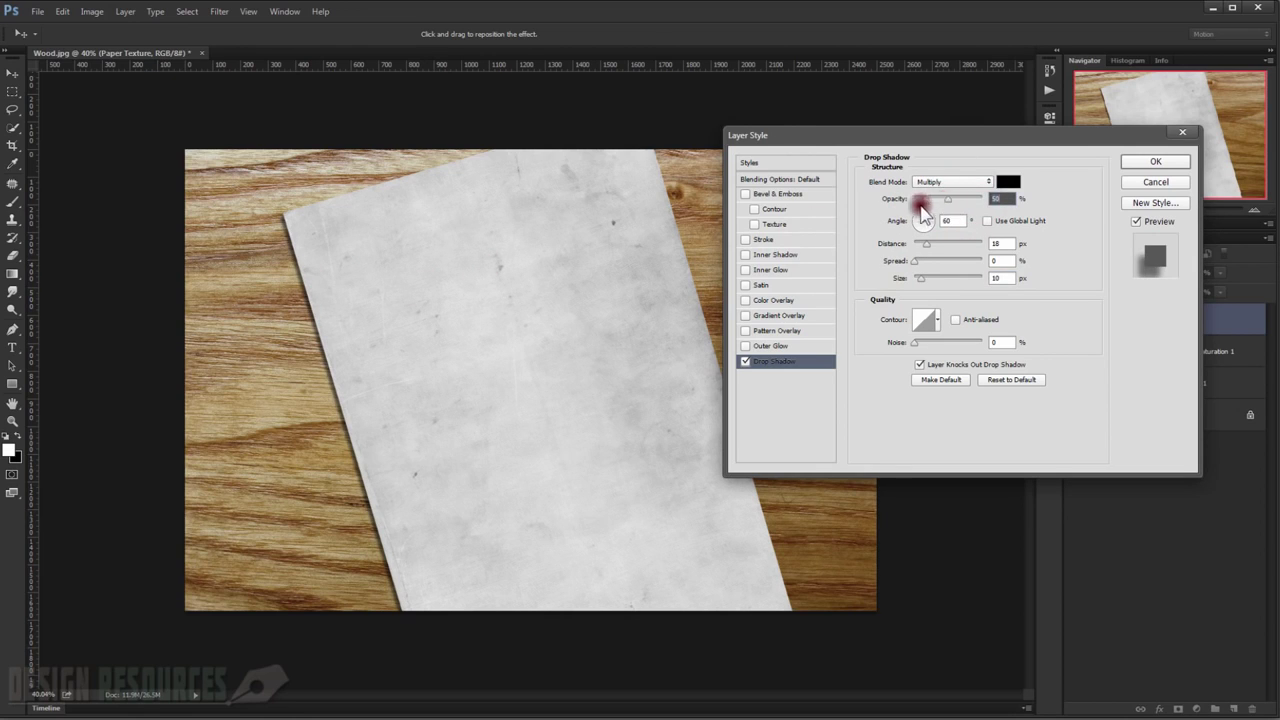
drag(390, 273, 391, 277)
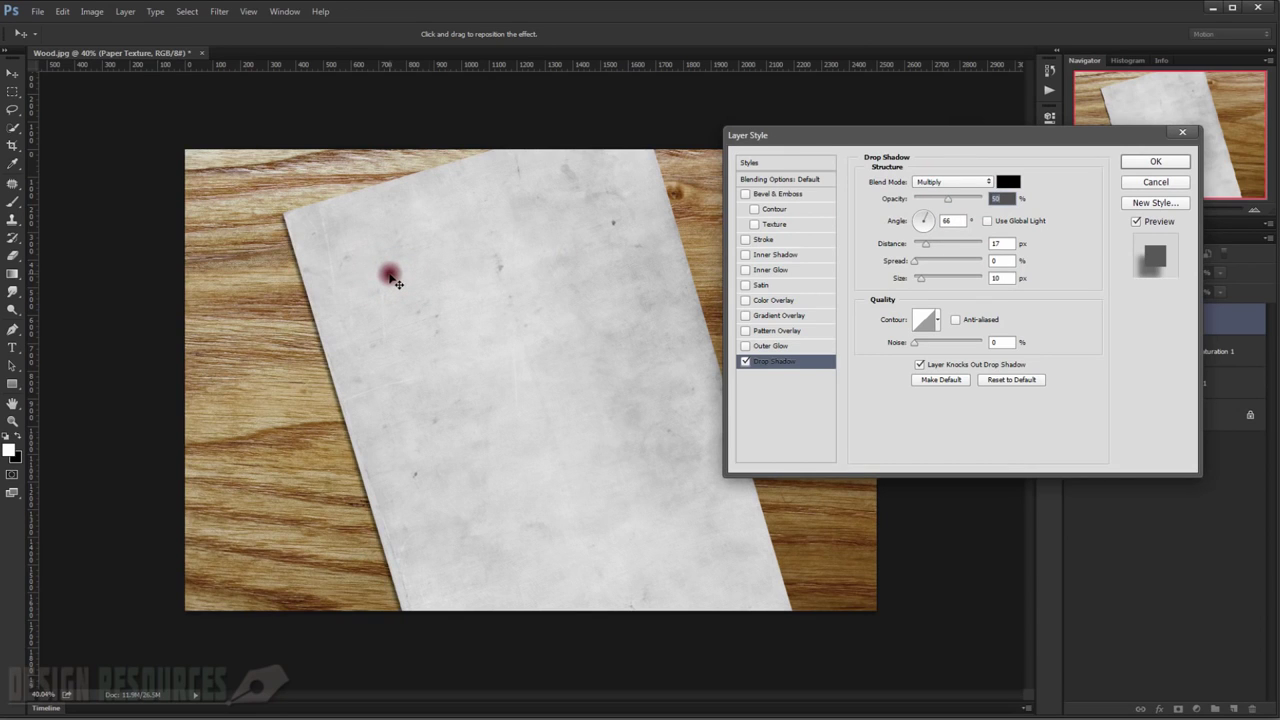
click(1155, 161)
Unlock the wood Background and group all wood and paper layers into a group named BG.
key(ctrl+0)
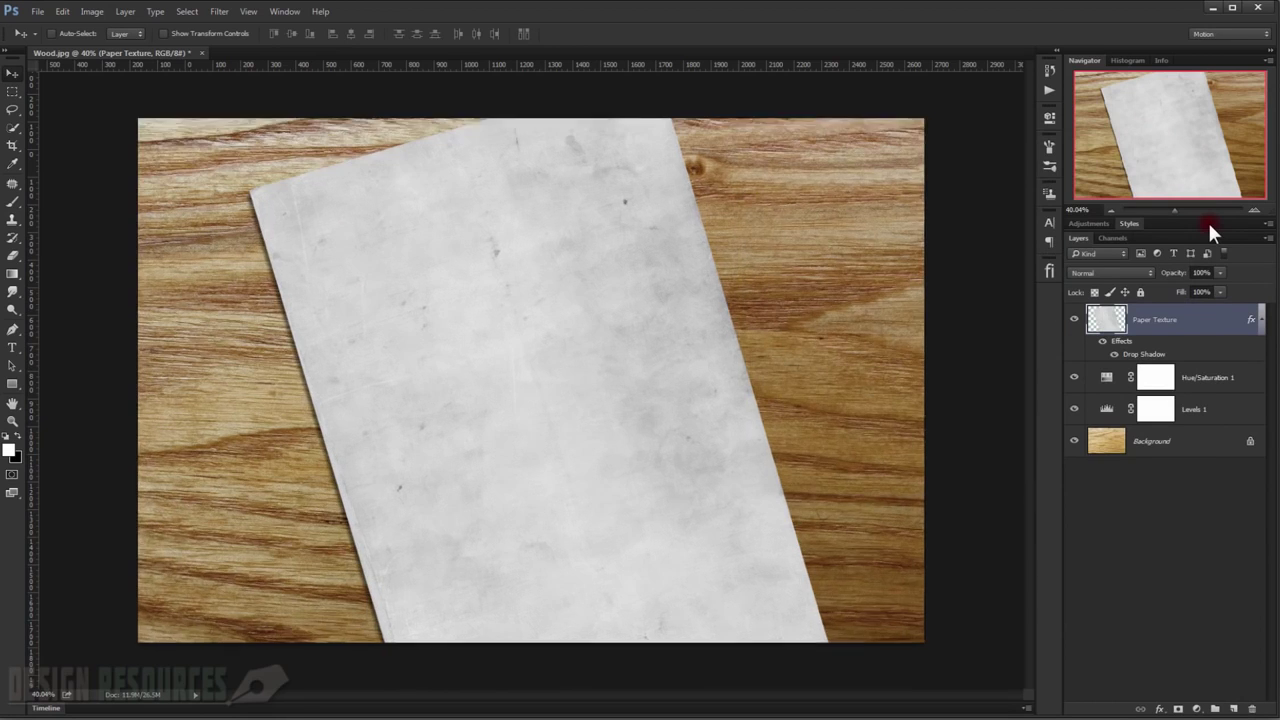
click(1254, 440)
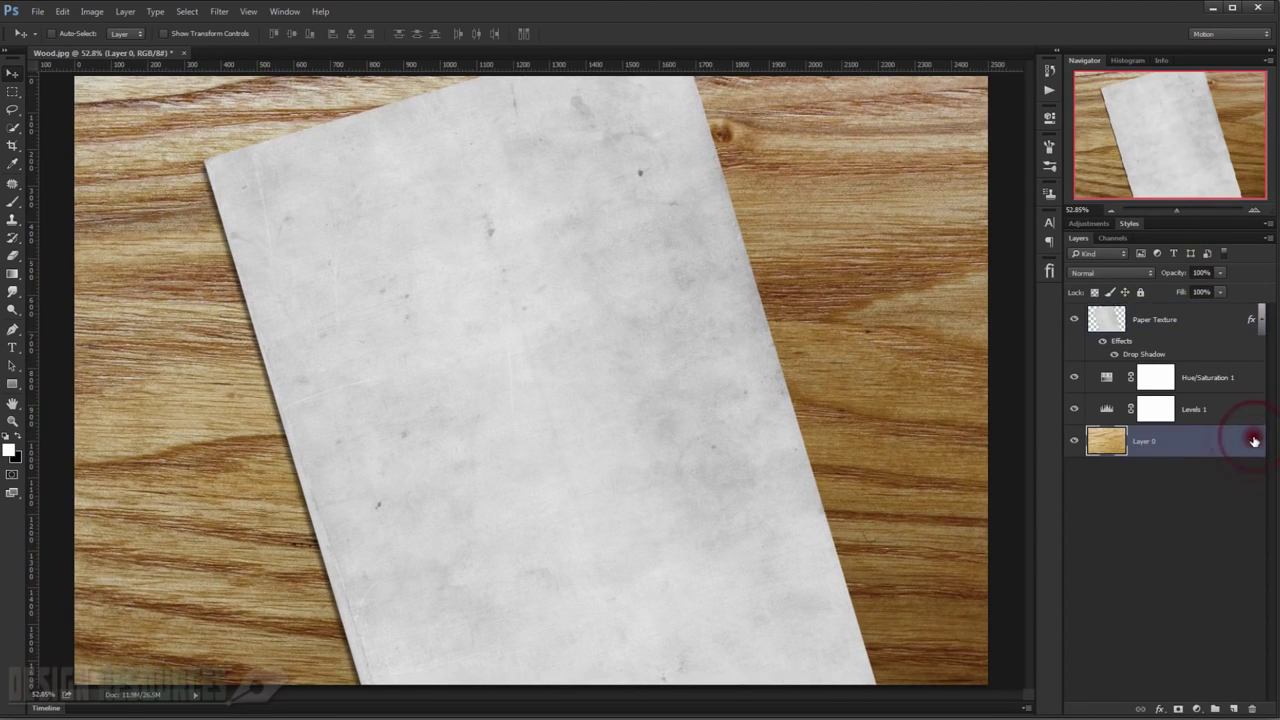
double_click(1245, 441)
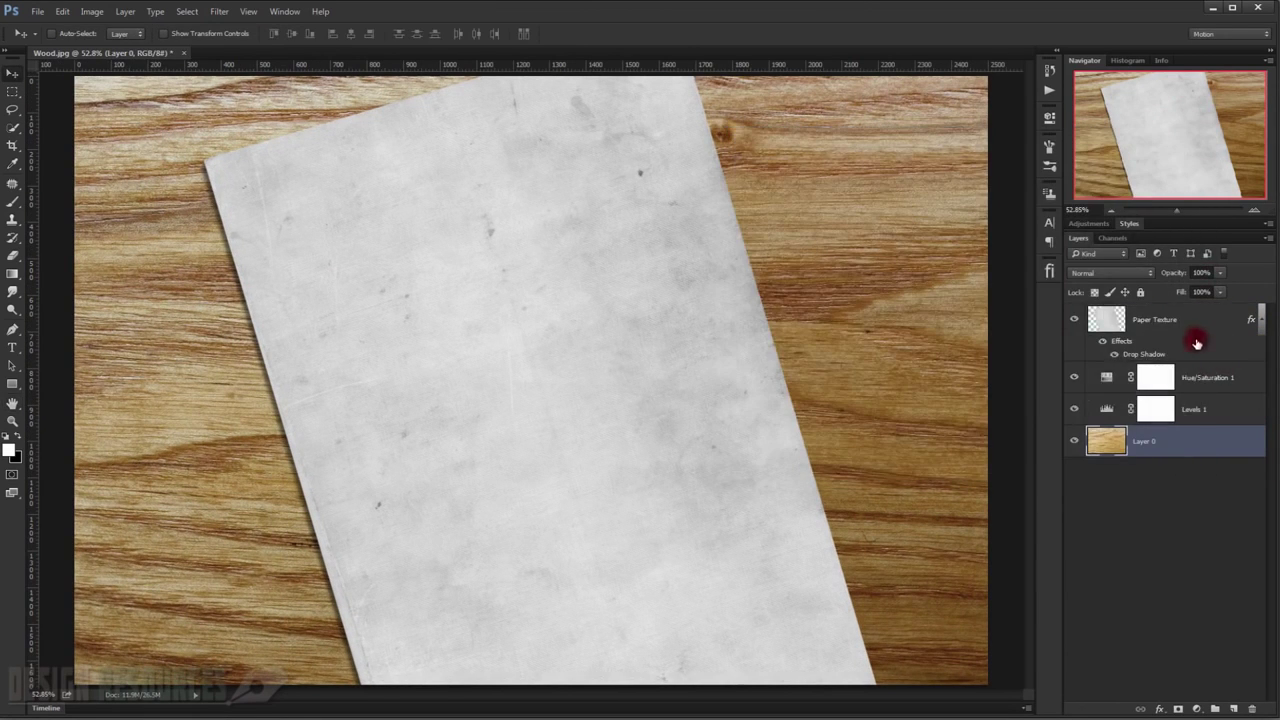
shift+click(1194, 334)
key(ctrl+g)
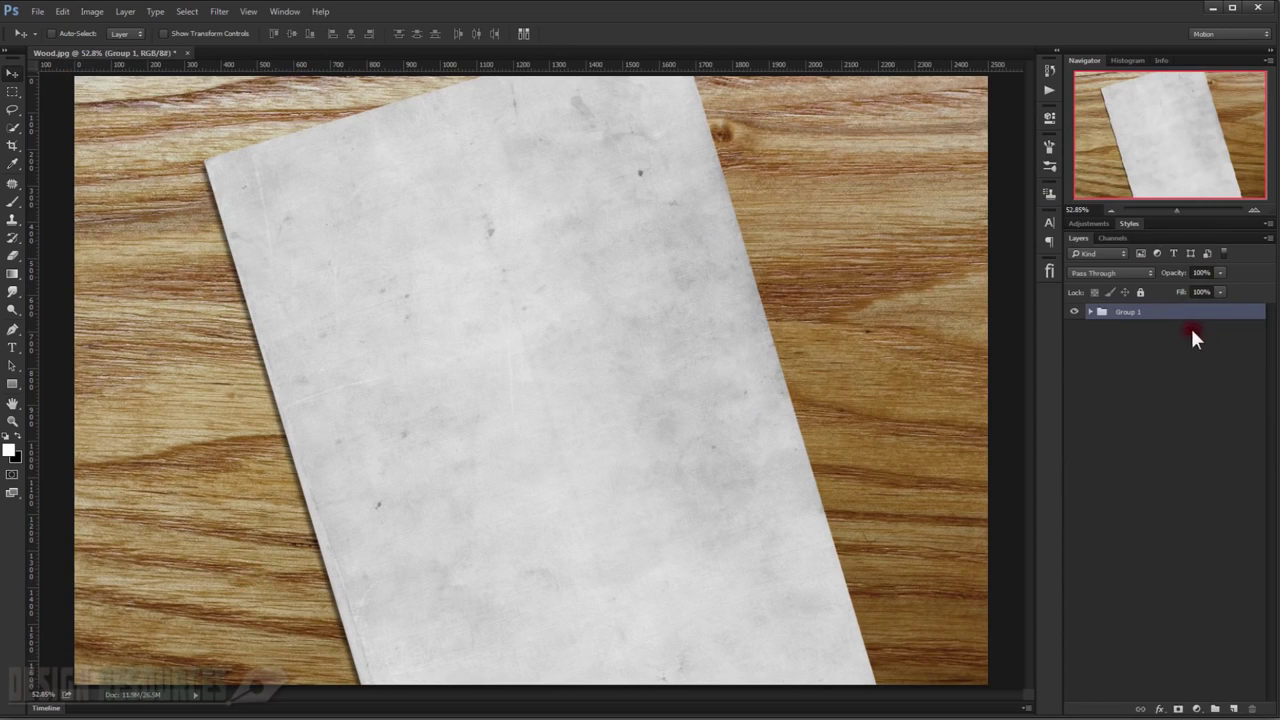
double_click(1143, 316)
text(BG)
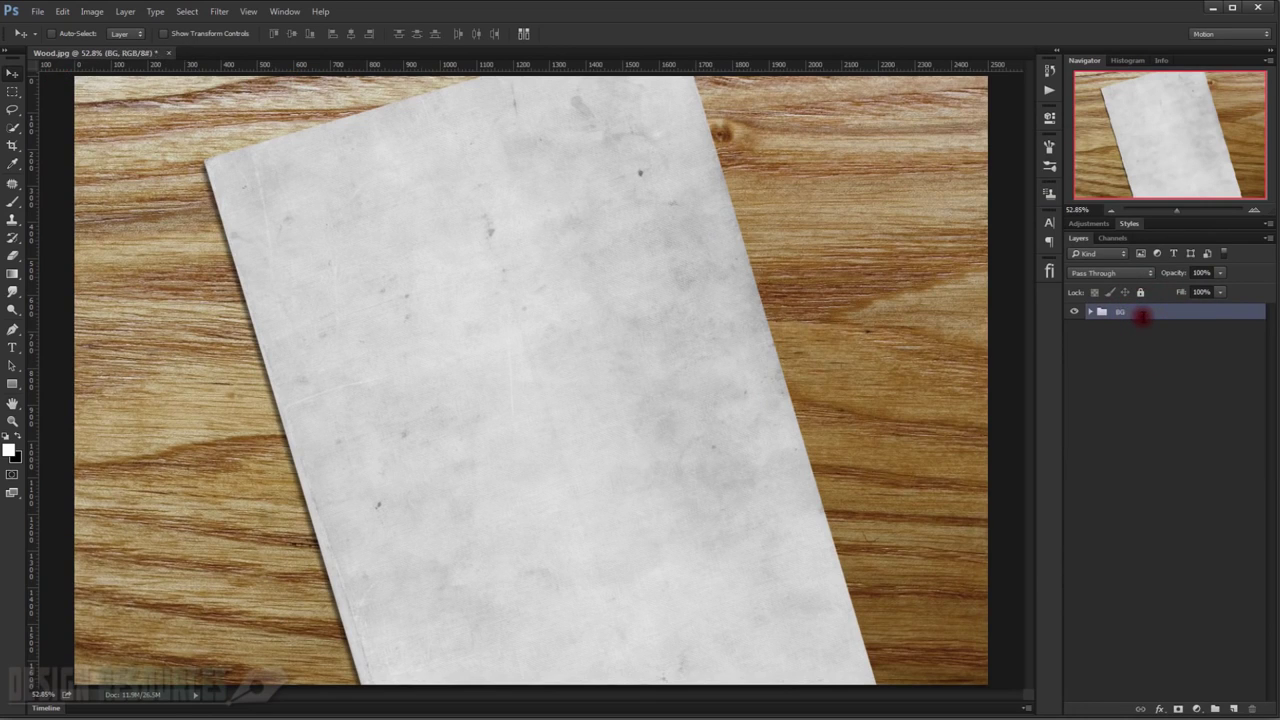
Open the woman's portrait photo from the source folder and select all of it.
click(200, 655)
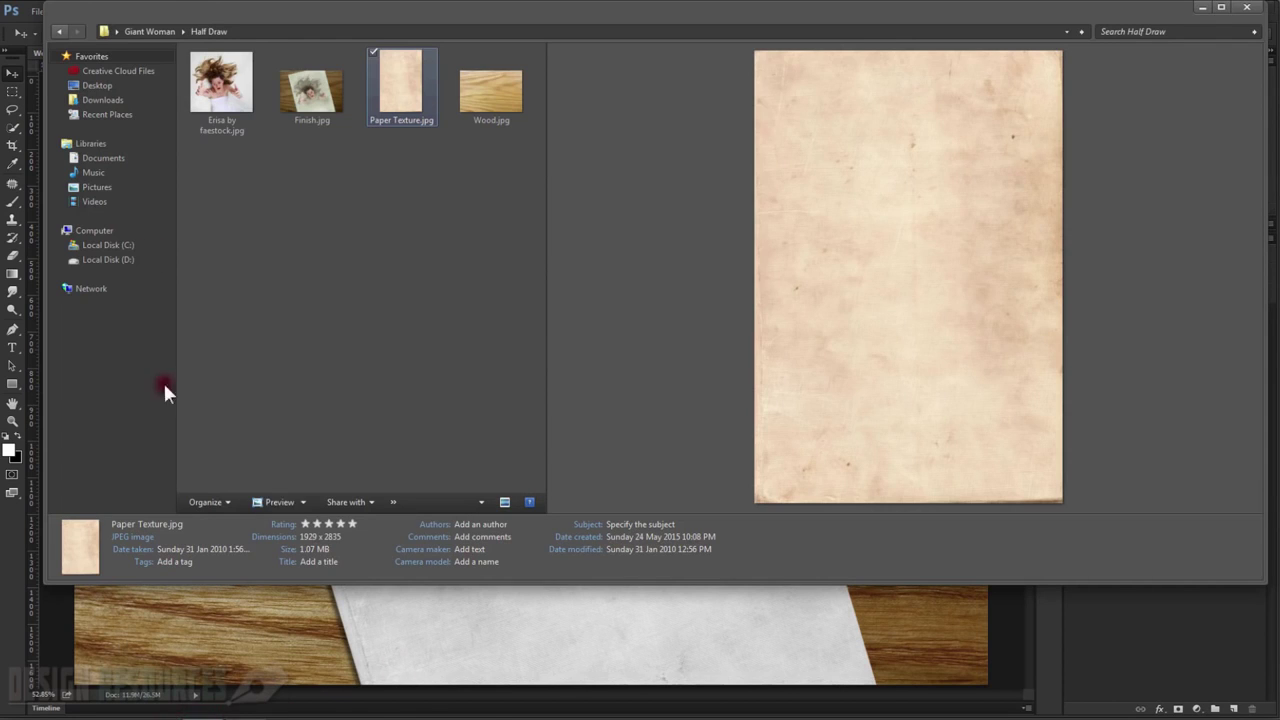
click(213, 112)
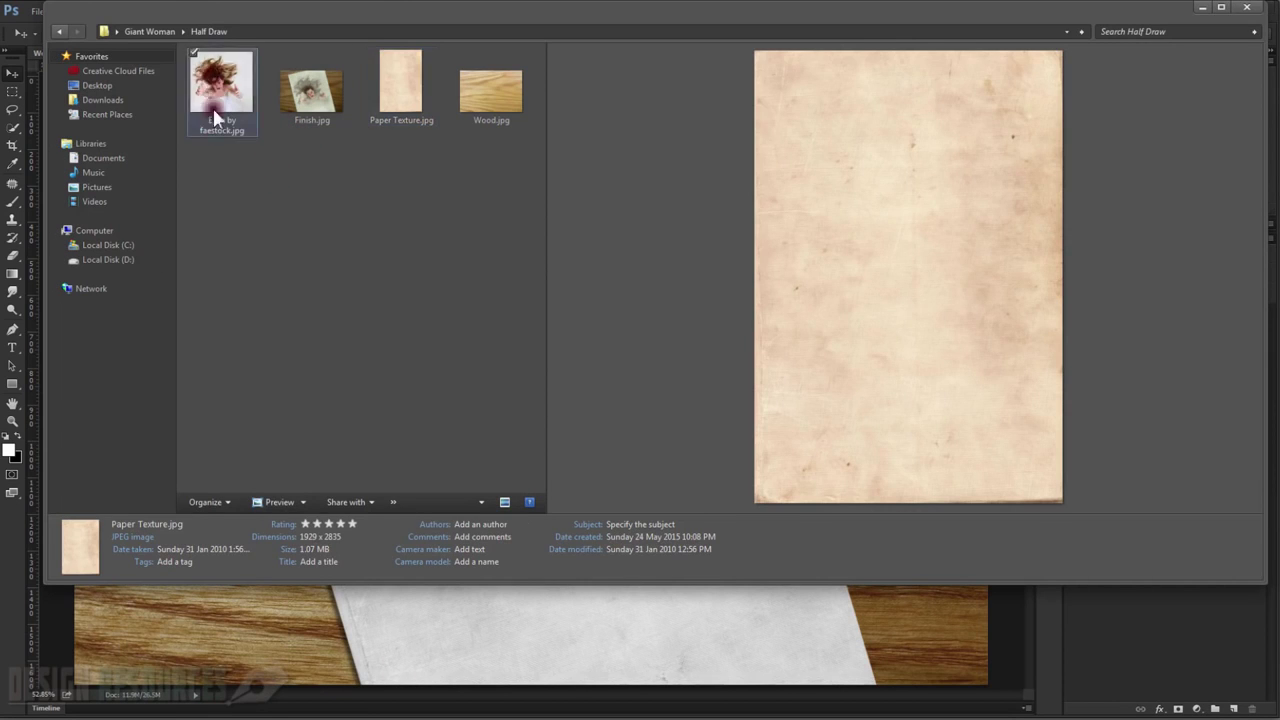
click(26, 470)
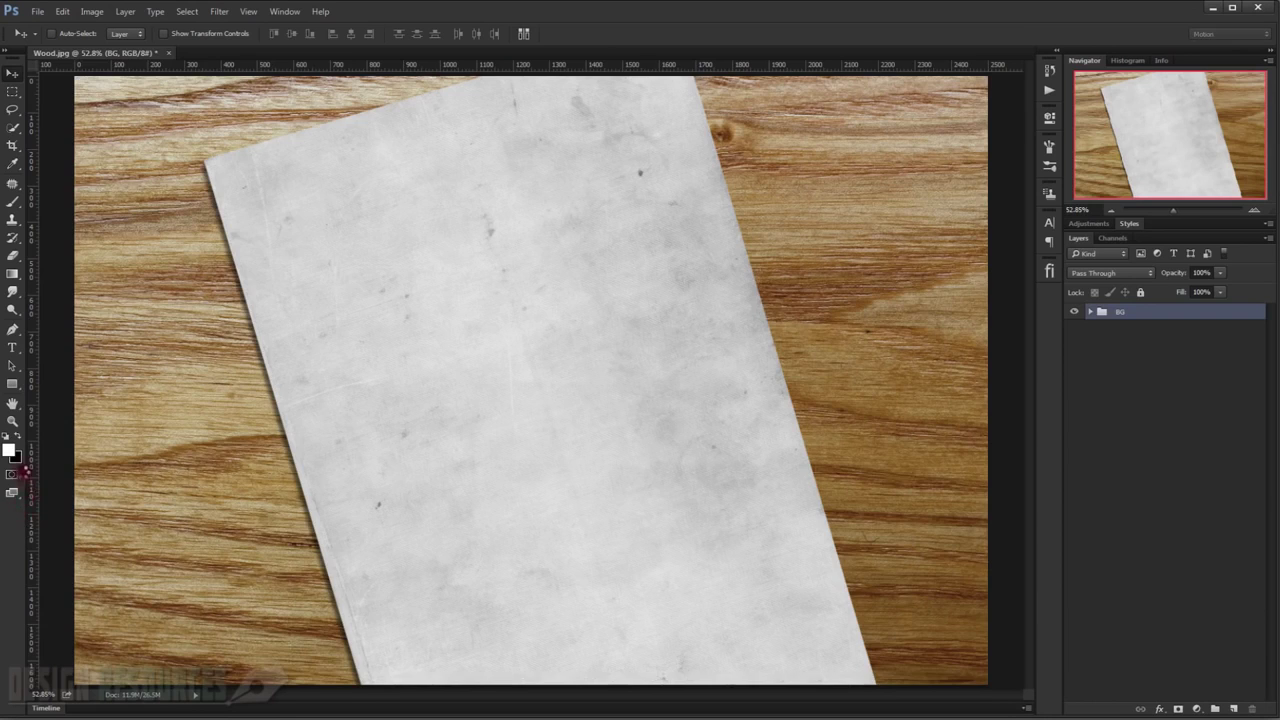
drag(26, 470, 286, 356)
key(ctrl+a)
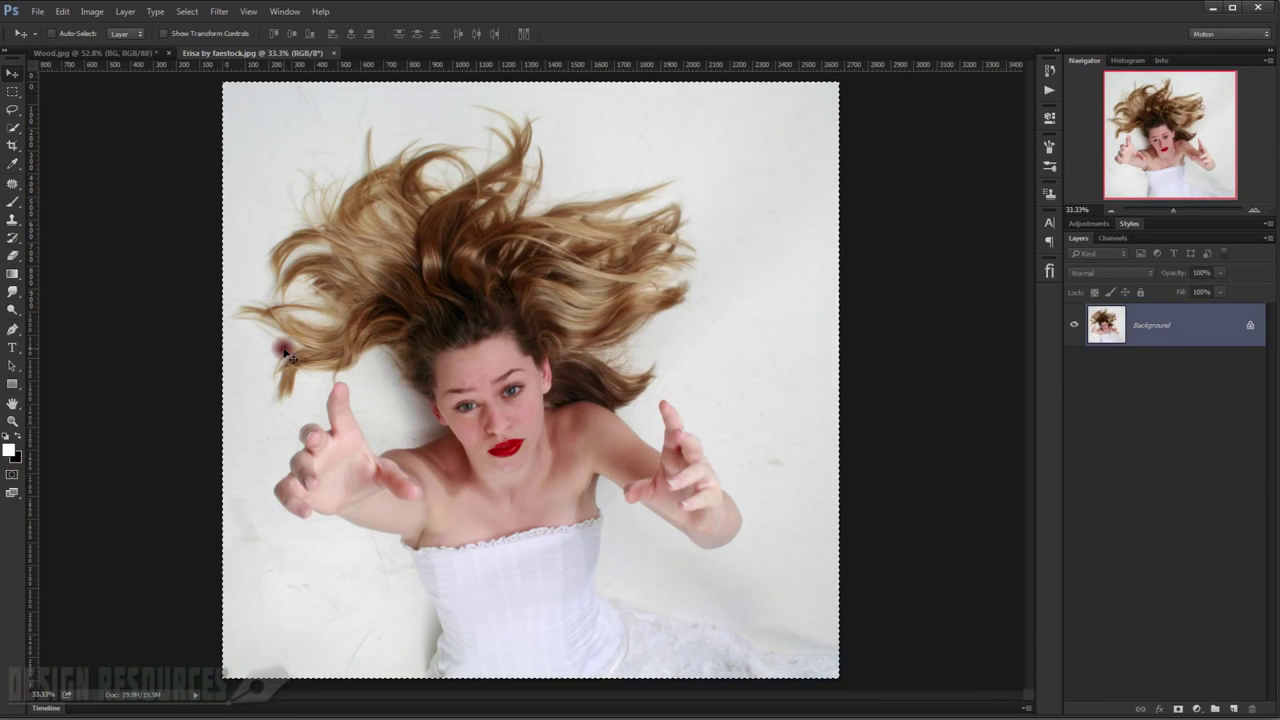
Drag the portrait into the Wood.jpg document as a new layer aligned to the canvas.
drag(287, 356, 341, 73)
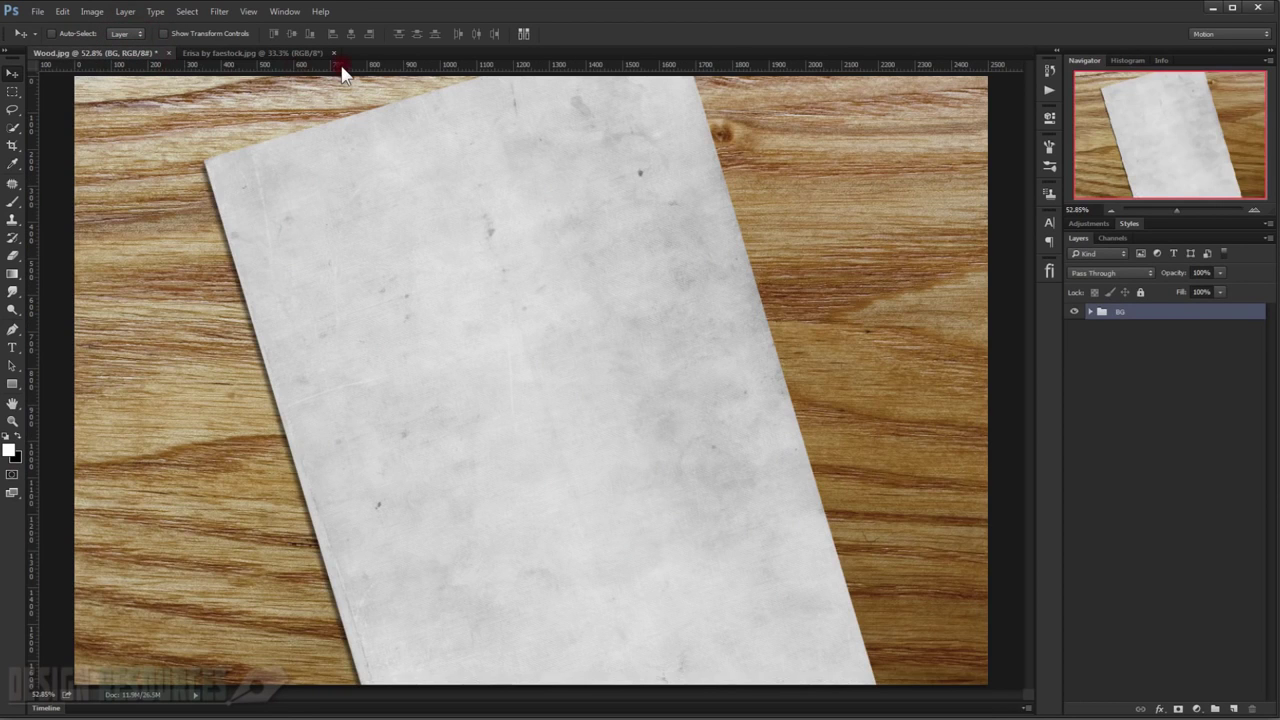
drag(341, 73, 343, 70)
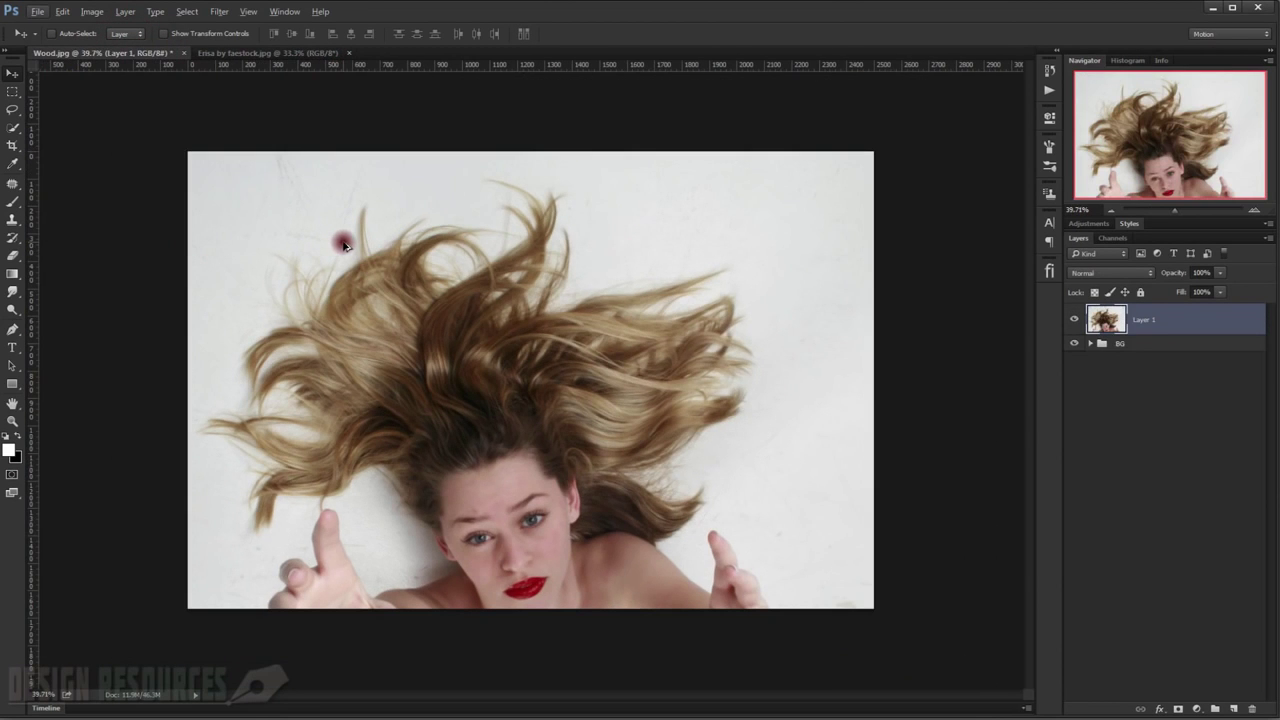
drag(337, 248, 343, 245)
Scale the portrait to about 52% and tilt it about -16.6° onto the paper at 64% opacity.
key(ctrl+t)
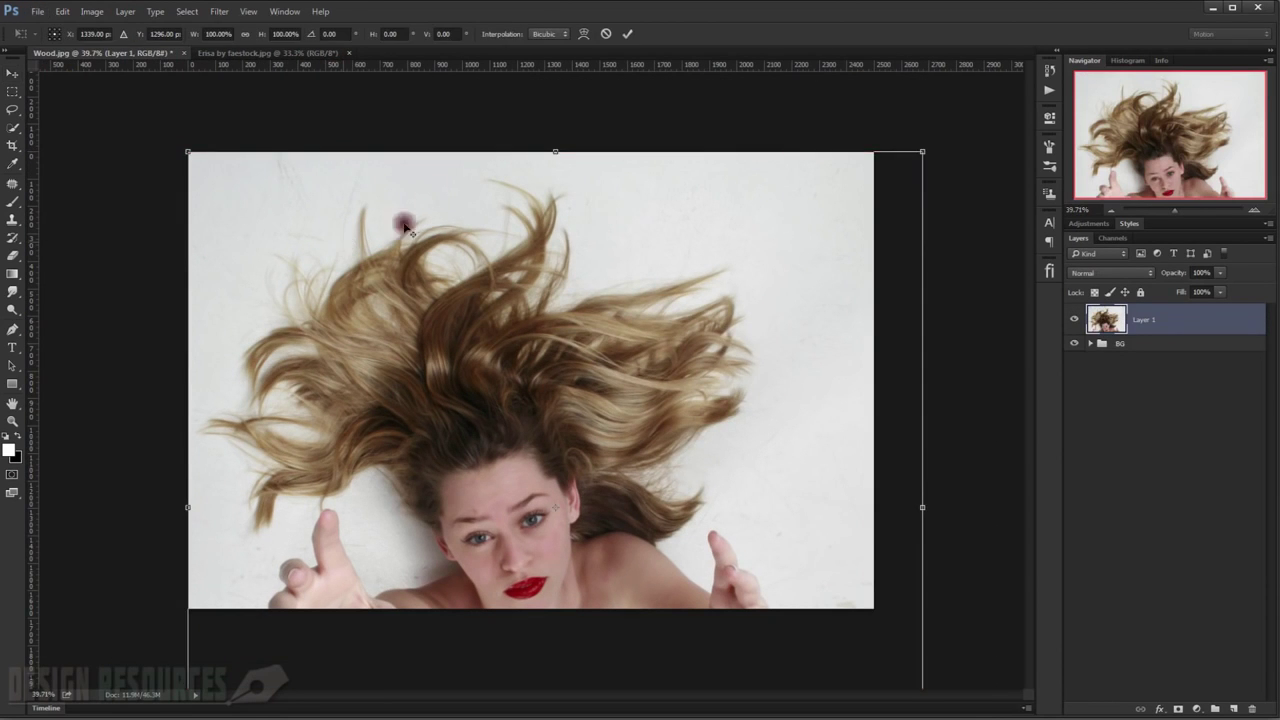
key(ctrl+0)
mouse_move(808, 220)
mouse_down()
mouse_move(680, 337)
mouse_move(710, 235)
mouse_up()
drag(608, 409, 617, 352)
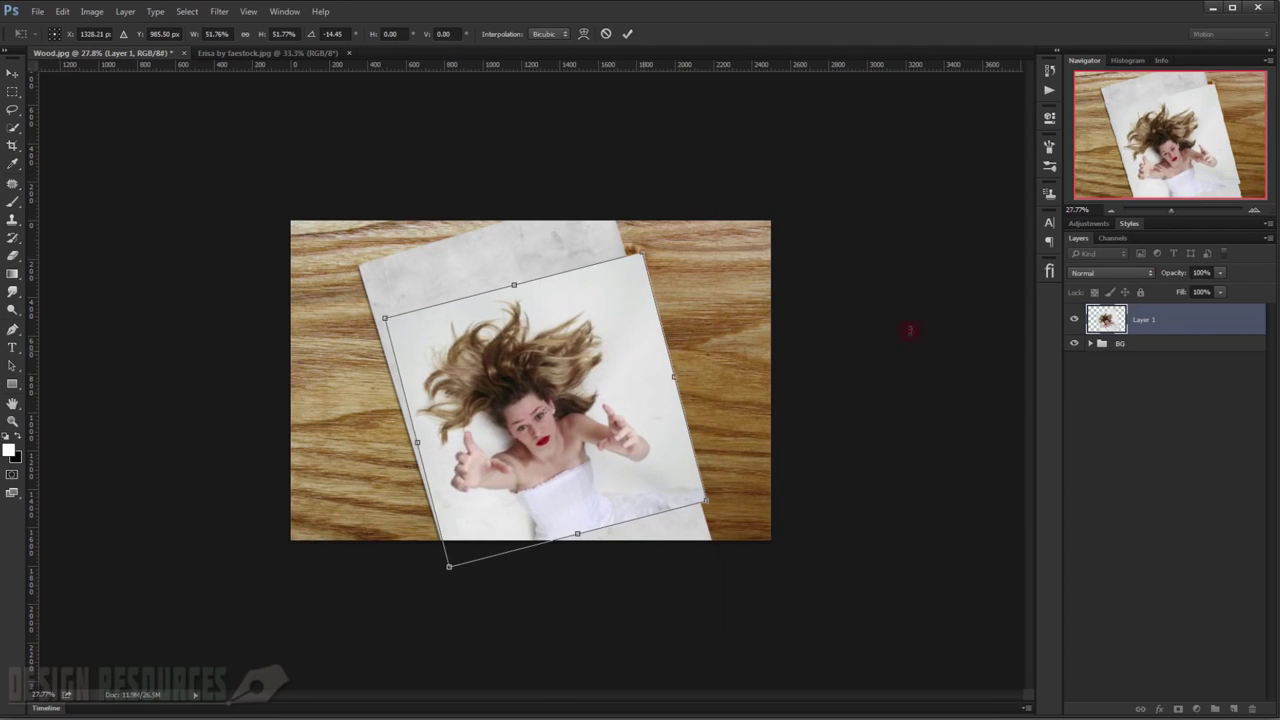
drag(1176, 275, 1158, 274)
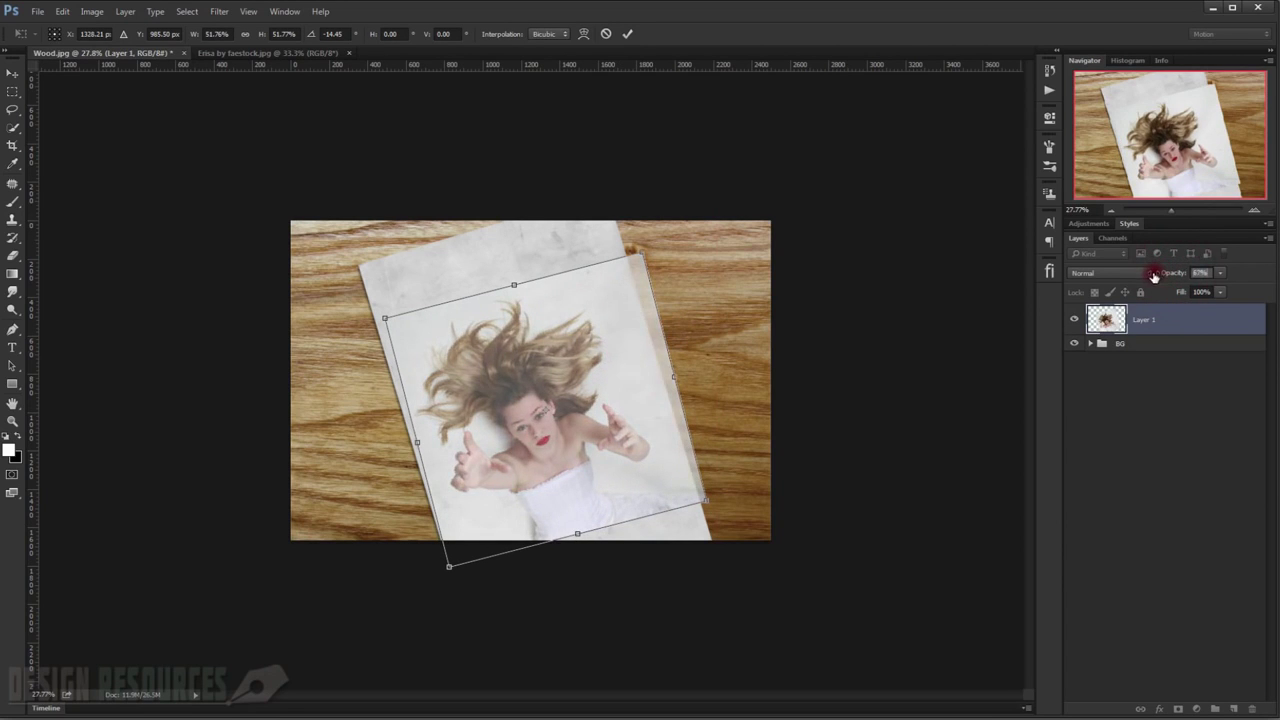
drag(631, 395, 624, 378)
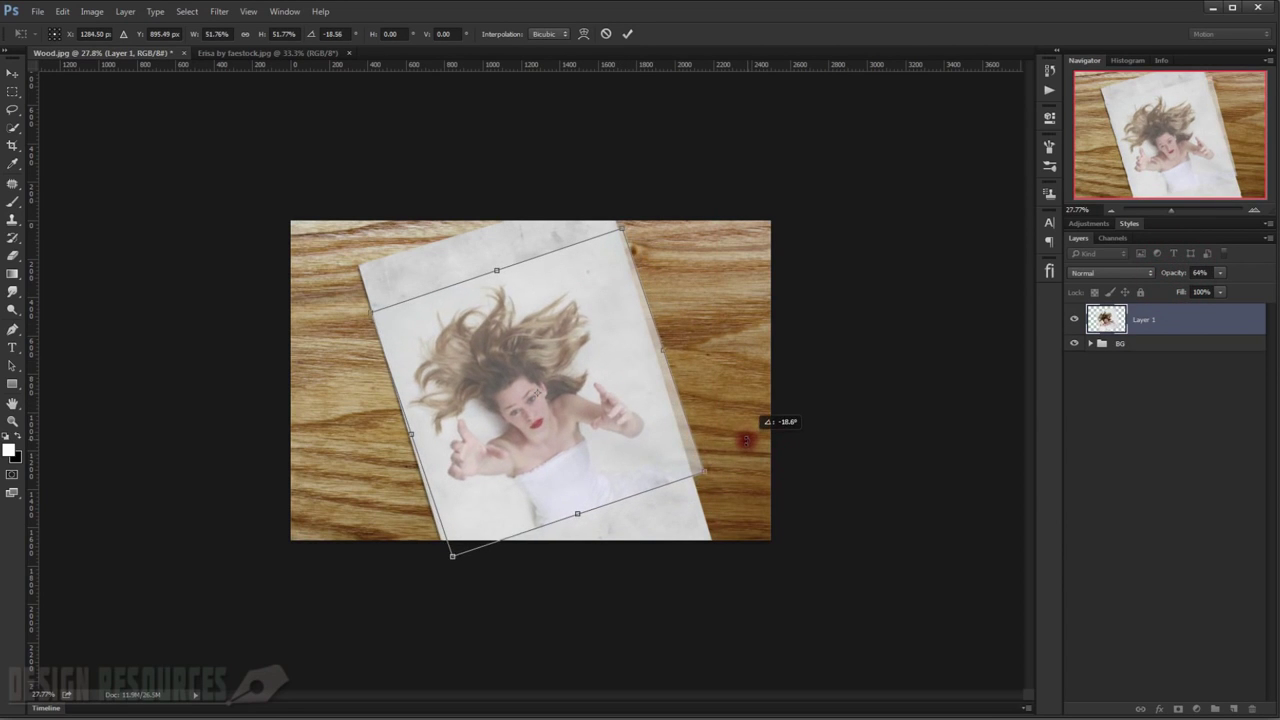
drag(743, 440, 748, 430)
drag(647, 445, 610, 433)
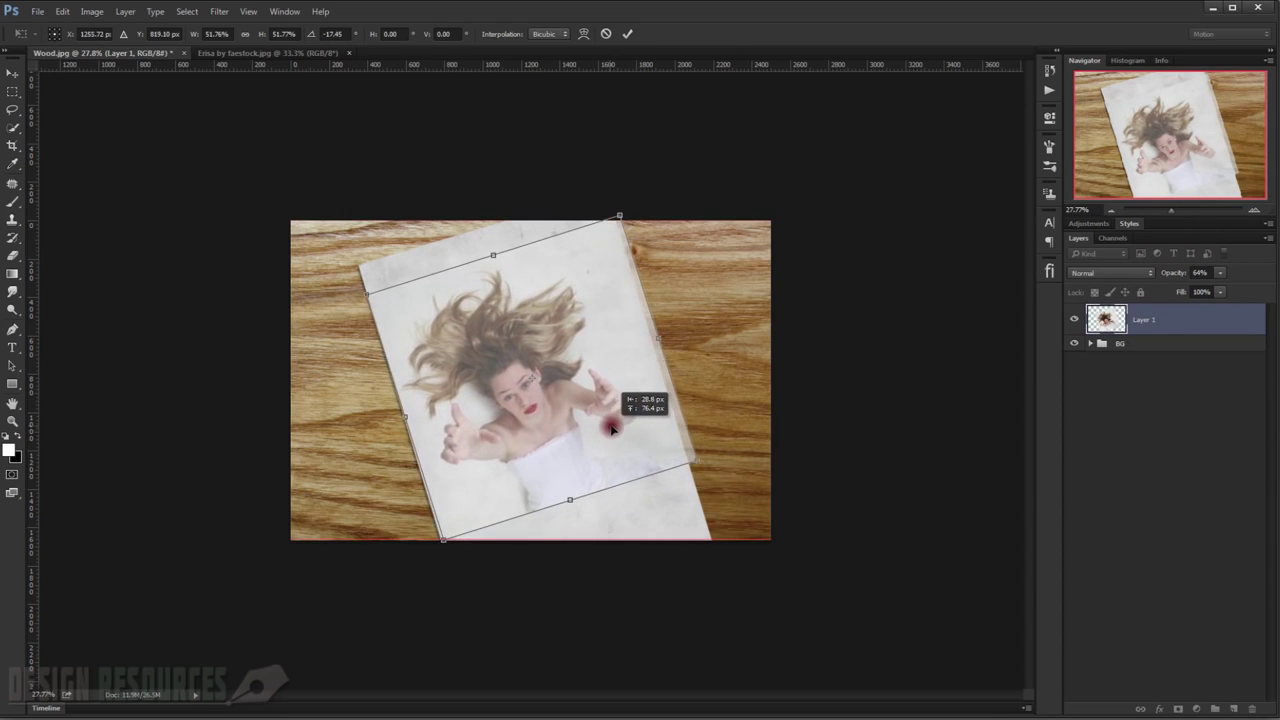
drag(610, 432, 619, 424)
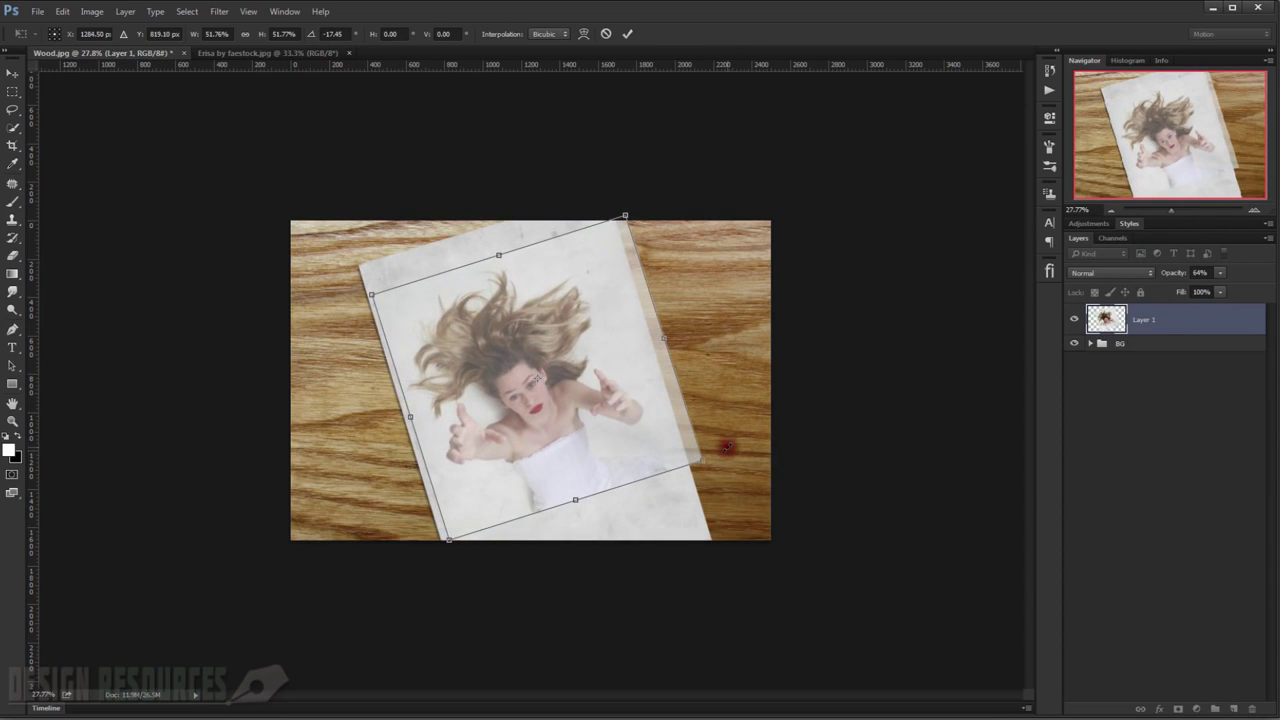
key(shift+Left)
key(shift+Left)
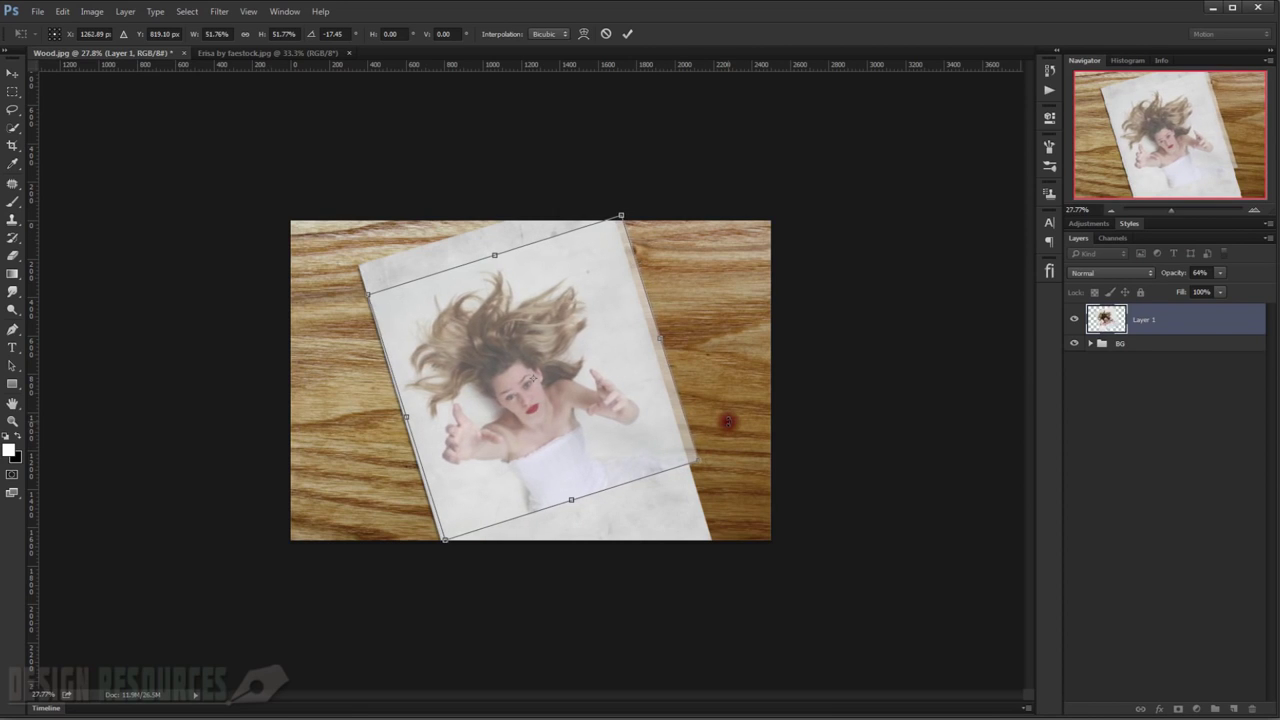
drag(728, 421, 773, 426)
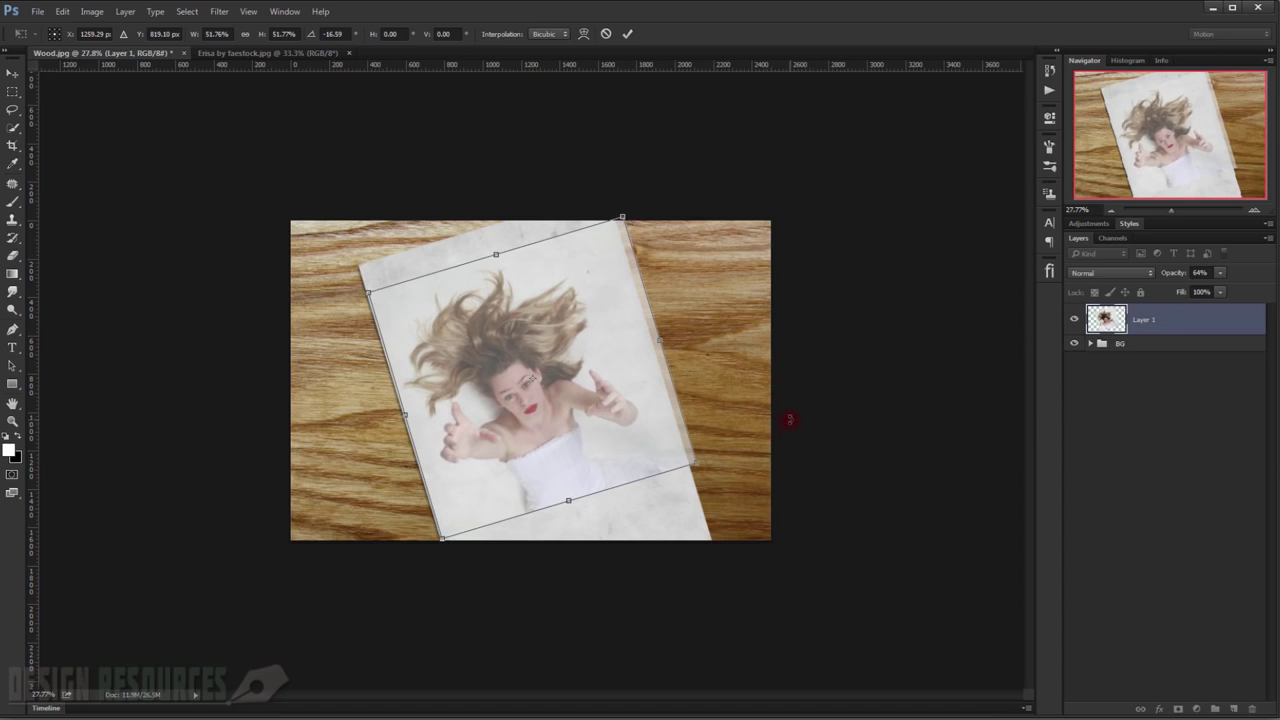
key(Return)
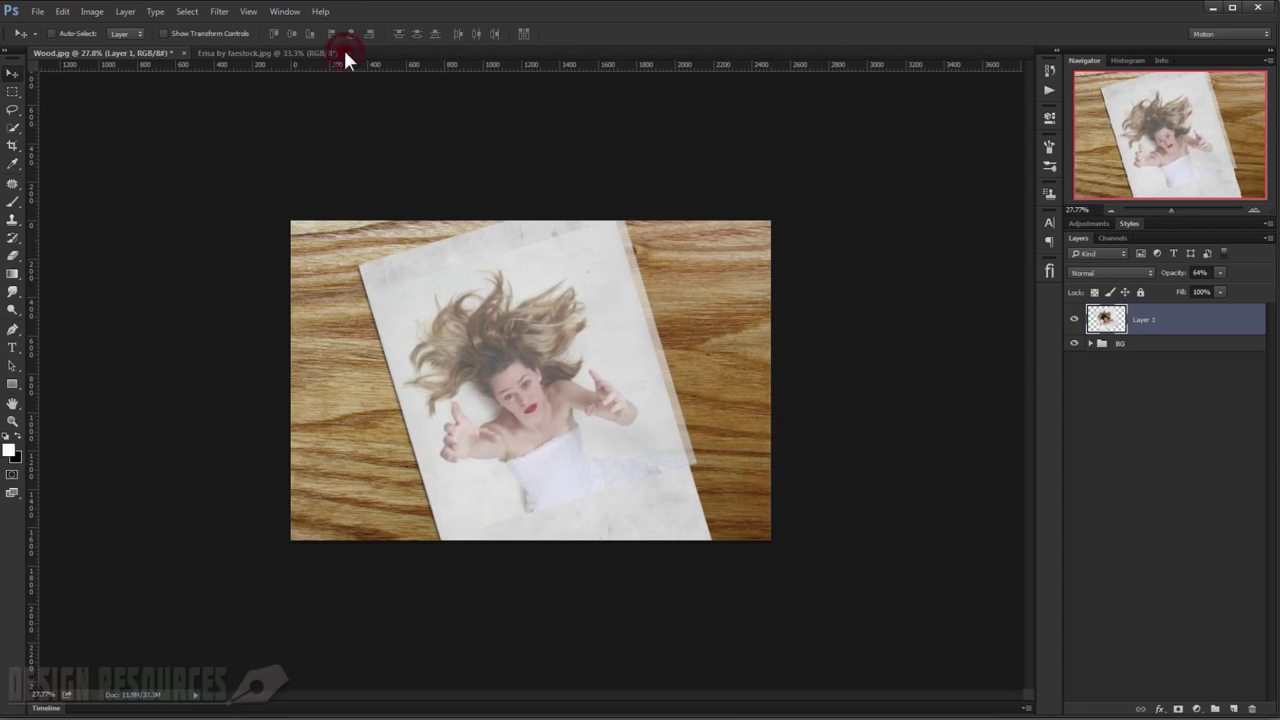
Close the separate portrait document and set Layer 1 back to 100% opacity.
click(349, 52)
drag(1172, 277, 1210, 277)
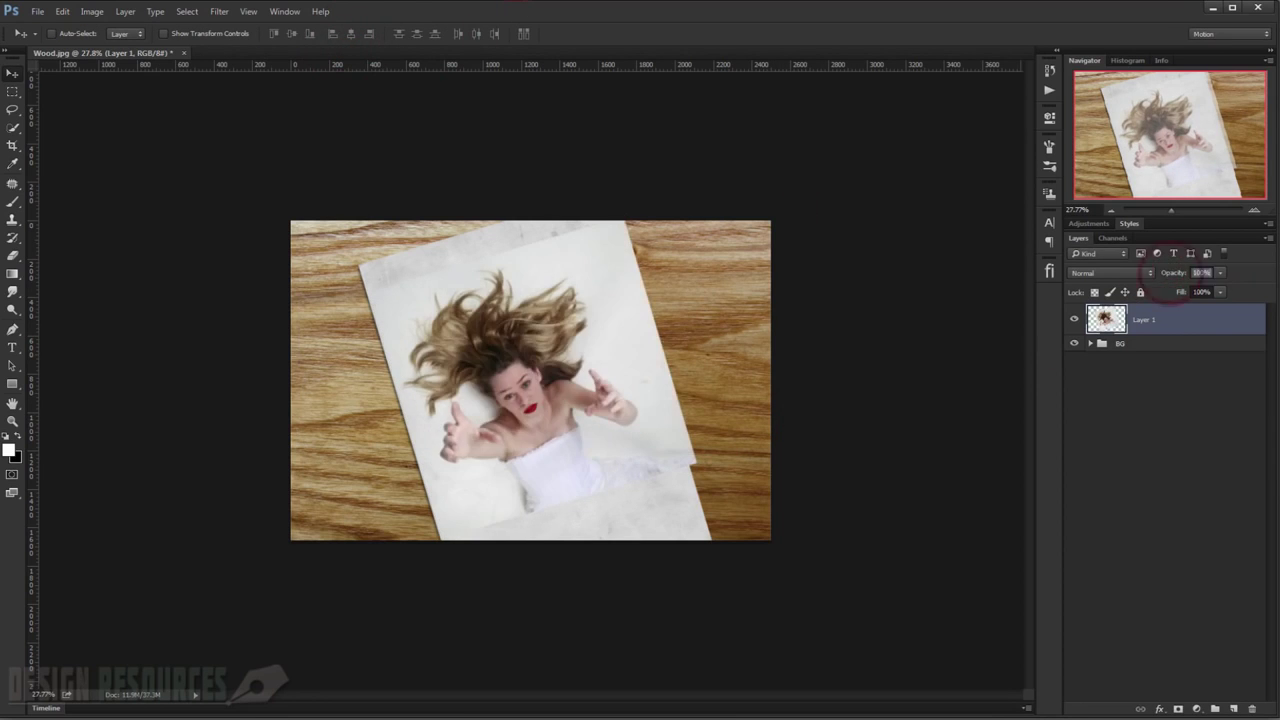
scroll(960, 403, up, 3)
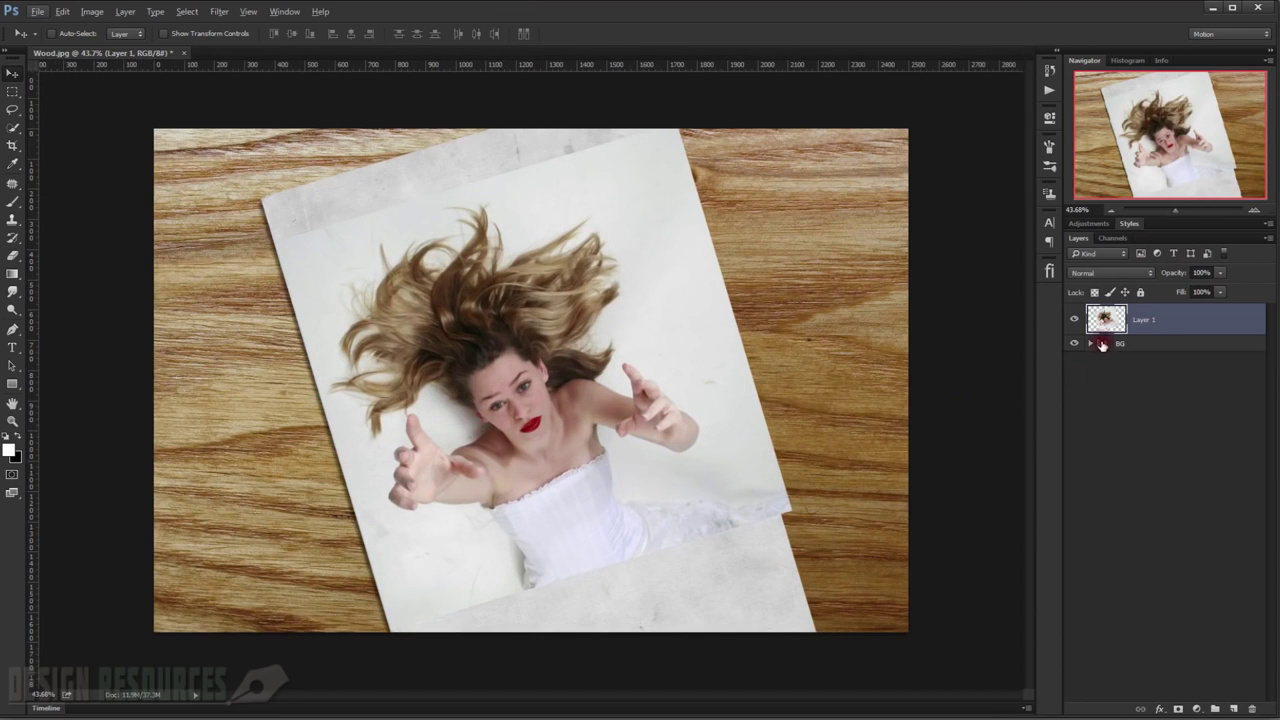
click(1091, 343)
click(1261, 368)
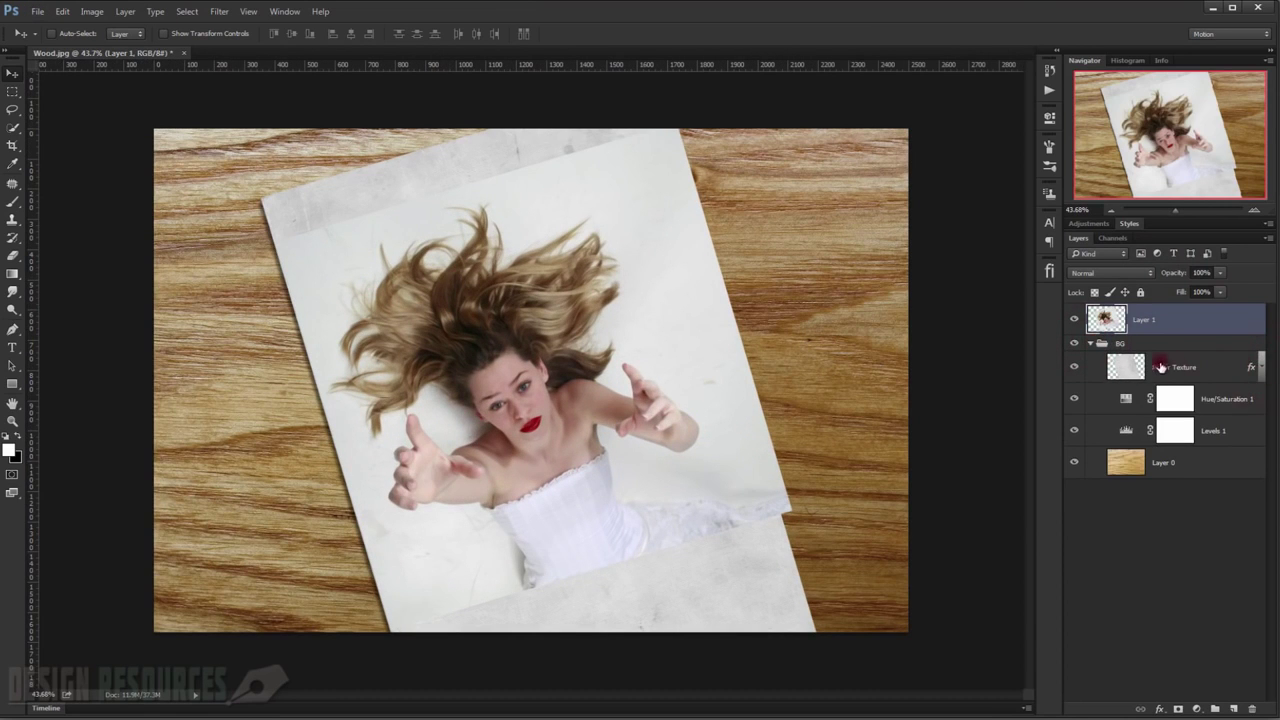
Delete the portrait wherever it extends beyond the Paper Texture outline.
ctrl+click(1125, 367)
key(ctrl+shift+i)
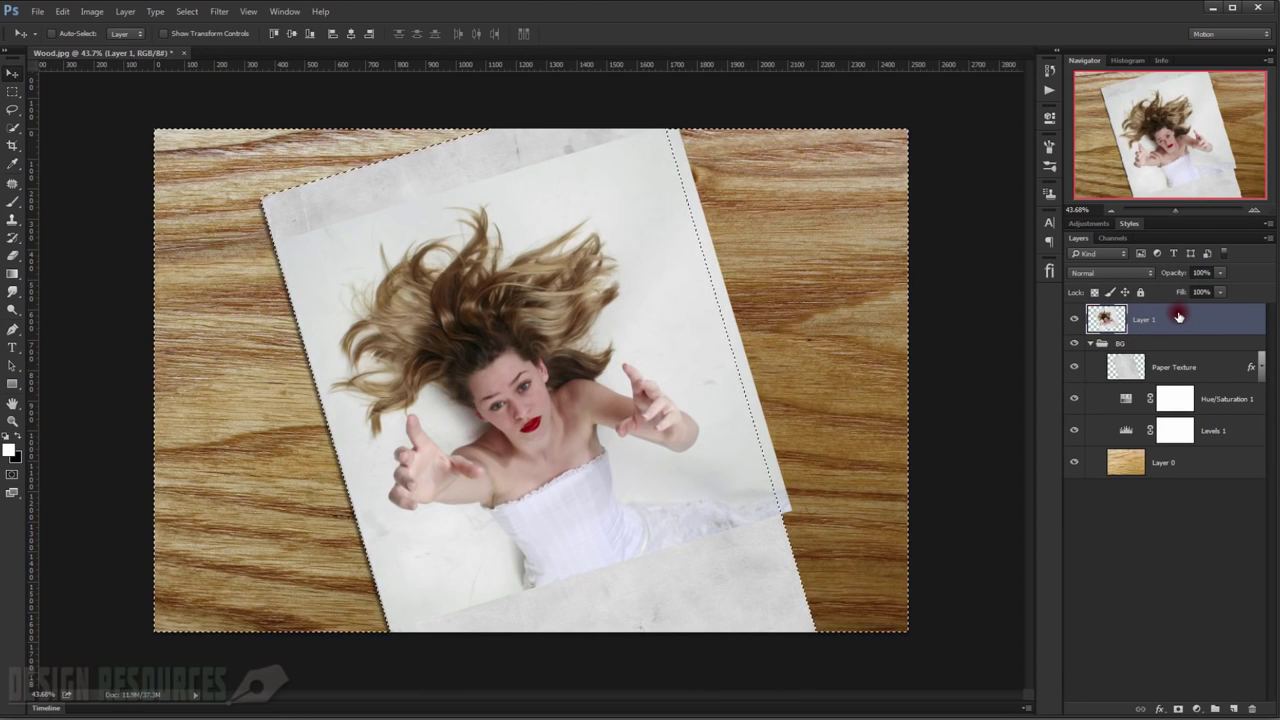
key(Delete)
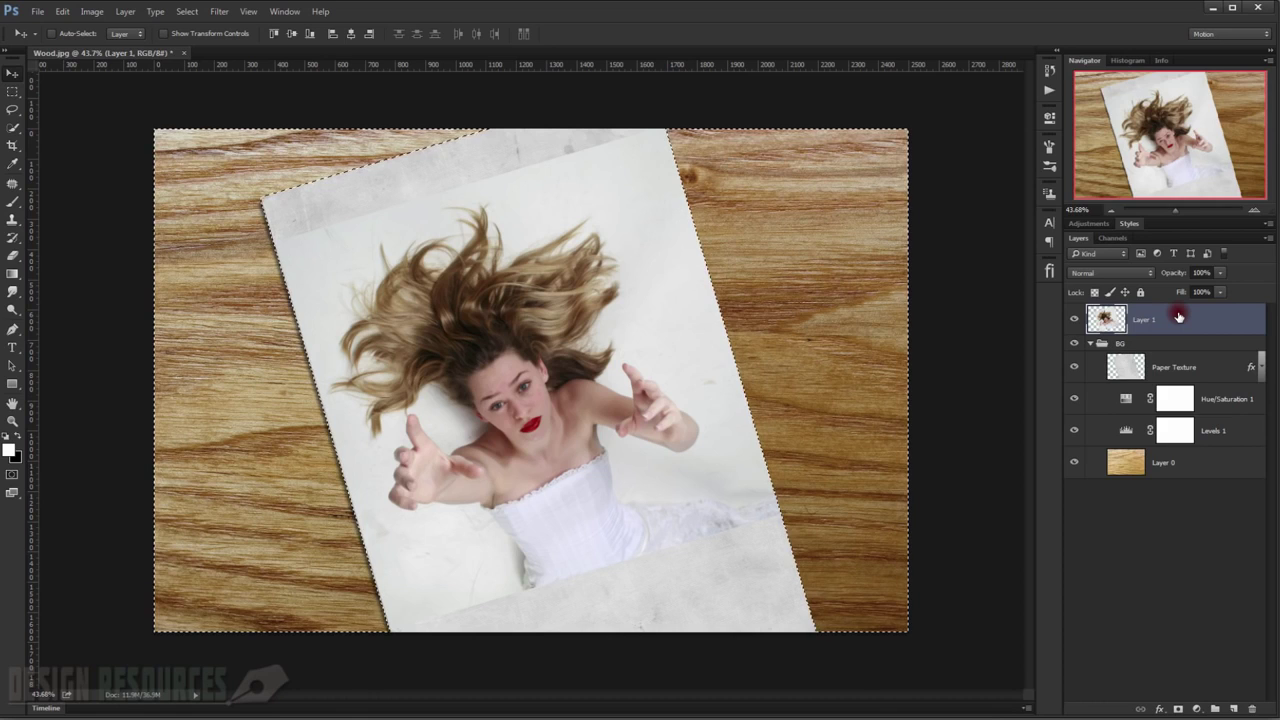
key(ctrl+d)
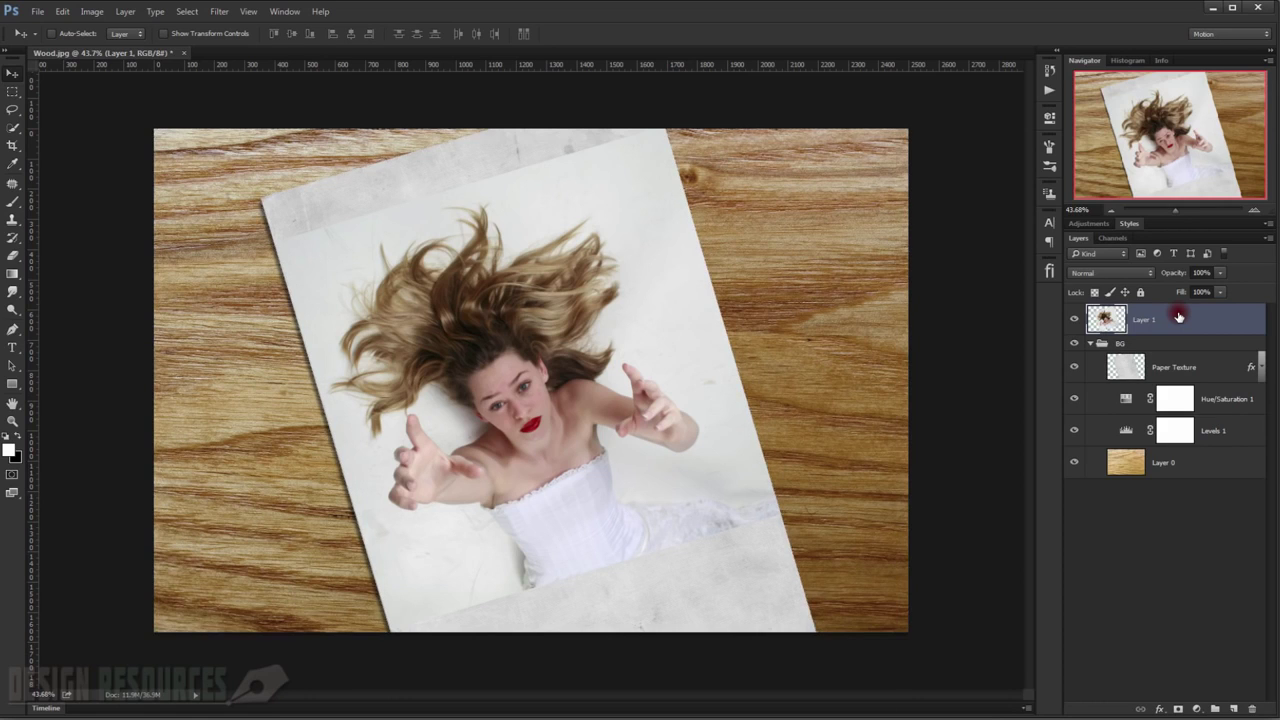
click(1090, 343)
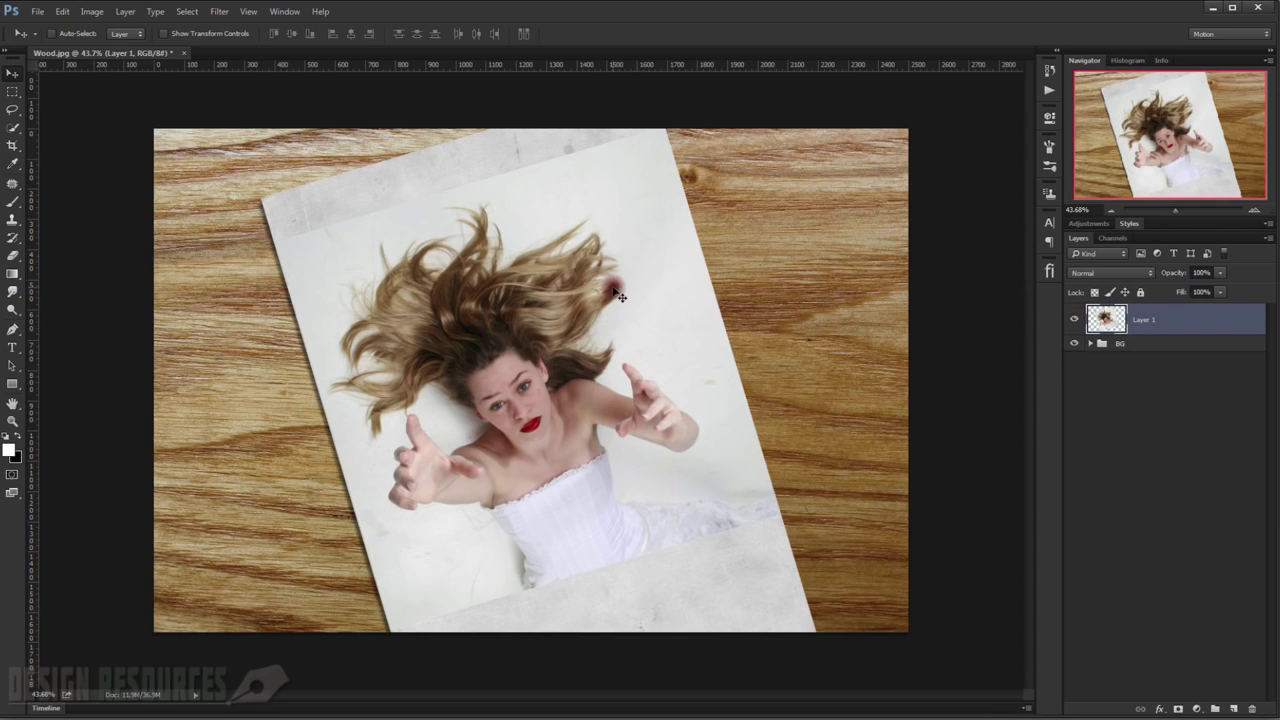
Duplicate the photo layer twice, rename the original 'Origianl' and move it to the top.
key(ctrl+j)
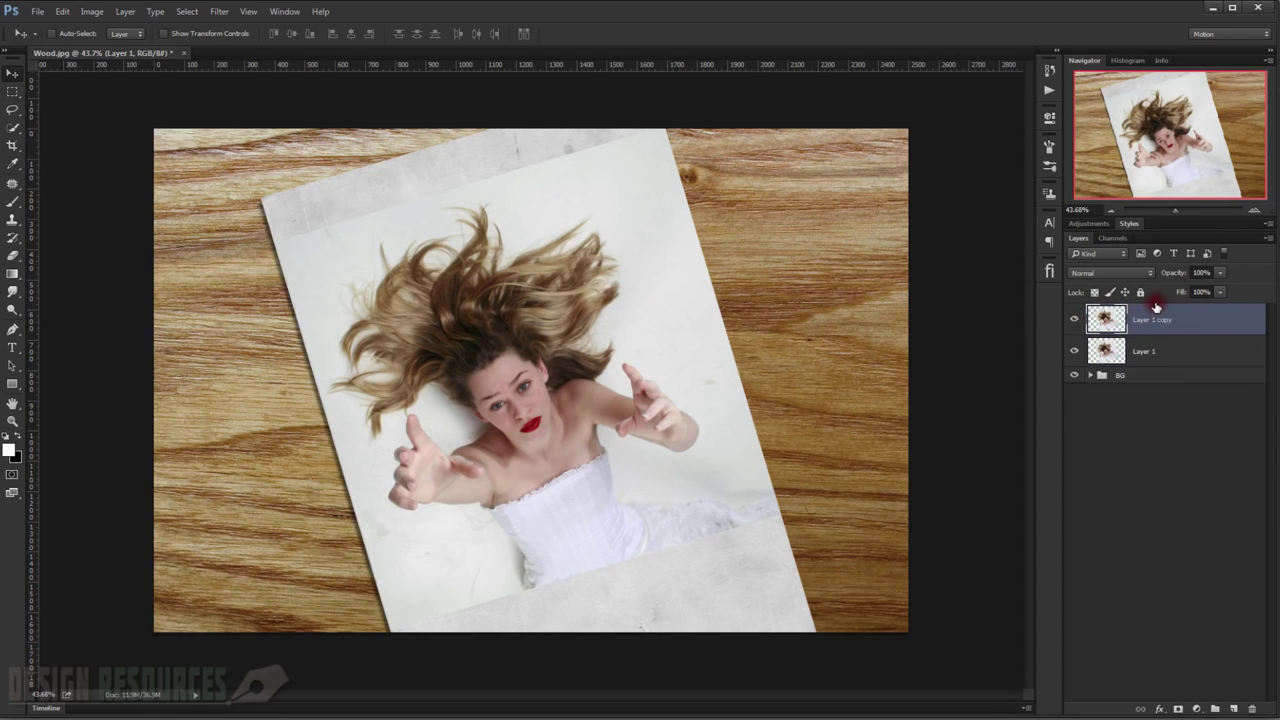
key(ctrl+j)
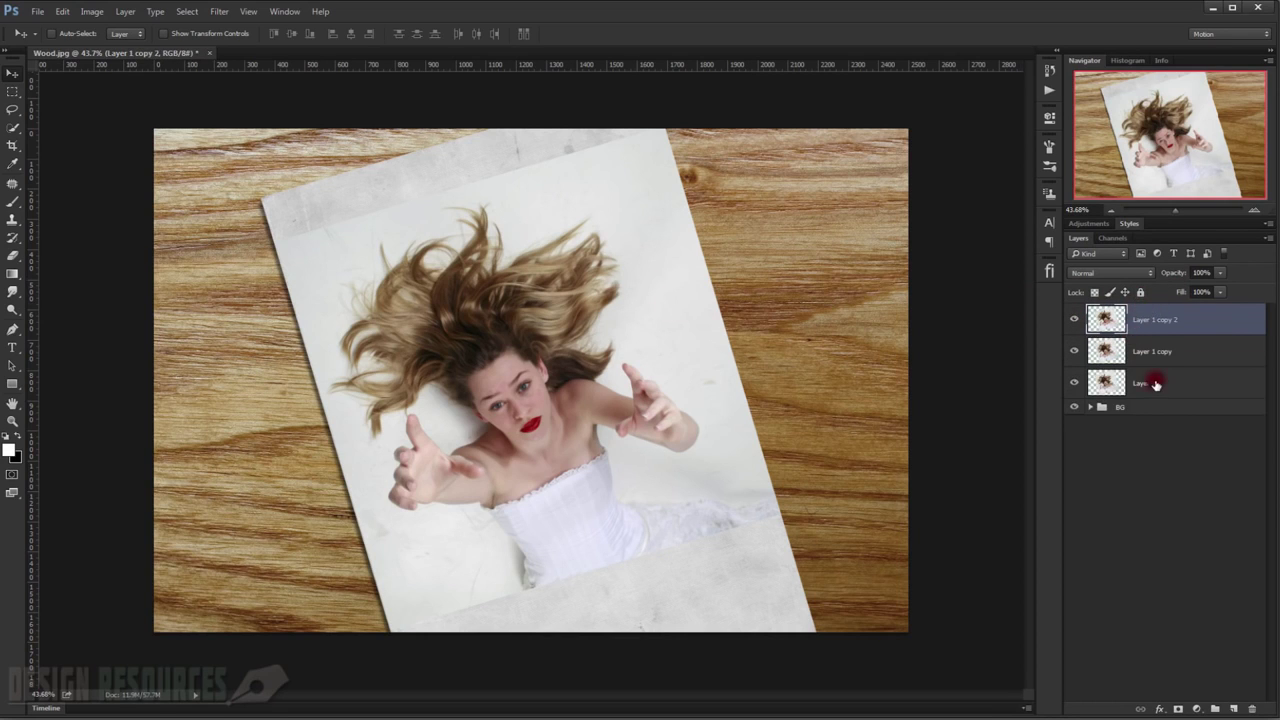
click(1148, 382)
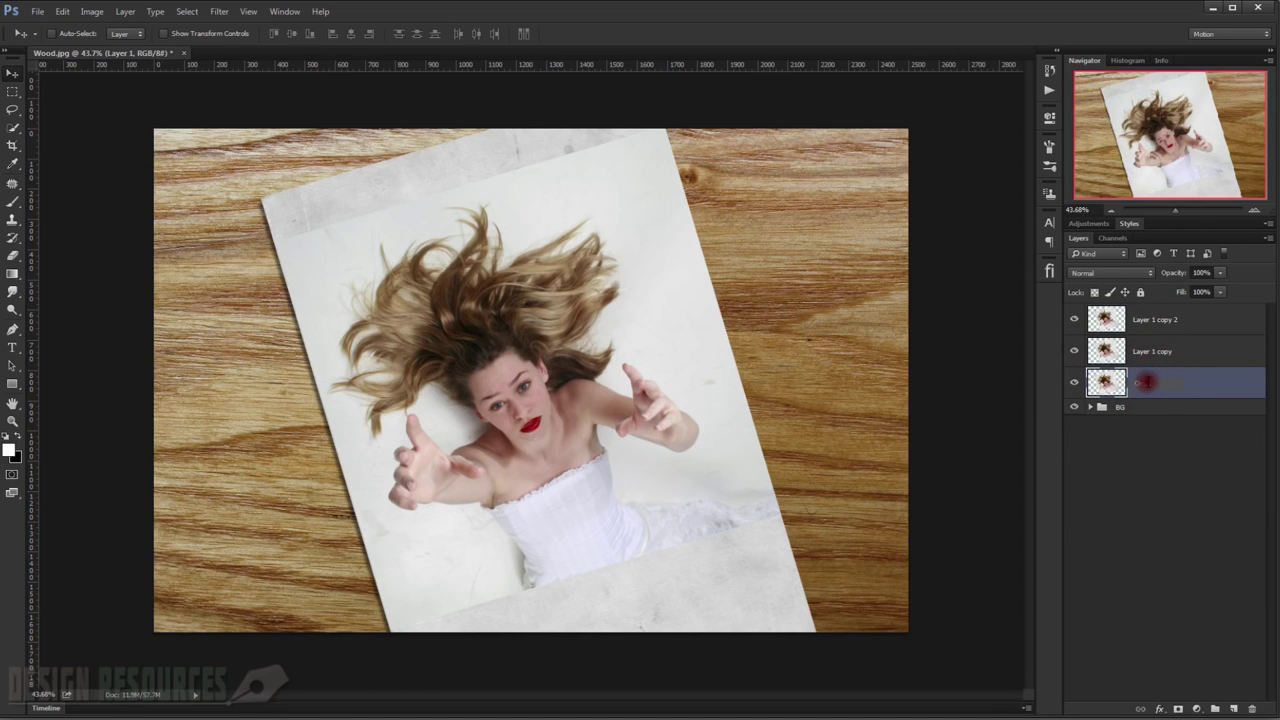
key(Return)
drag(1149, 385, 1075, 323)
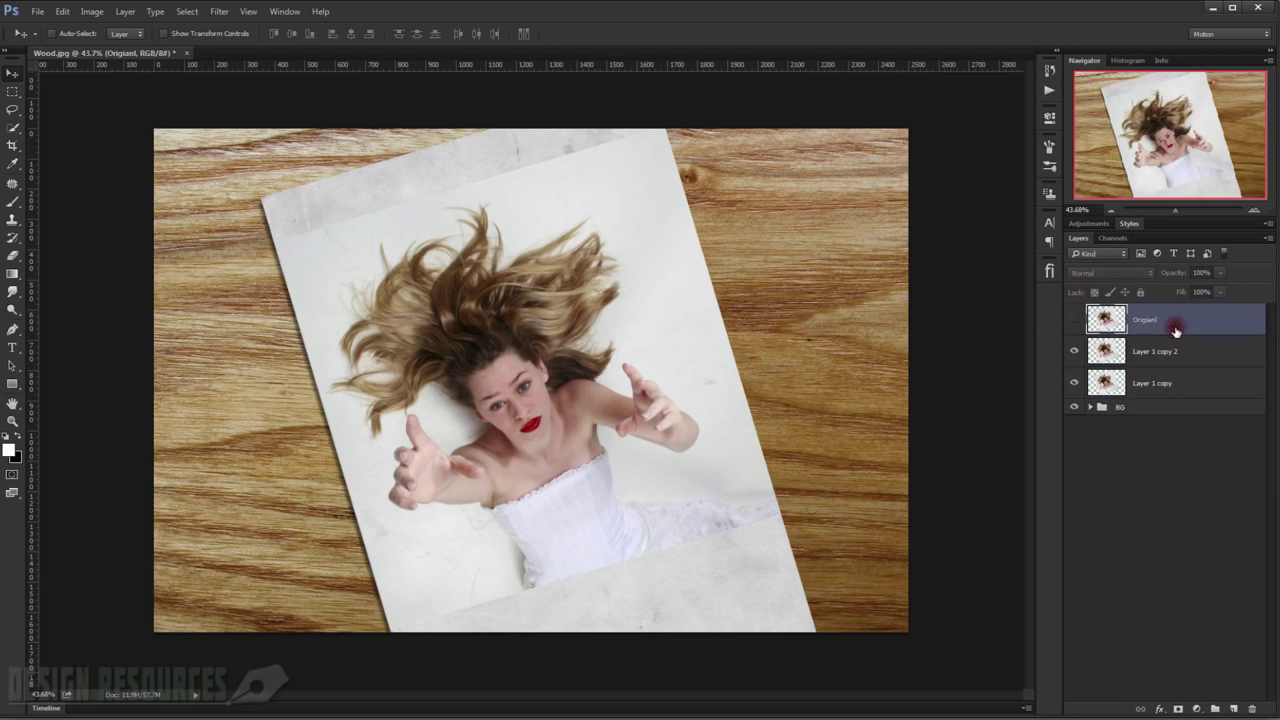
Turn Layer 1 copy 2 black-and-white with Desaturate.
click(1195, 355)
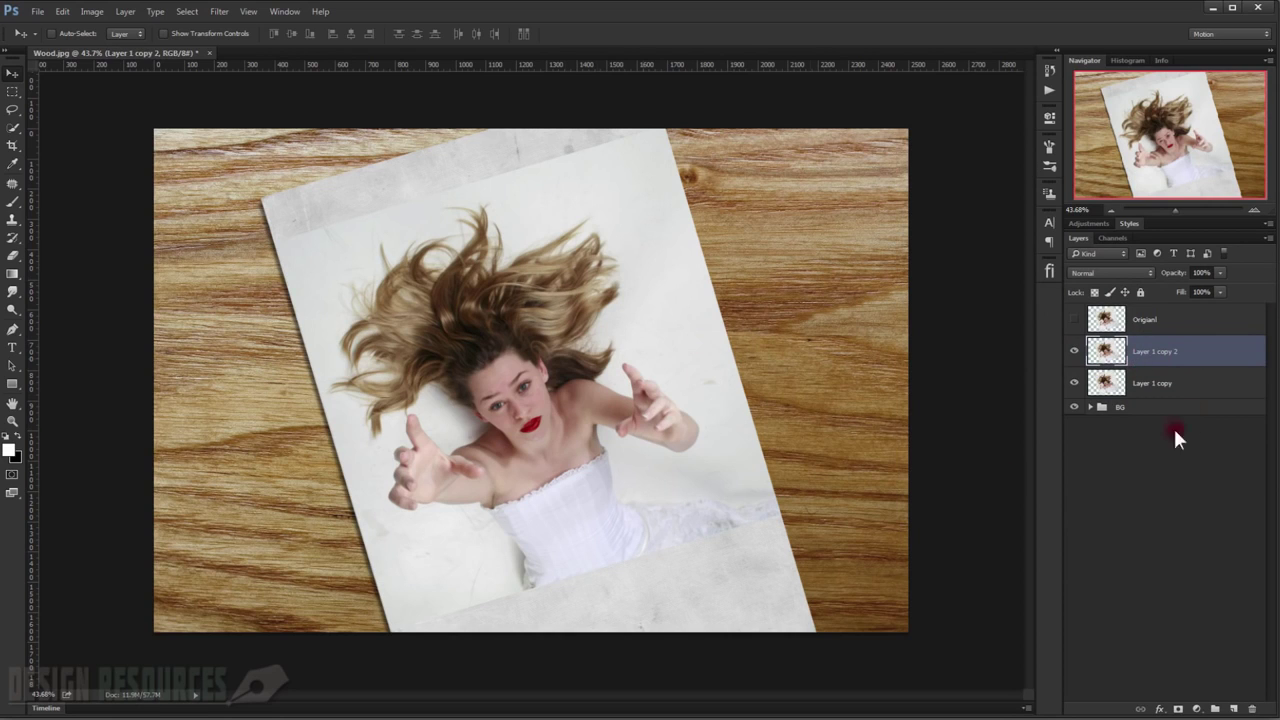
key(ctrl+shift+u)
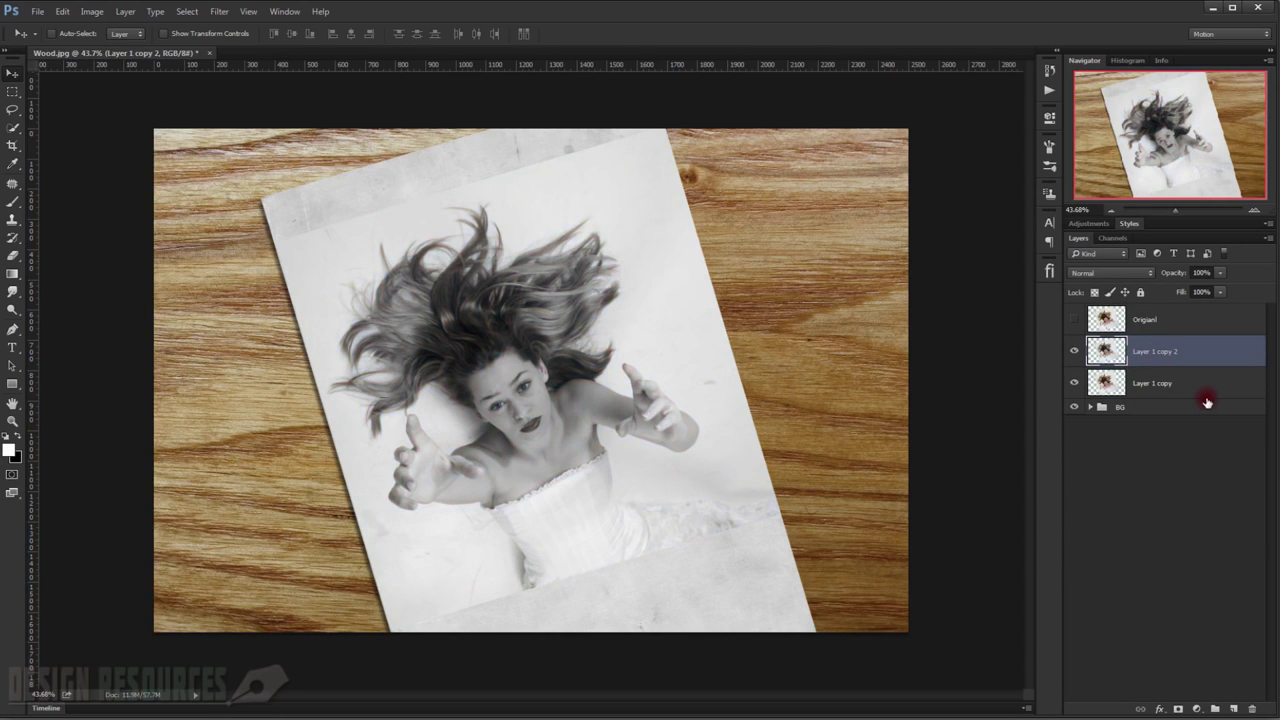
click(1181, 388)
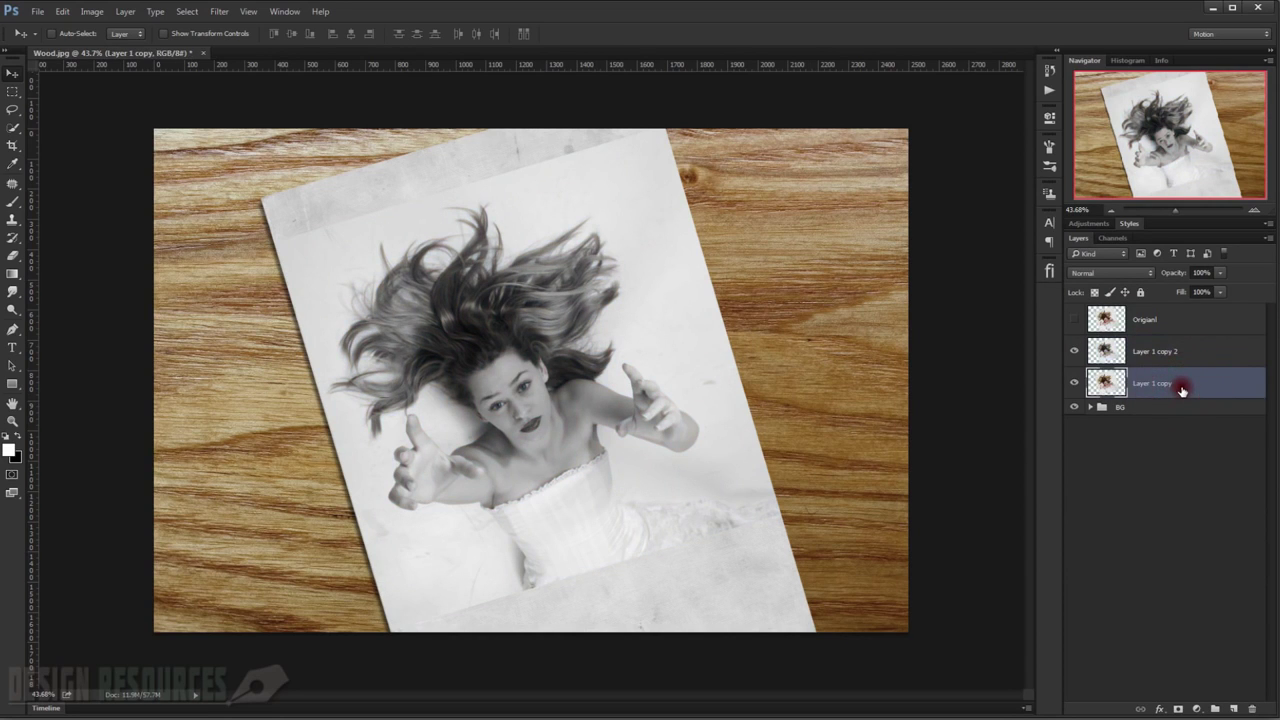
click(1160, 352)
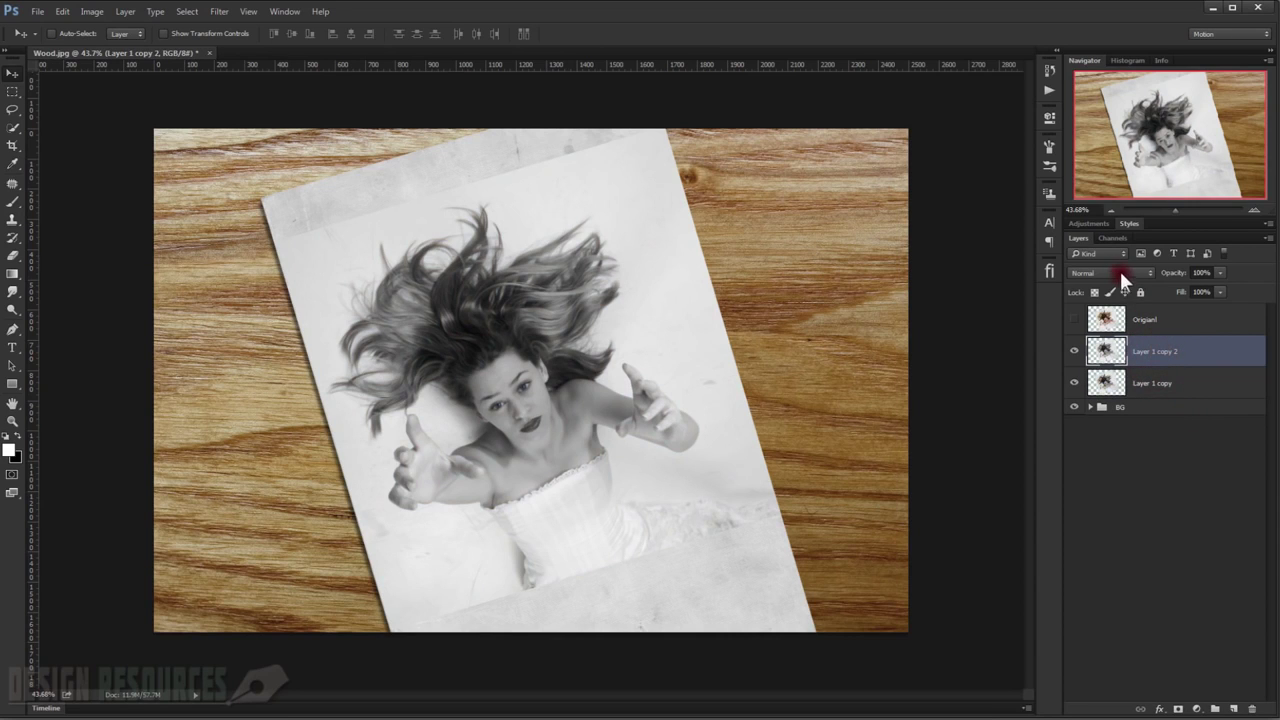
Set Layer 1 copy 2 to Color Dodge blend mode and invert it.
click(1093, 271)
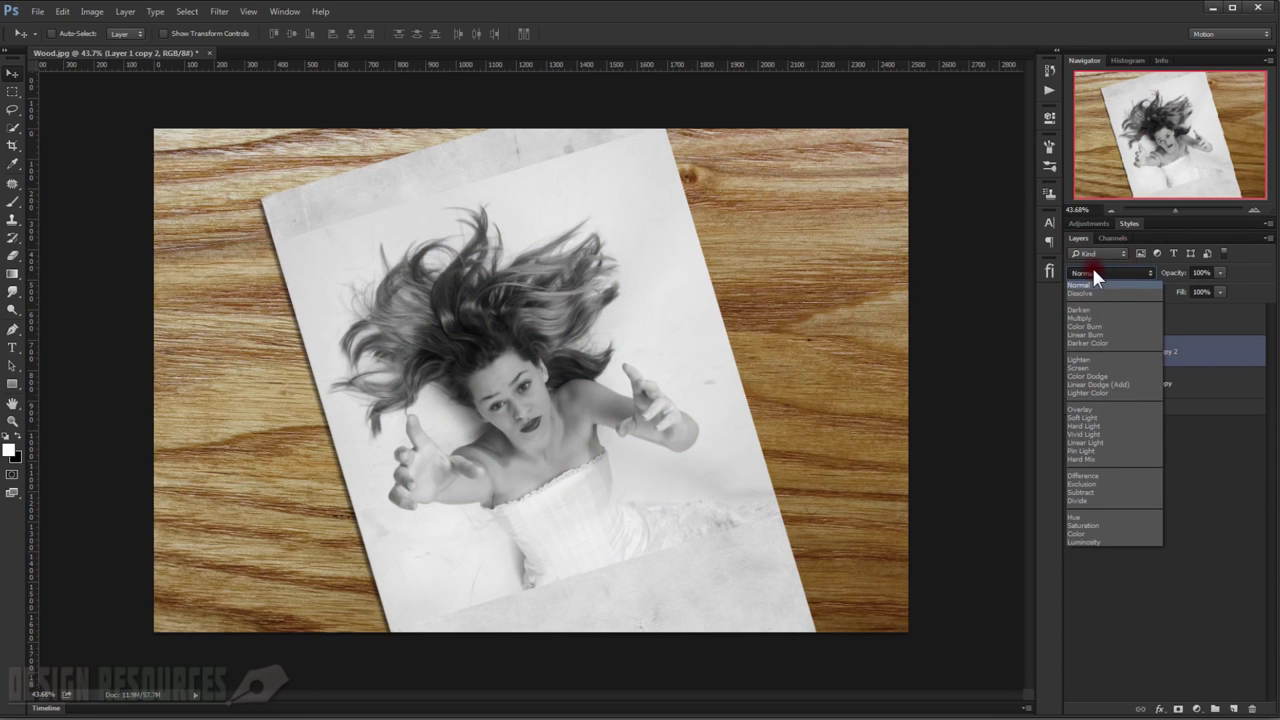
click(1095, 376)
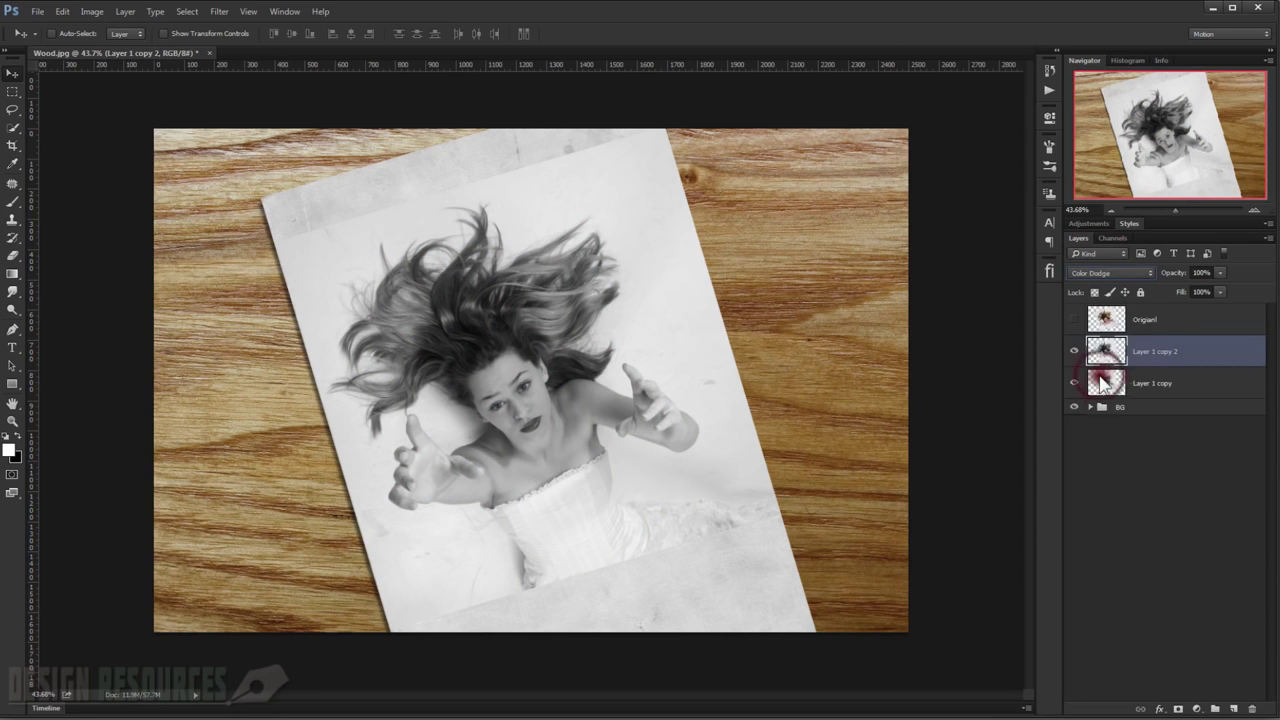
click(1165, 322)
click(1174, 348)
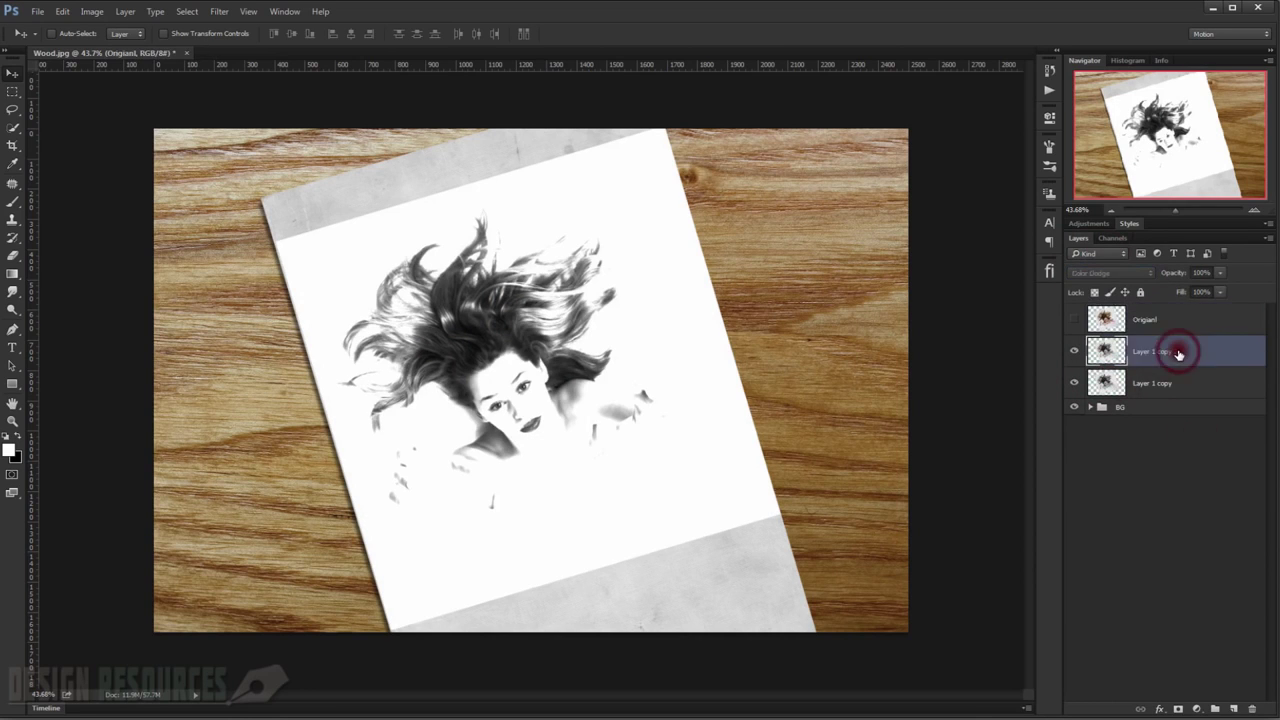
key(ctrl+i)
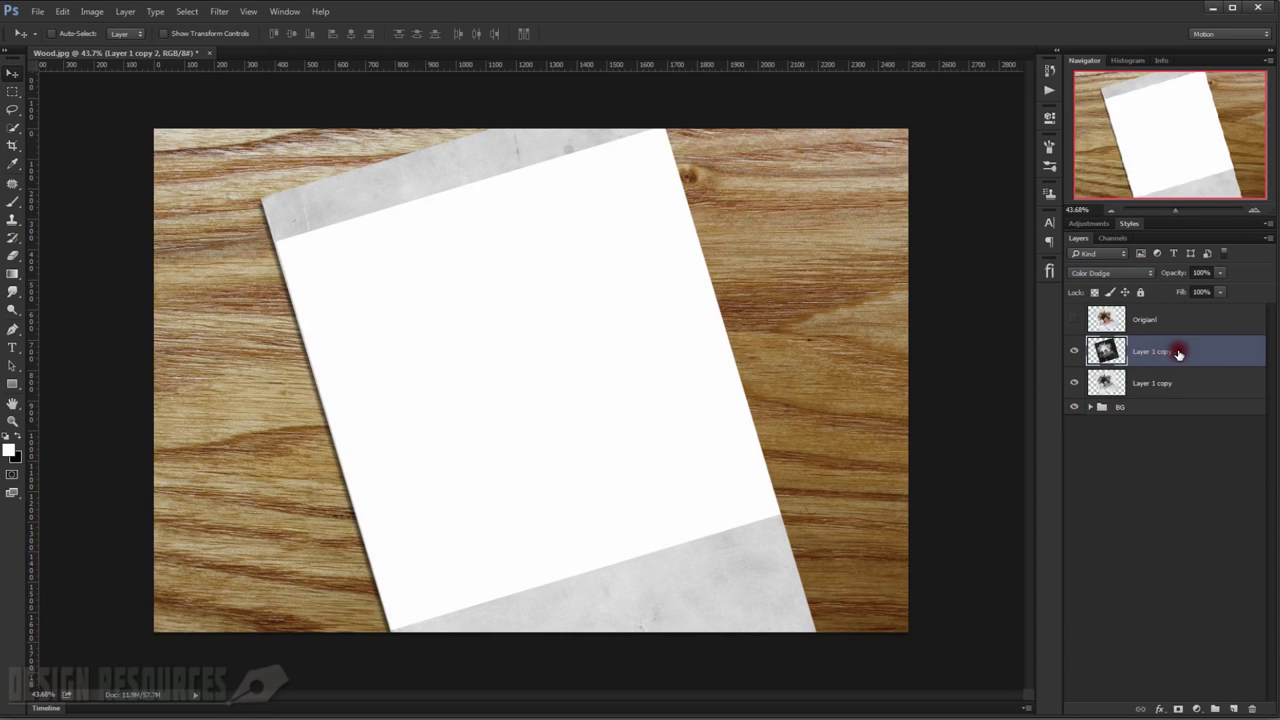
Apply an 8-pixel Gaussian Blur to the inverted Color Dodge layer.
click(217, 11)
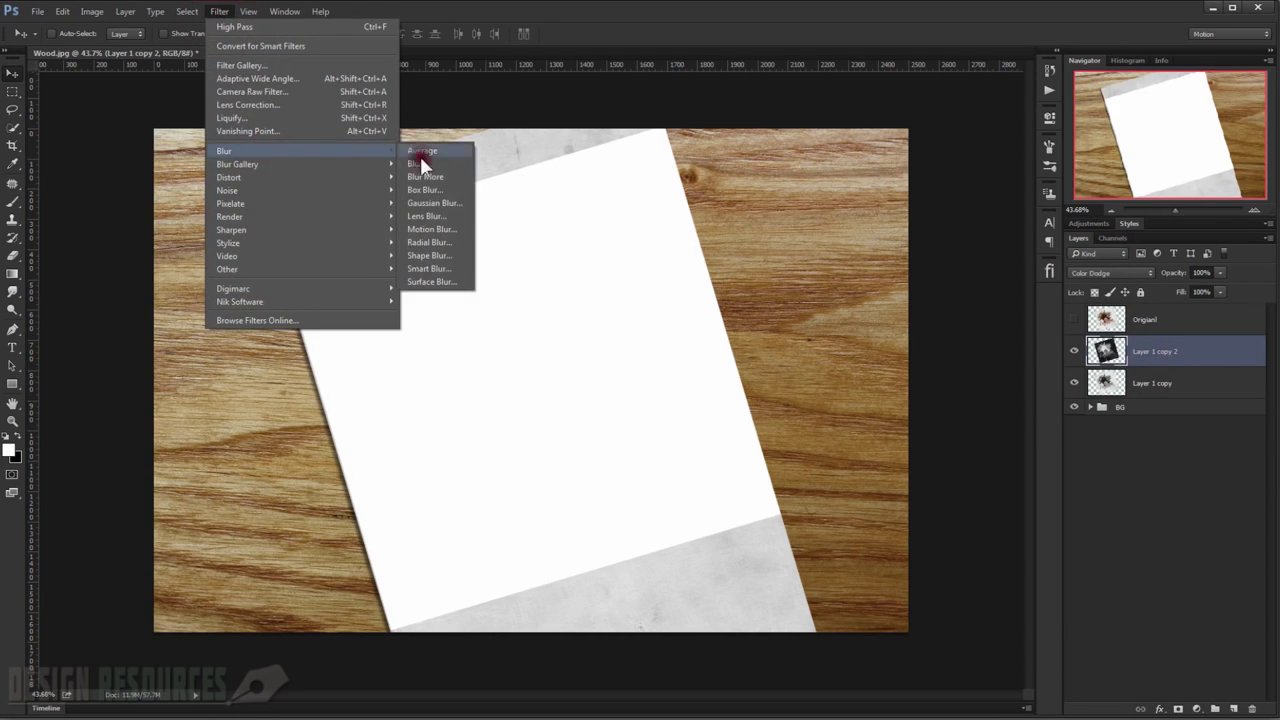
click(438, 202)
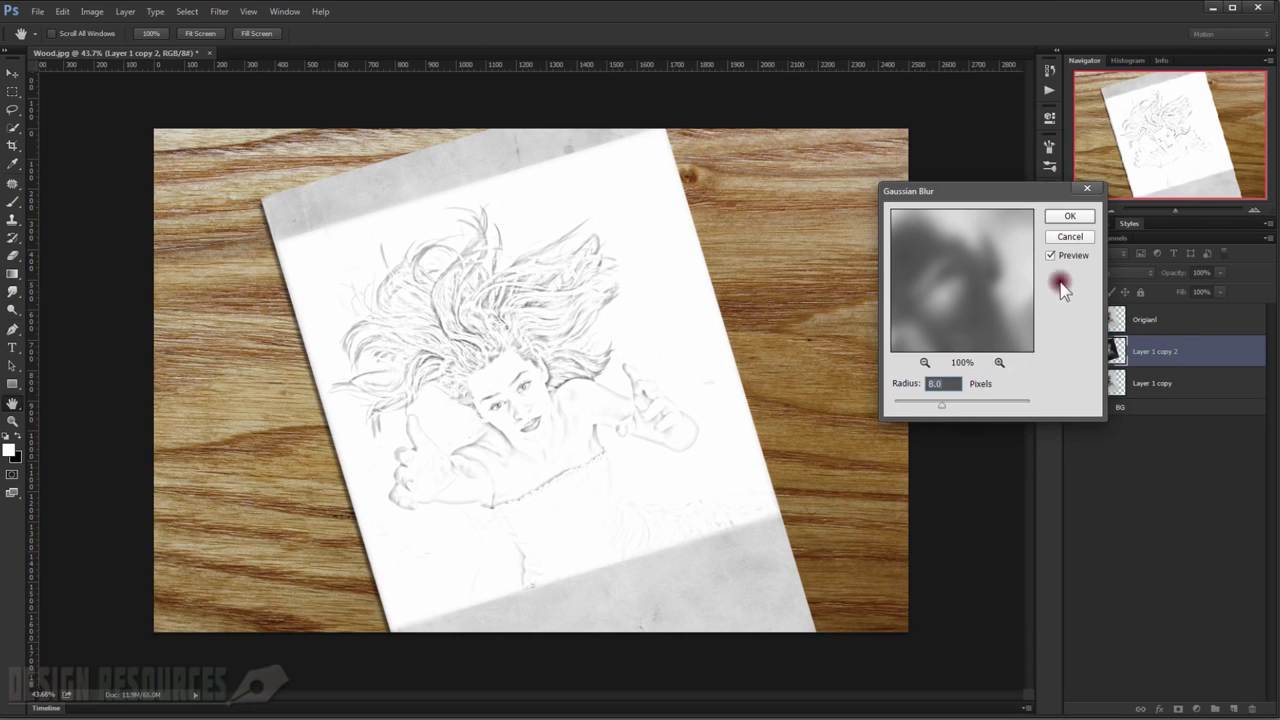
click(1067, 218)
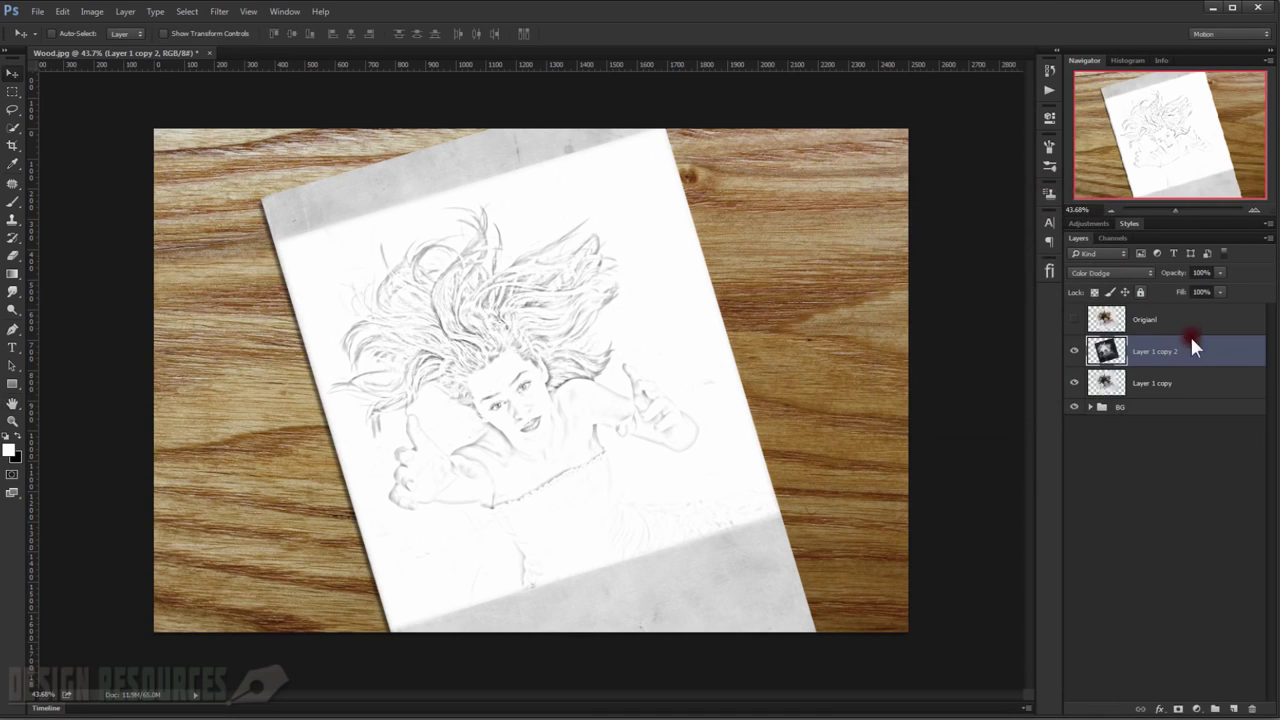
Toggle the sketch layer's visibility to compare the pencil effect with the photo.
click(1188, 352)
click(1140, 383)
click(1074, 350)
click(1117, 352)
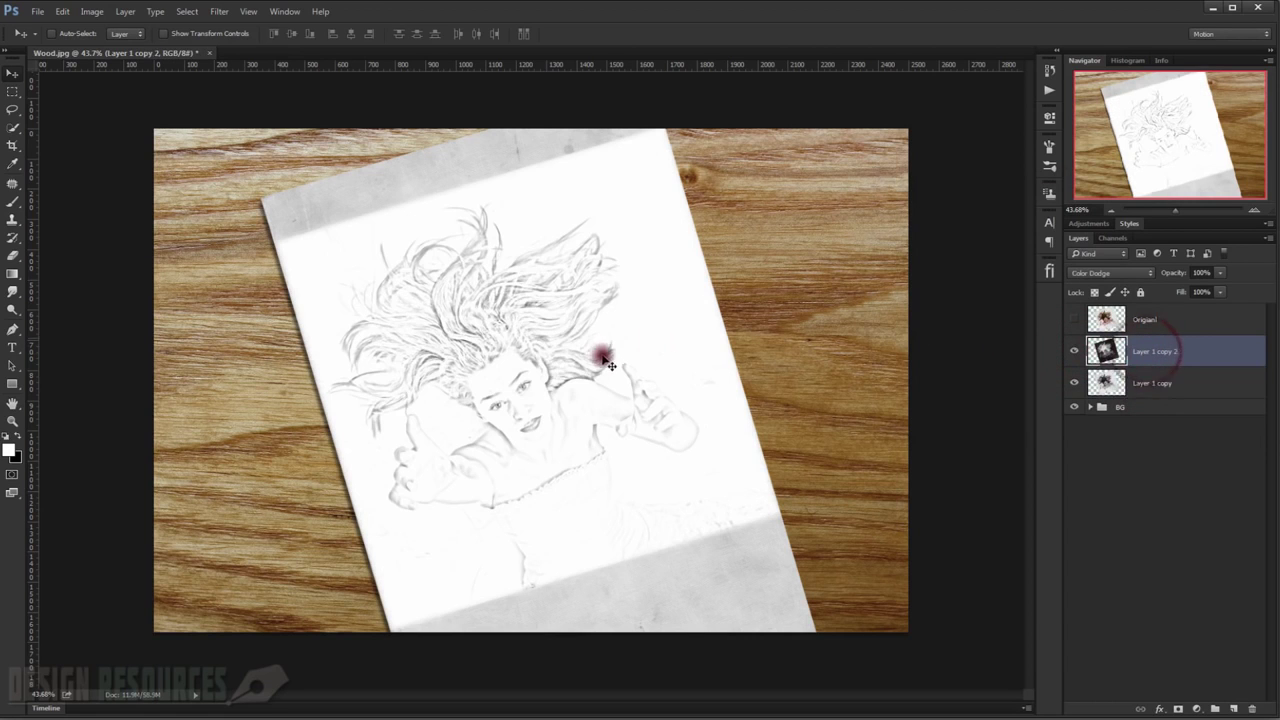
scroll(520, 390, up, 3)
scroll(515, 375, up, 1)
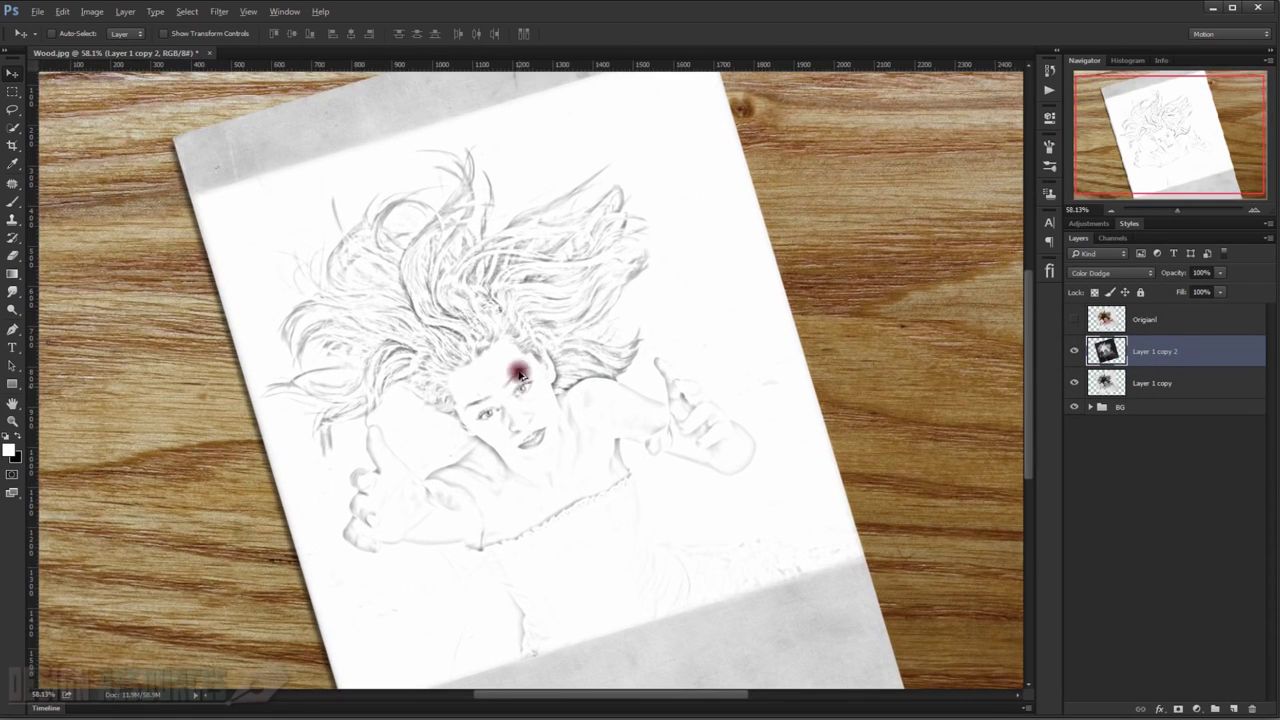
scroll(505, 330, down, 2)
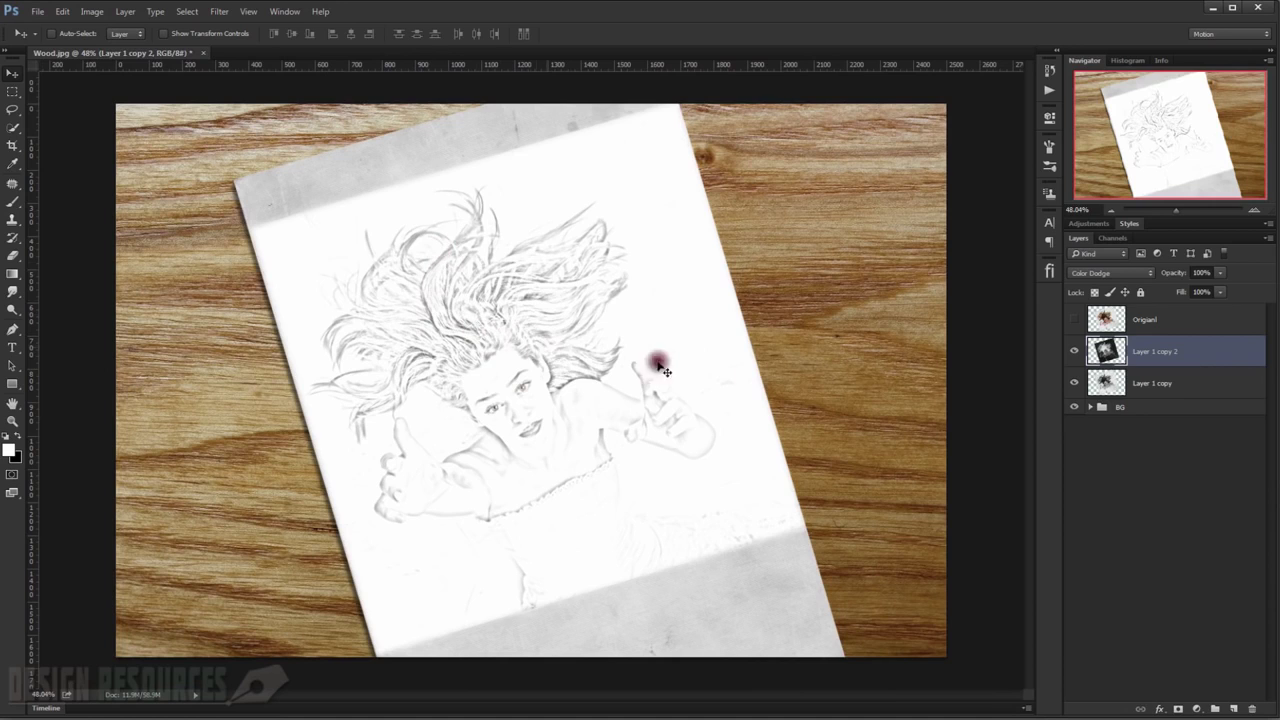
Add a Levels adjustment clipped to Layer 1 copy 2, raising the black input to 42.
click(1192, 708)
click(1224, 507)
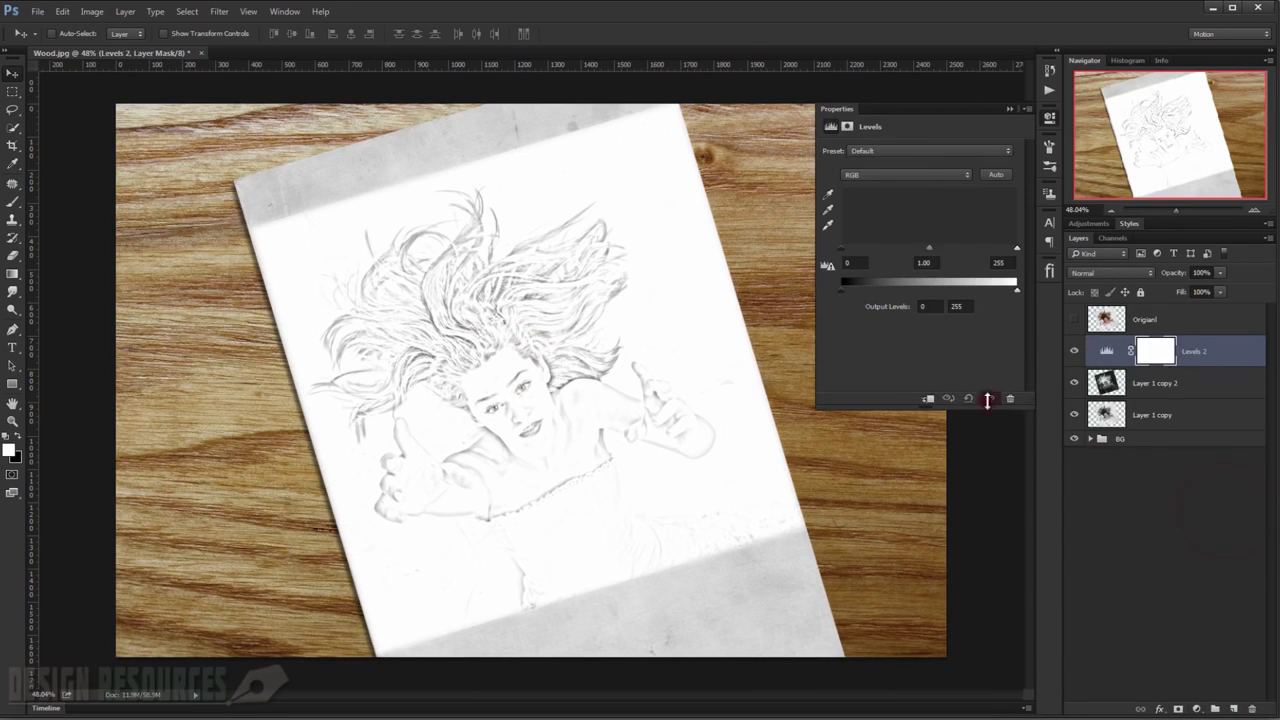
drag(840, 247, 858, 250)
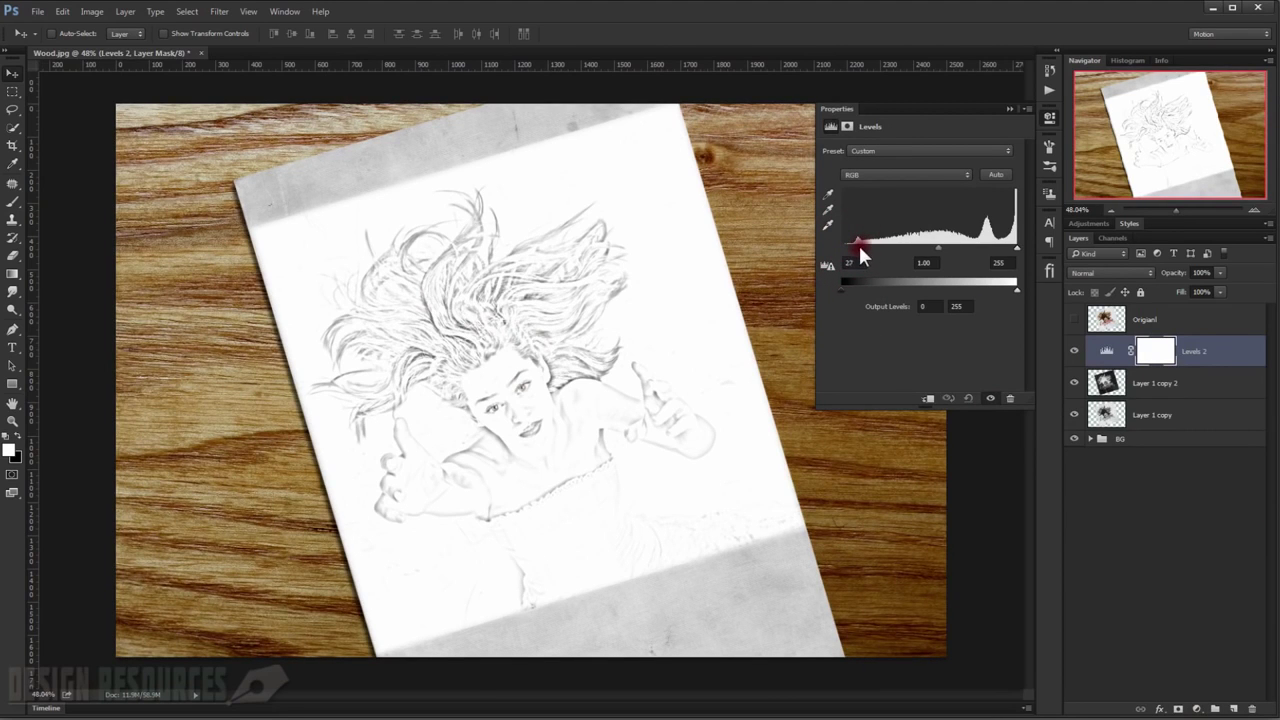
click(927, 399)
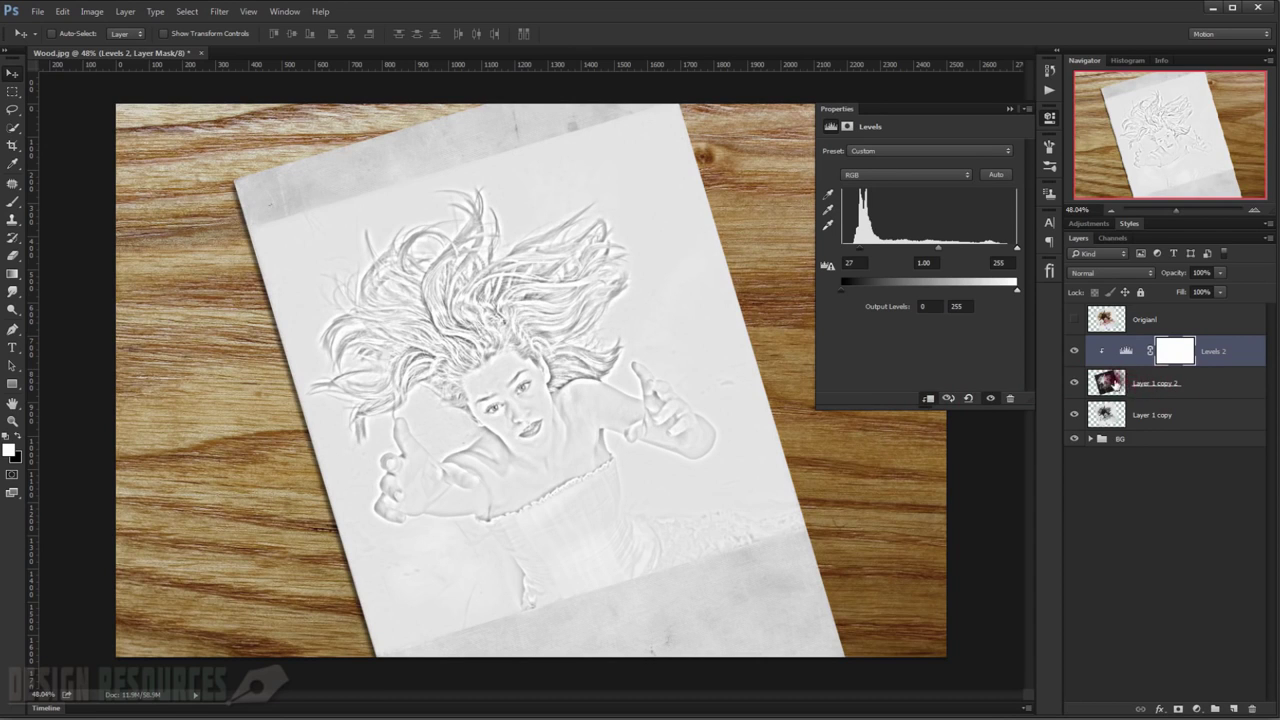
drag(858, 248, 872, 249)
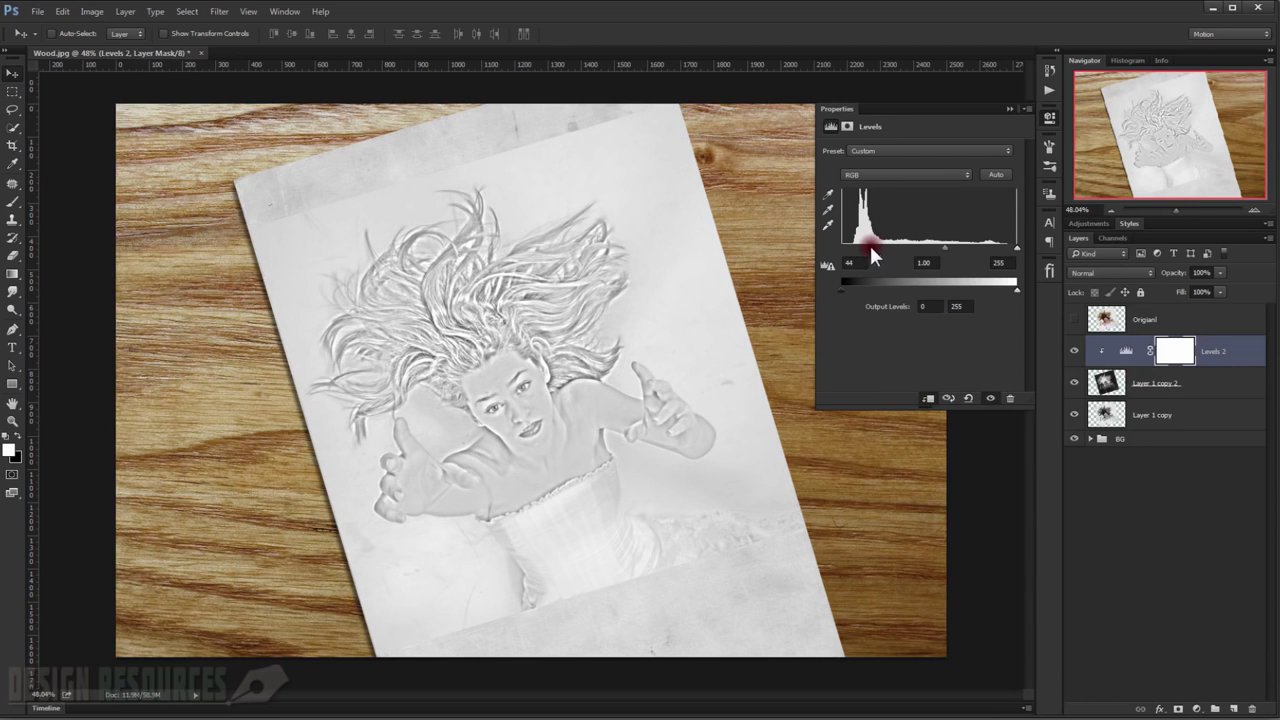
drag(942, 256, 943, 257)
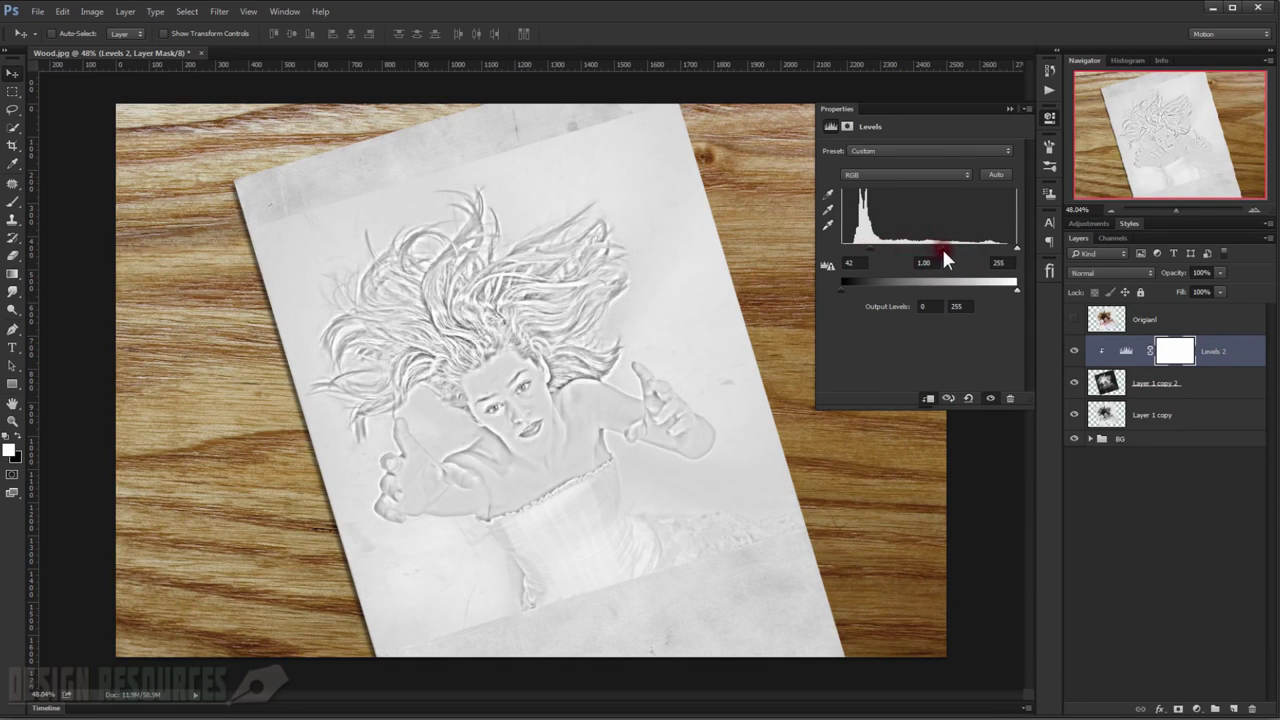
click(1010, 109)
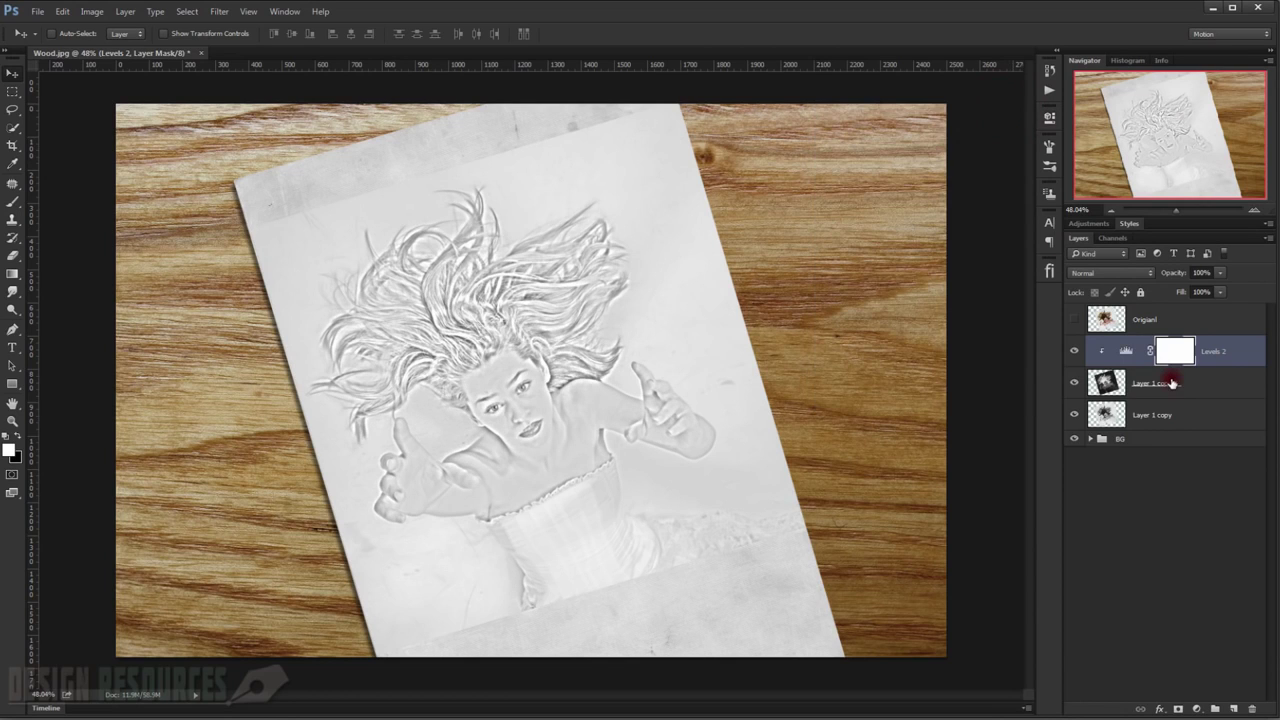
click(1170, 418)
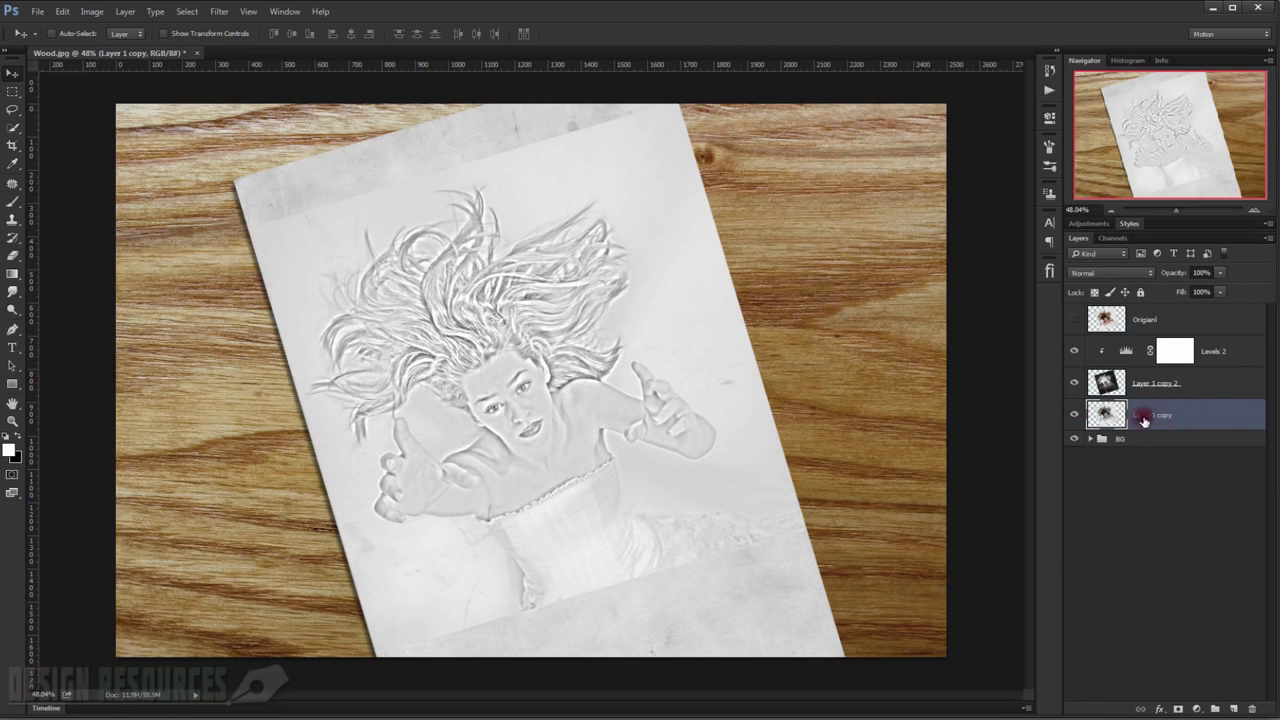
Duplicate Layer 1 copy and move the new Layer 1 copy 3 above Levels 2.
drag(1184, 421, 1233, 708)
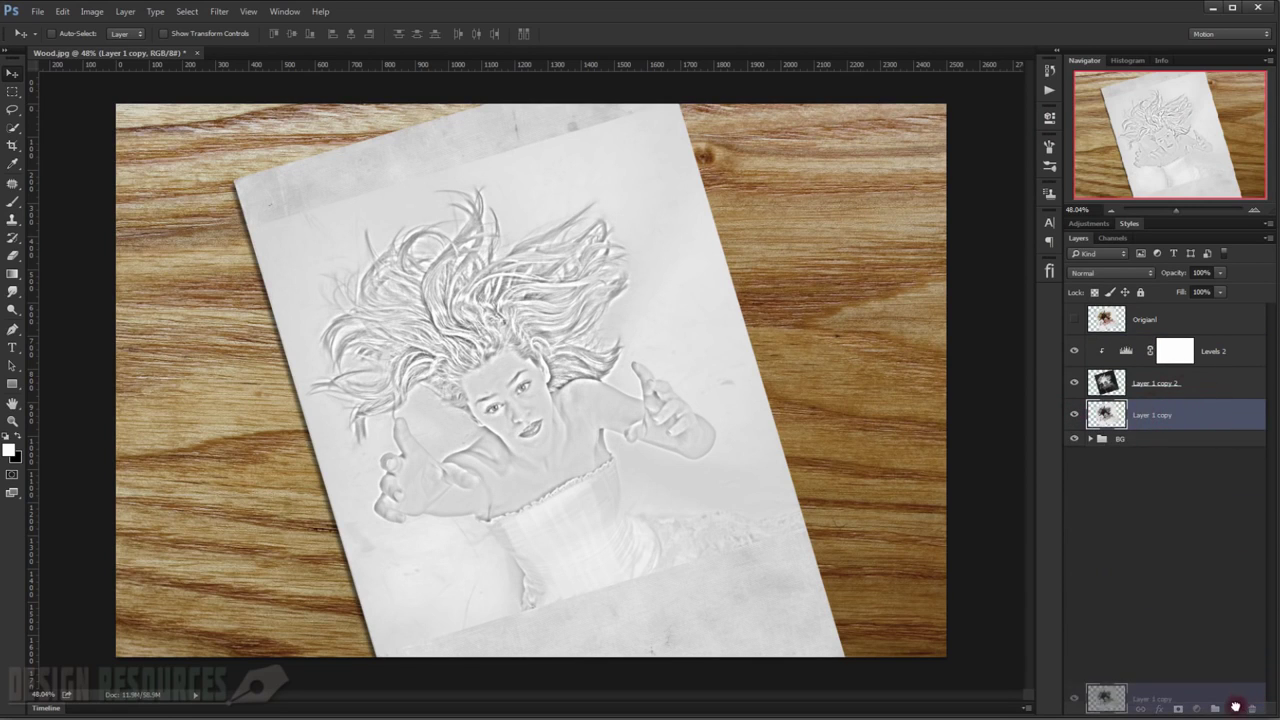
drag(1150, 415, 1142, 338)
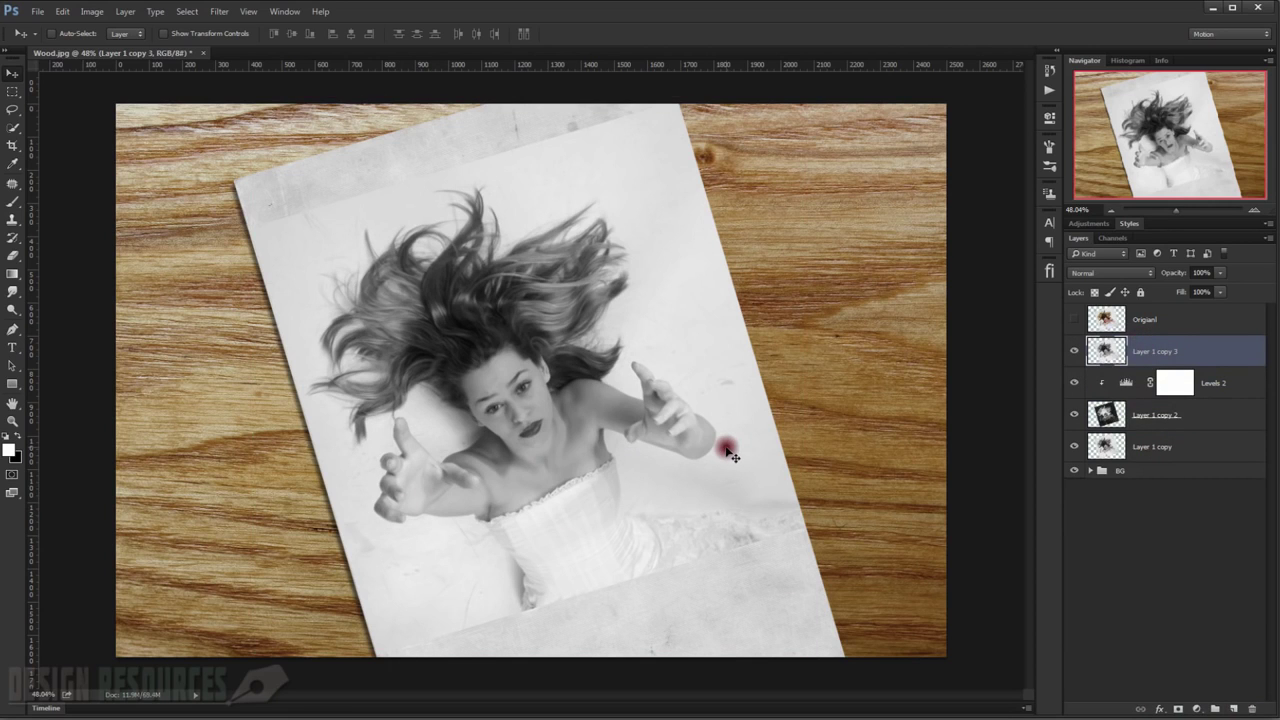
scroll(527, 440, up, 1)
scroll(527, 432, up, 1)
scroll(528, 427, up, 1)
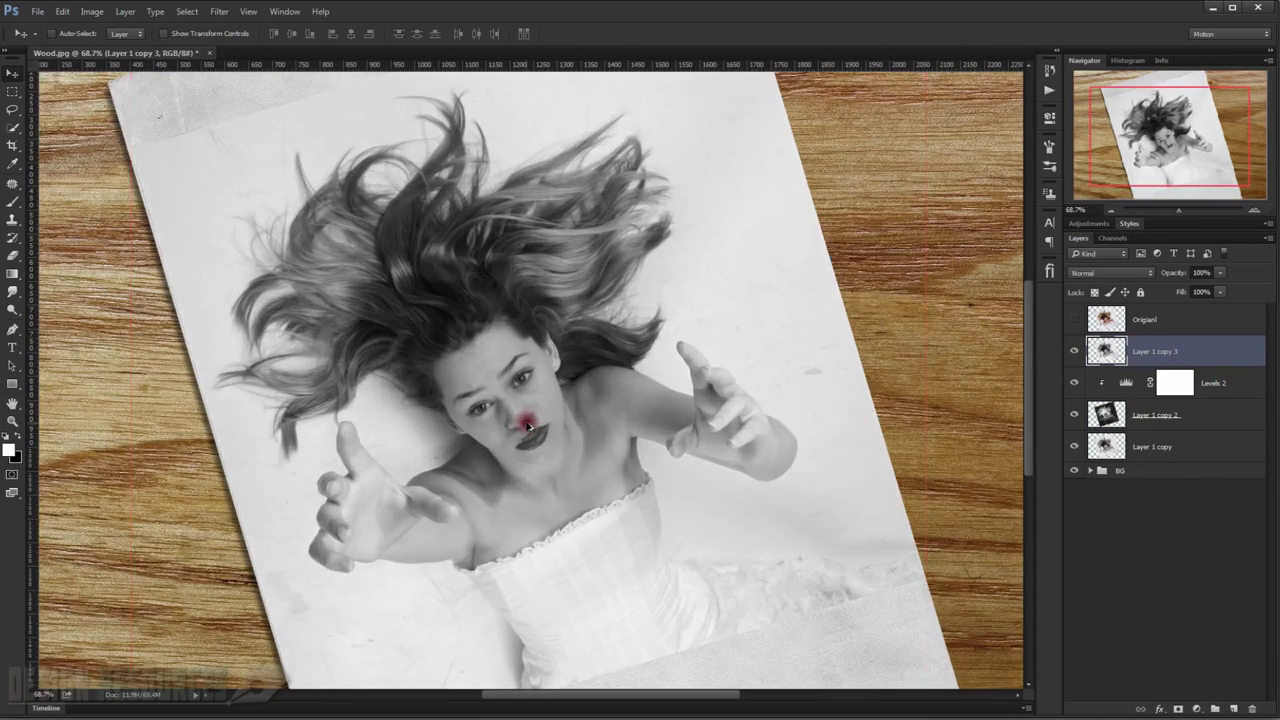
scroll(528, 400, down, 1)
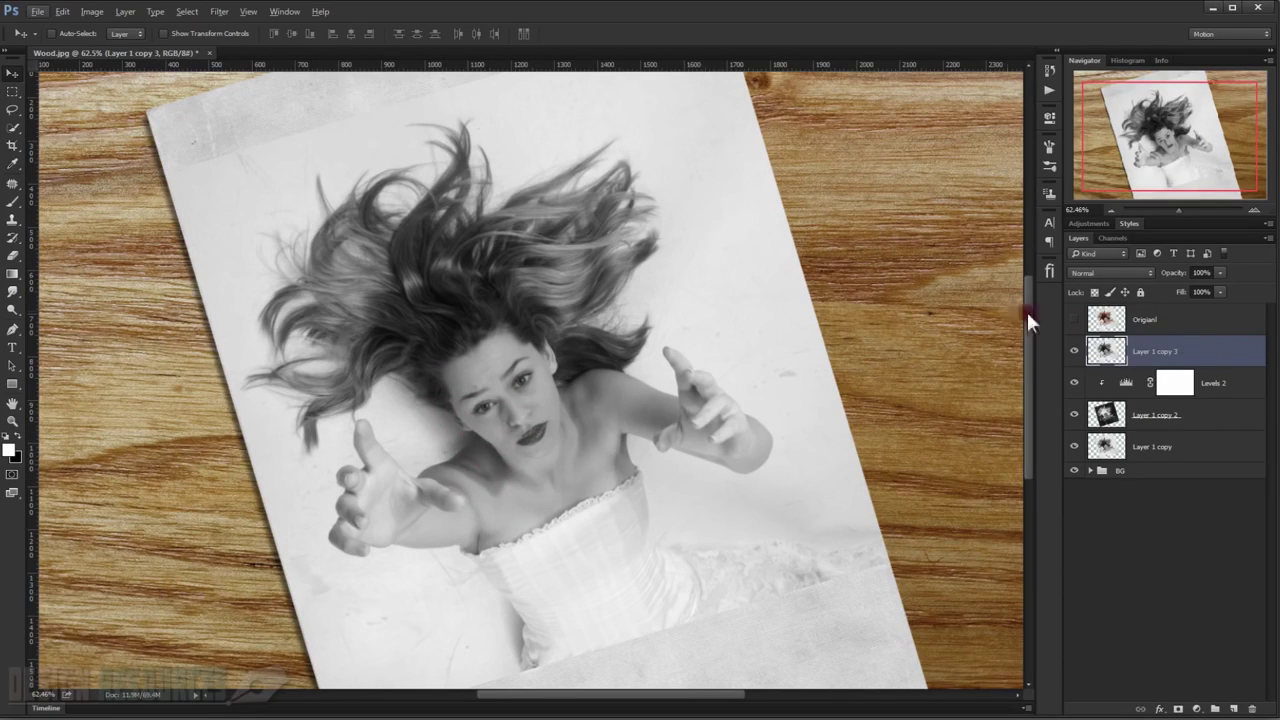
Apply the Filter Gallery's Charcoal filter with Thickness 2, Detail 5 and Light/Dark Balance 75.
click(220, 11)
click(263, 67)
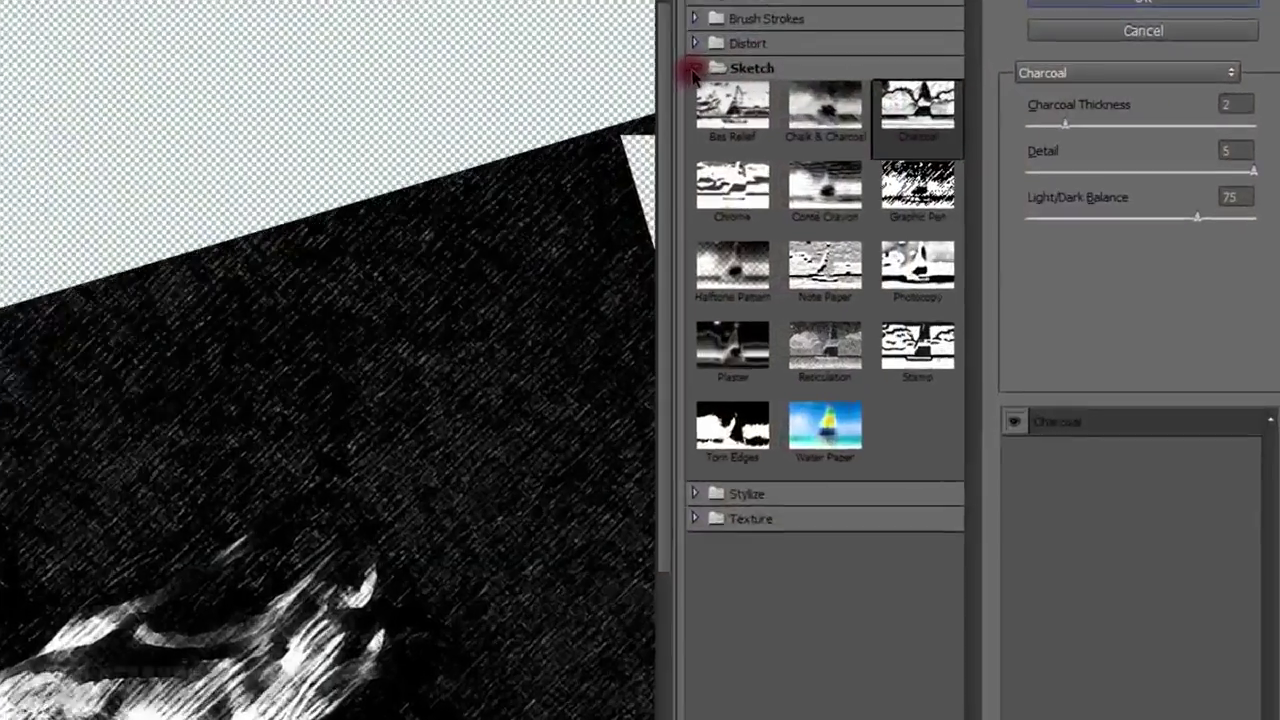
click(693, 70)
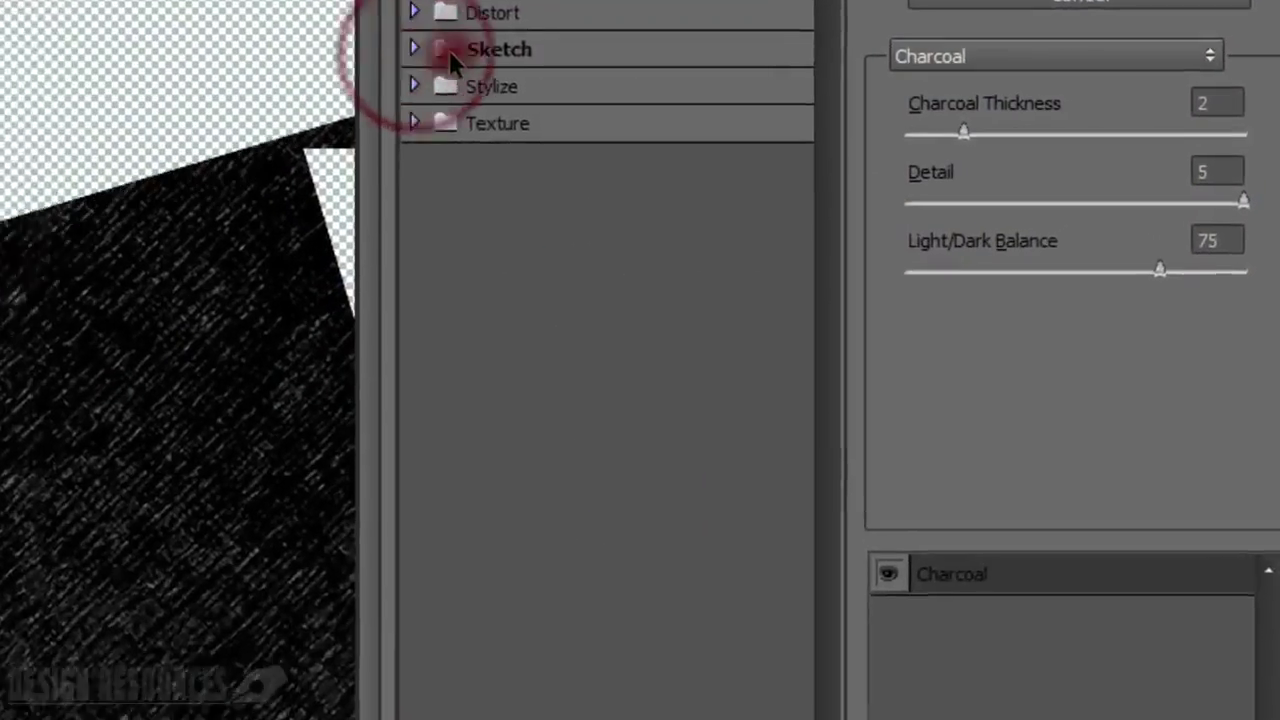
click(357, 45)
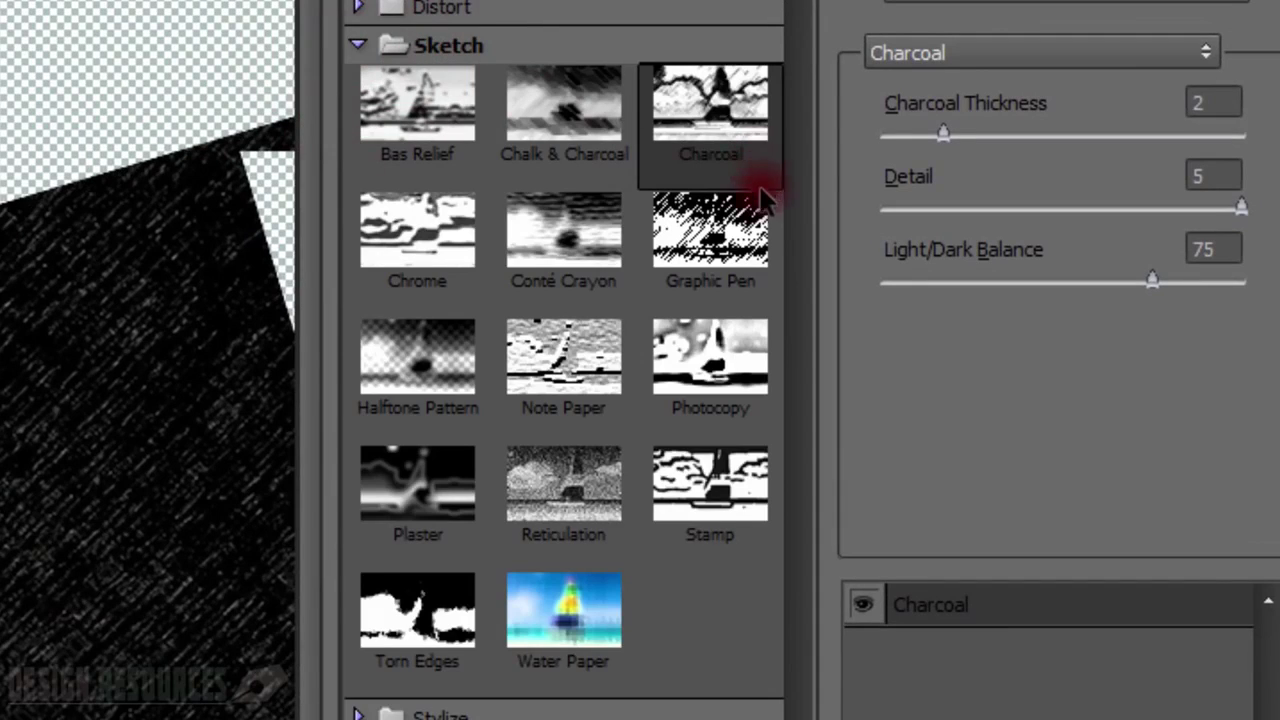
click(674, 150)
click(686, 218)
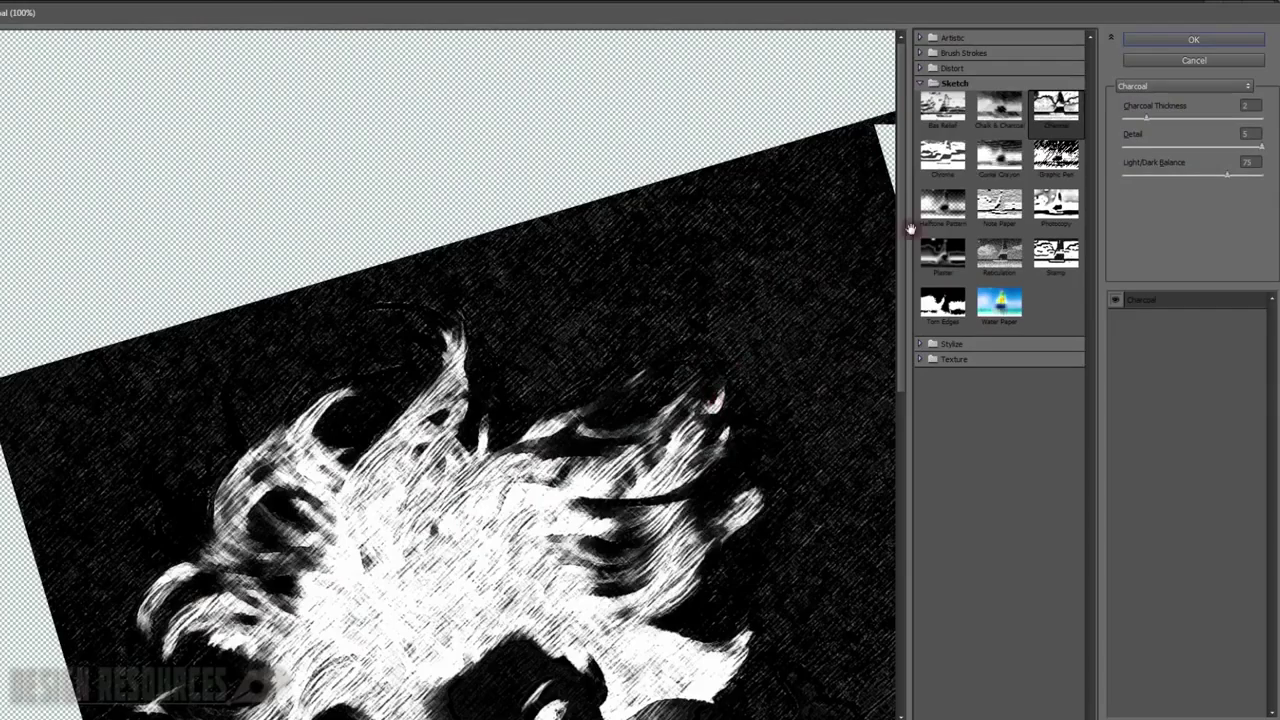
click(1250, 105)
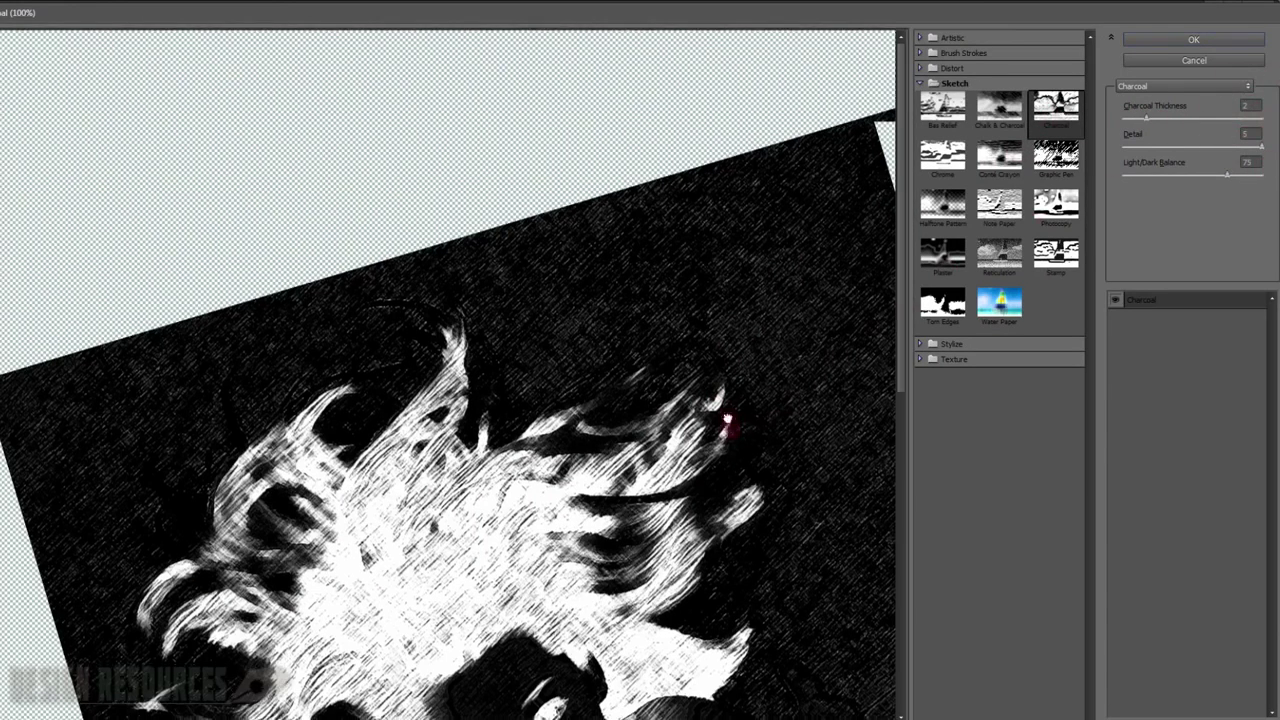
drag(723, 428, 628, 248)
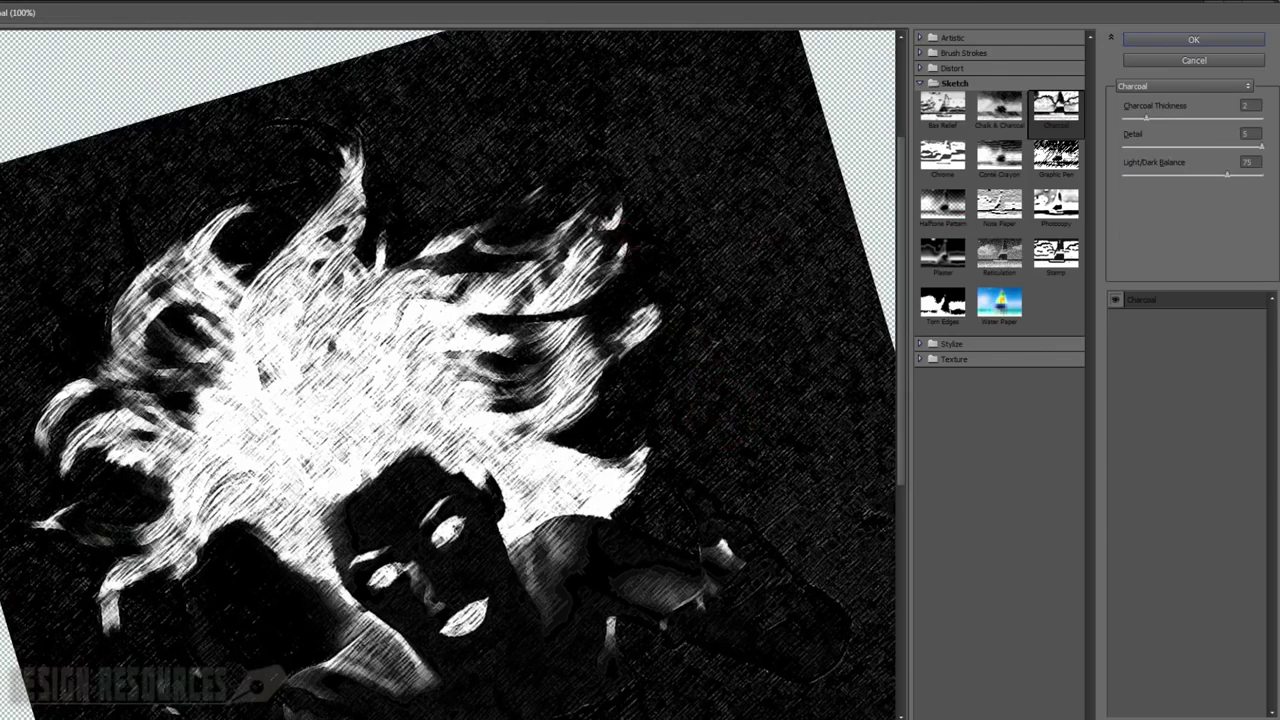
click(1250, 162)
drag(616, 405, 612, 321)
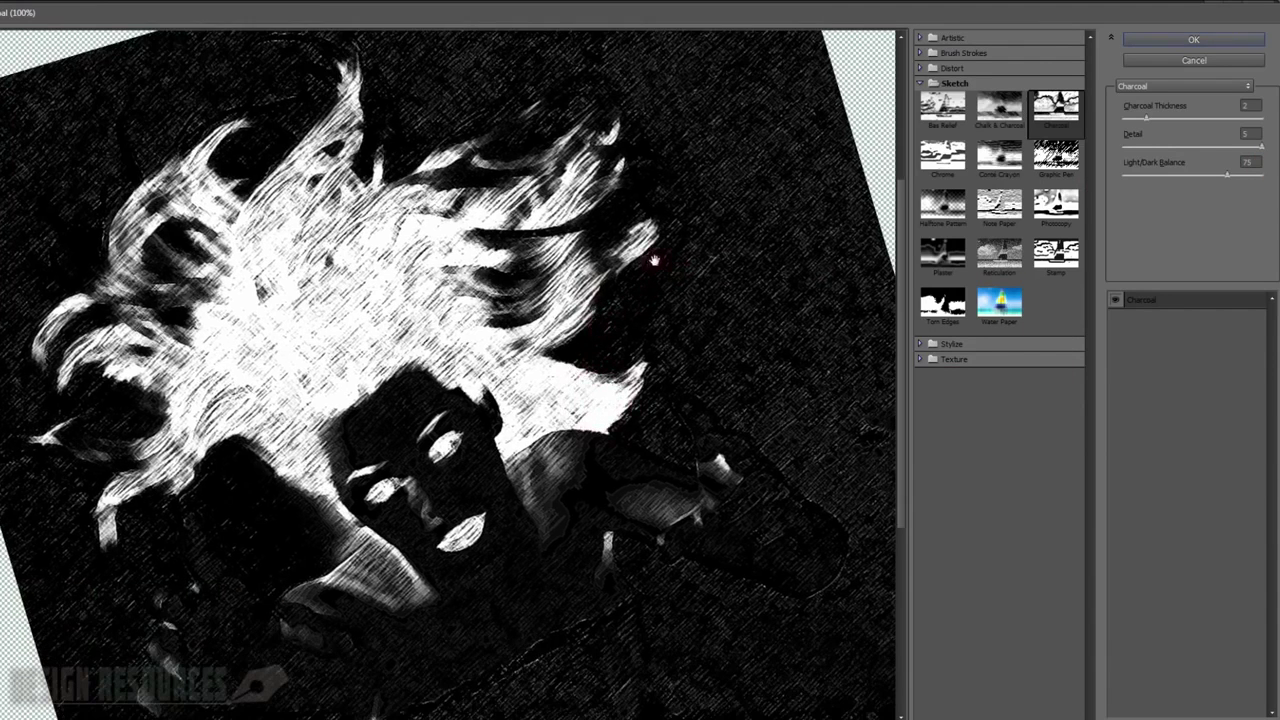
click(1205, 45)
click(1211, 45)
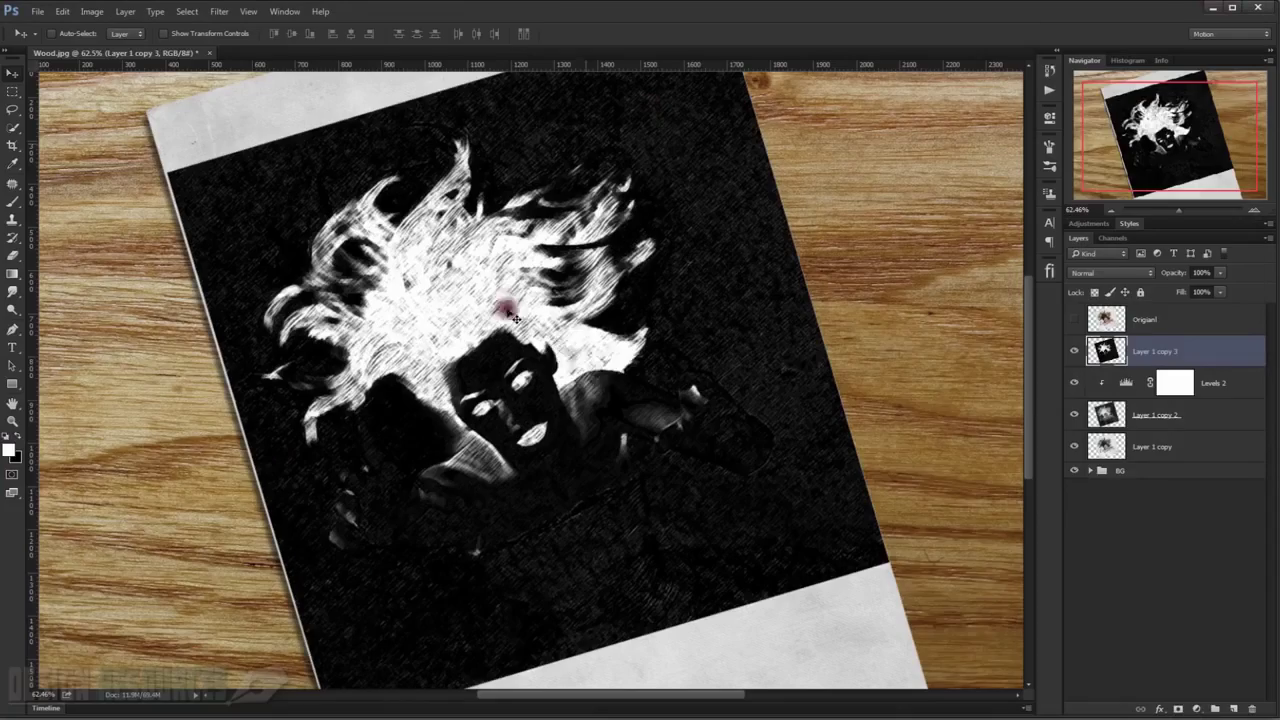
Invert Layer 1 copy 3 into dark lines on white and set its opacity to 40%.
click(1183, 347)
key(ctrl+i)
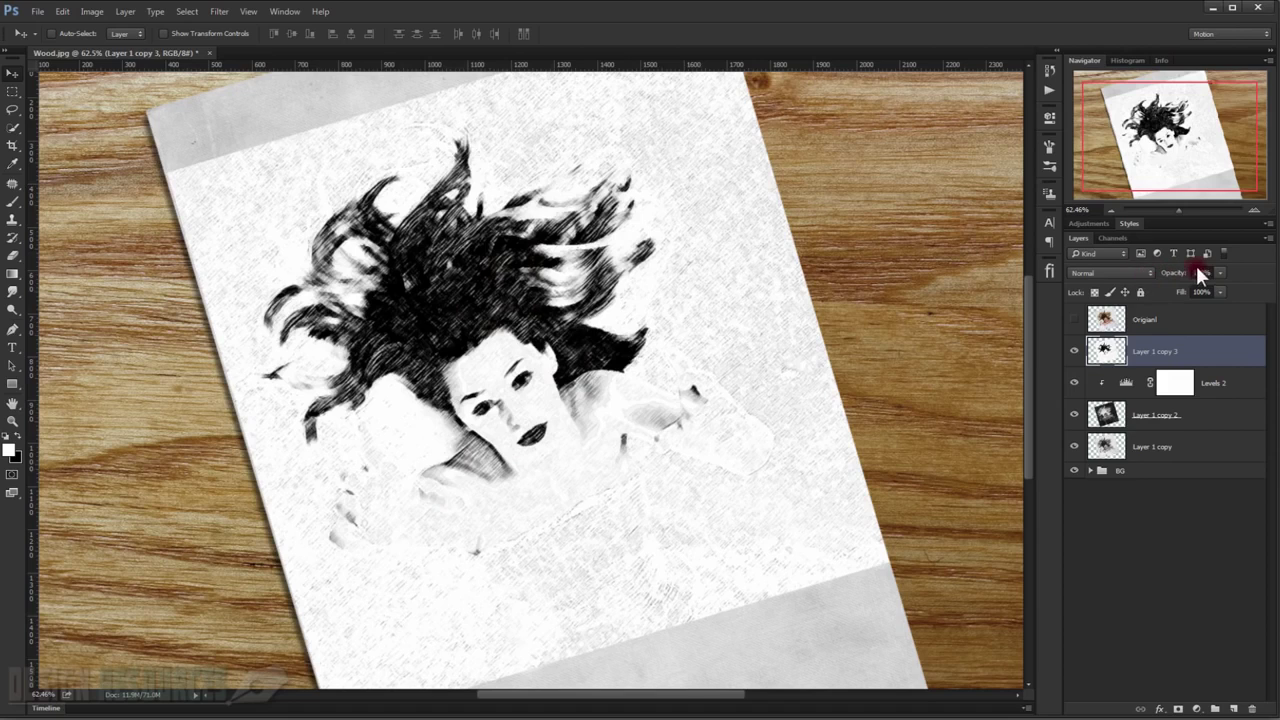
click(1200, 272)
text(40)
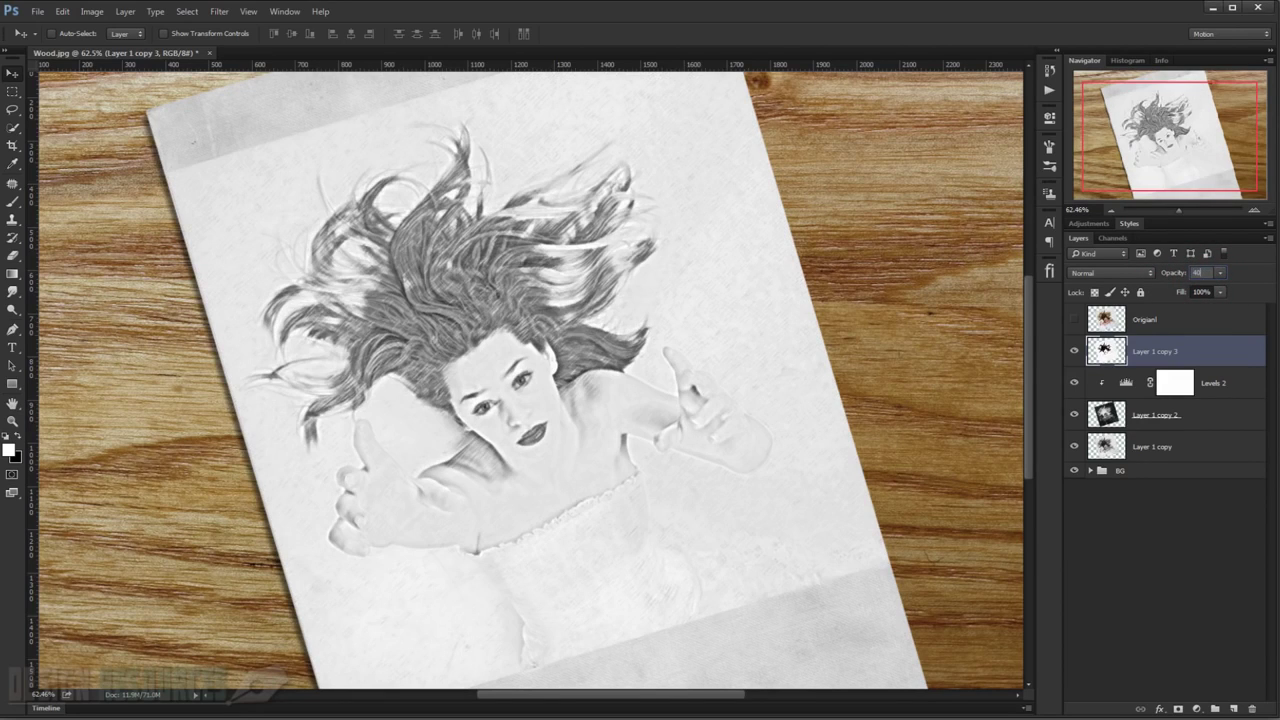
Set Layer 1 copy 3's blend mode to Multiply, after briefly trying Darker Color.
click(1140, 272)
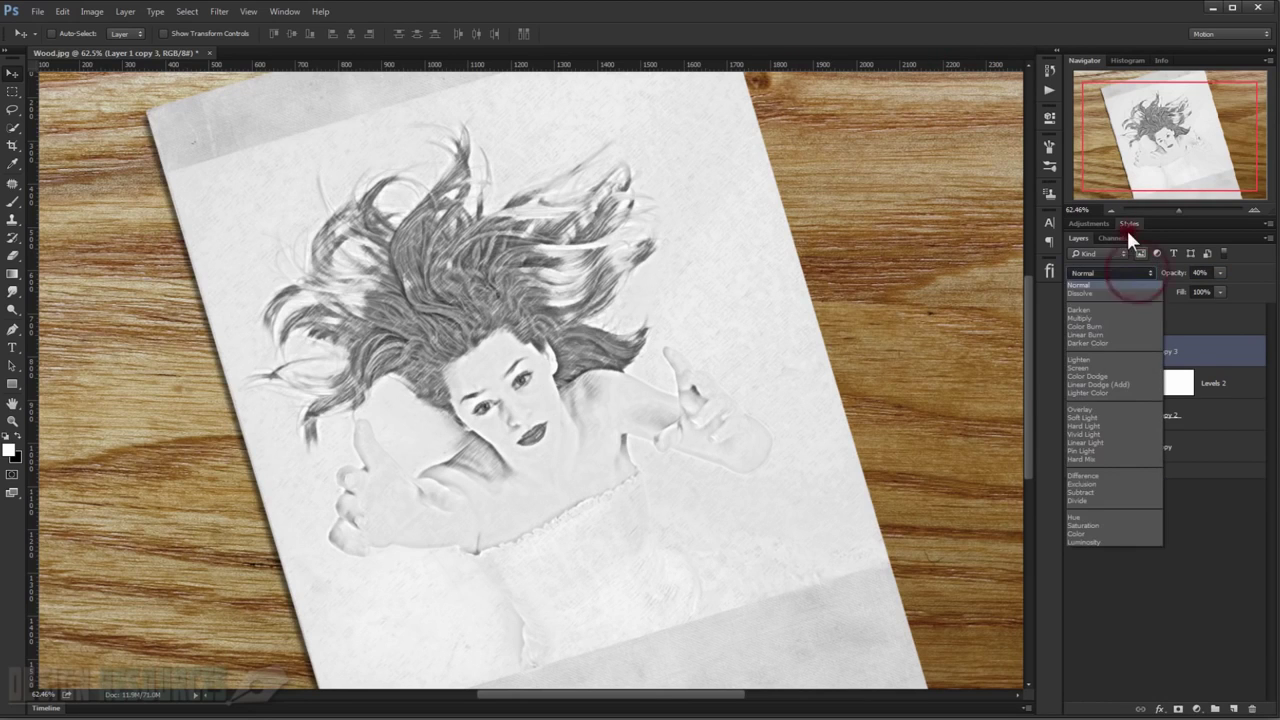
click(1102, 318)
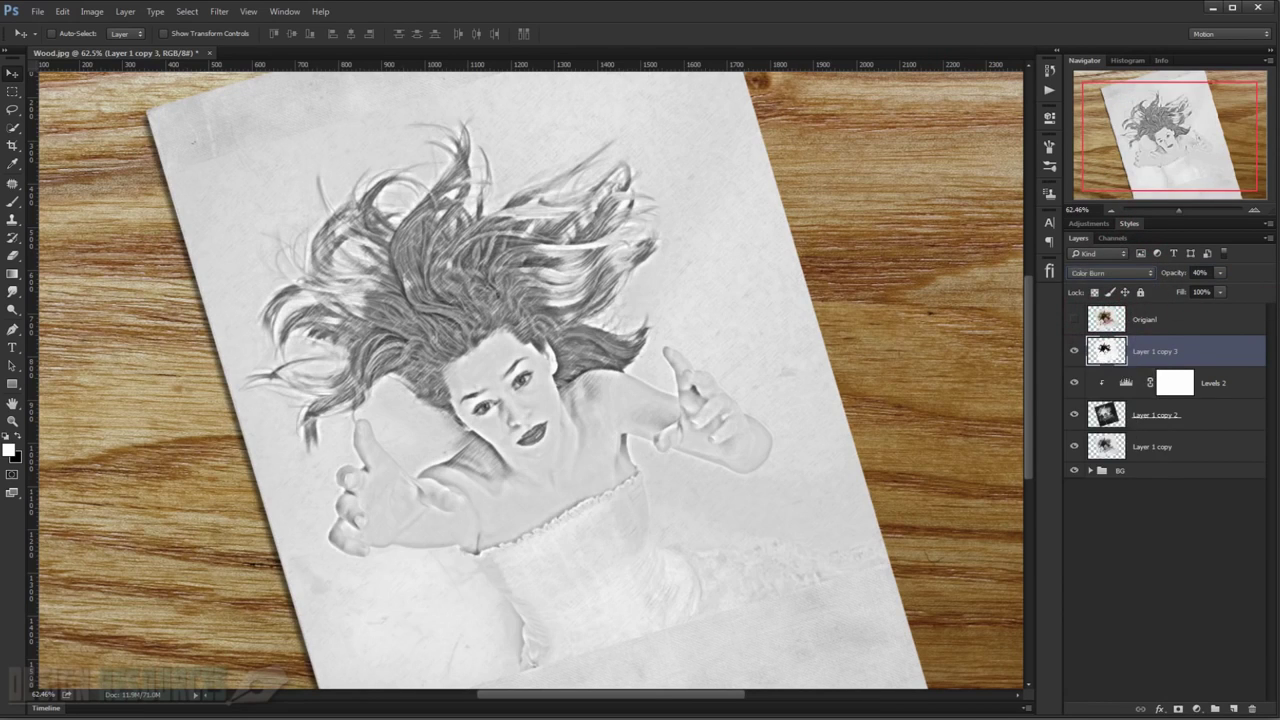
key(Down)
key(Down)
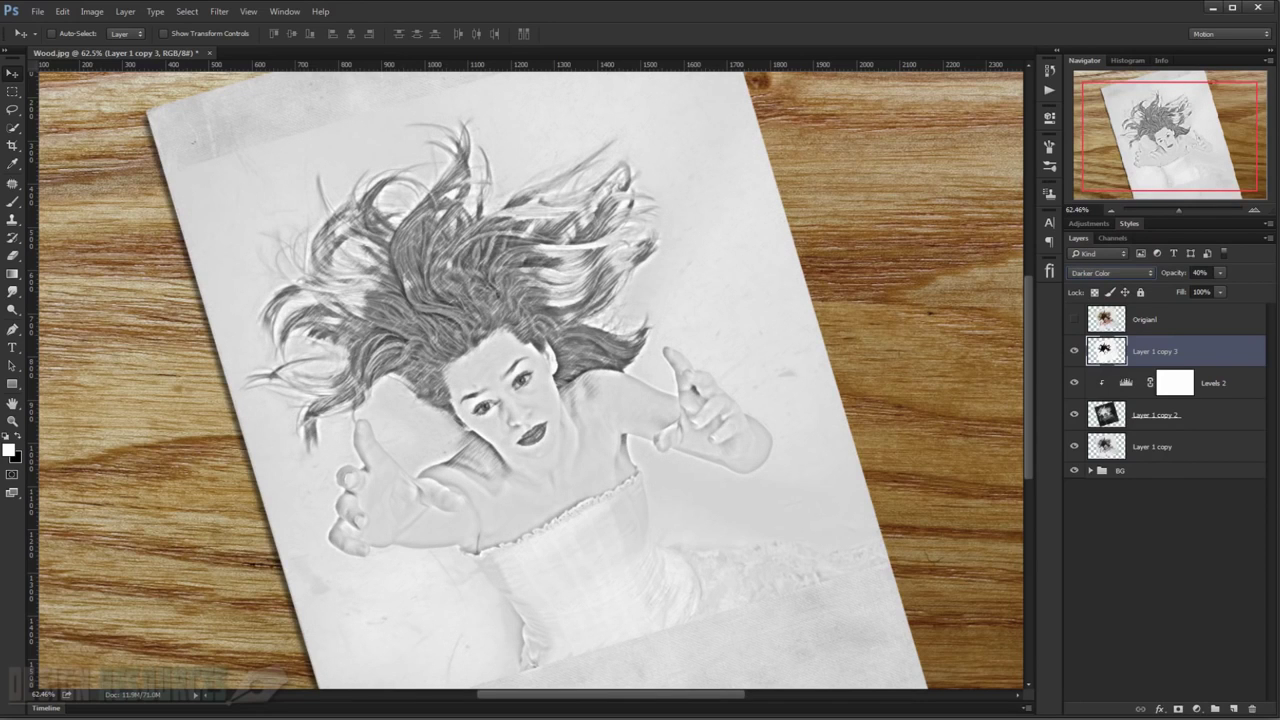
key(Up)
key(Up)
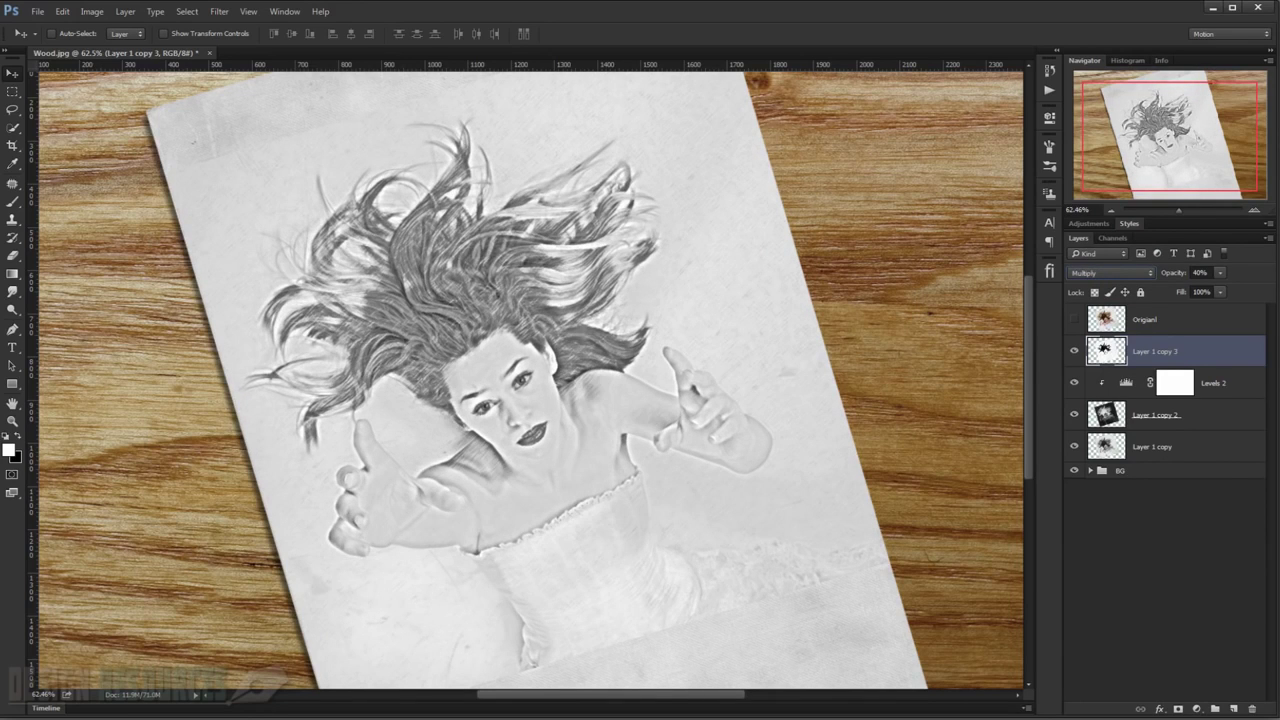
click(1211, 503)
click(1166, 355)
key(alt)
In Blending Options, Alt-split Layer 1 copy 3's This Layer black slider to 18/128.
double_click(1250, 355)
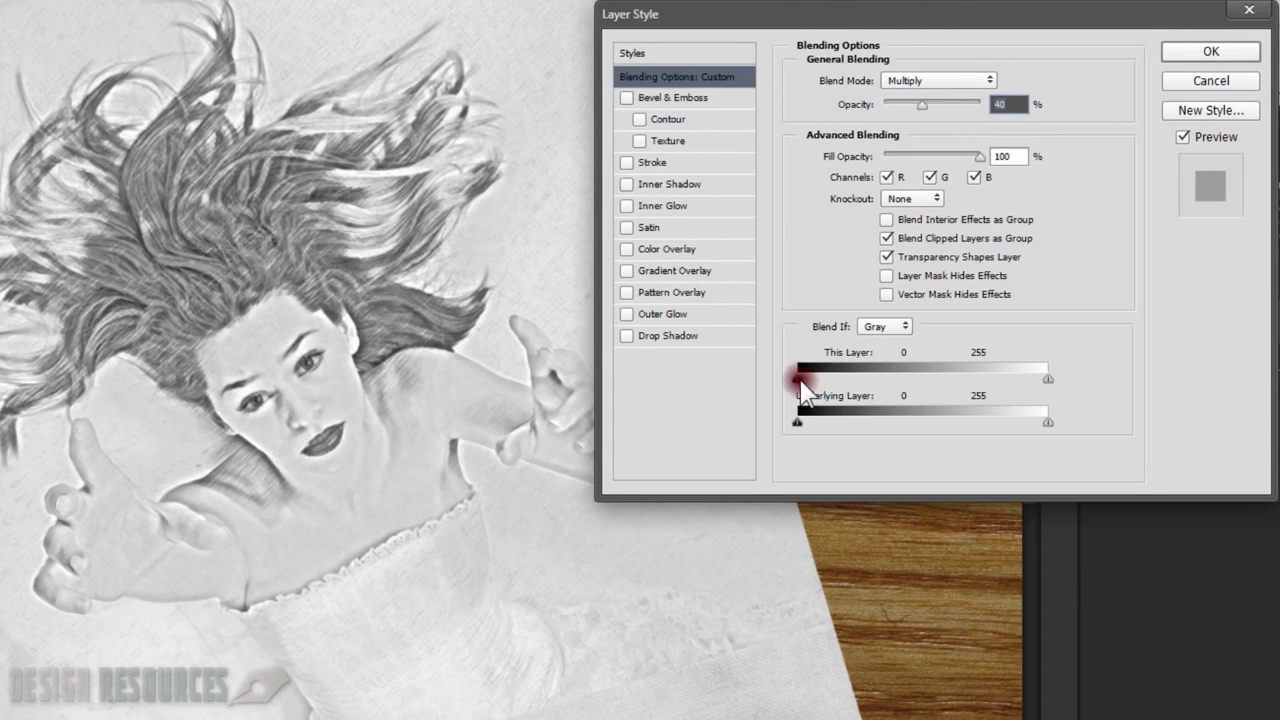
key(alt)
drag(800, 380, 802, 381)
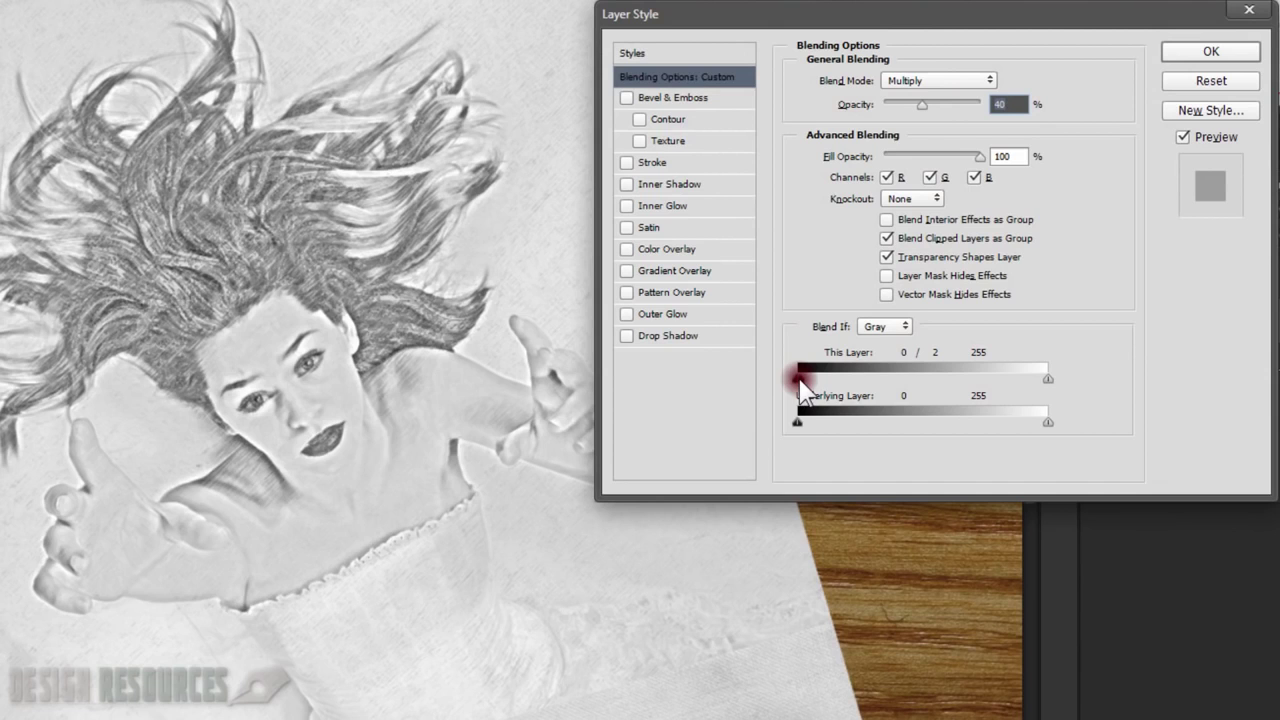
drag(802, 381, 922, 388)
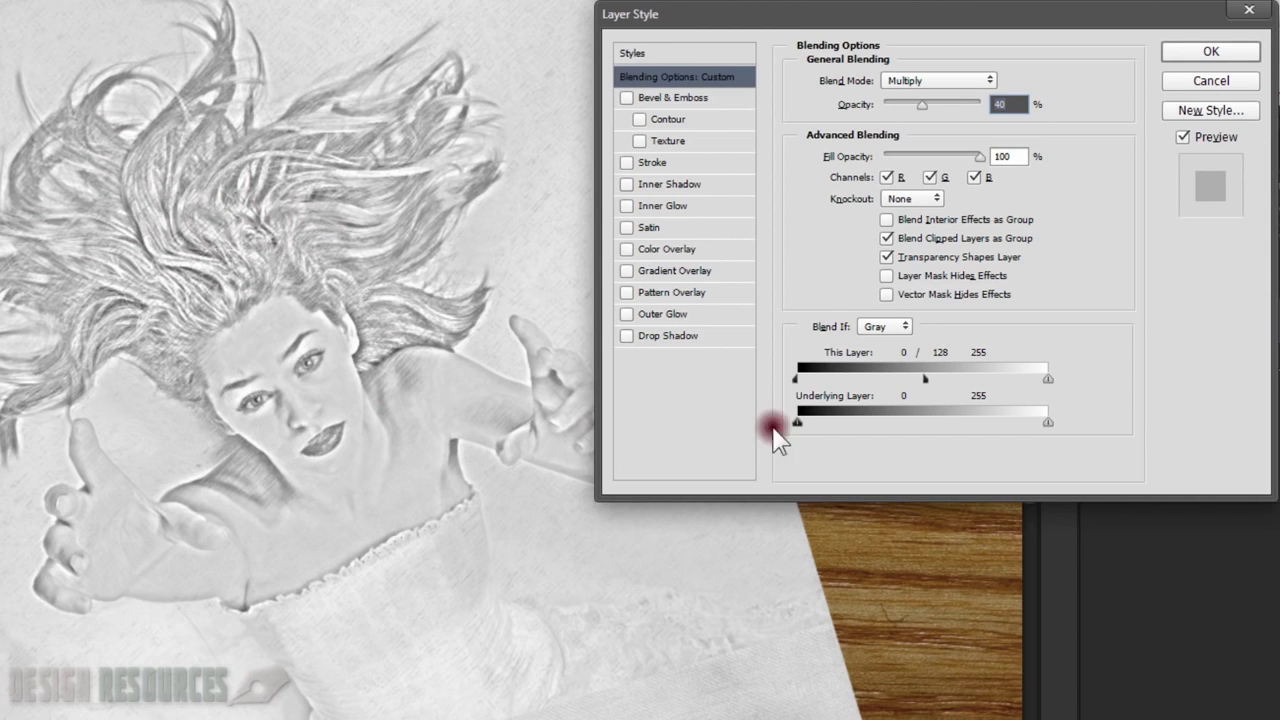
mouse_move(797, 379)
mouse_down()
mouse_move(830, 379)
mouse_move(816, 390)
mouse_up()
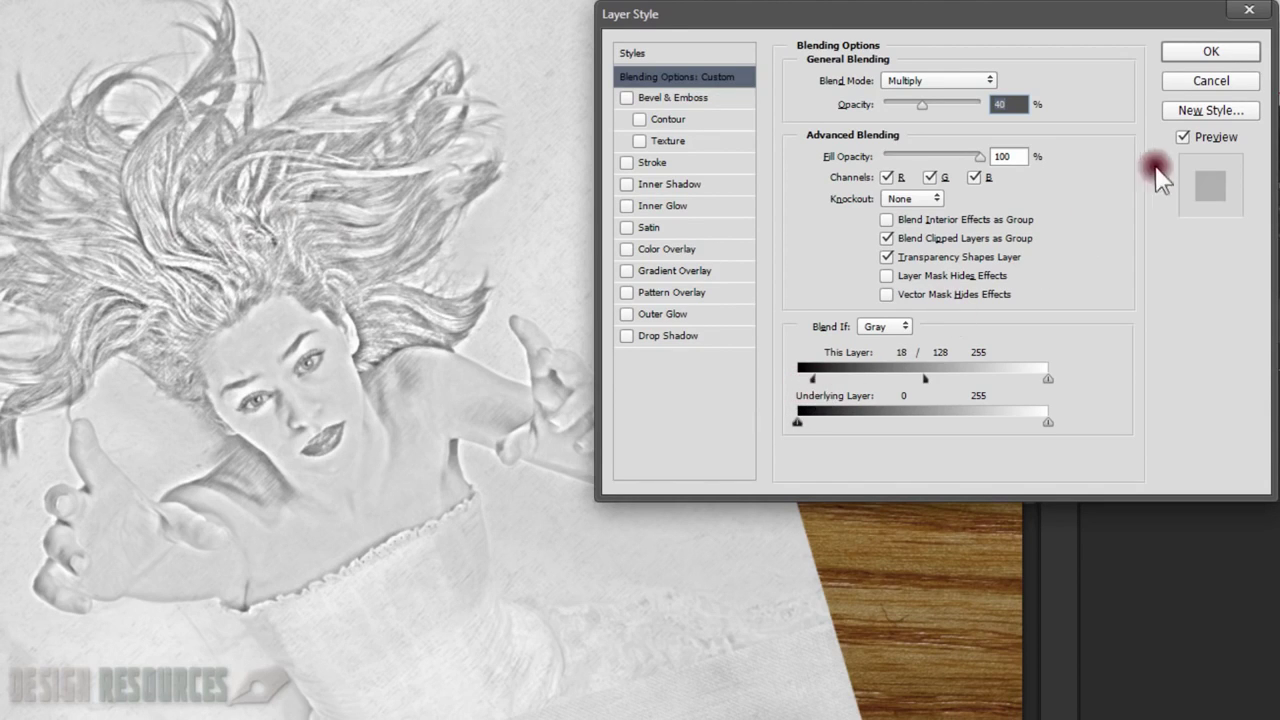
click(1203, 55)
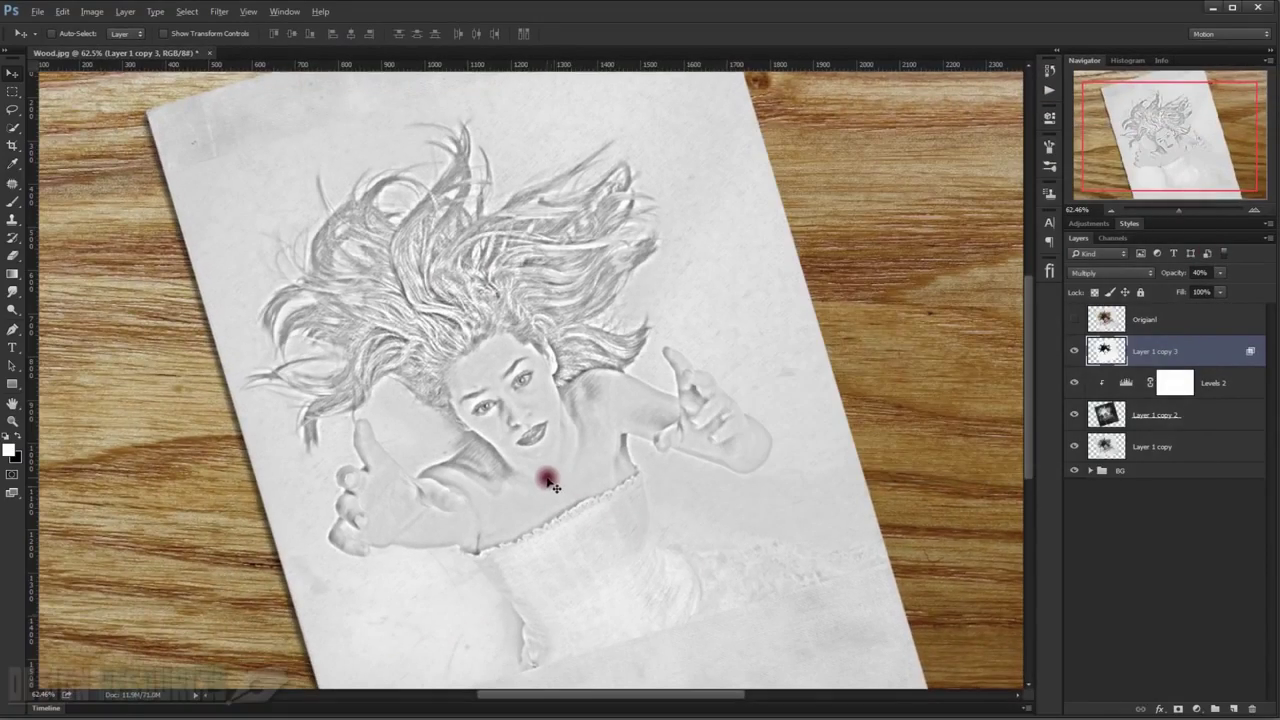
Compare the sketch layer on and off, then group the four sketch layers as 'Sketch'.
scroll(503, 438, up, 5)
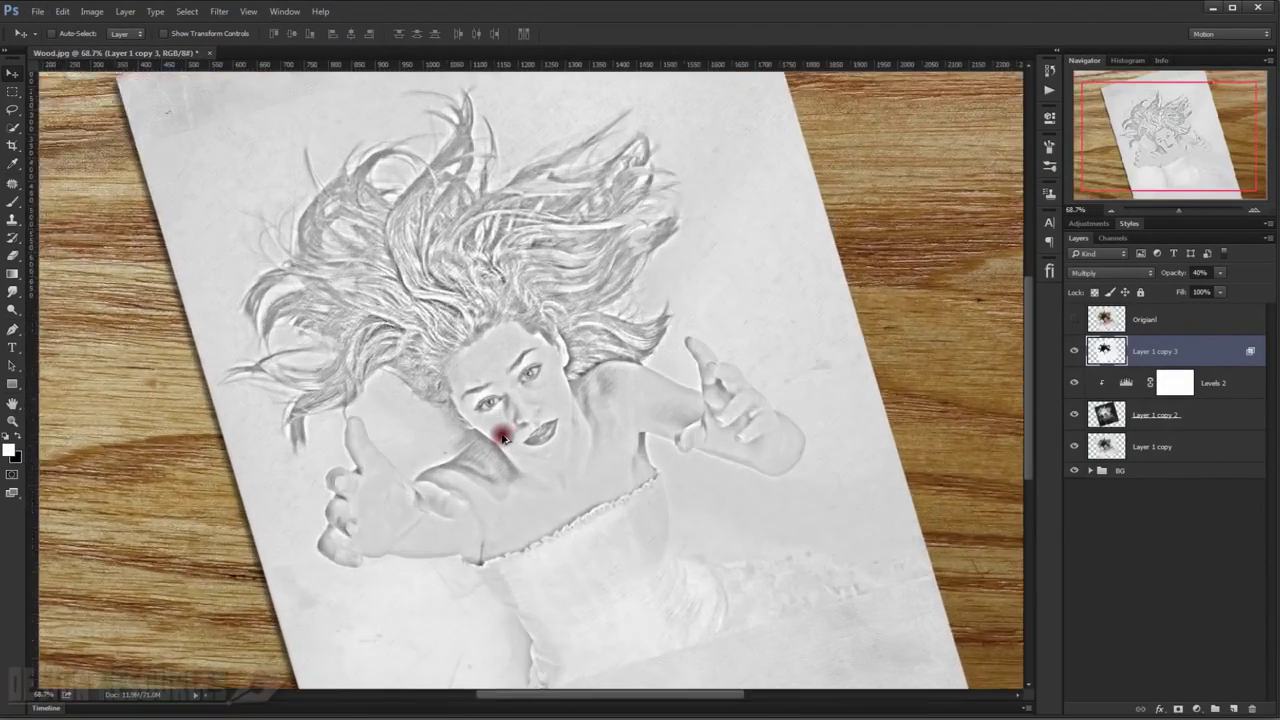
click(1073, 356)
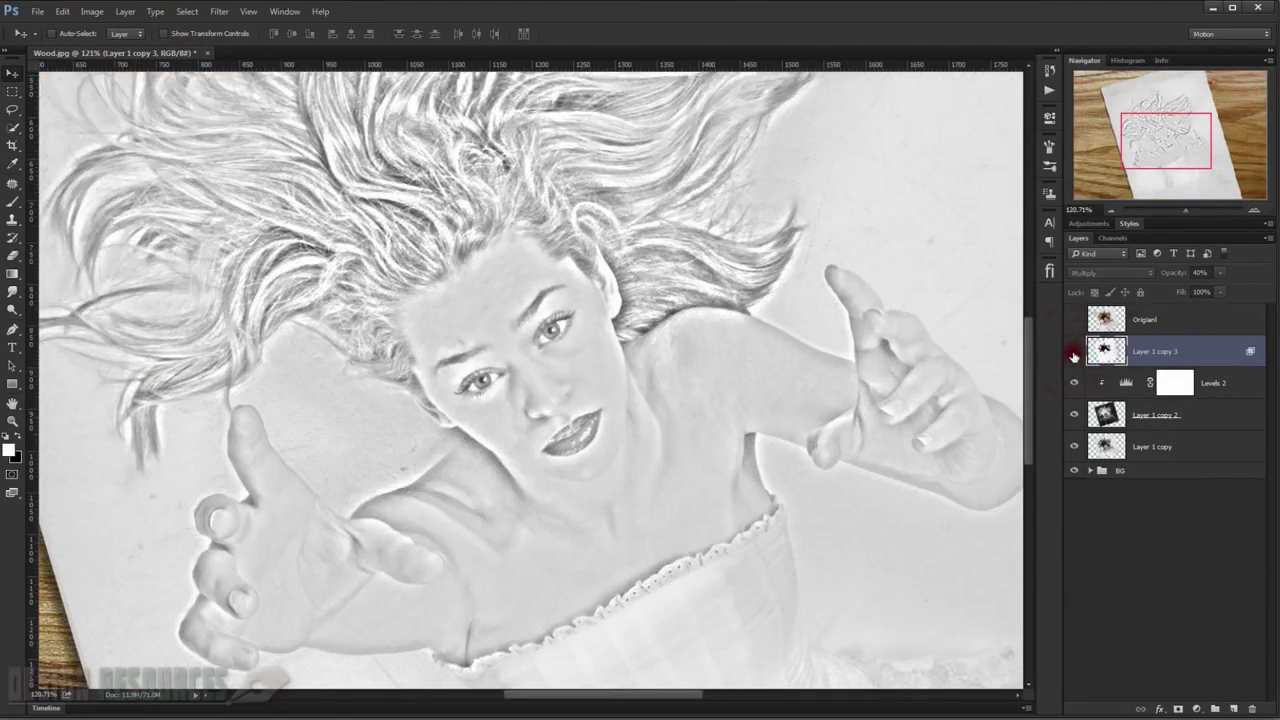
click(1073, 356)
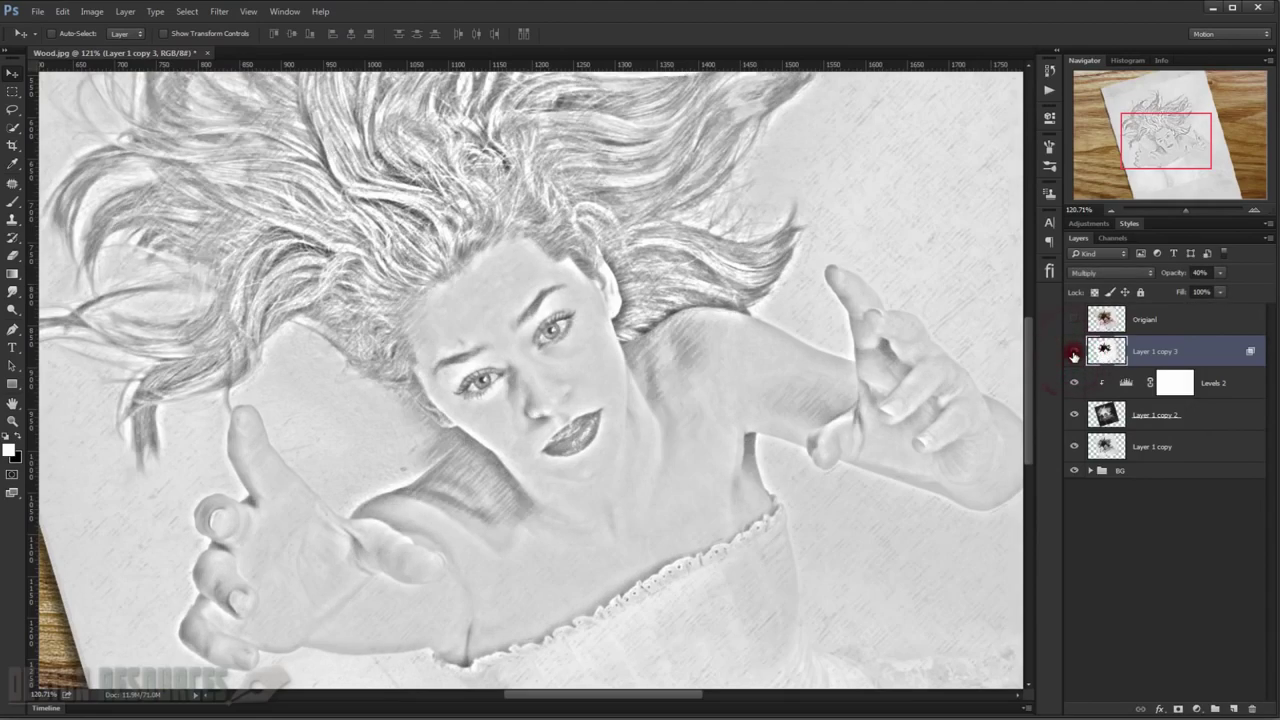
scroll(628, 466, down, 3)
scroll(628, 466, down, 1)
scroll(628, 466, down, 1)
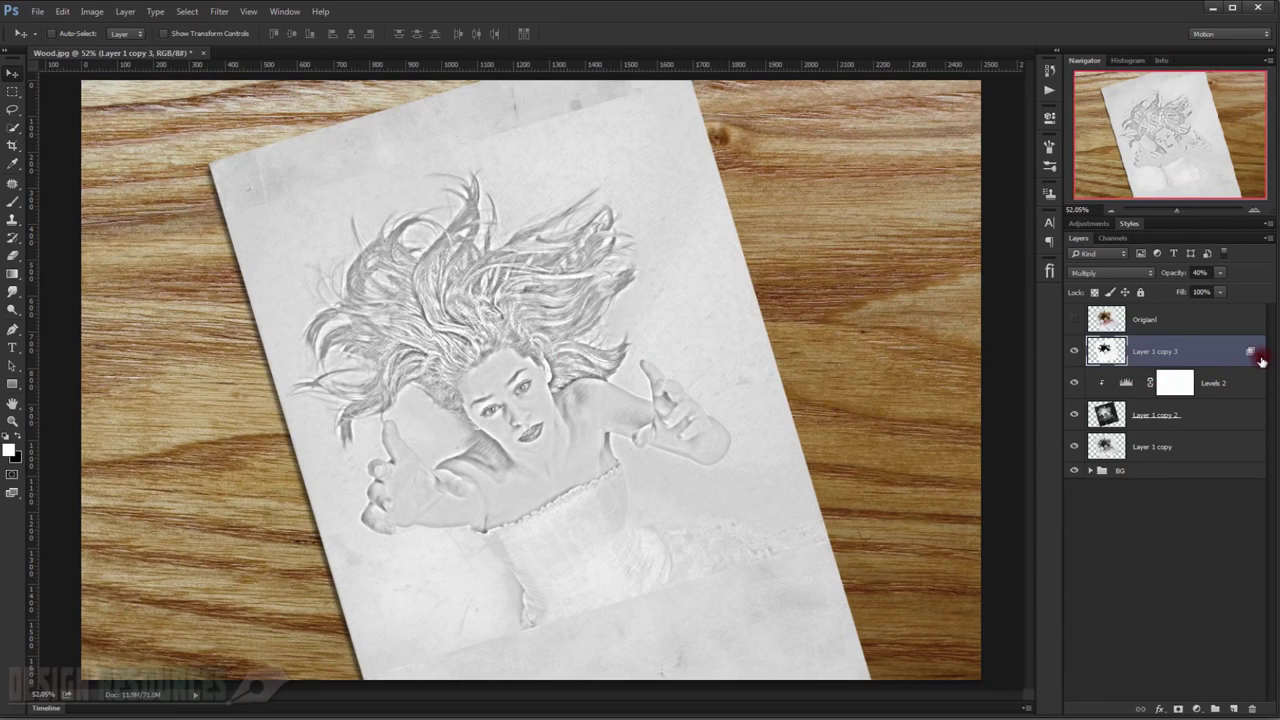
shift+click(1218, 441)
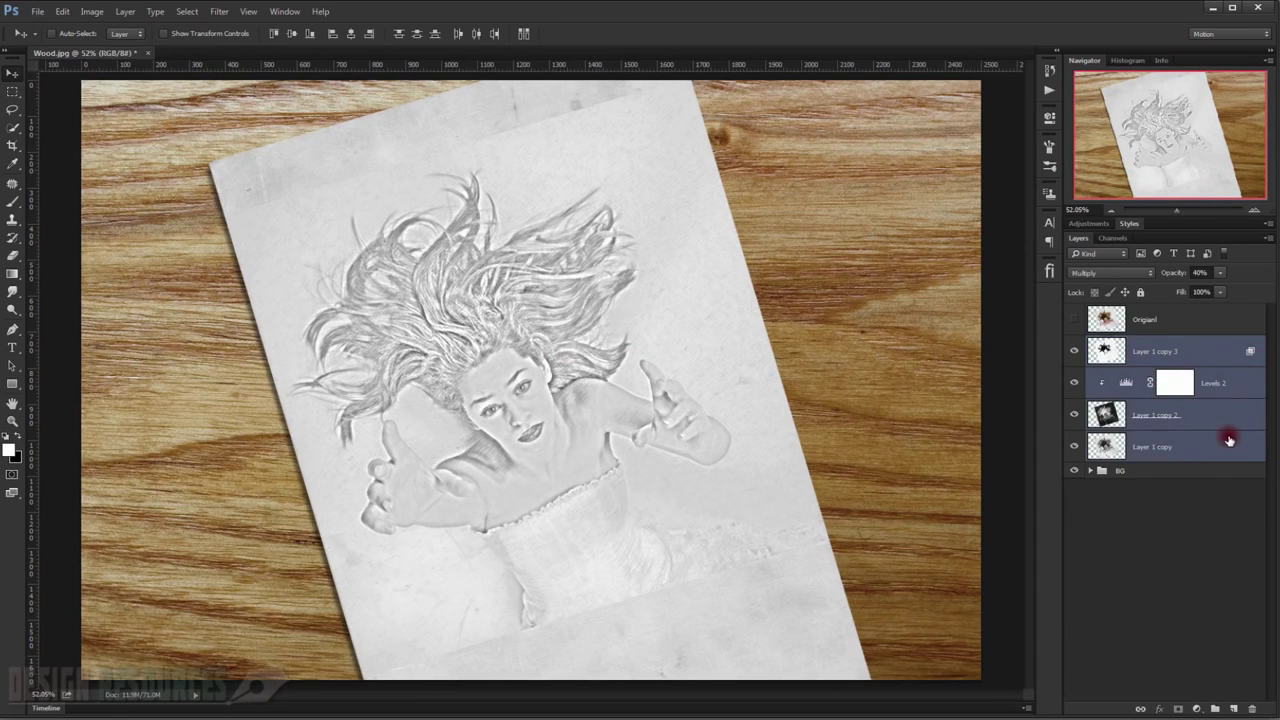
key(ctrl+g)
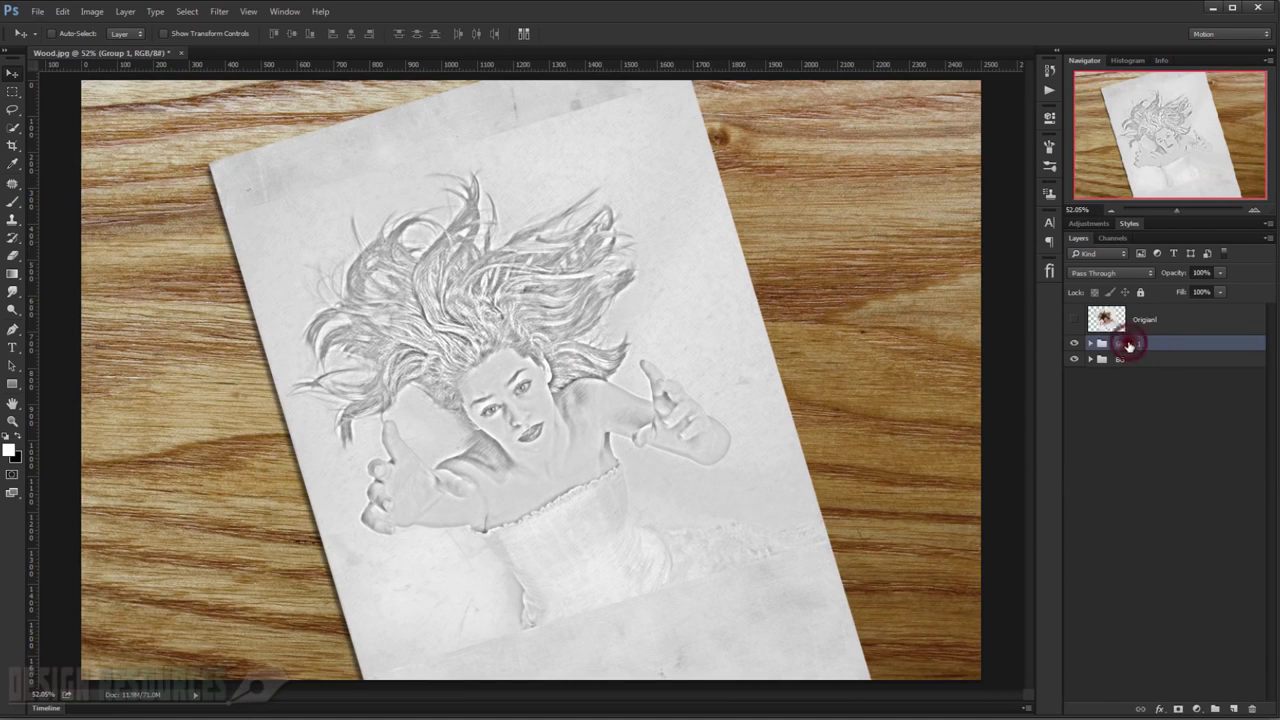
double_click(1129, 344)
Try Multiply on the Sketch group, revert to Pass Through, and discard a test stamped layer.
click(1121, 274)
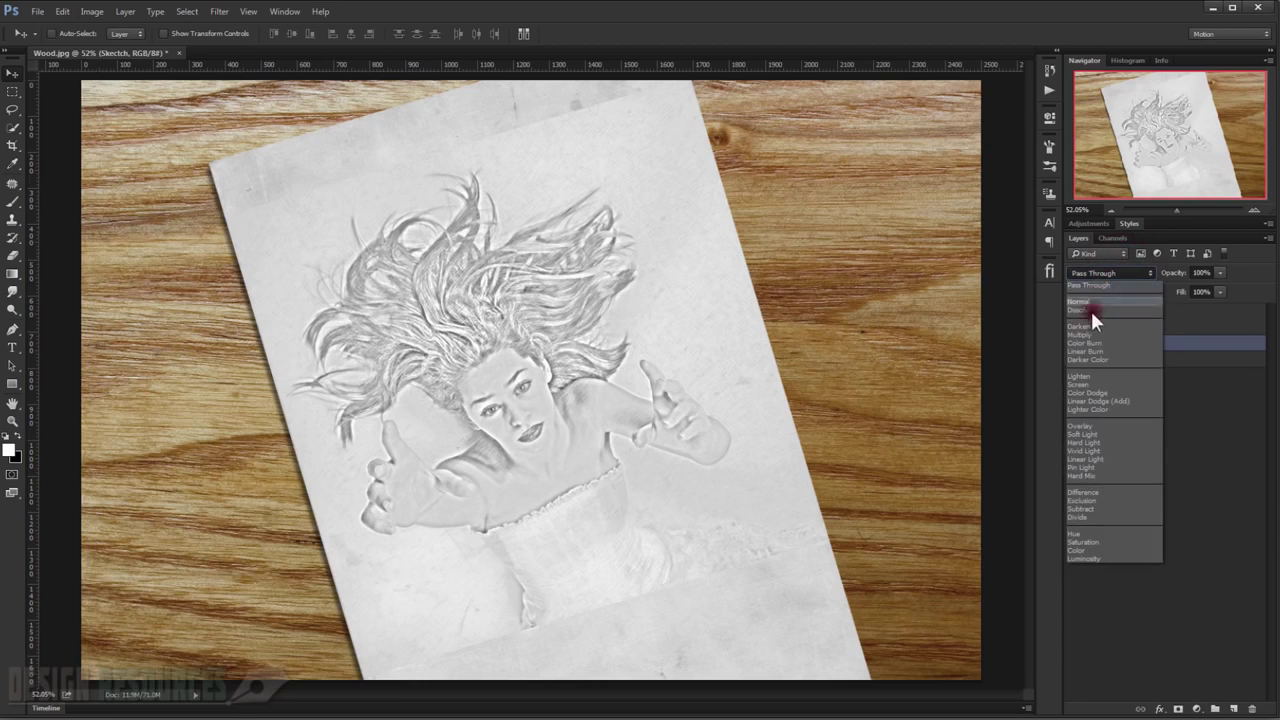
click(1084, 335)
click(578, 376)
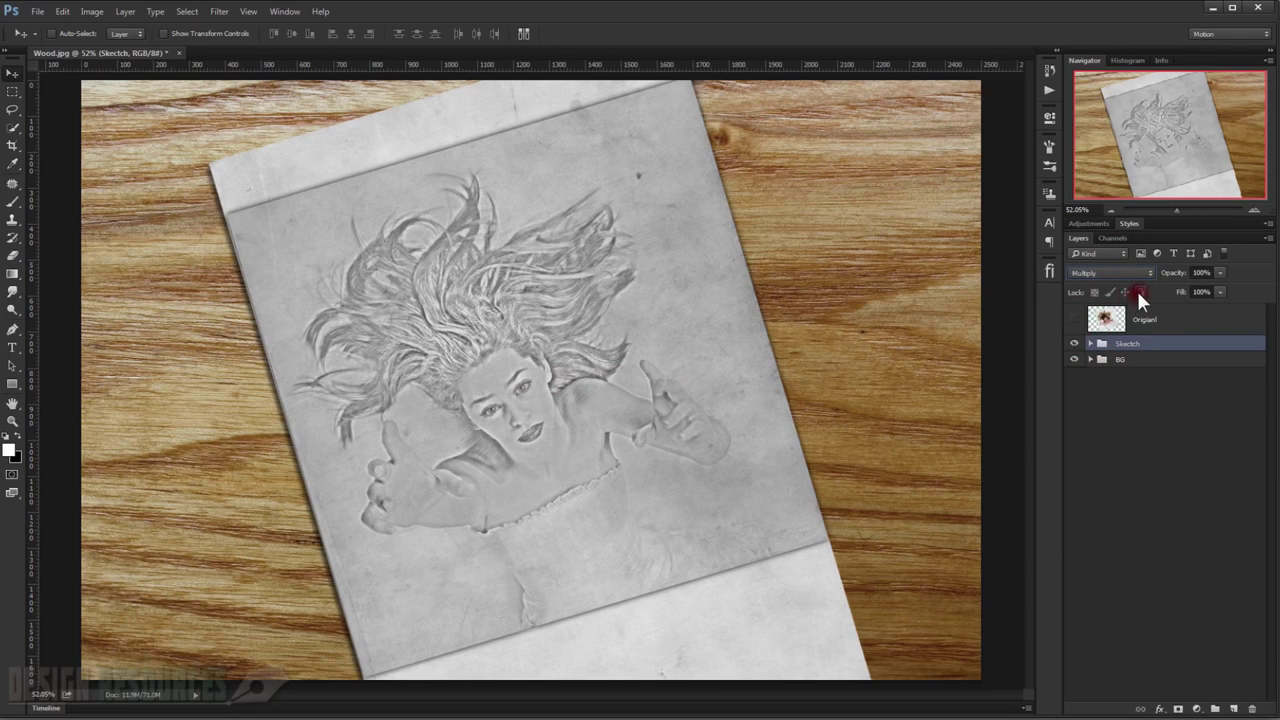
key(ctrl+z)
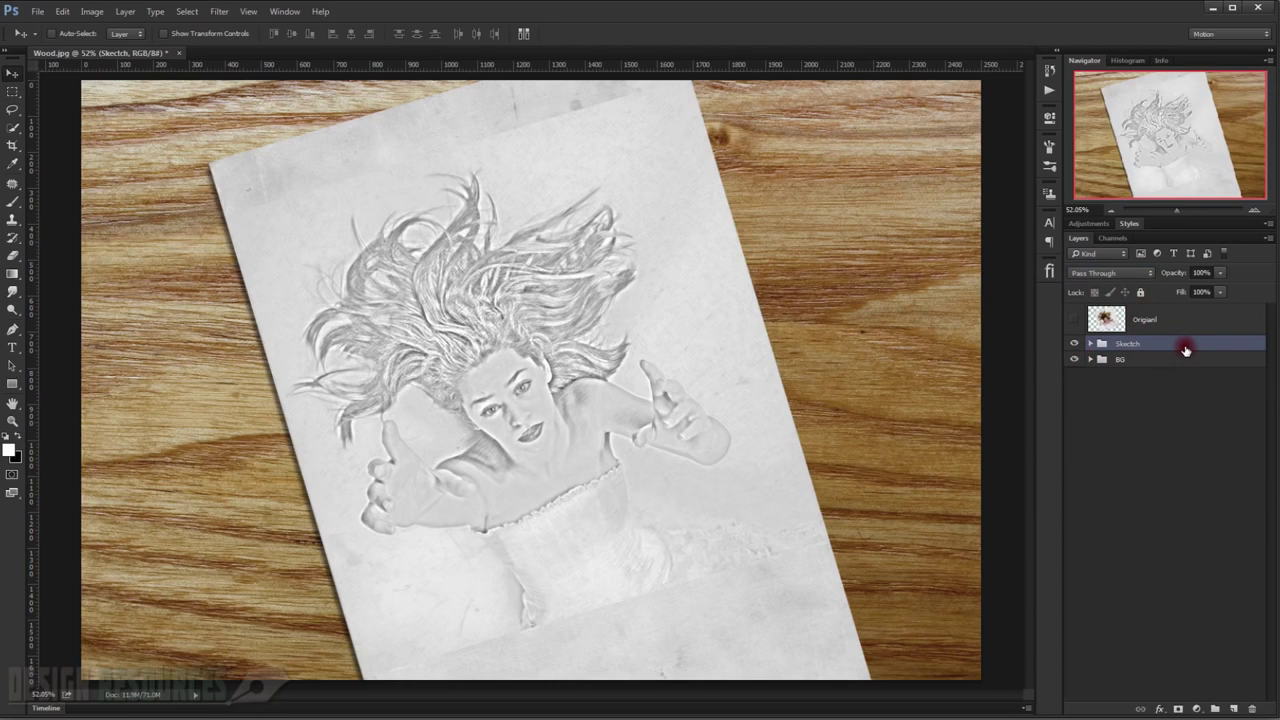
key(ctrl+shift+alt+e)
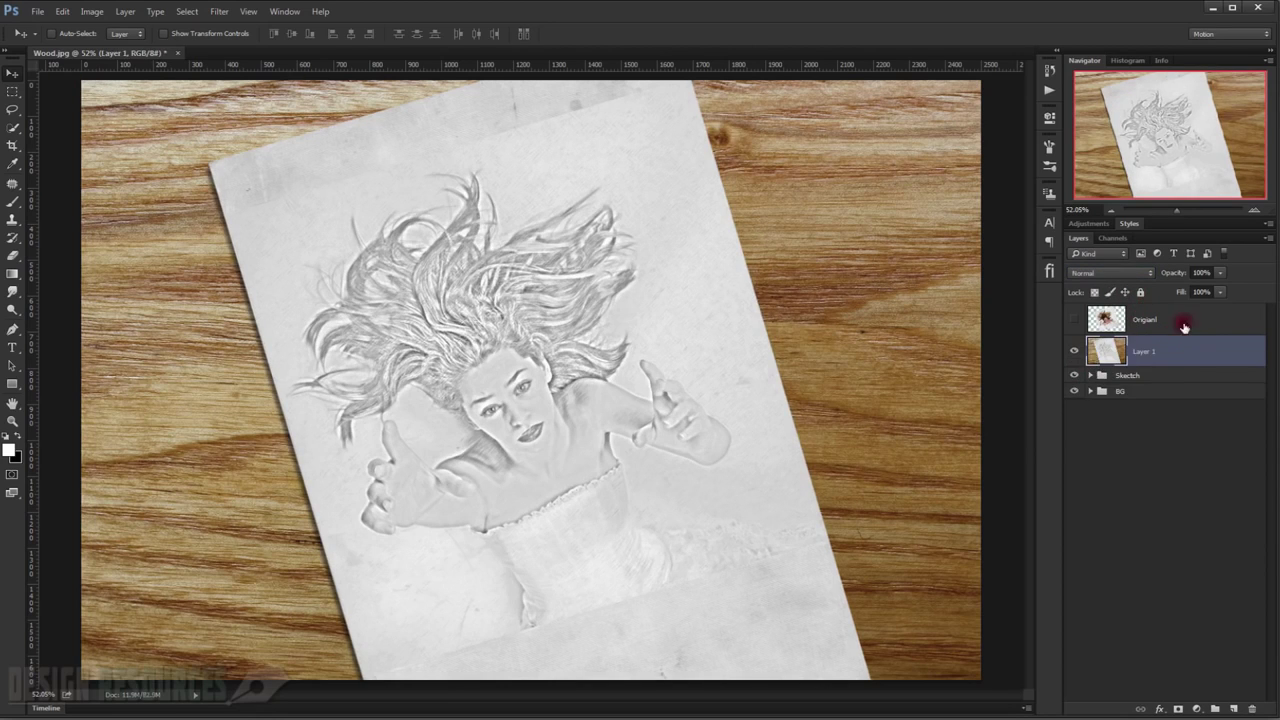
drag(1093, 377, 1093, 378)
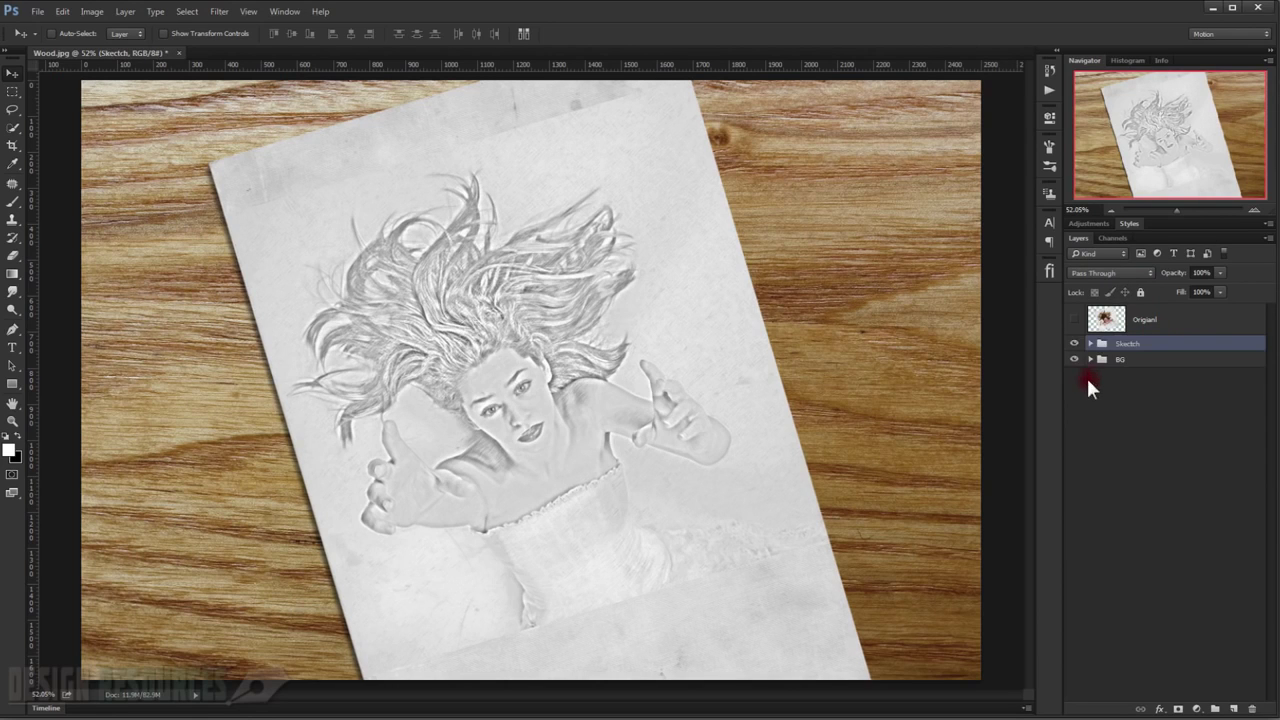
Stamp the visible sketch into Layer 1, hide the Sketch group, and set Layer 1 to Multiply.
click(1075, 360)
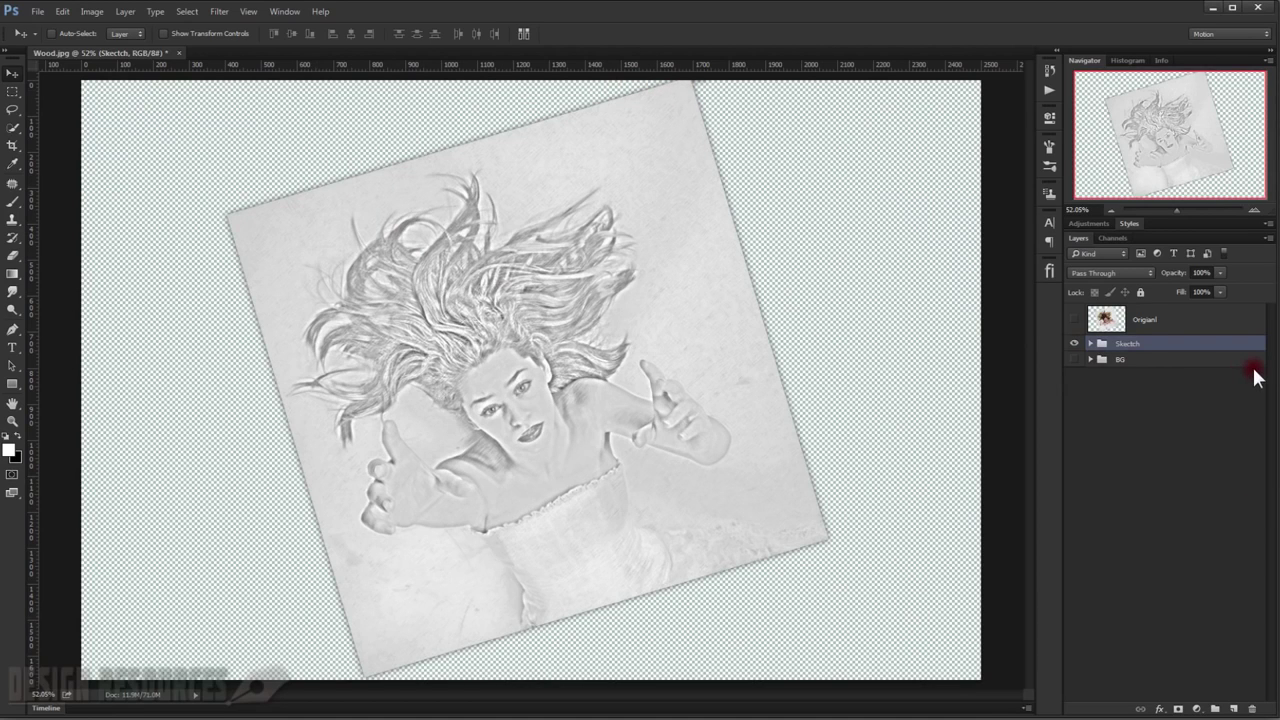
key(ctrl+shift+alt+e)
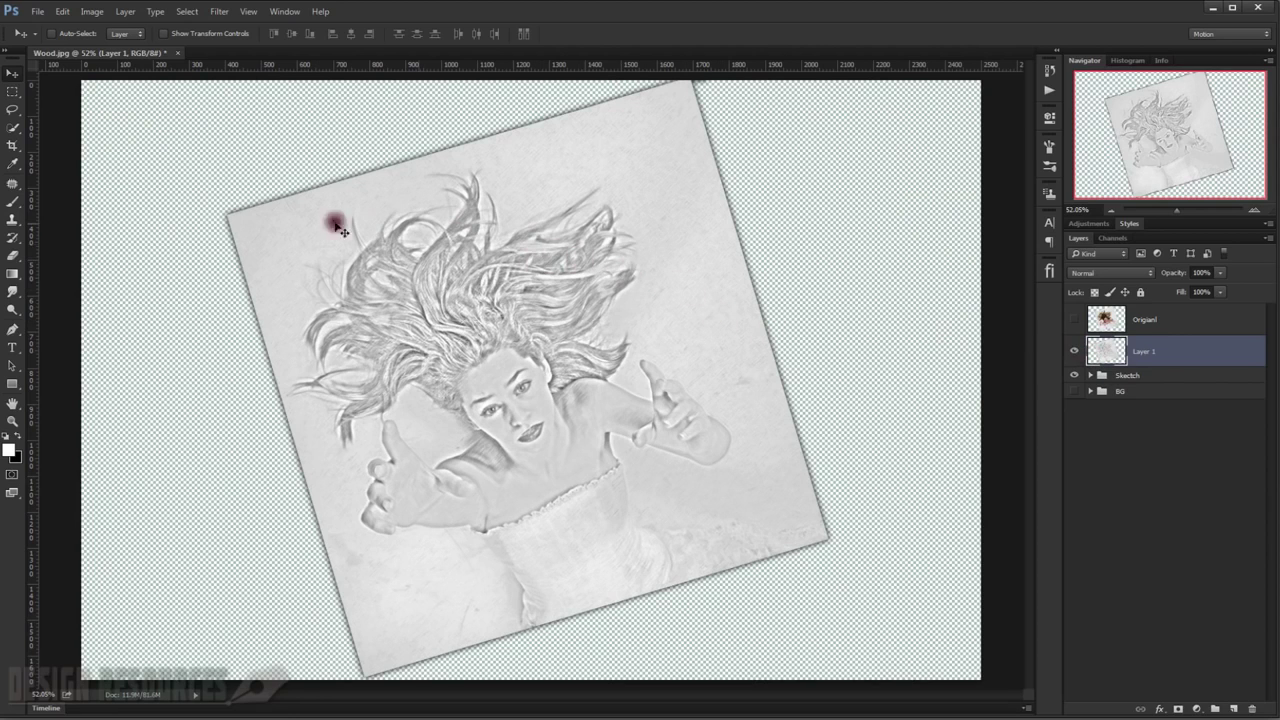
click(1074, 375)
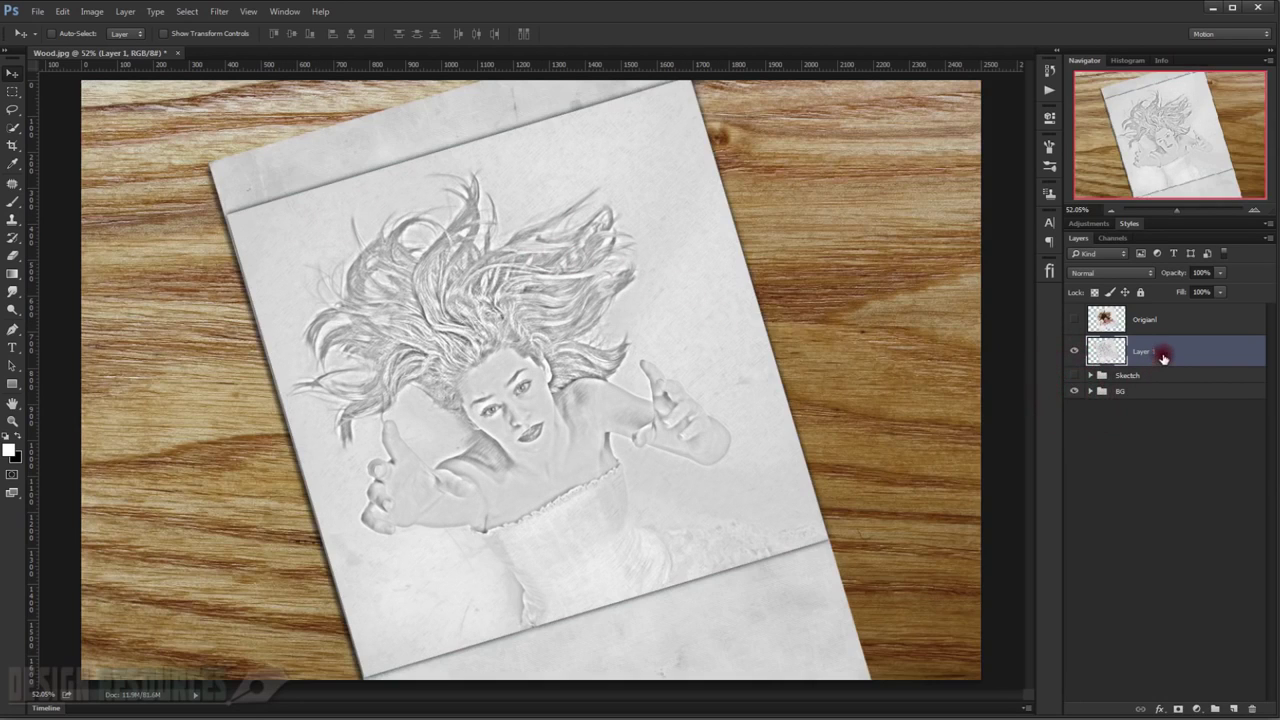
click(1099, 272)
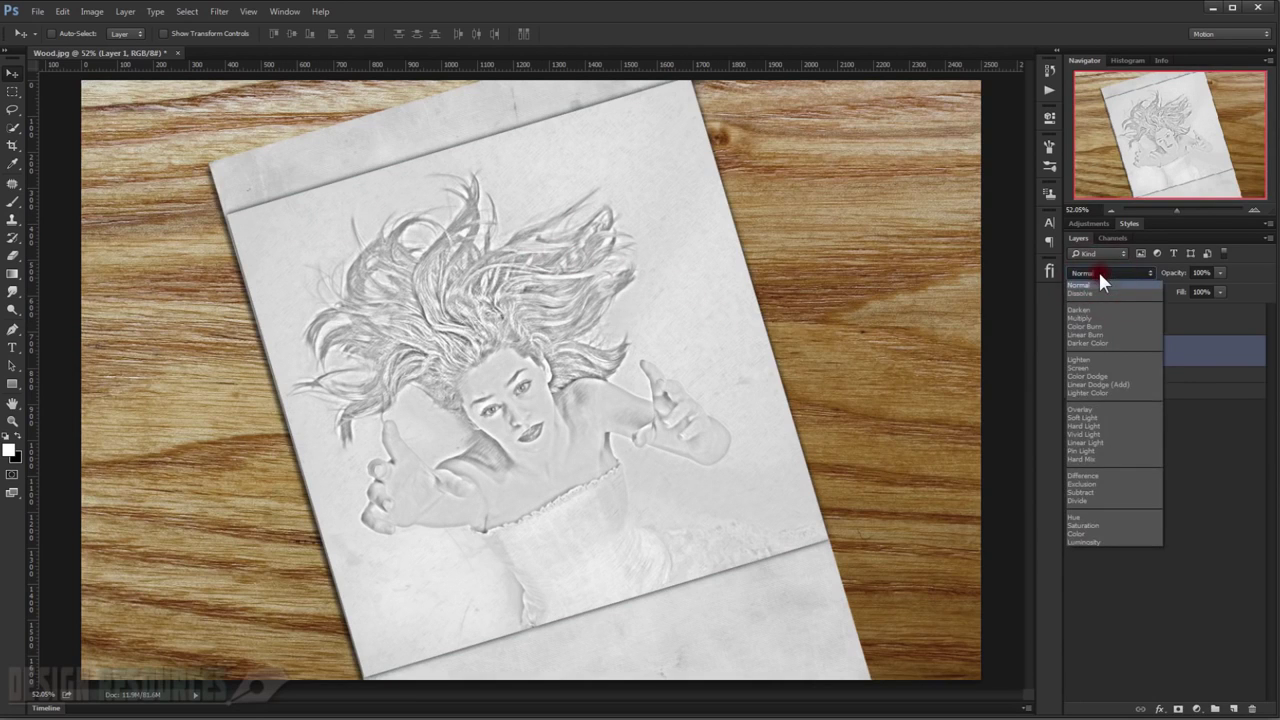
click(1090, 318)
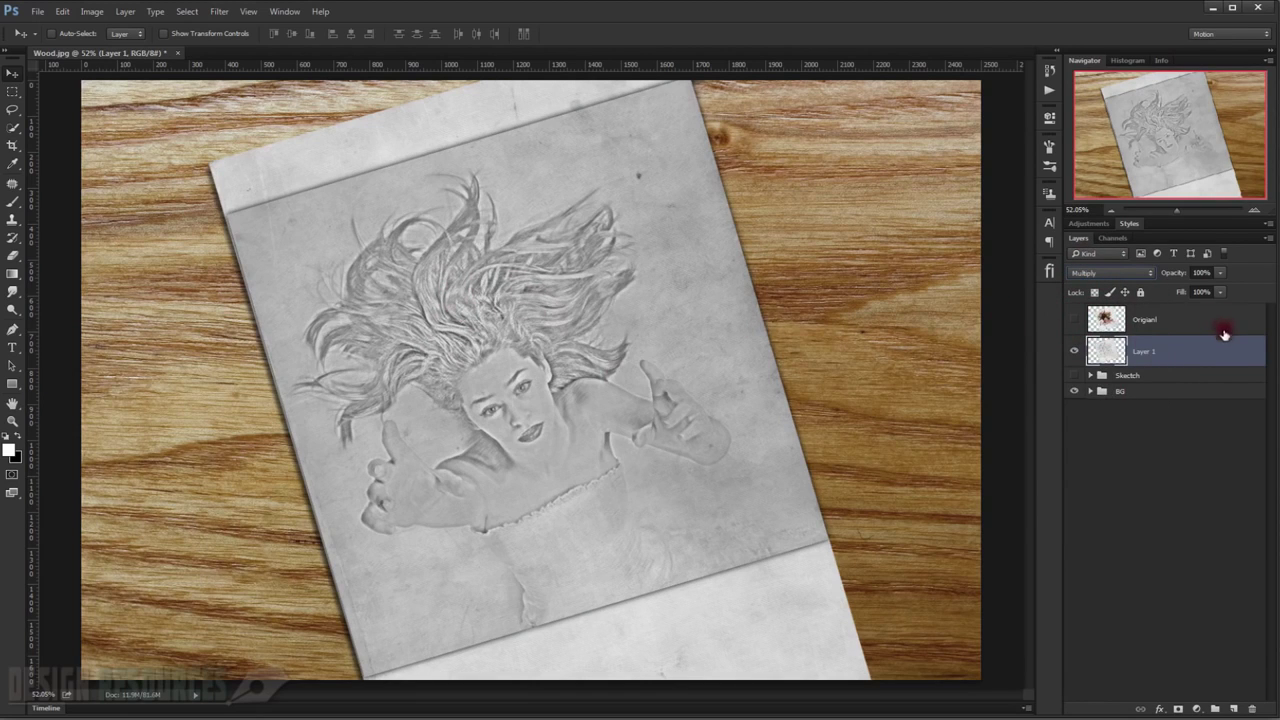
Add a layer mask to Layer 1 and set up a black brush of about 236 px.
click(1180, 709)
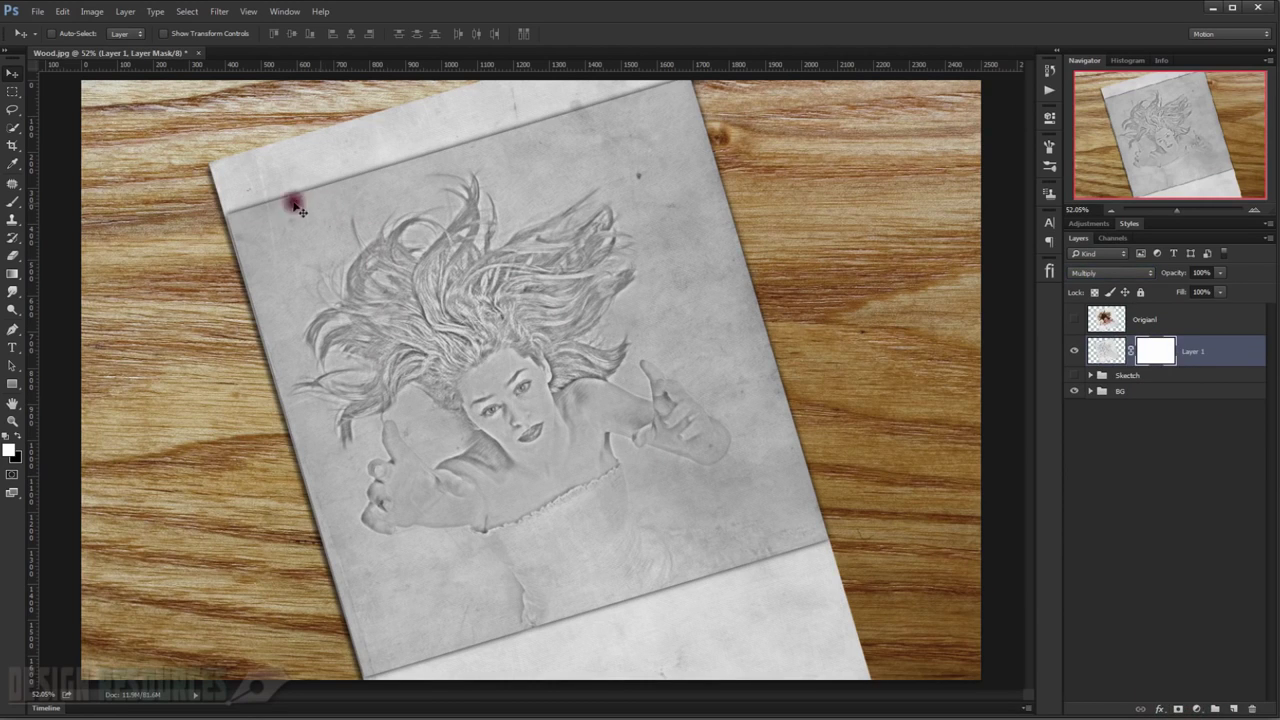
click(12, 201)
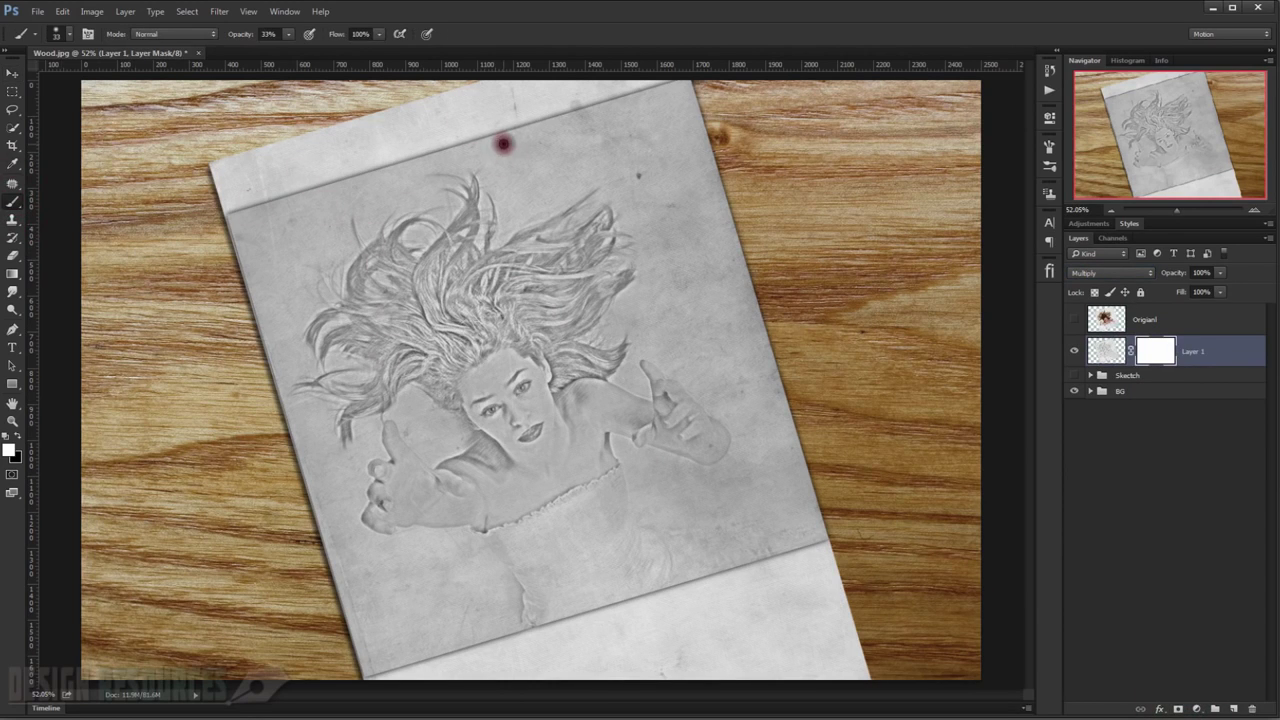
scroll(590, 228, down, 2)
mouse_move(477, 171)
mouse_down()
mouse_move(510, 192)
mouse_move(562, 190)
mouse_up()
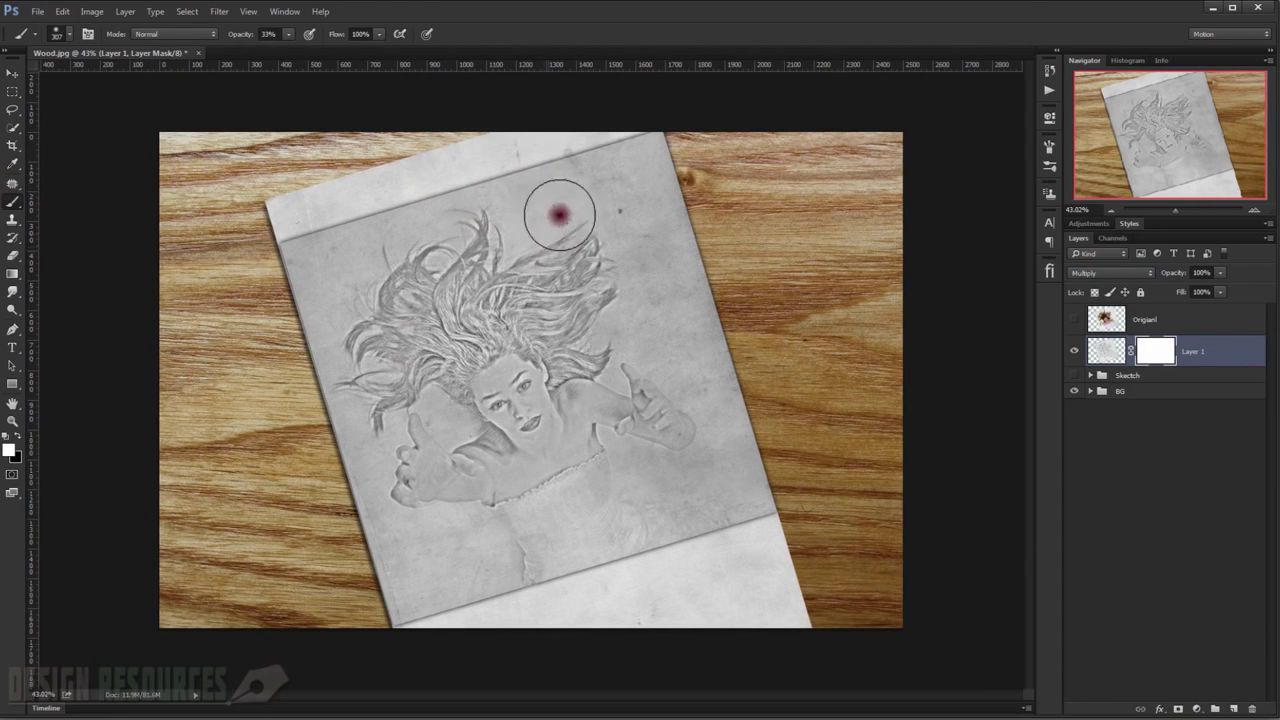
click(242, 37)
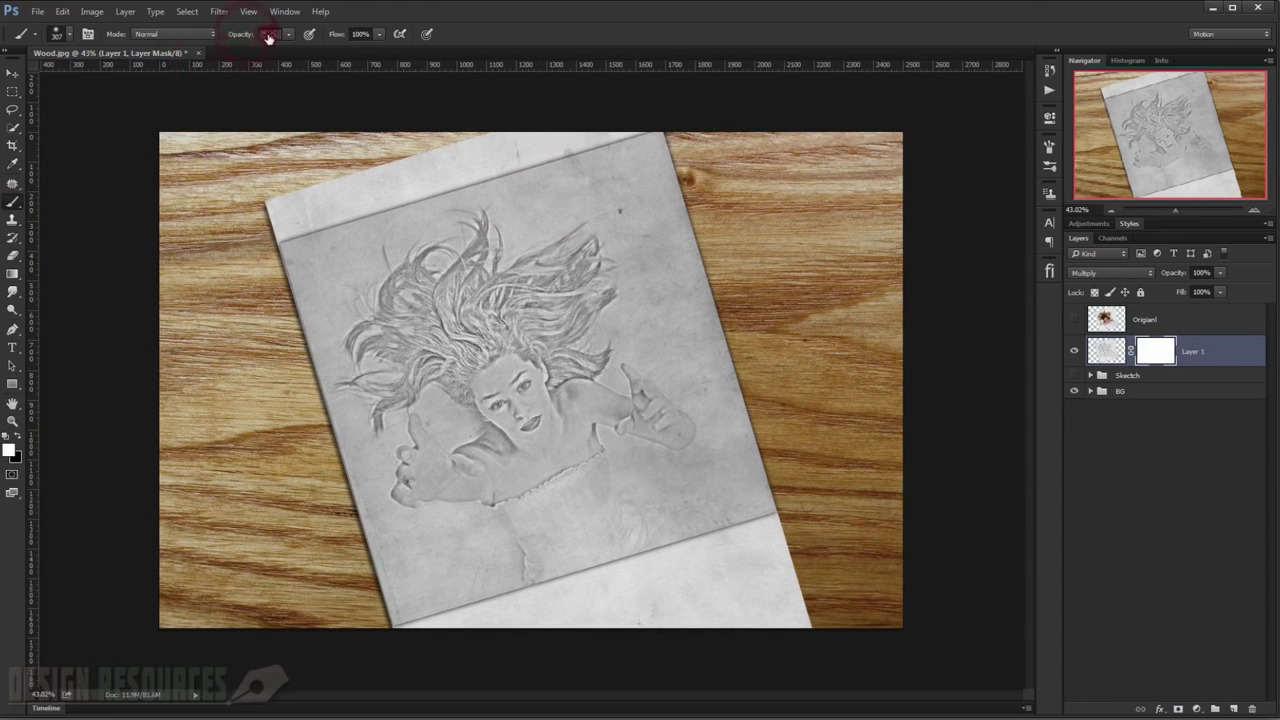
key(x)
Mask out the light strips along the paper's top and bottom edges, then drop brush opacity to 47%.
drag(651, 163, 666, 143)
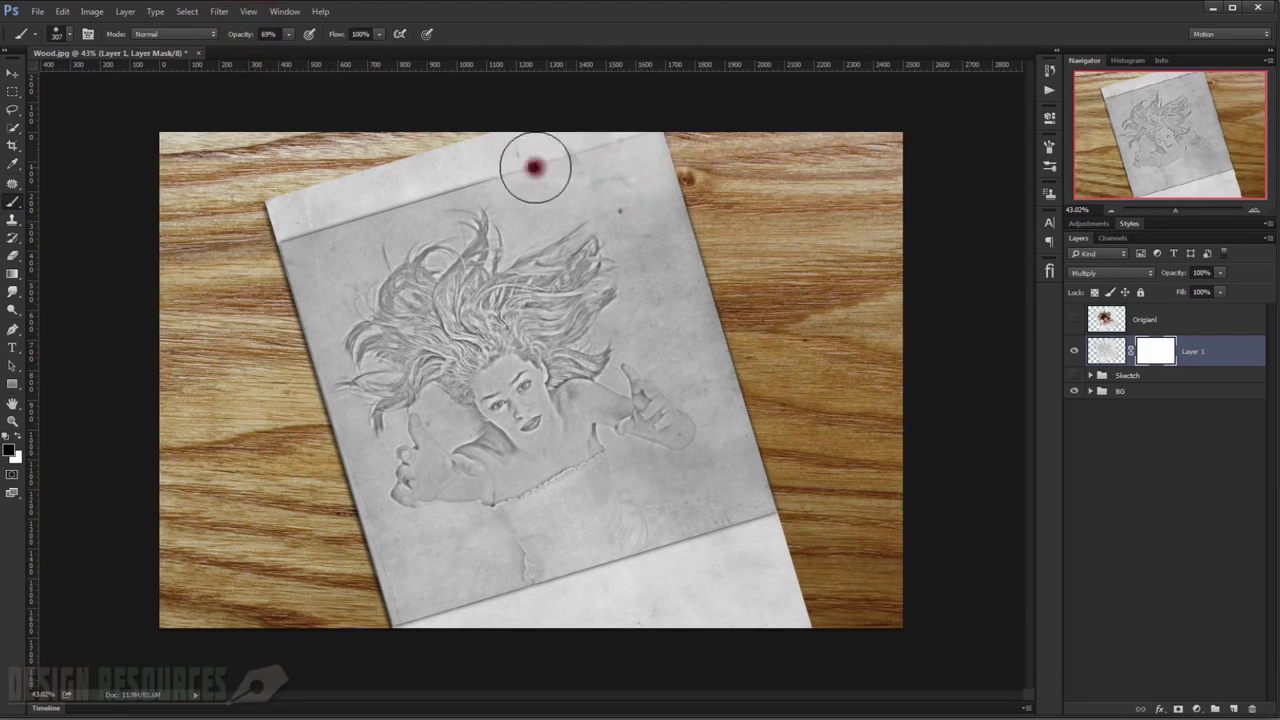
drag(560, 160, 335, 180)
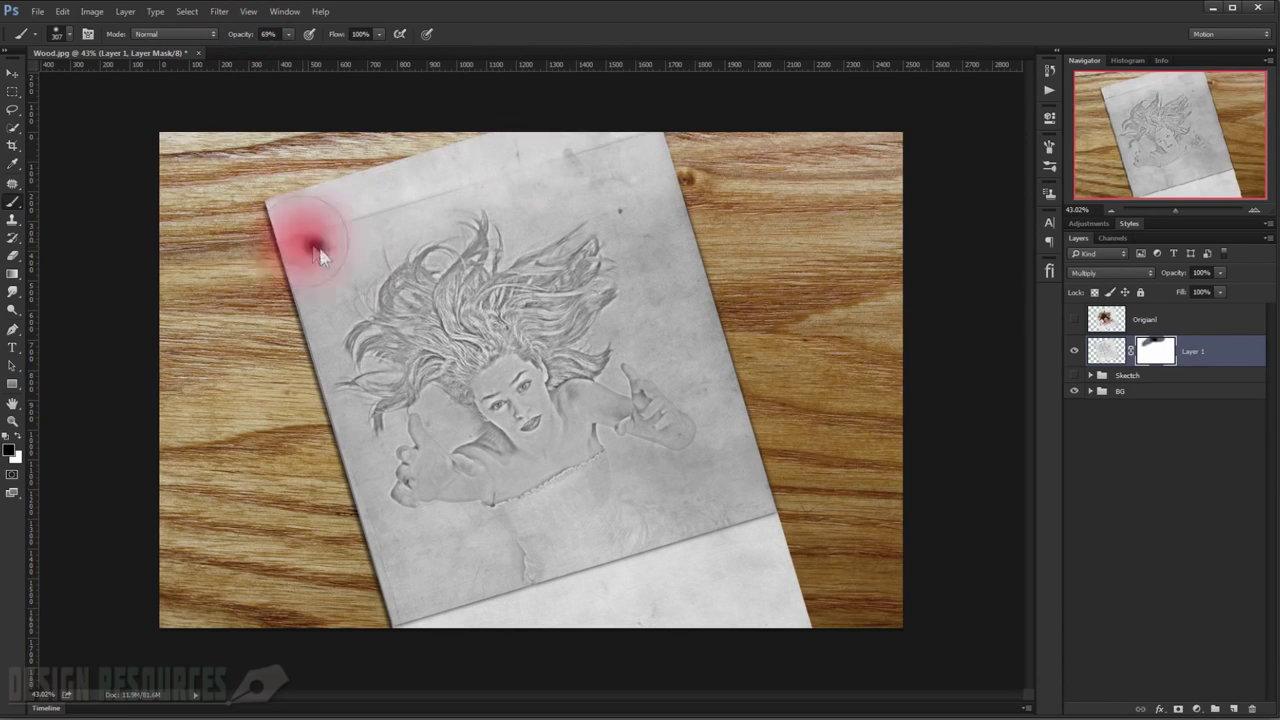
mouse_move(268, 403)
mouse_down()
mouse_move(357, 557)
mouse_move(651, 571)
mouse_move(586, 600)
mouse_move(720, 375)
mouse_move(286, 257)
mouse_move(563, 614)
mouse_move(666, 520)
mouse_move(666, 505)
mouse_up()
key(4)
key(7)
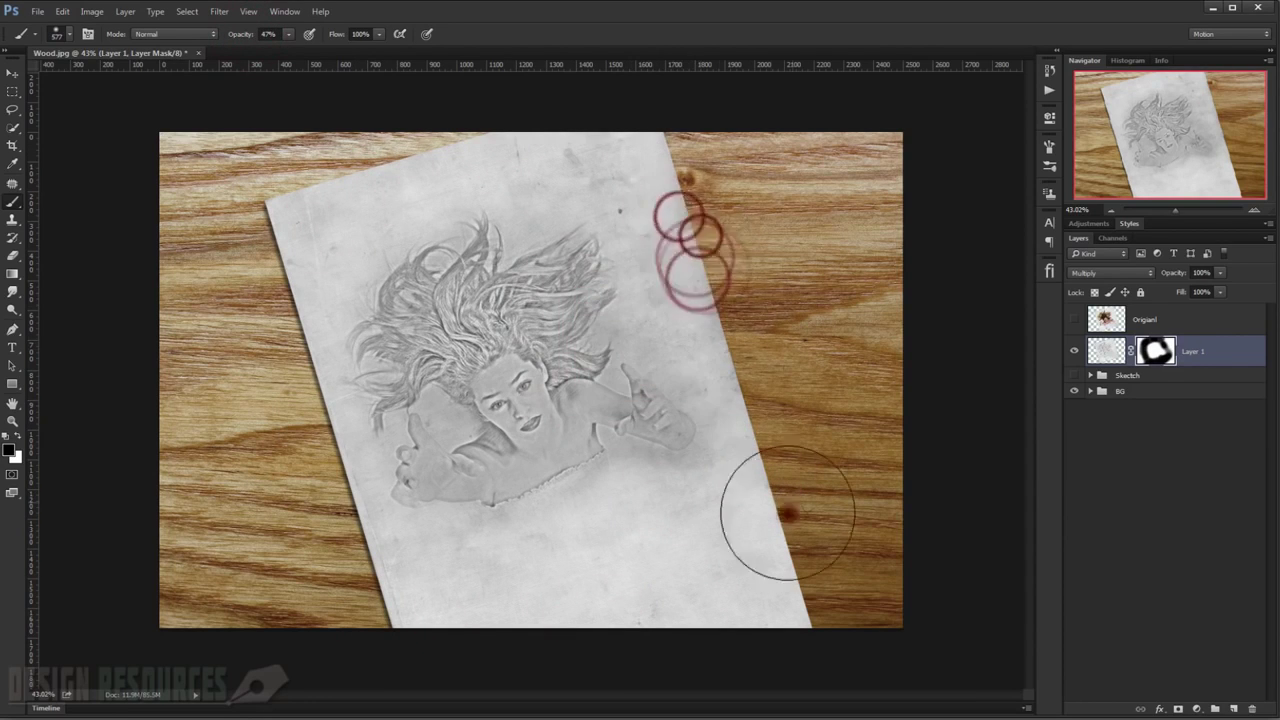
scroll(437, 580, down, 2)
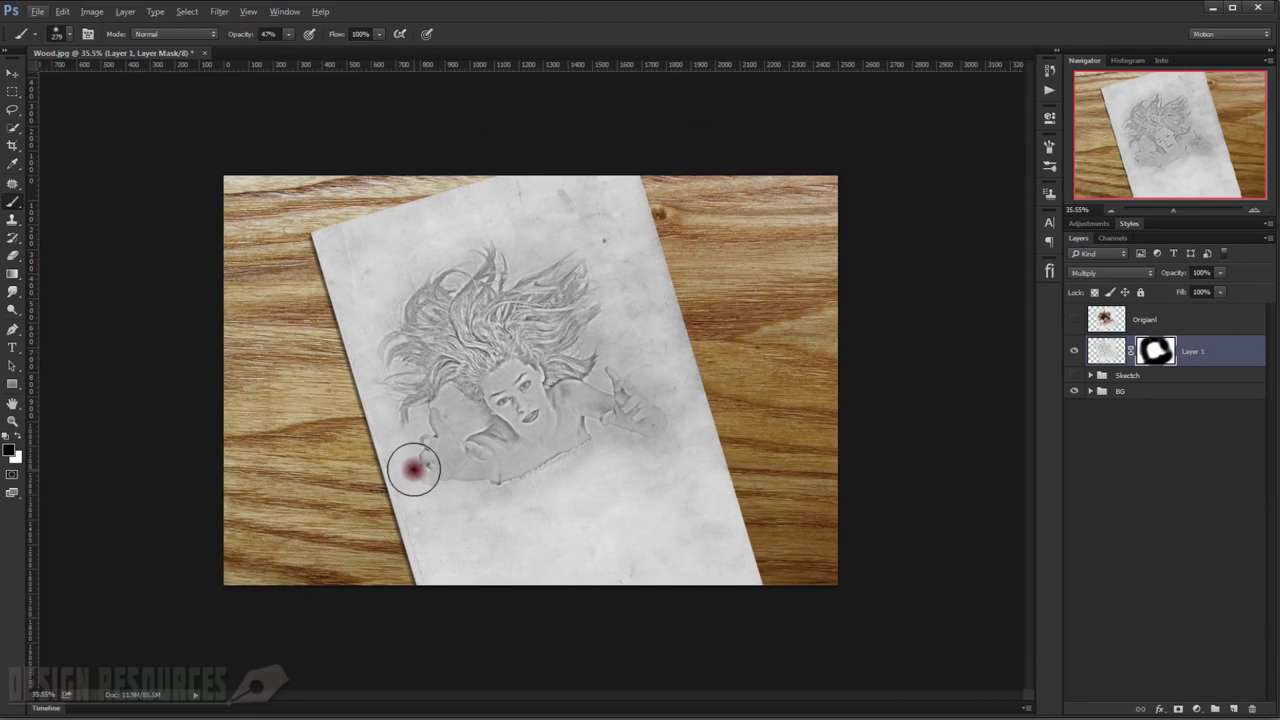
scroll(410, 467, up, 1)
scroll(413, 468, up, 2)
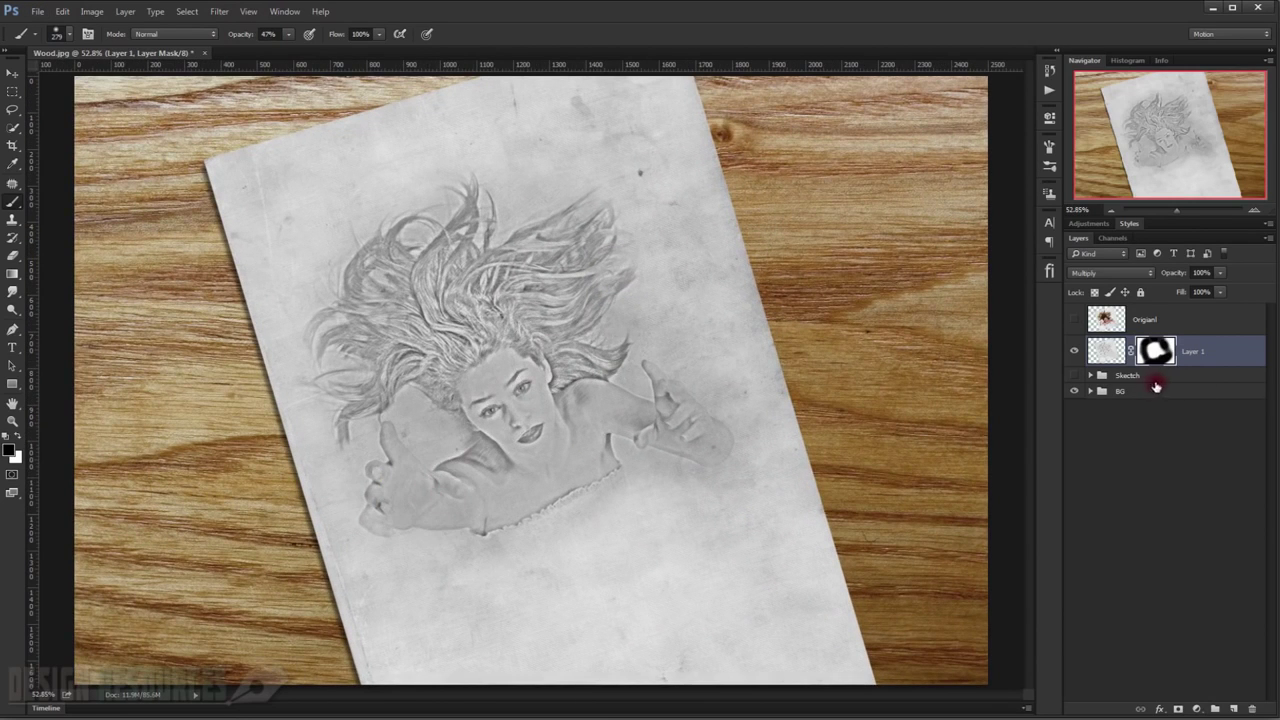
click(1093, 318)
key(x)
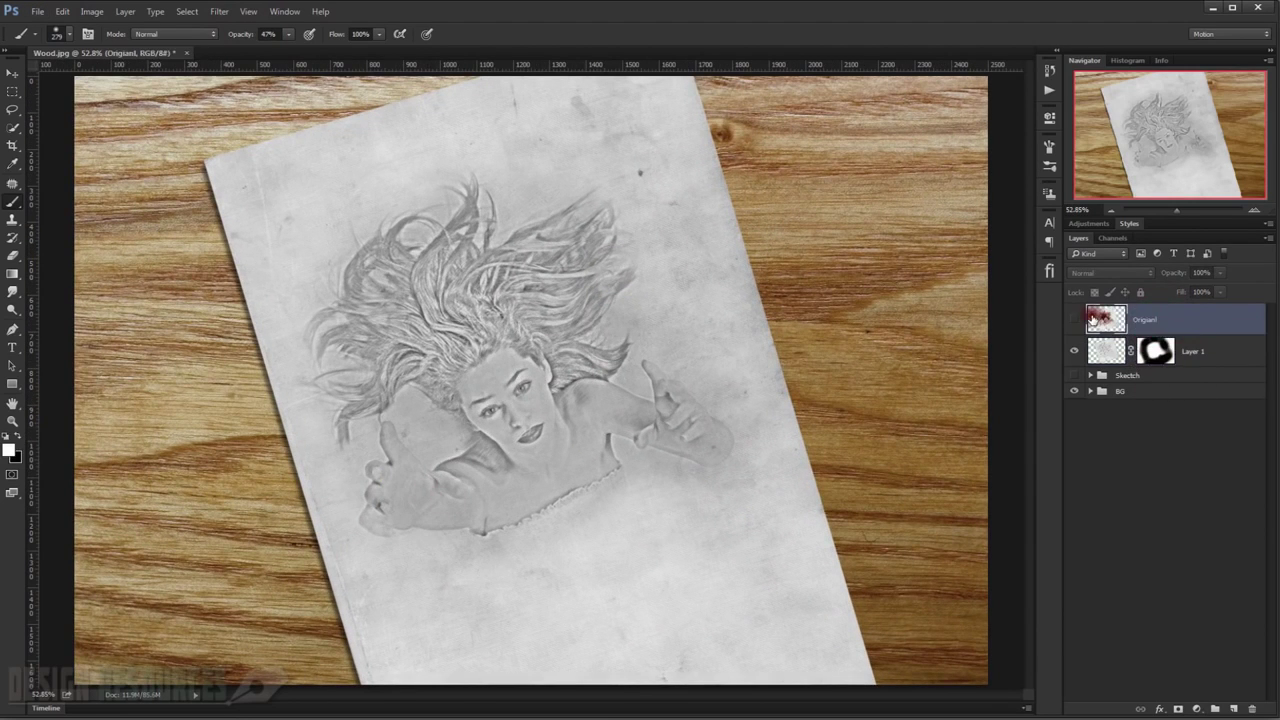
Show the Origianl layer, add a mask, and paint out the lower dress and paper strip.
click(1077, 319)
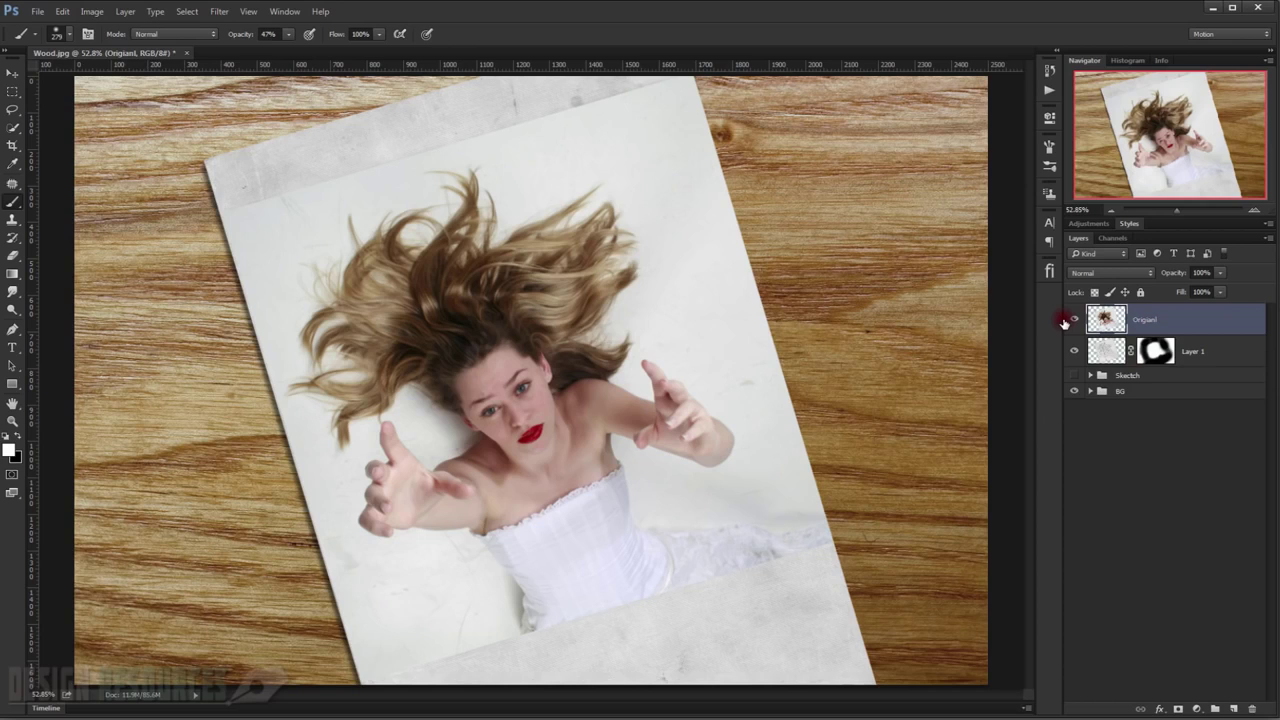
click(1180, 710)
key(x)
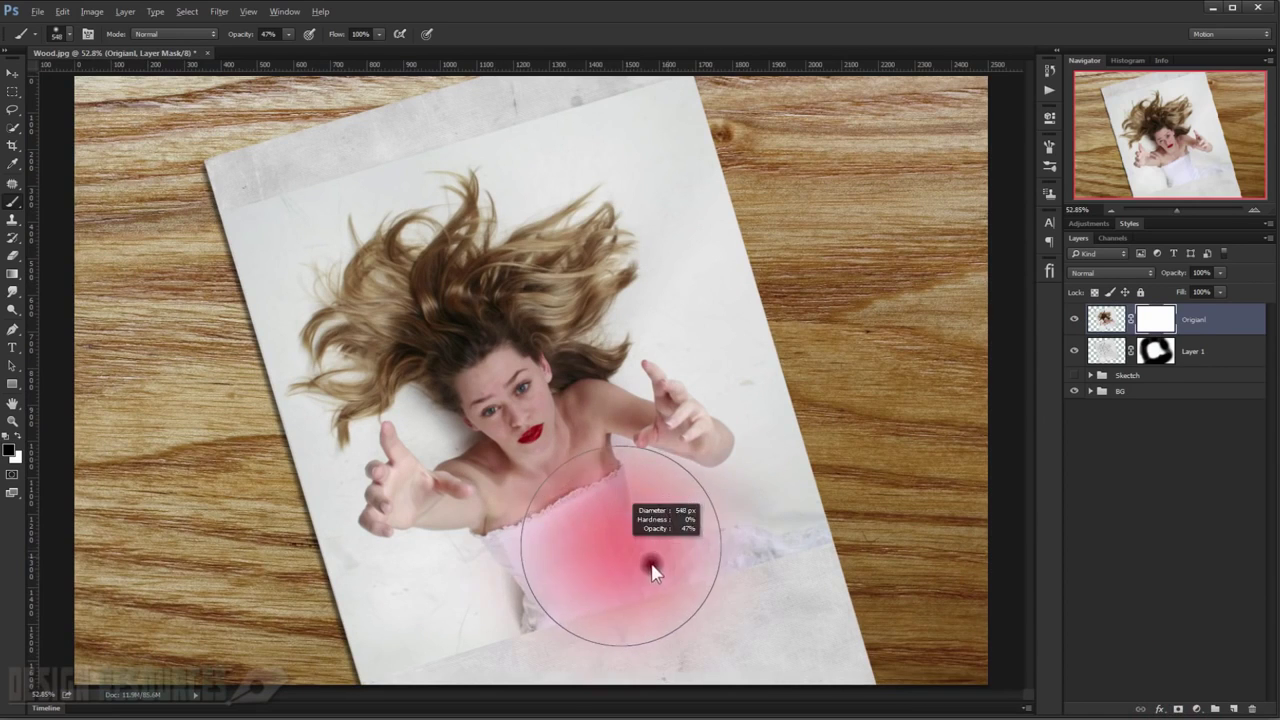
click(771, 571)
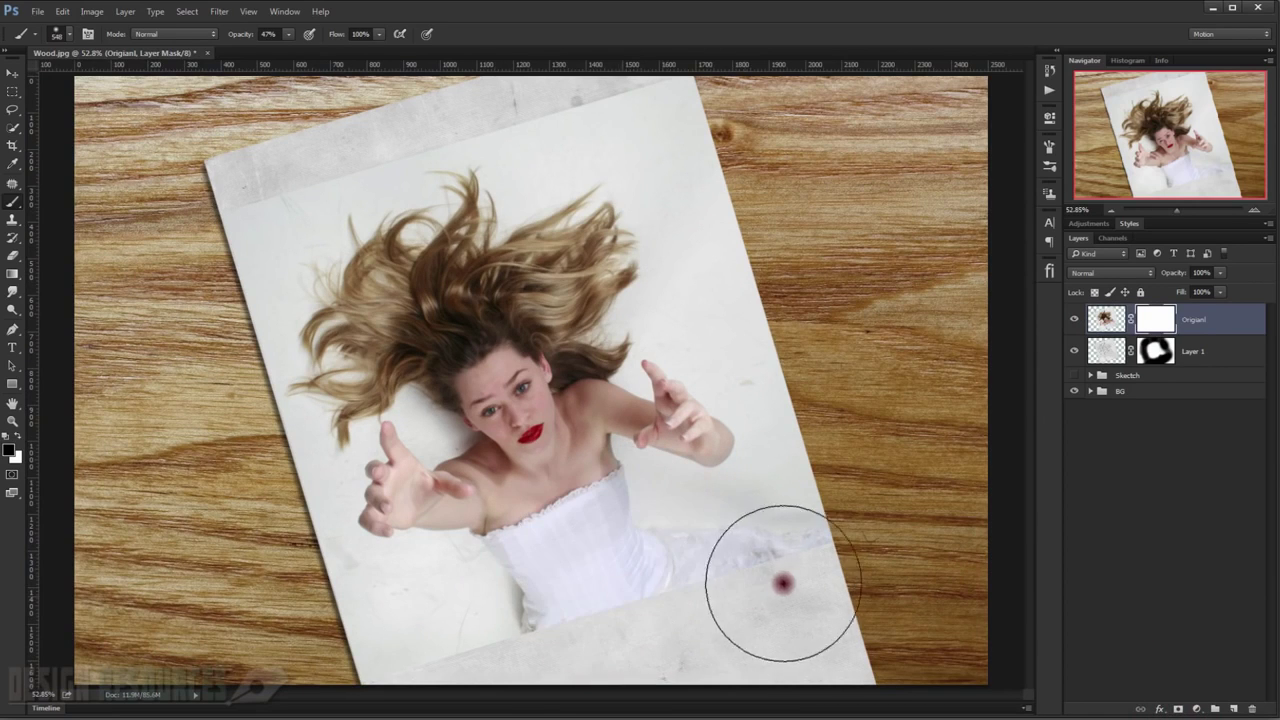
mouse_move(543, 614)
mouse_down()
mouse_move(676, 580)
mouse_move(553, 505)
mouse_up()
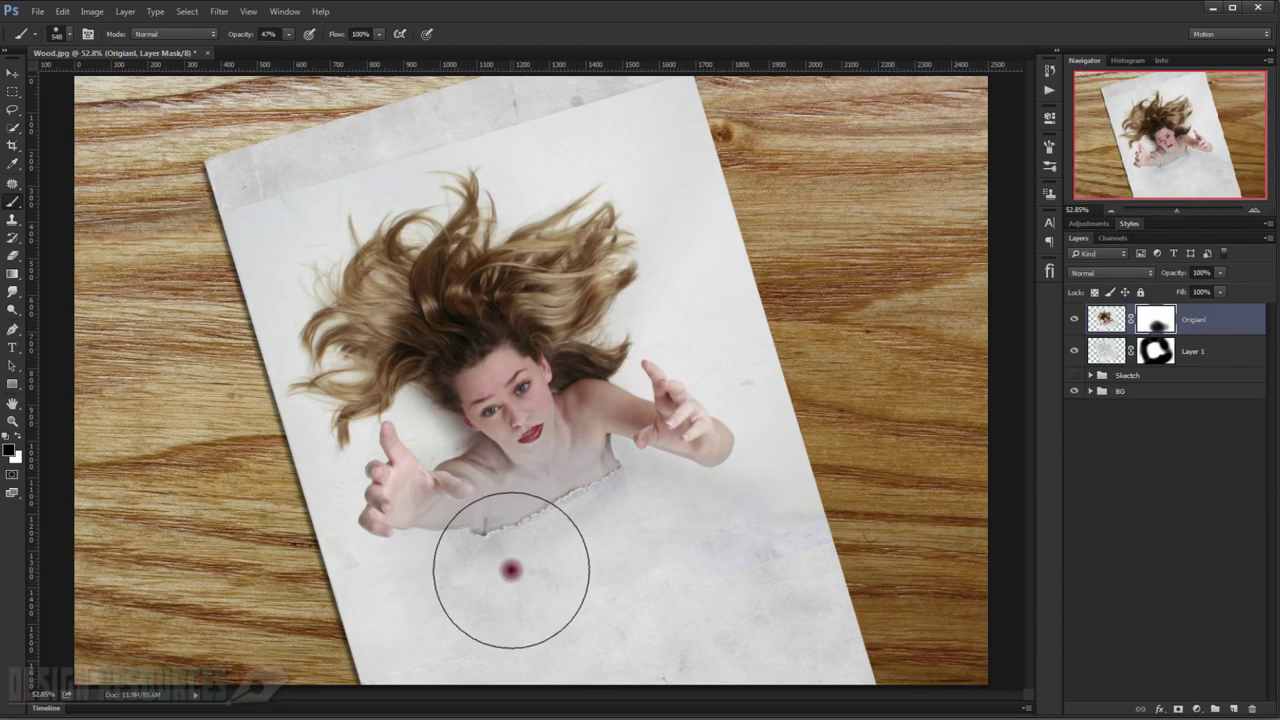
drag(553, 505, 531, 500)
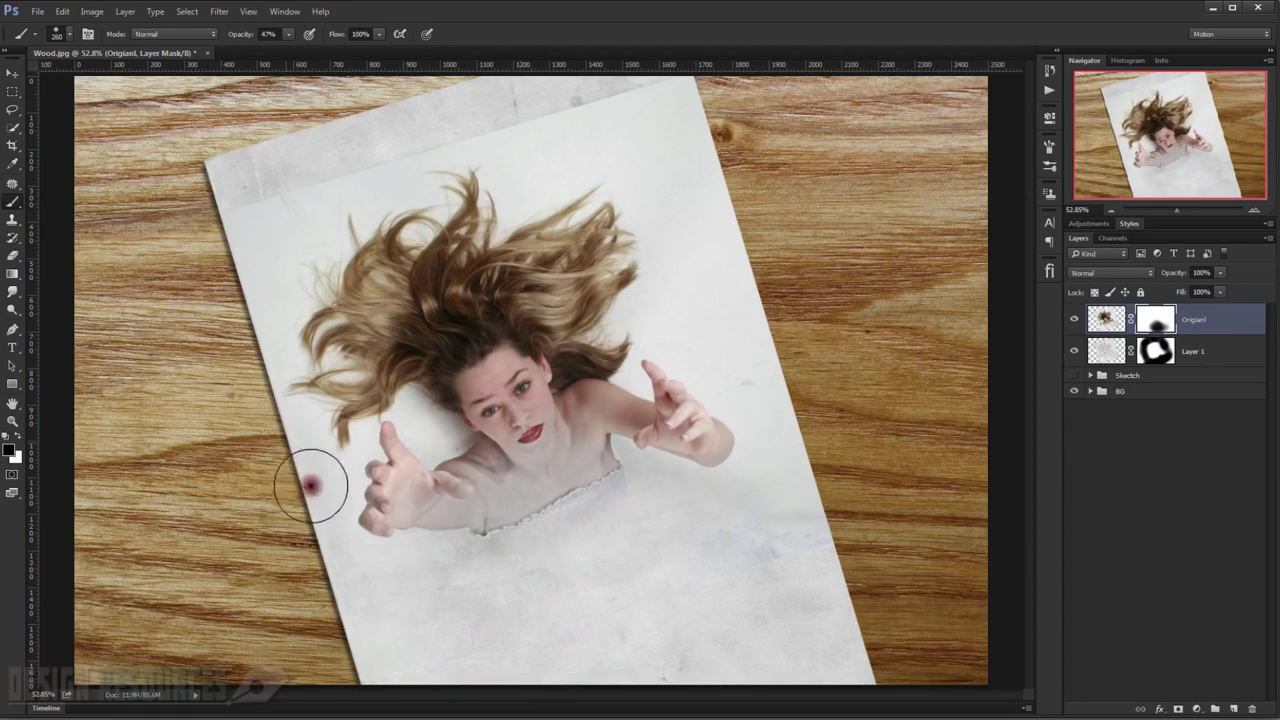
With a brush of about 438 px, fade the left, upper-right and middle hair strands into sketch.
alt+right_click(286, 203)
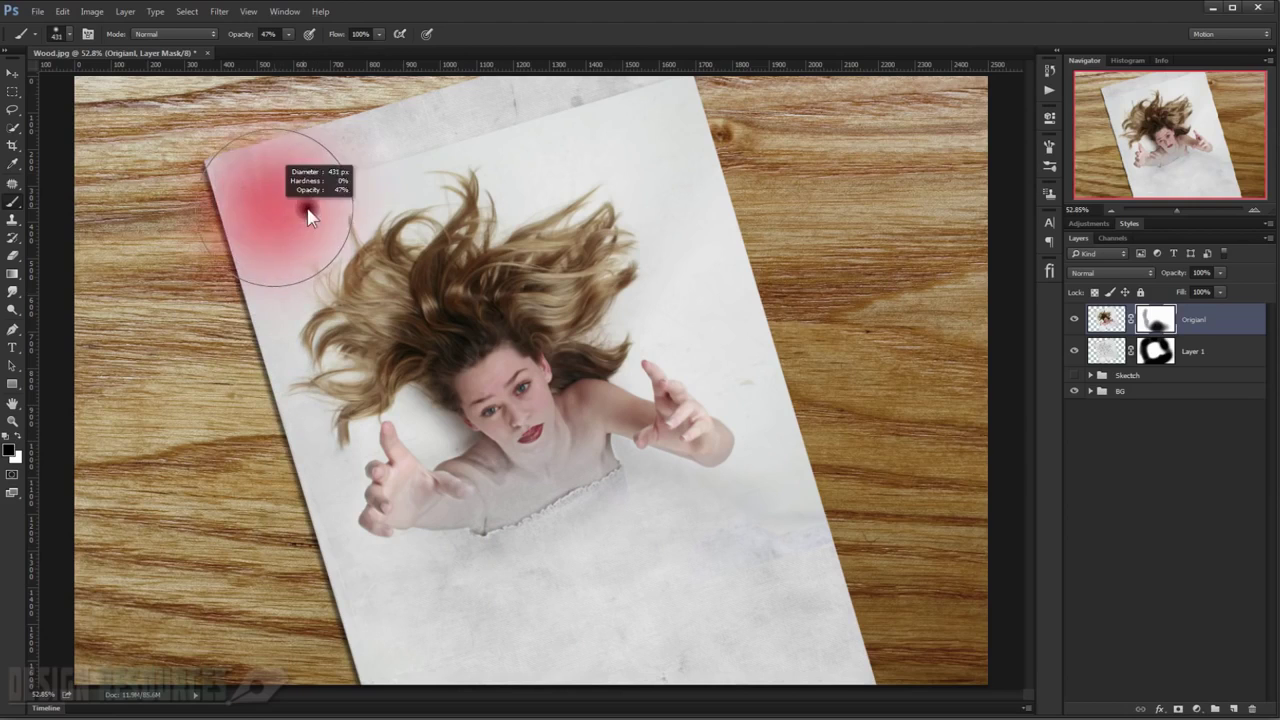
mouse_move(352, 234)
mouse_down()
mouse_move(400, 200)
mouse_move(280, 277)
mouse_up()
scroll(440, 250, up, 3)
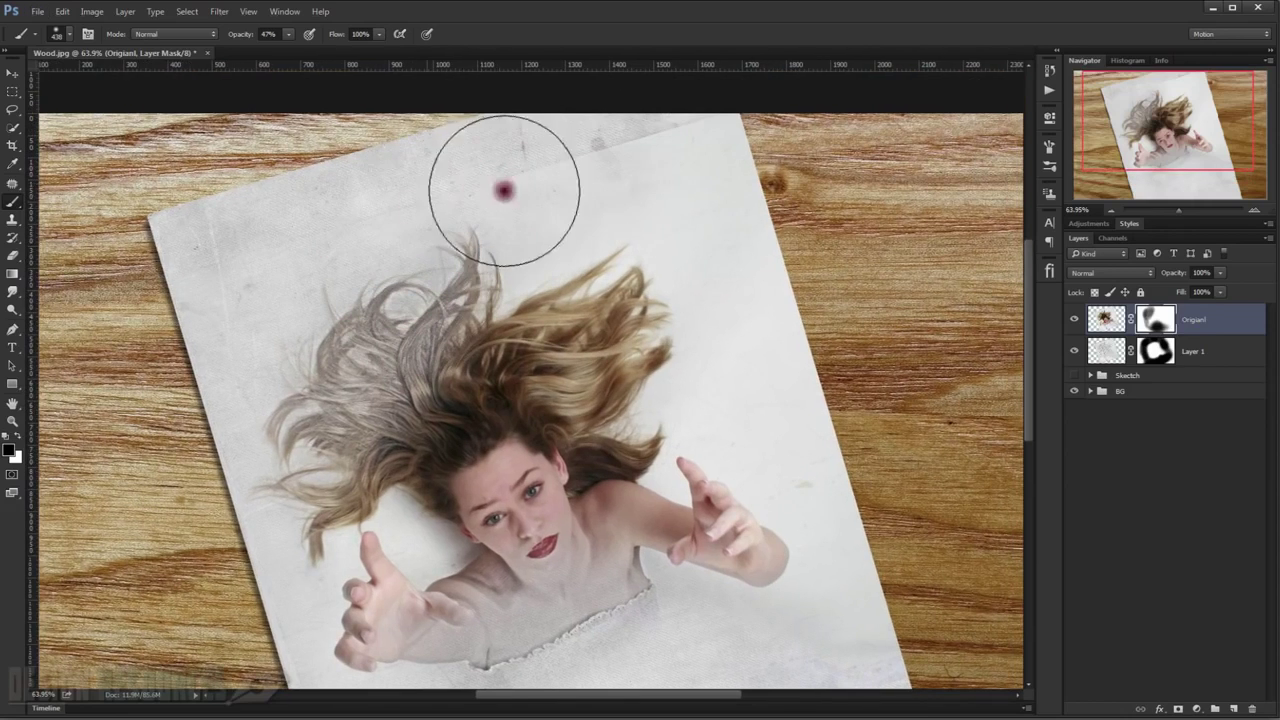
drag(700, 178, 443, 206)
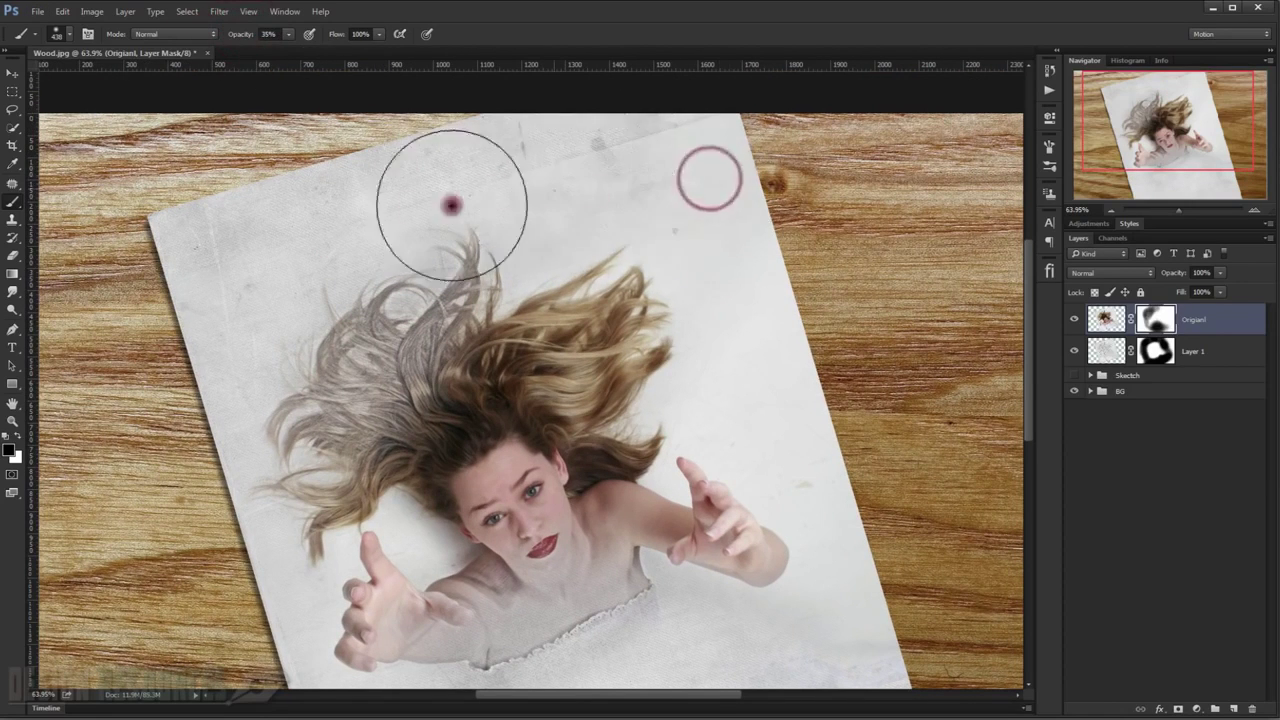
mouse_move(603, 197)
mouse_down()
mouse_move(572, 294)
mouse_move(406, 320)
mouse_move(303, 443)
mouse_move(329, 486)
mouse_up()
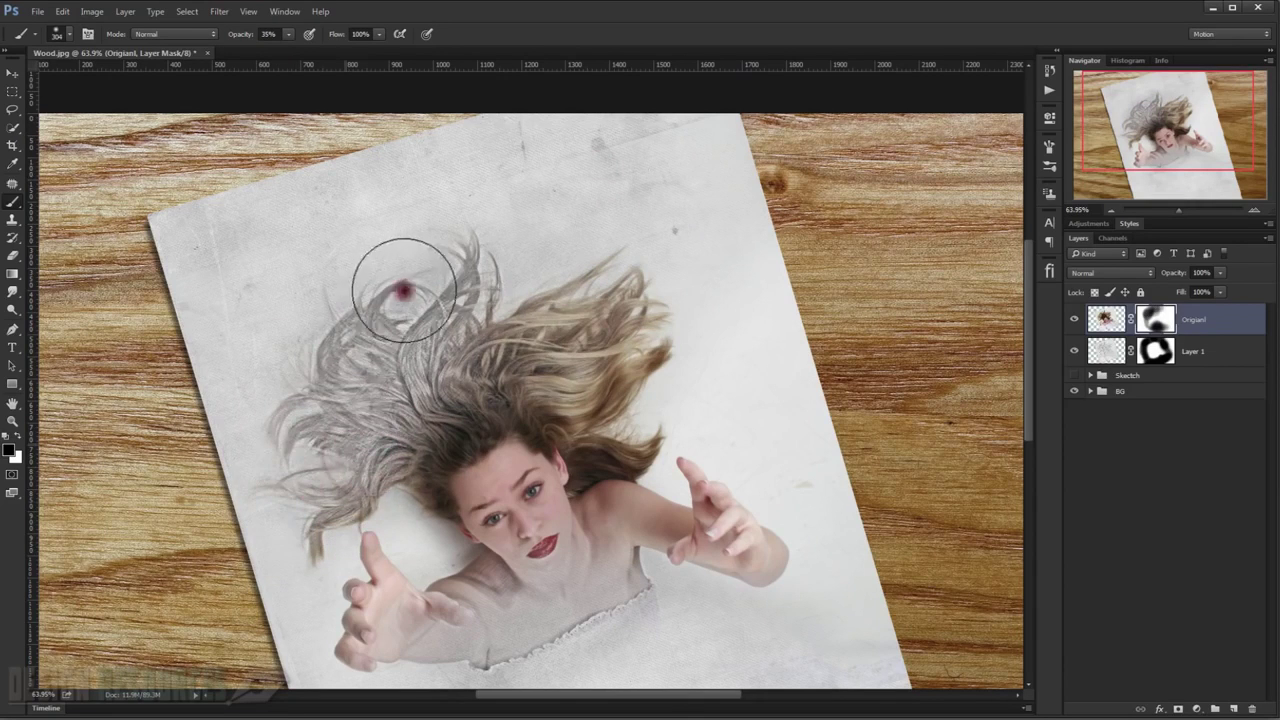
mouse_move(547, 330)
mouse_down()
mouse_move(389, 303)
mouse_move(575, 291)
mouse_move(608, 337)
mouse_up()
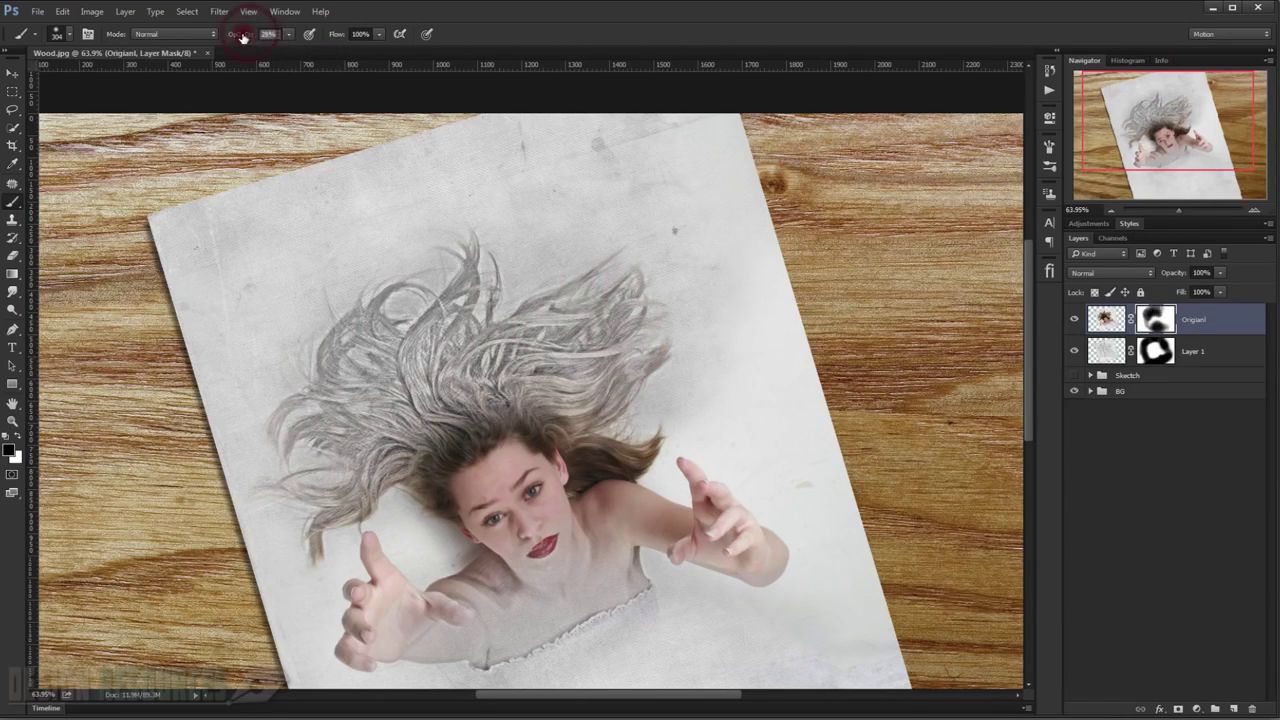
scroll(605, 275, up, 1)
Shrink the brush to 125 px and mask the left shoulder, chest and neck into sketch.
scroll(535, 415, up, 2)
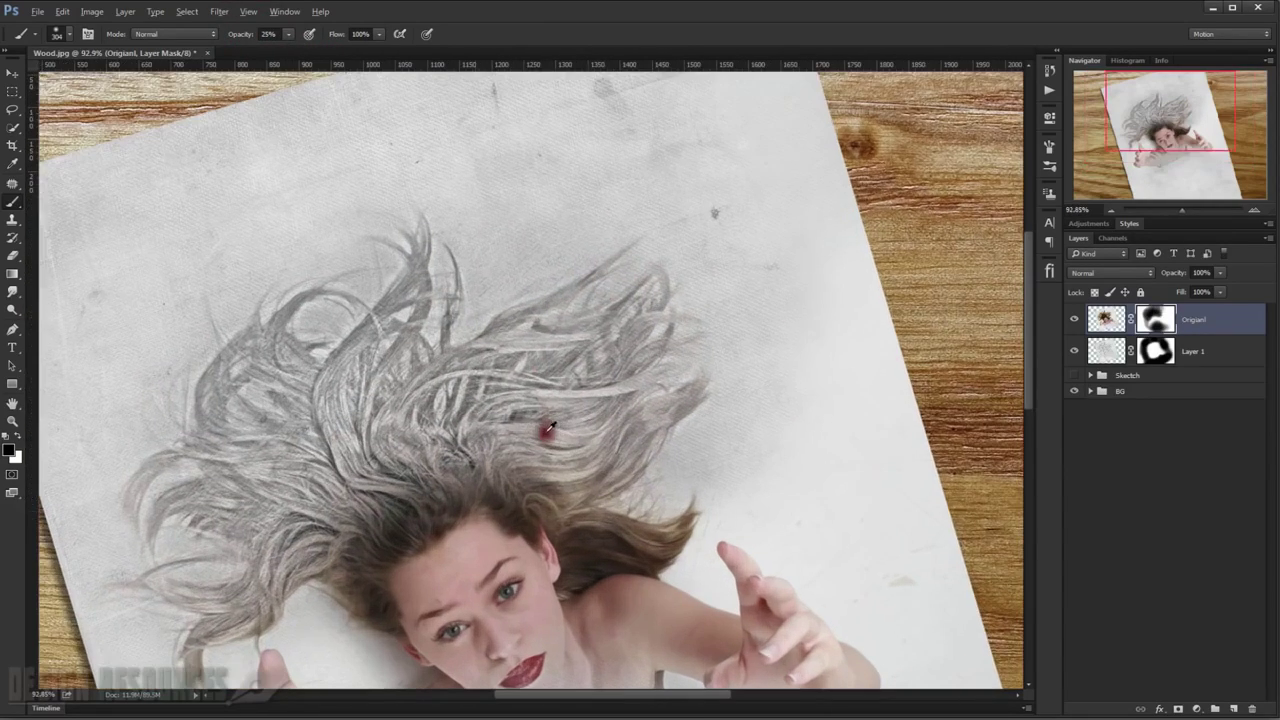
alt+right_click(530, 400)
alt+right_click(519, 408)
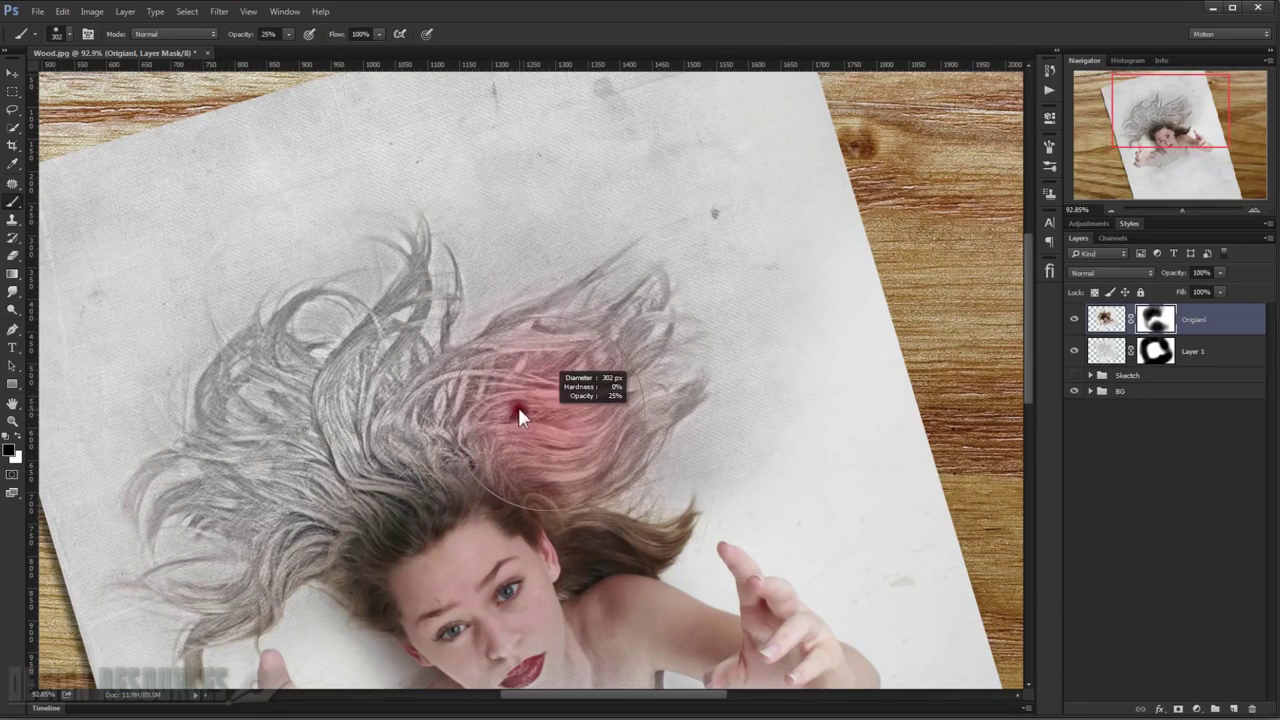
alt+right_click(593, 470)
mouse_move(641, 575)
mouse_down()
mouse_move(622, 388)
mouse_move(620, 438)
mouse_up()
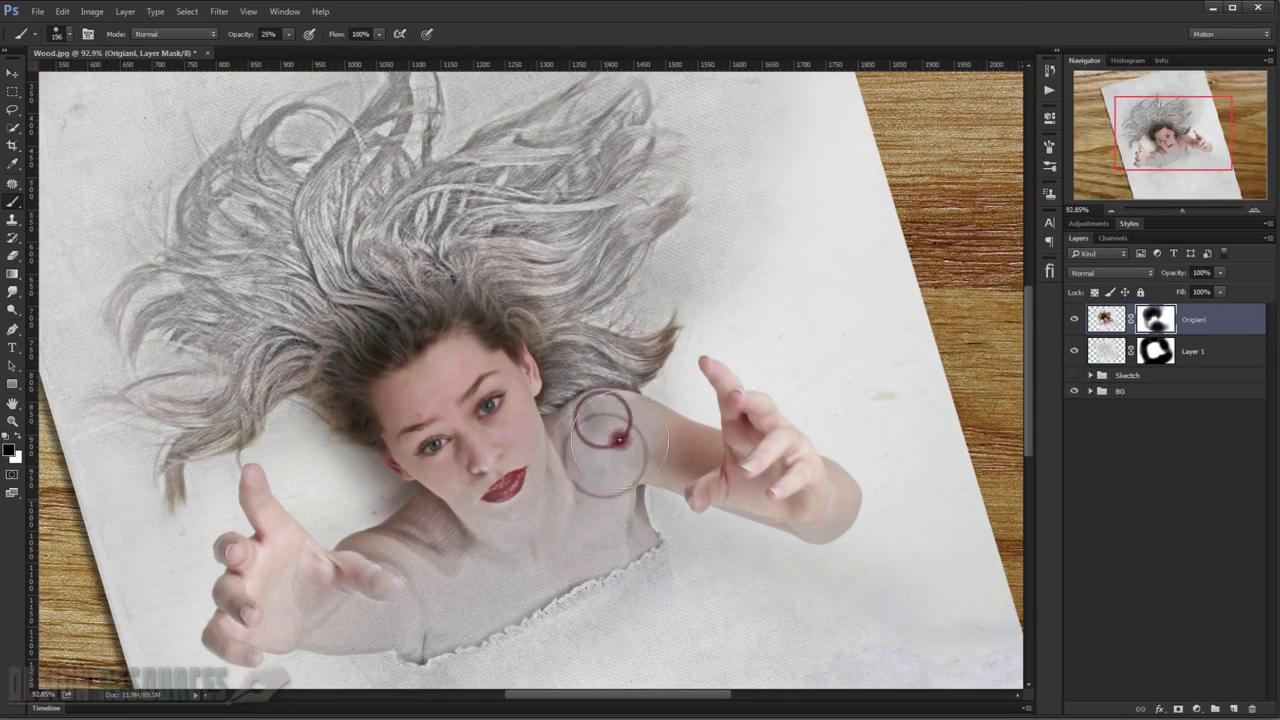
scroll(600, 490, up, 1)
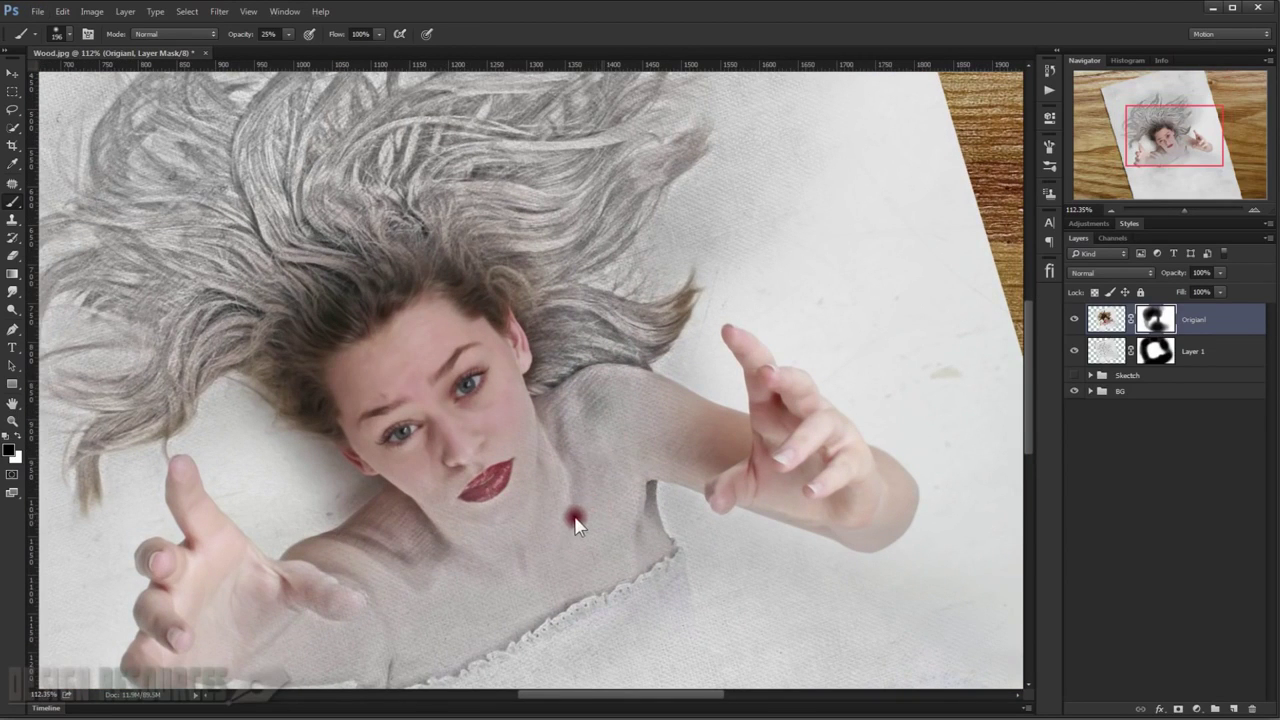
alt+right_click(440, 603)
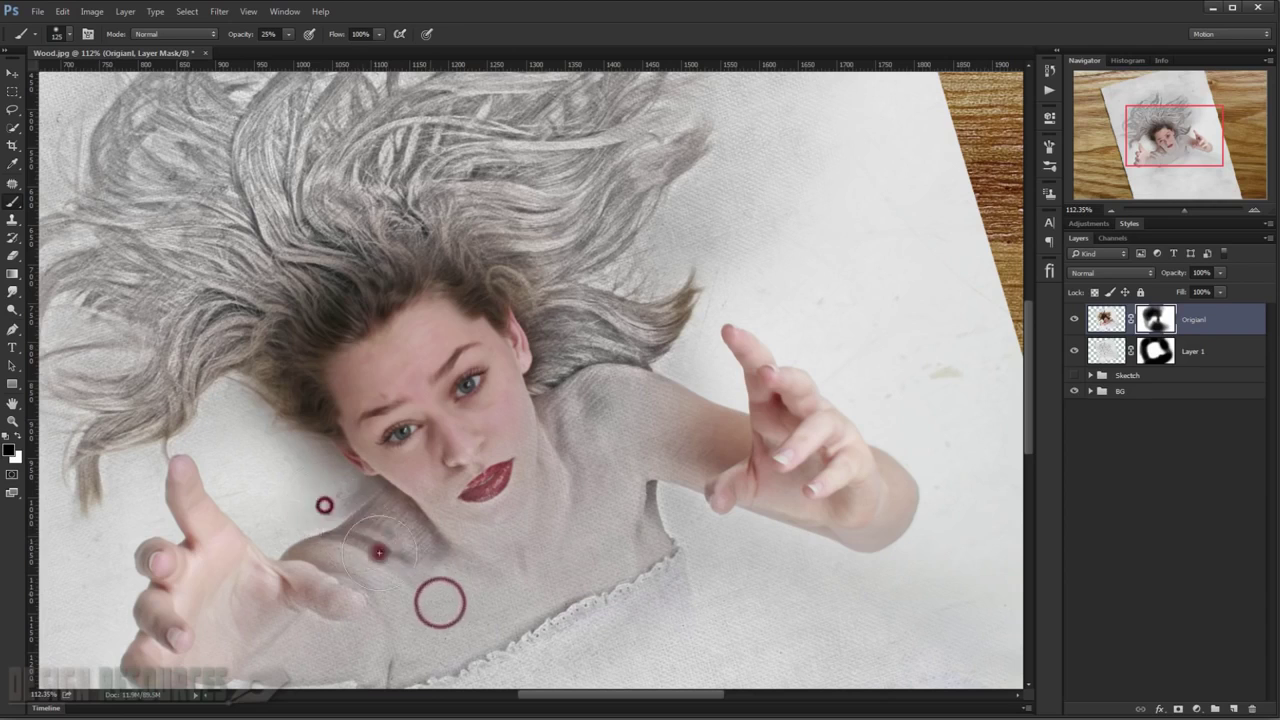
mouse_move(379, 552)
mouse_down()
mouse_move(329, 500)
mouse_move(354, 526)
mouse_move(291, 503)
mouse_move(332, 535)
mouse_move(300, 500)
mouse_move(343, 529)
mouse_up()
click(586, 600)
mouse_move(605, 505)
mouse_down()
mouse_move(586, 371)
mouse_move(643, 423)
mouse_move(686, 422)
mouse_move(648, 423)
mouse_move(644, 330)
mouse_up()
Fade more hair, the neck shadow and the upper arm into the sketch.
mouse_move(637, 370)
mouse_down()
mouse_move(506, 214)
mouse_move(194, 229)
mouse_move(186, 371)
mouse_move(63, 503)
mouse_move(105, 497)
mouse_up()
scroll(105, 497, down, 3)
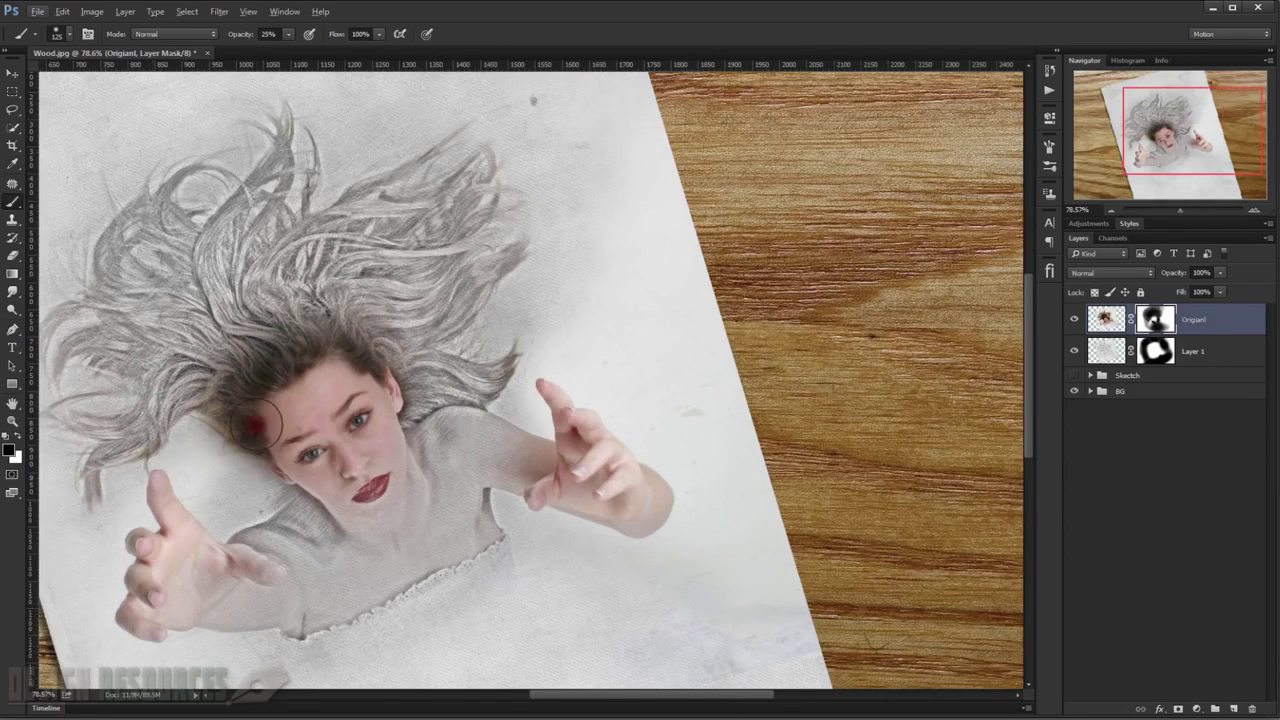
drag(490, 557, 486, 509)
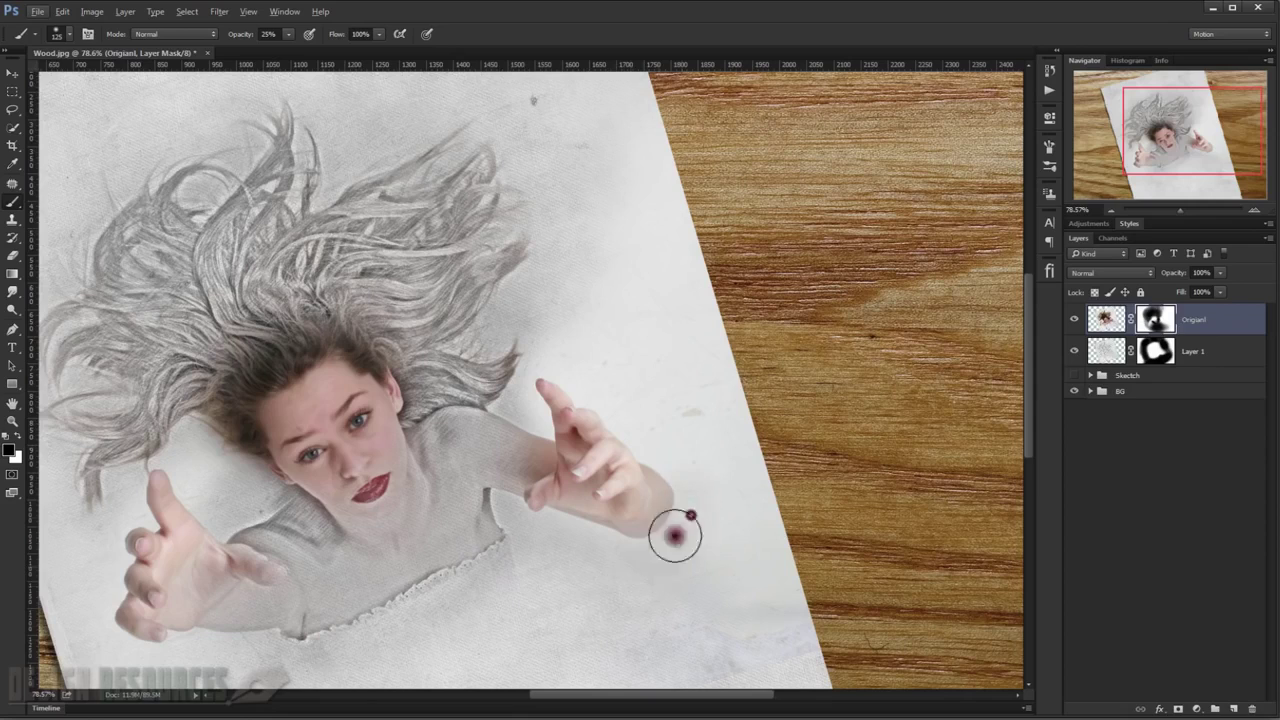
scroll(505, 492, up, 3)
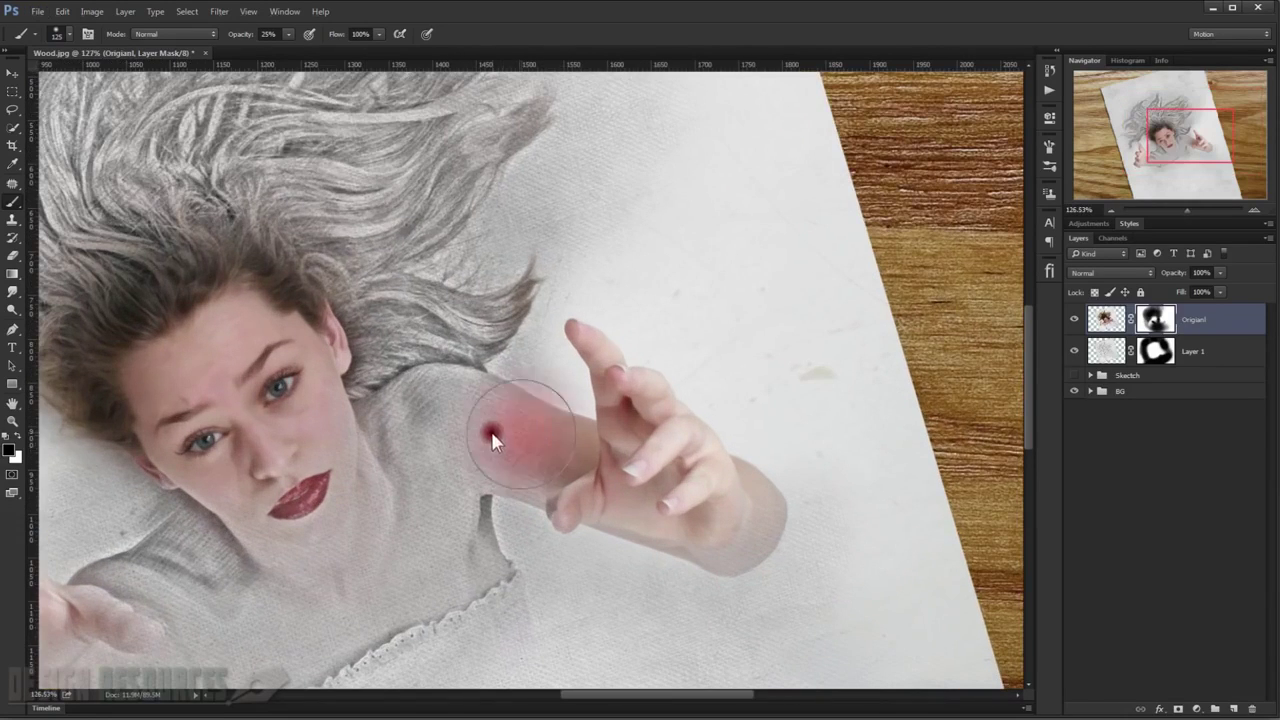
drag(518, 440, 498, 436)
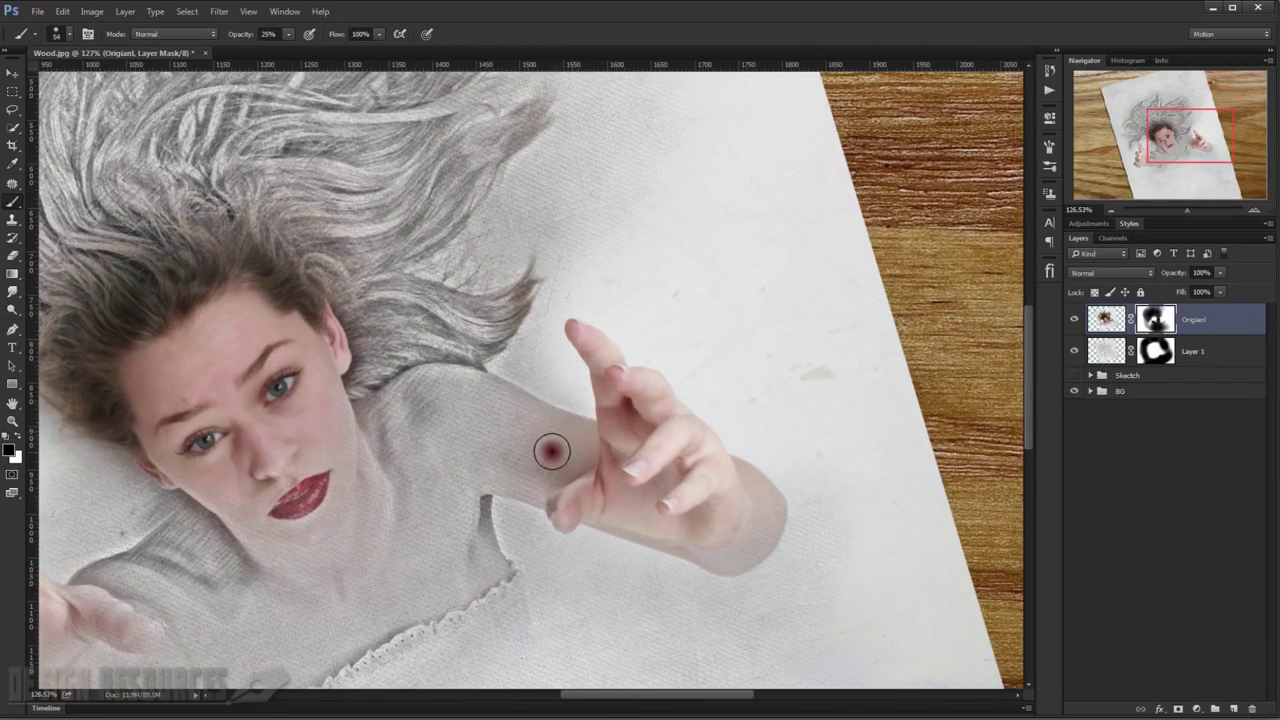
drag(578, 445, 508, 430)
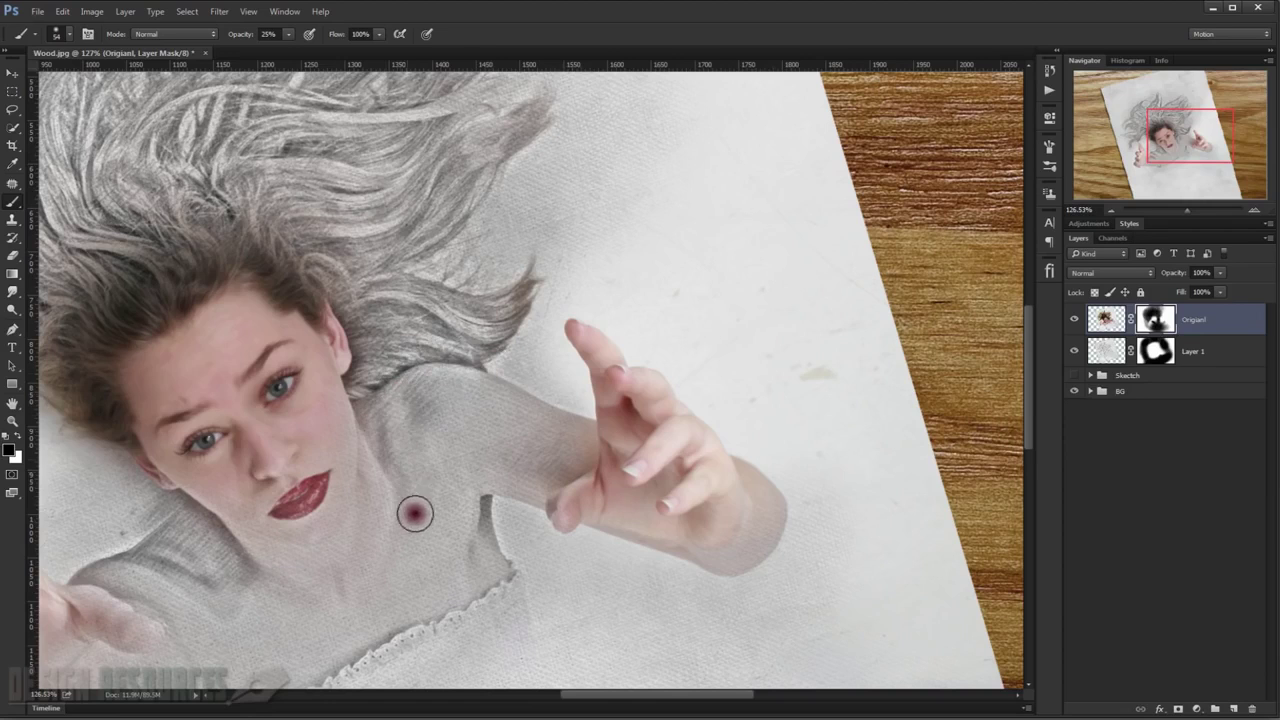
drag(295, 513, 395, 418)
scroll(395, 418, up, 3)
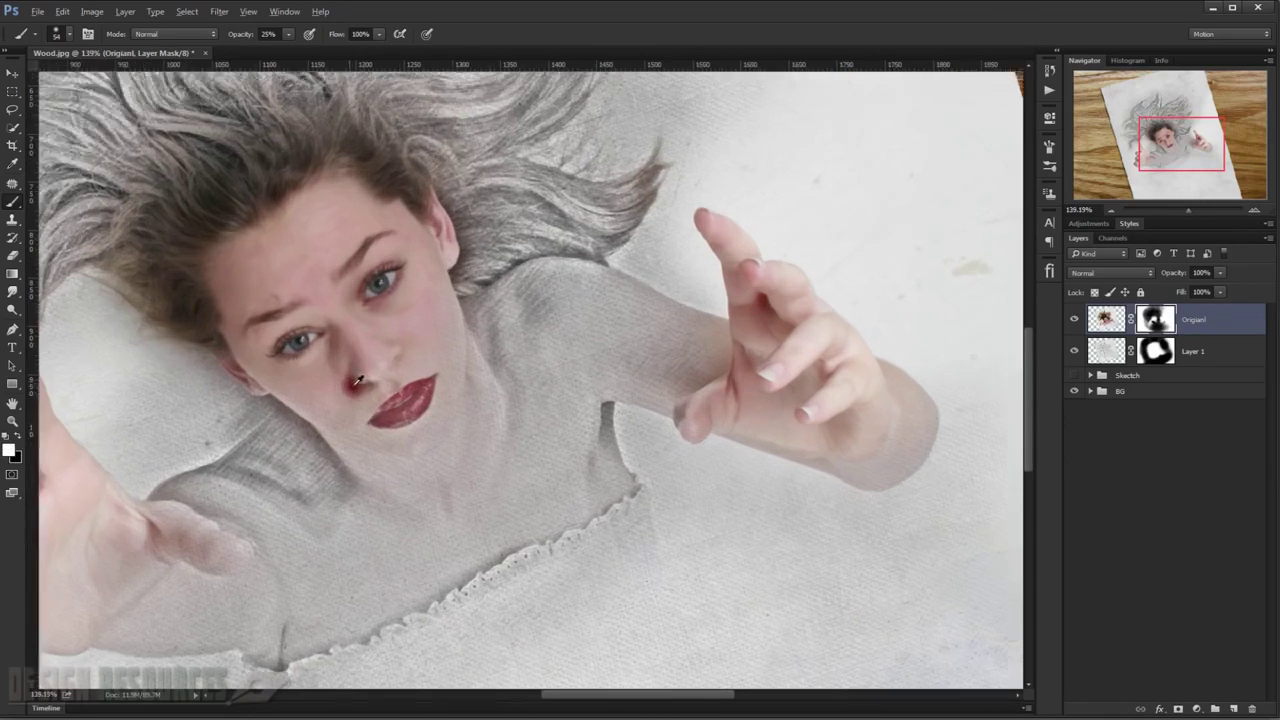
Paint white to restore colour at the nose, cheek, lips and chin, then fade beside the hair.
key(x)
mouse_move(393, 373)
mouse_down()
mouse_move(351, 380)
mouse_move(314, 363)
mouse_move(330, 387)
mouse_up()
mouse_move(425, 321)
mouse_down()
mouse_move(466, 286)
mouse_move(450, 444)
mouse_up()
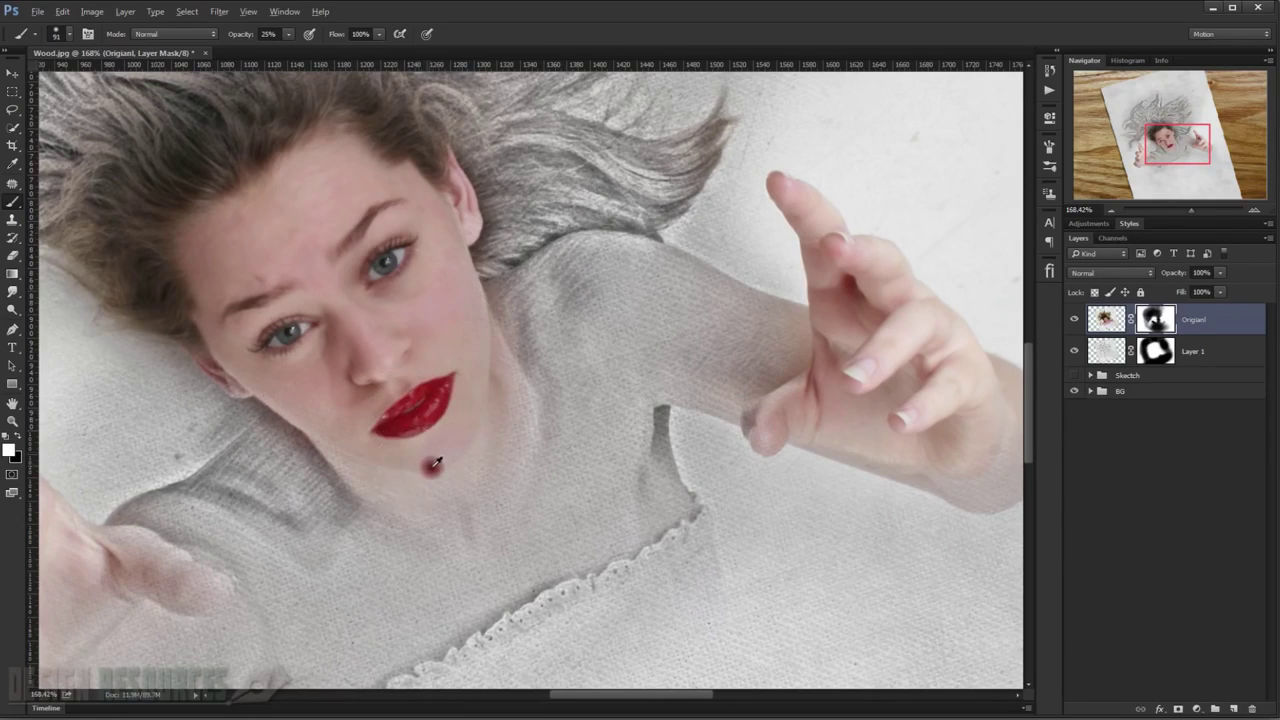
scroll(436, 462, down, 3)
scroll(430, 453, down, 3)
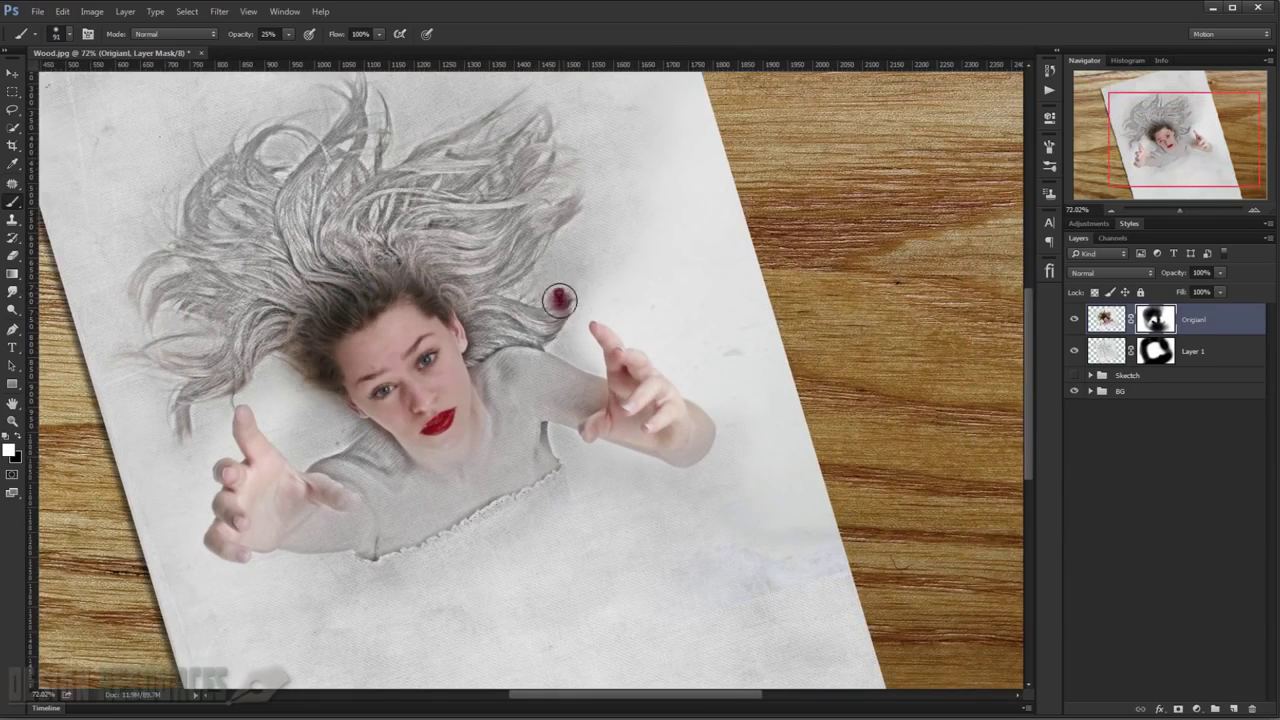
key(x)
mouse_move(576, 277)
mouse_down()
mouse_move(560, 274)
mouse_move(543, 329)
mouse_move(500, 371)
mouse_move(500, 387)
mouse_move(528, 314)
mouse_move(508, 423)
mouse_move(514, 543)
mouse_up()
scroll(943, 380, up, 3)
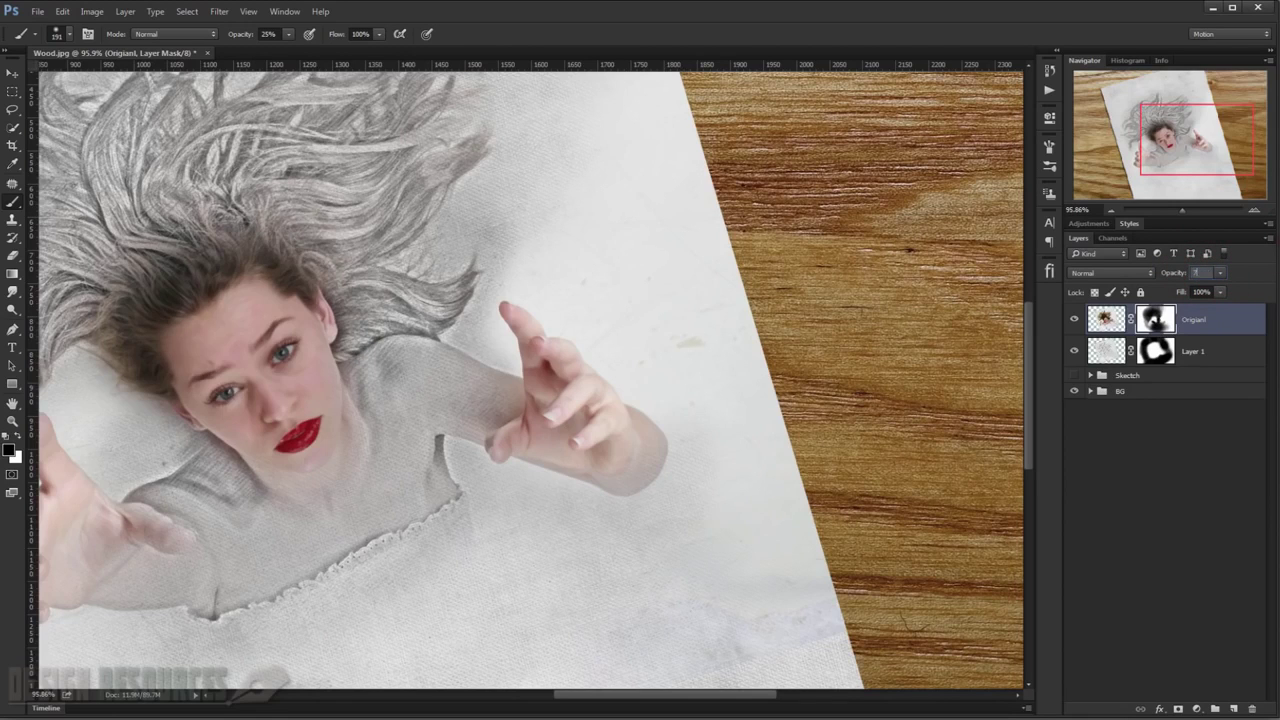
Duplicate the Origianl layer and set the copy's opacity to 50%.
text(70)
drag(150, 441, 255, 426)
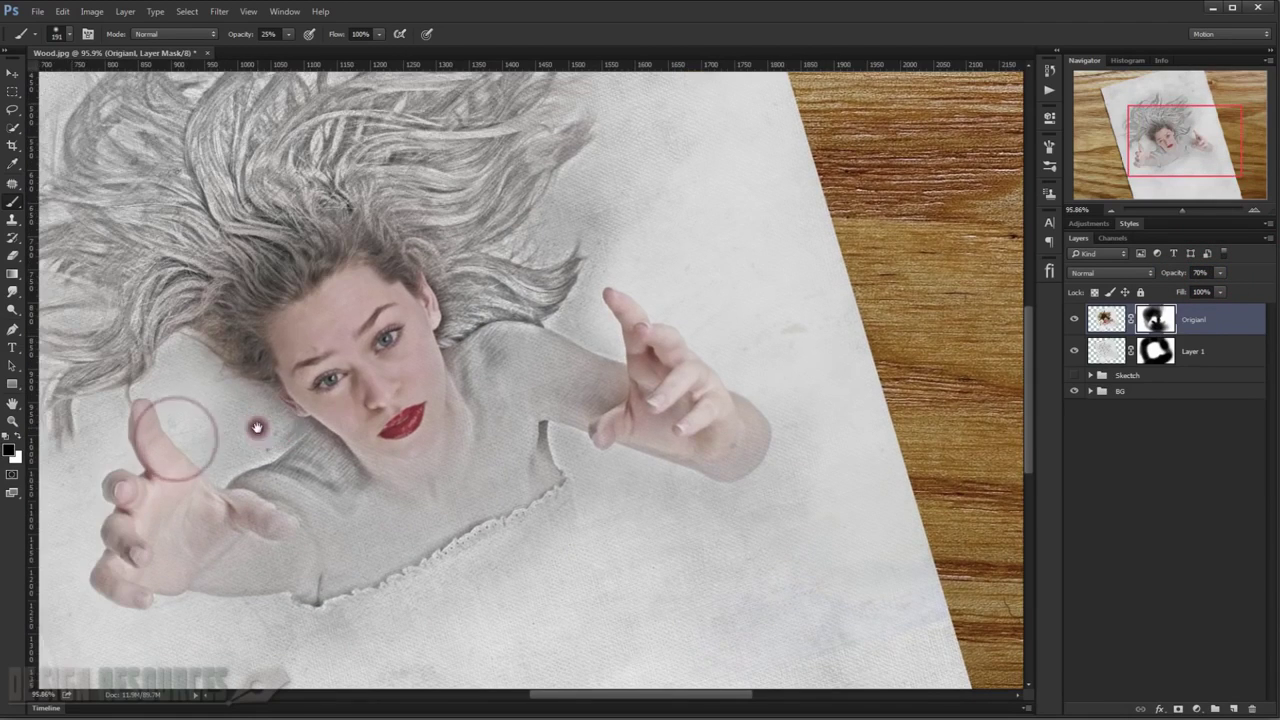
key(ctrl+j)
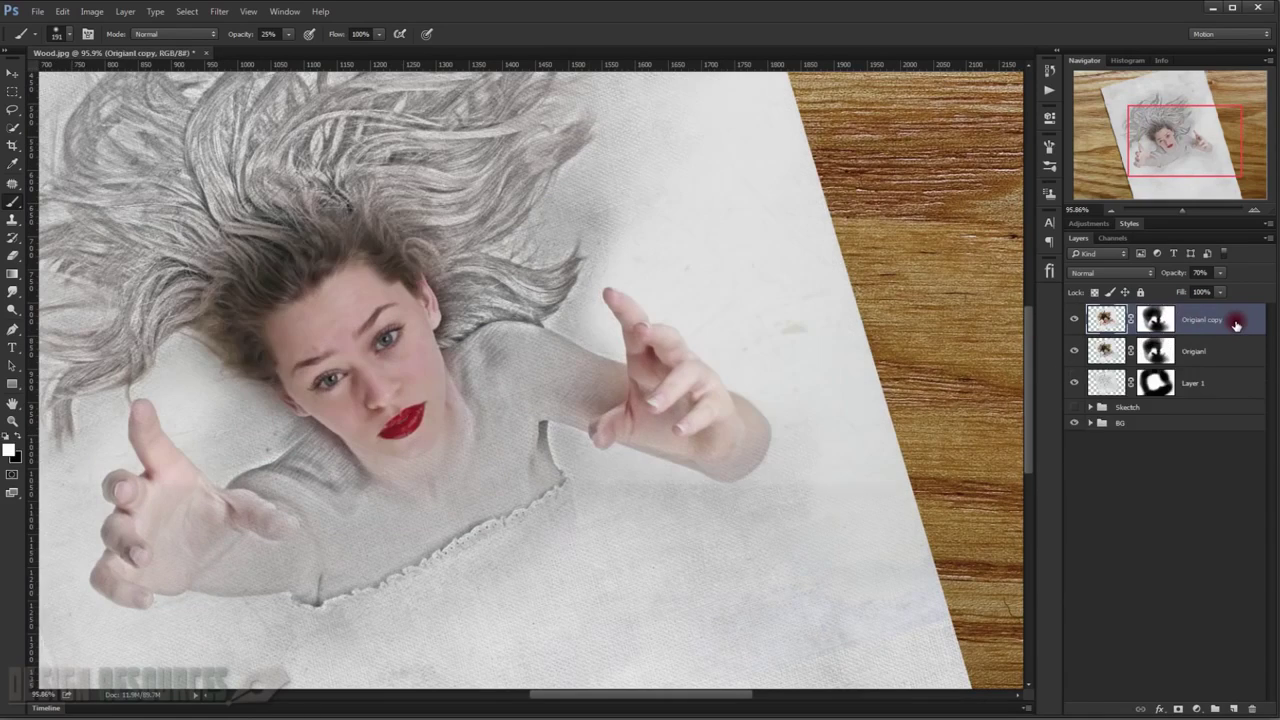
drag(266, 363, 311, 363)
scroll(350, 348, up, 1)
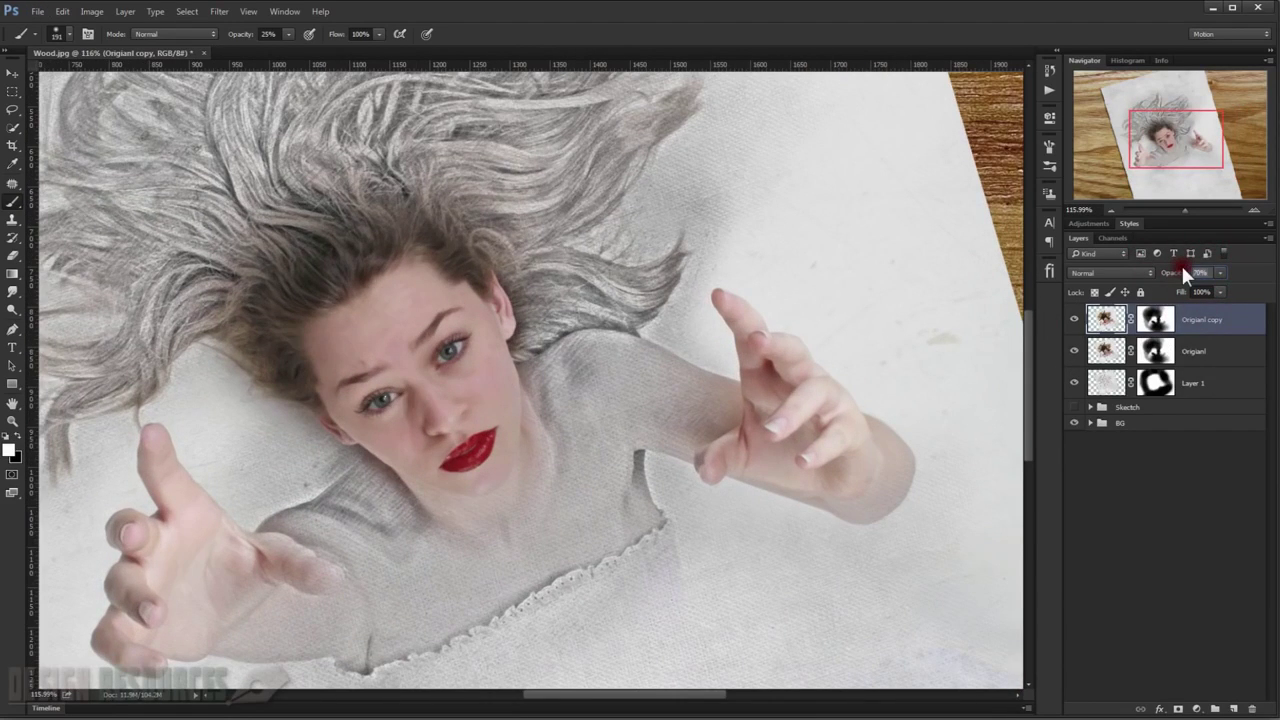
drag(1183, 268, 1163, 268)
drag(374, 252, 437, 252)
Paint the mask across the hair, resizing the brush between 230, 154, 65 and 172 px.
alt+right_click(348, 240)
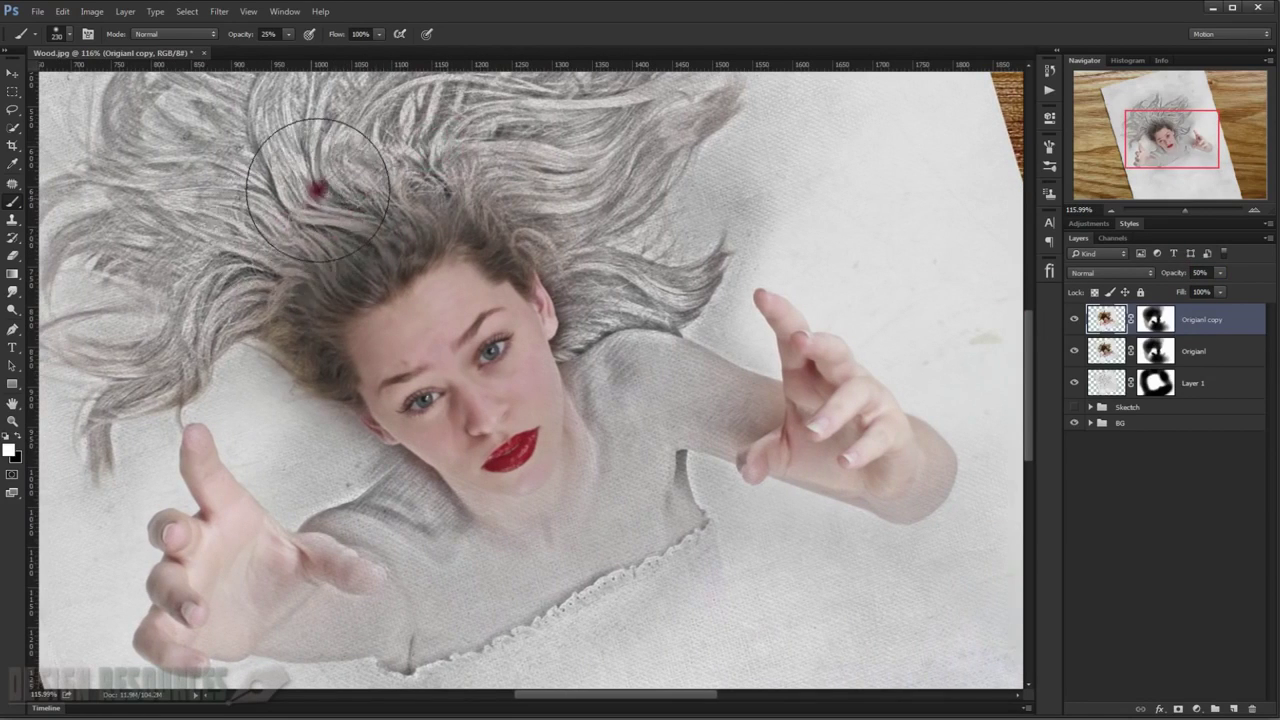
mouse_move(318, 190)
mouse_down()
mouse_move(223, 257)
mouse_move(428, 128)
mouse_move(586, 186)
mouse_move(640, 264)
mouse_up()
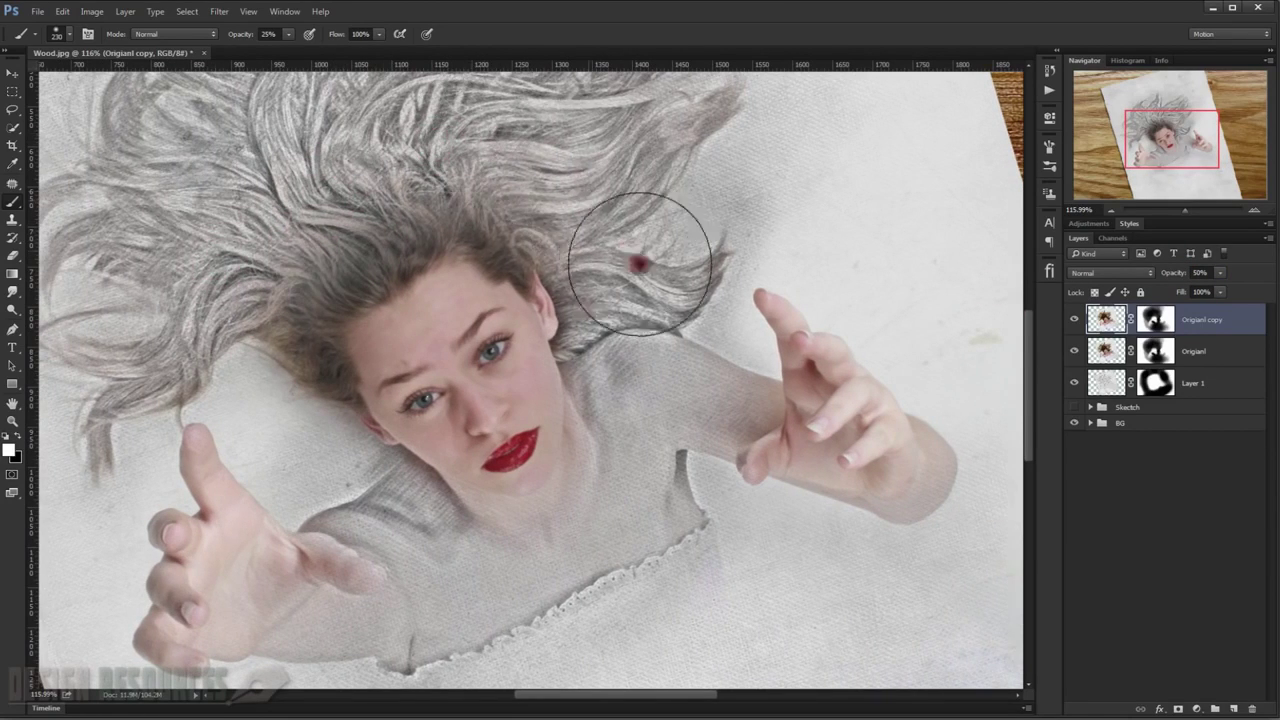
alt+right_click(212, 343)
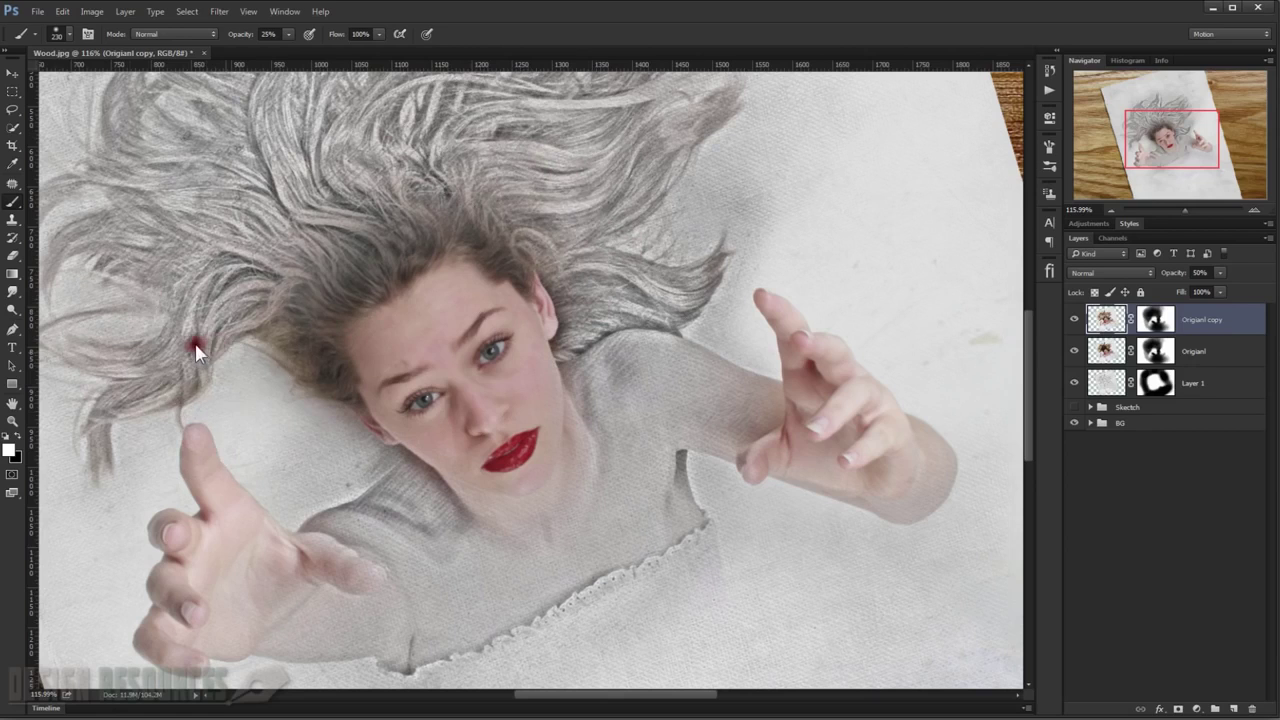
alt+right_click(248, 376)
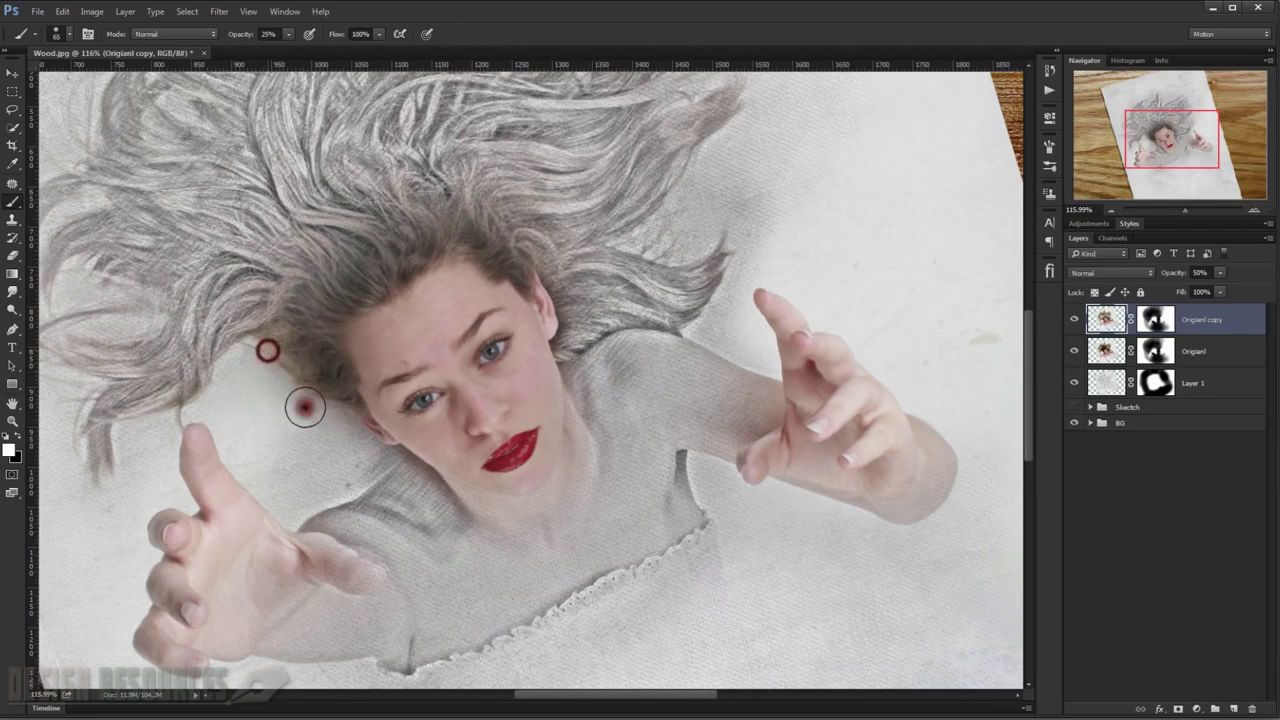
alt+right_click(288, 314)
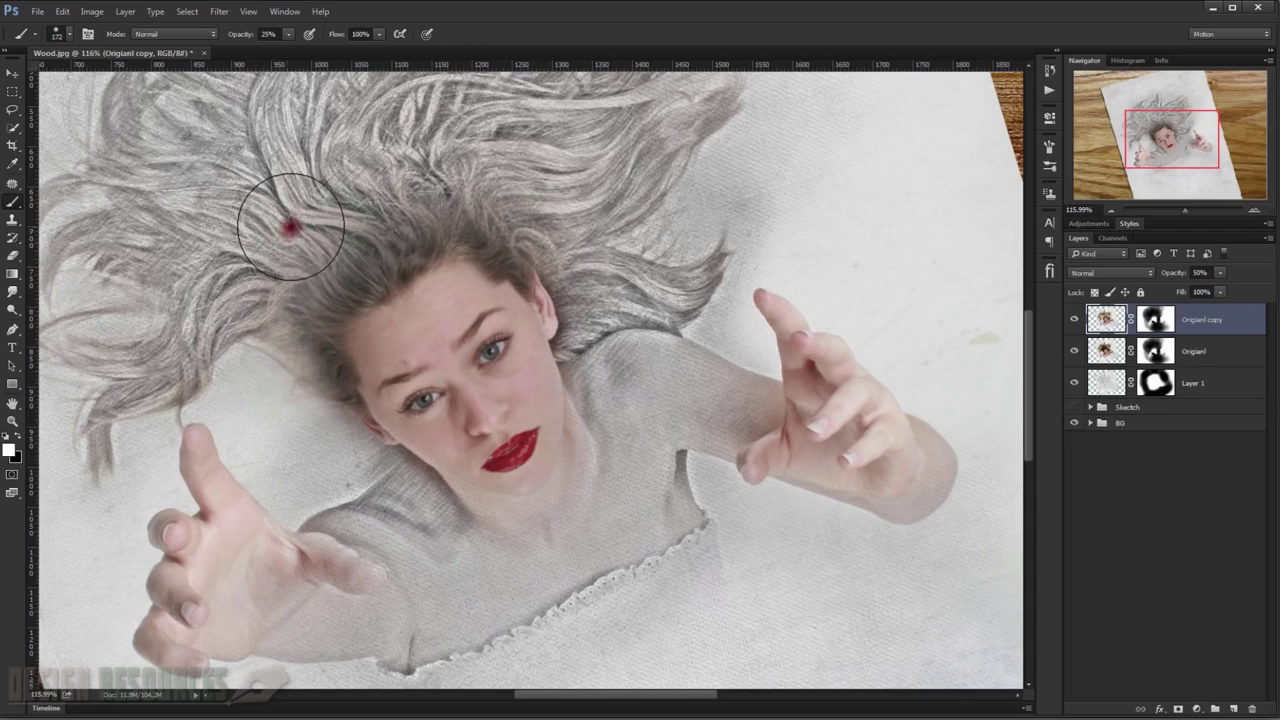
Target the Origianl copy's layer mask and make black the painting colour.
click(1208, 317)
key(ctrl+e)
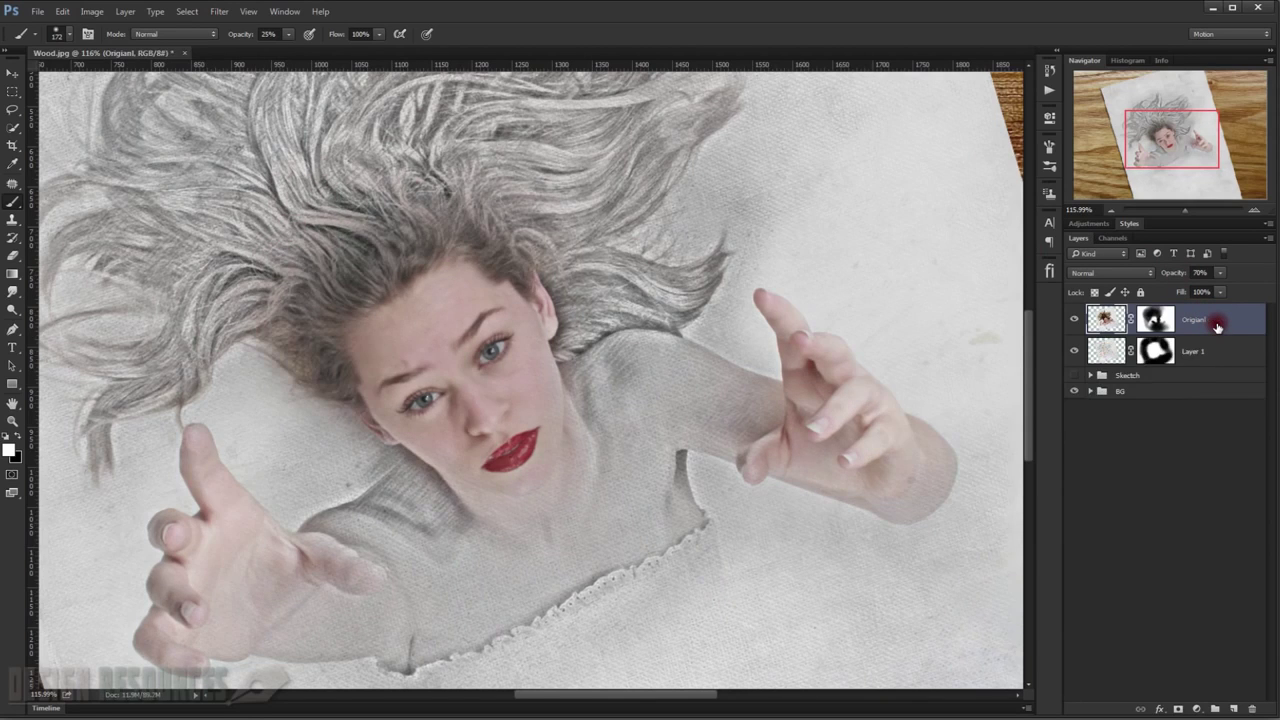
key(ctrl+j)
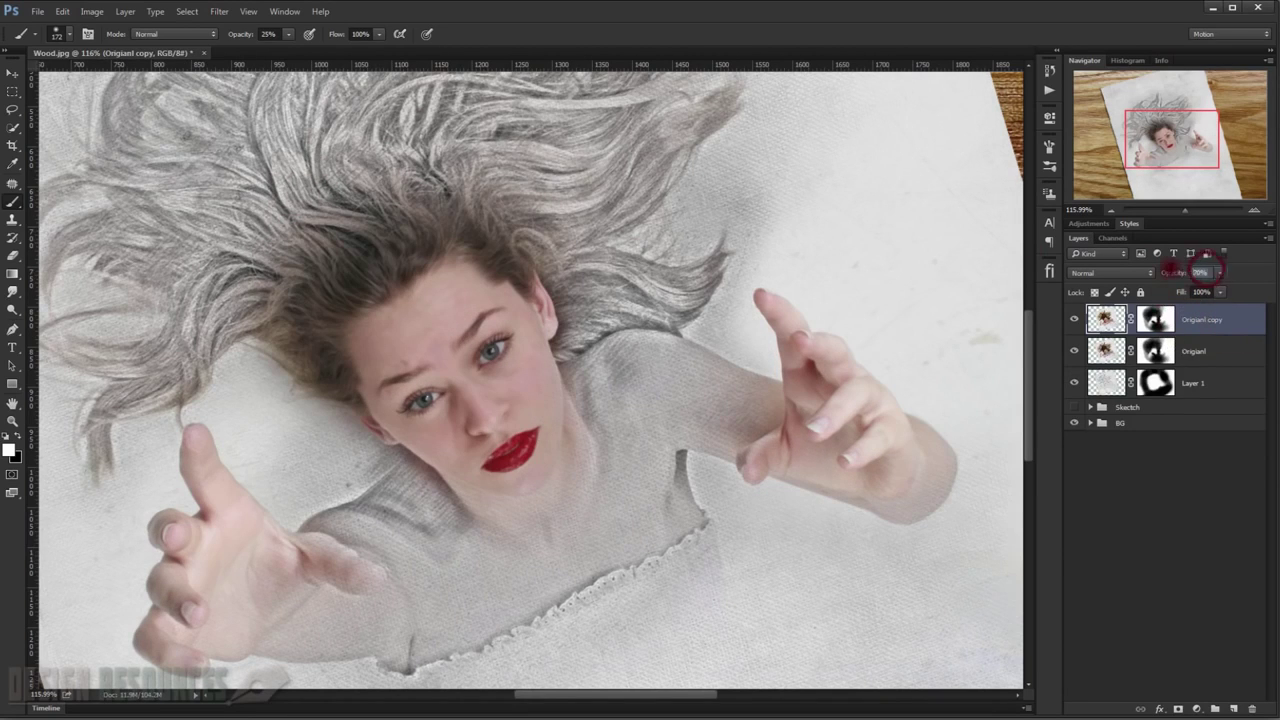
text(0)
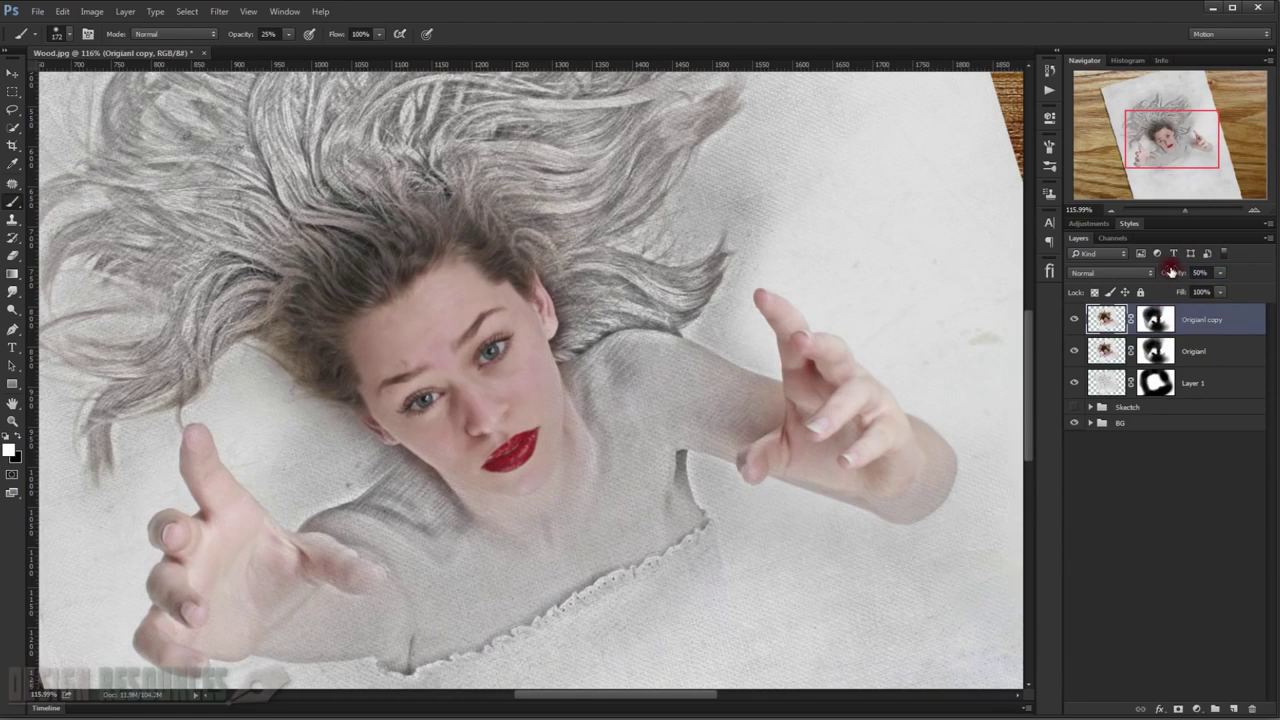
click(1157, 319)
key(x)
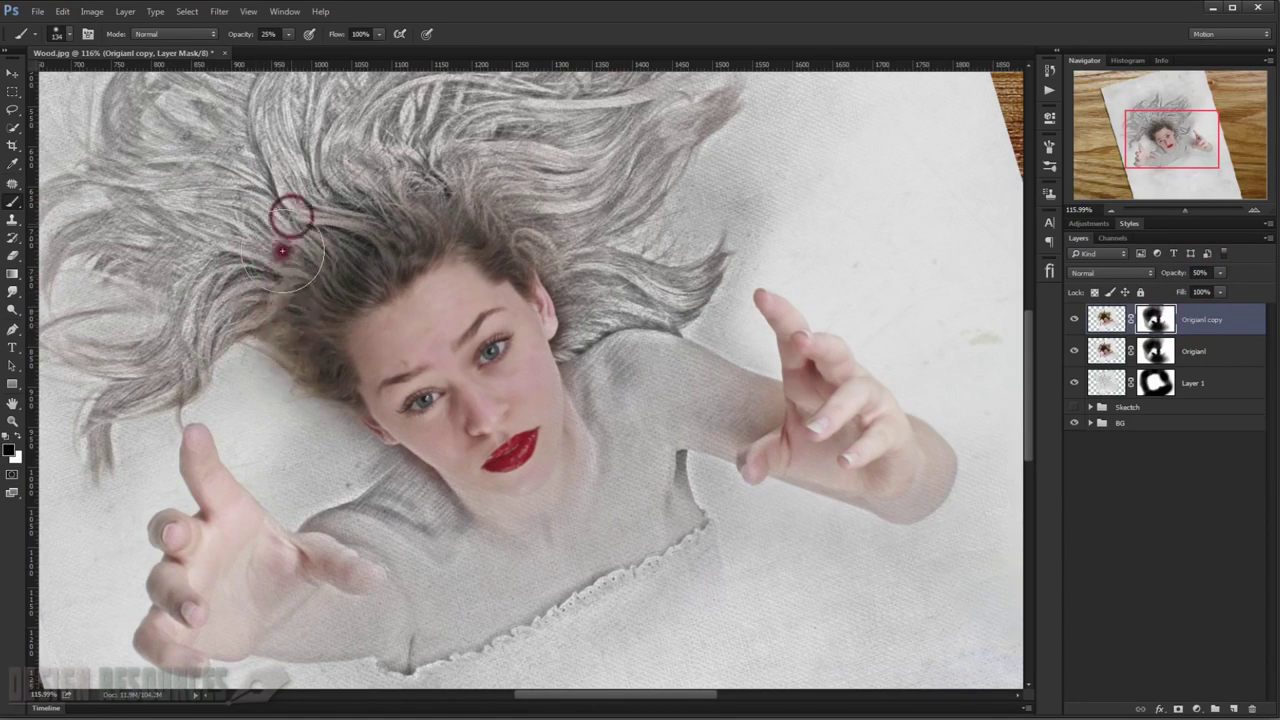
Paint the copy's mask over the hair and around the lips and chin.
mouse_move(283, 258)
mouse_down()
mouse_move(297, 351)
mouse_move(286, 368)
mouse_up()
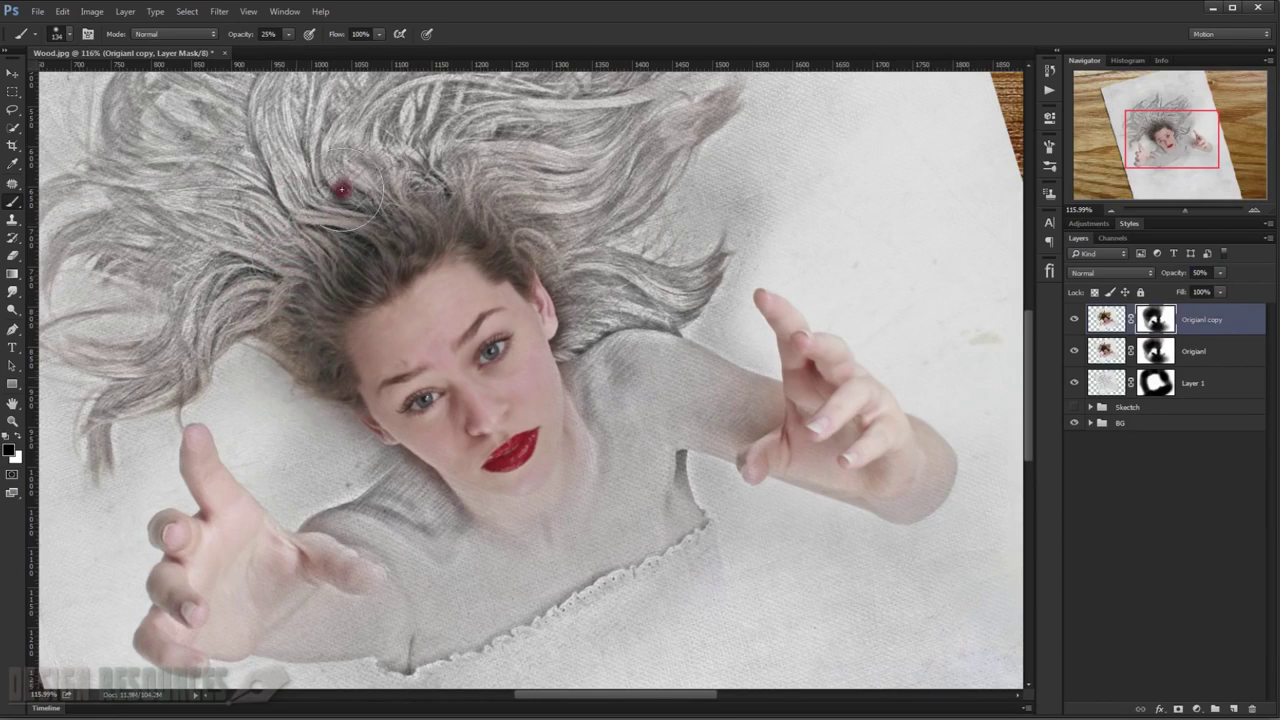
mouse_move(327, 261)
mouse_down()
mouse_move(382, 245)
mouse_move(420, 206)
mouse_move(571, 274)
mouse_move(611, 413)
mouse_up()
scroll(611, 413, up, 2)
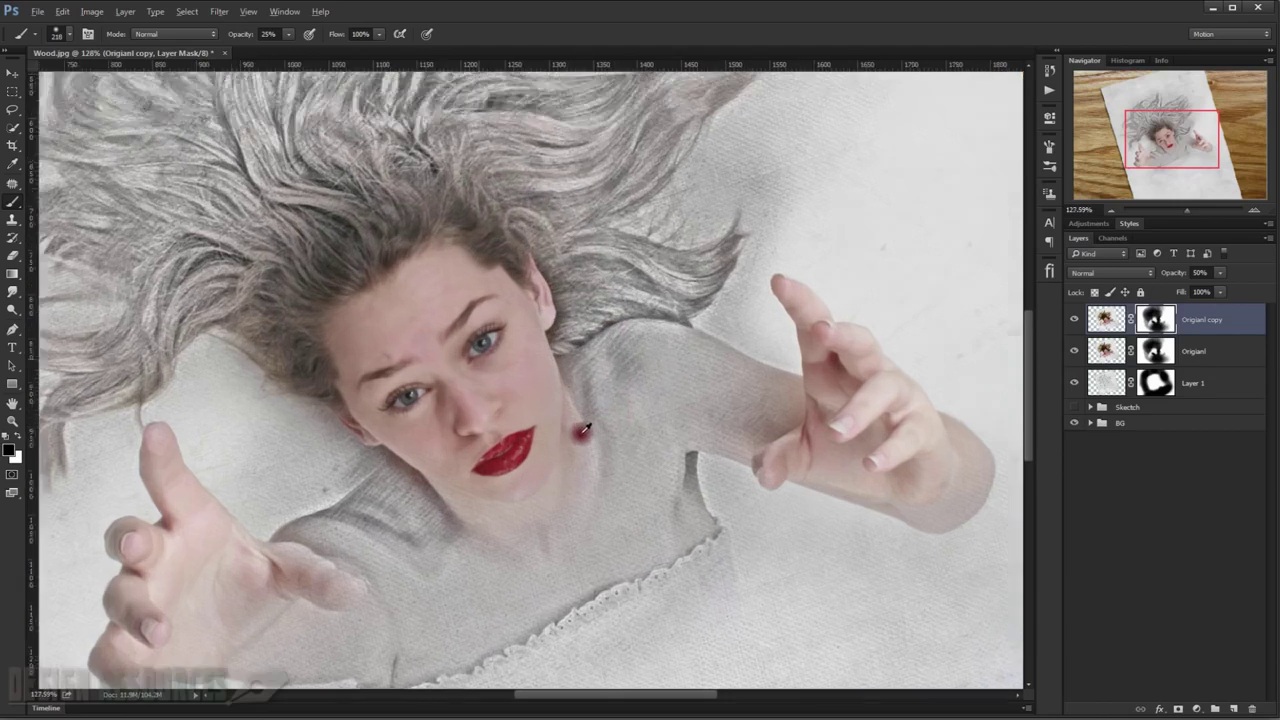
scroll(560, 420, up, 1)
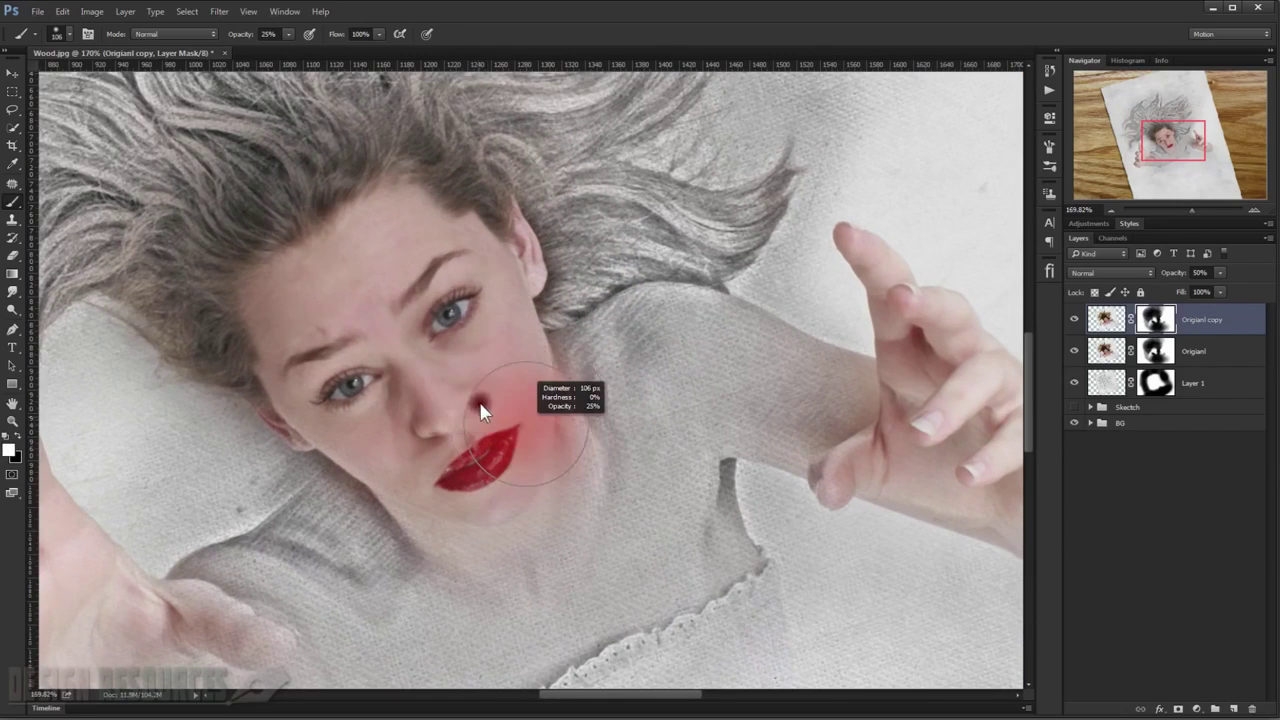
mouse_move(480, 343)
mouse_down()
mouse_move(514, 423)
mouse_move(510, 484)
mouse_move(443, 443)
mouse_move(400, 457)
mouse_up()
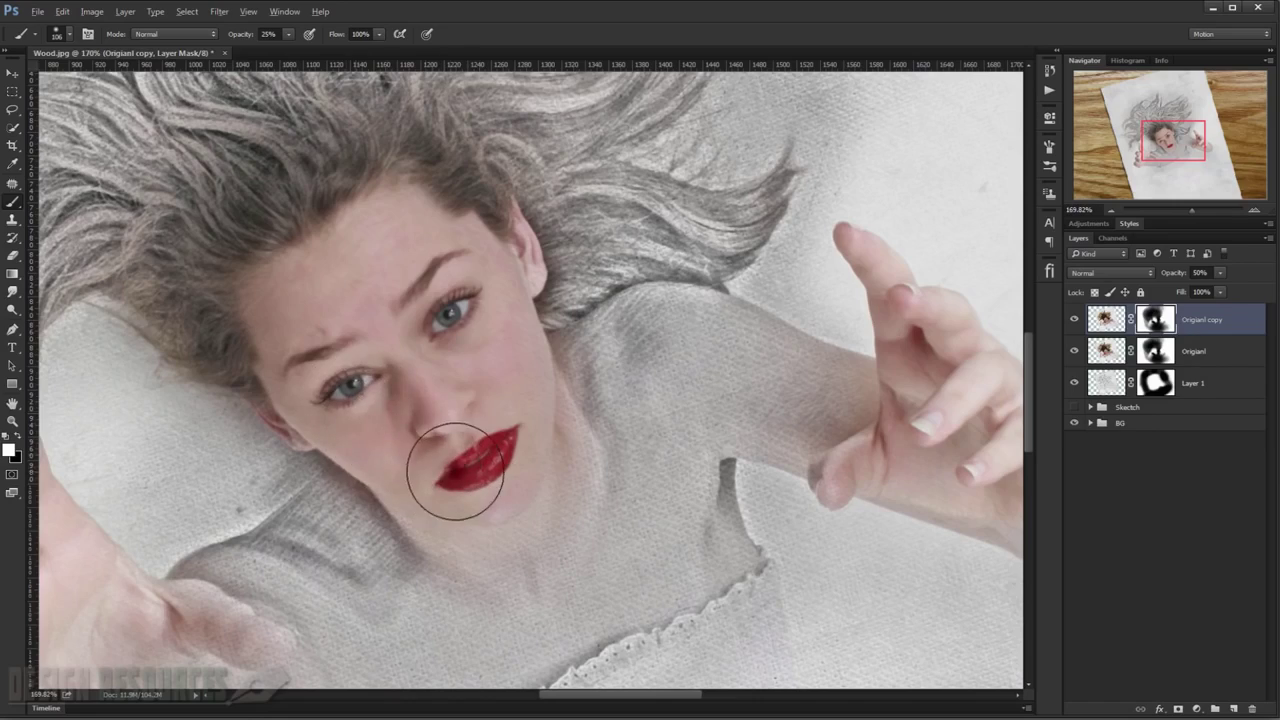
scroll(455, 473, down, 3)
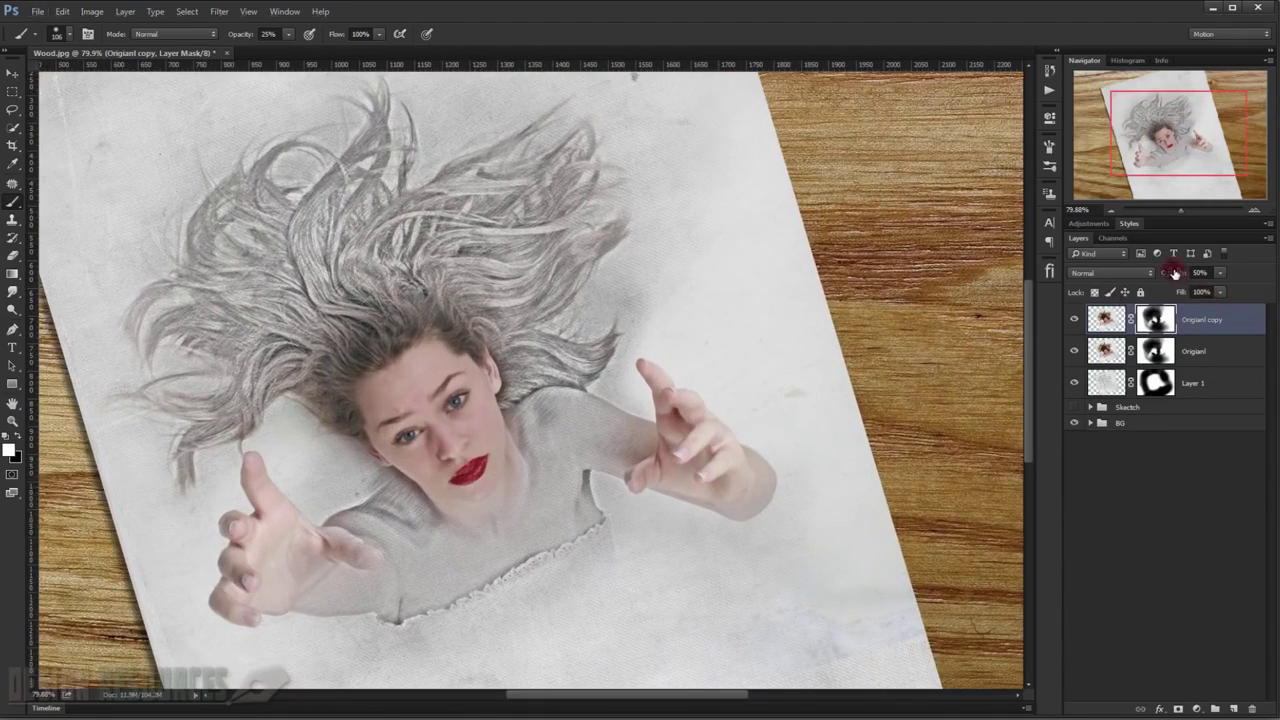
scroll(330, 540, up, 1)
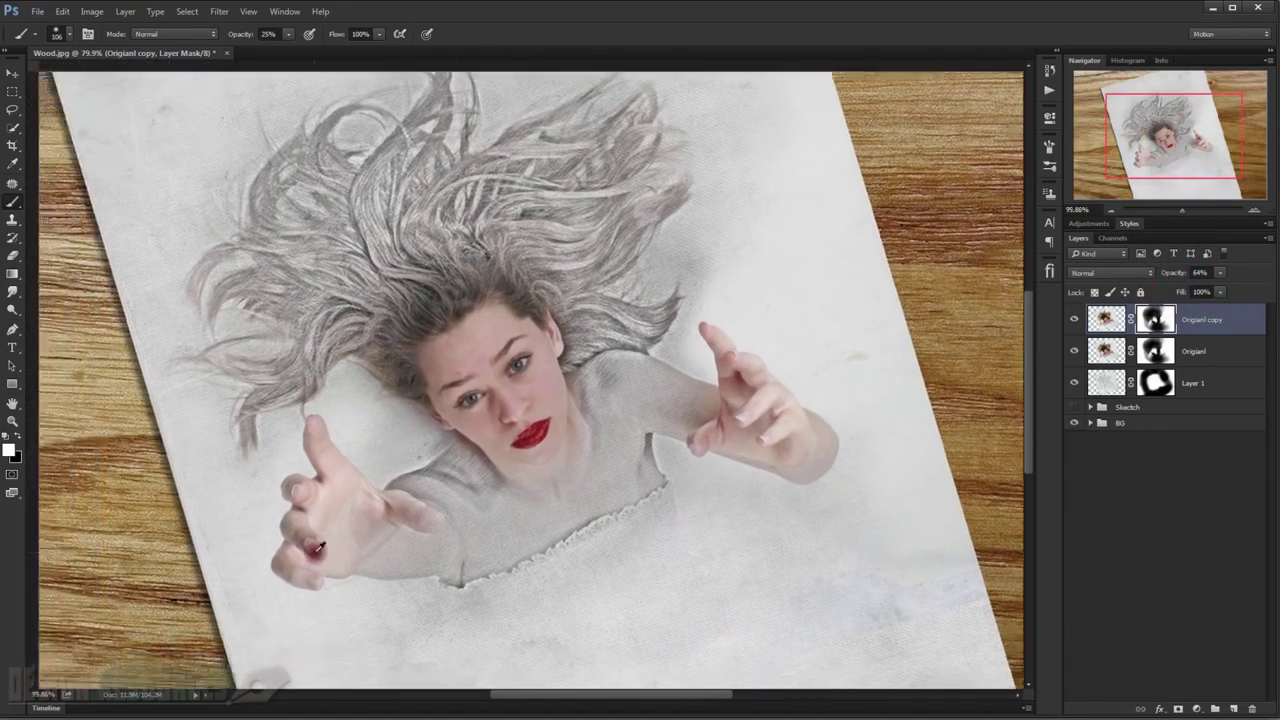
scroll(350, 535, up, 2)
scroll(348, 532, up, 1)
Paint the fingers with a smaller brush so the pale finger shows more solid colour.
drag(348, 532, 329, 523)
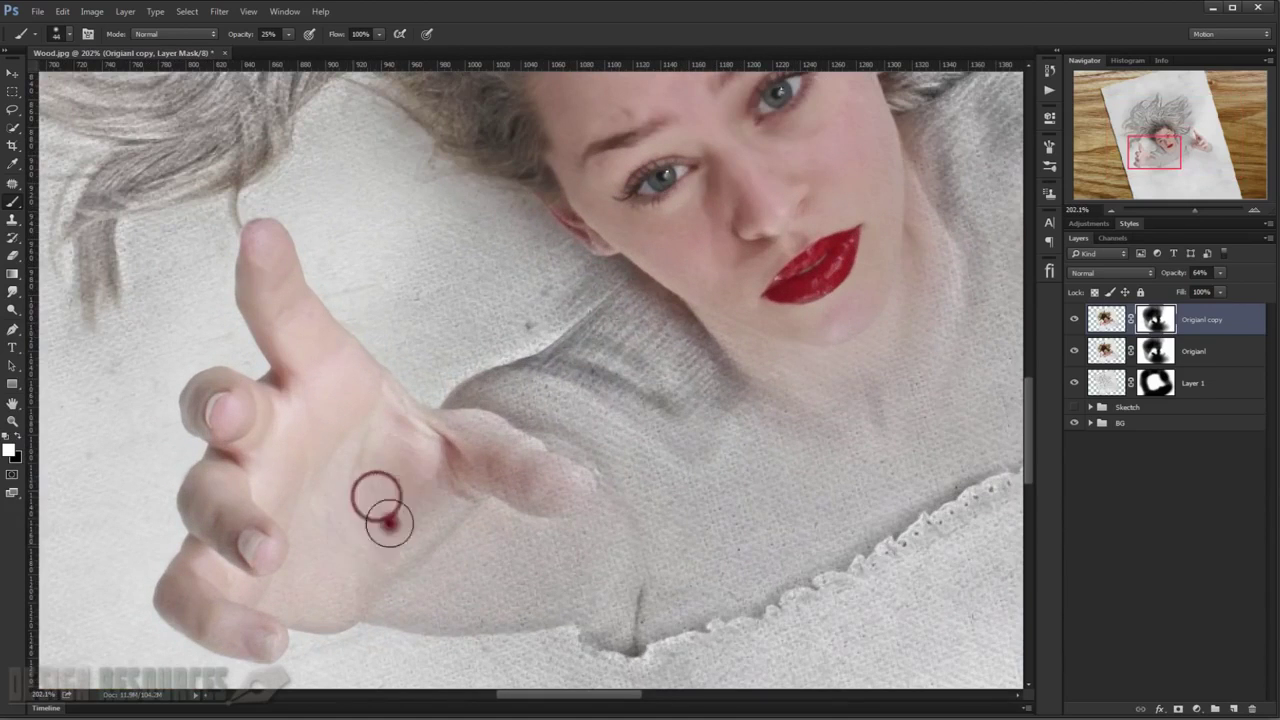
mouse_move(461, 483)
mouse_down()
mouse_move(517, 463)
mouse_move(480, 443)
mouse_move(557, 494)
mouse_move(383, 543)
mouse_move(394, 563)
mouse_move(363, 586)
mouse_move(264, 622)
mouse_up()
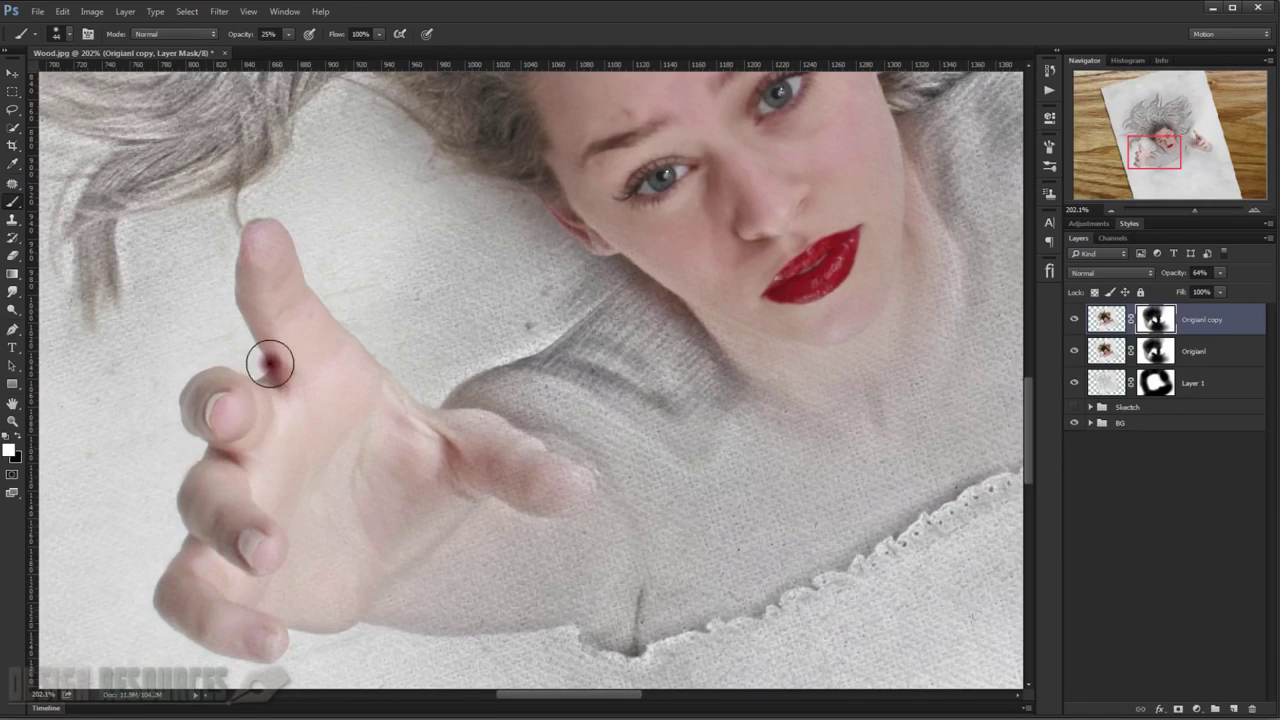
scroll(608, 465, down, 2)
scroll(608, 465, down, 3)
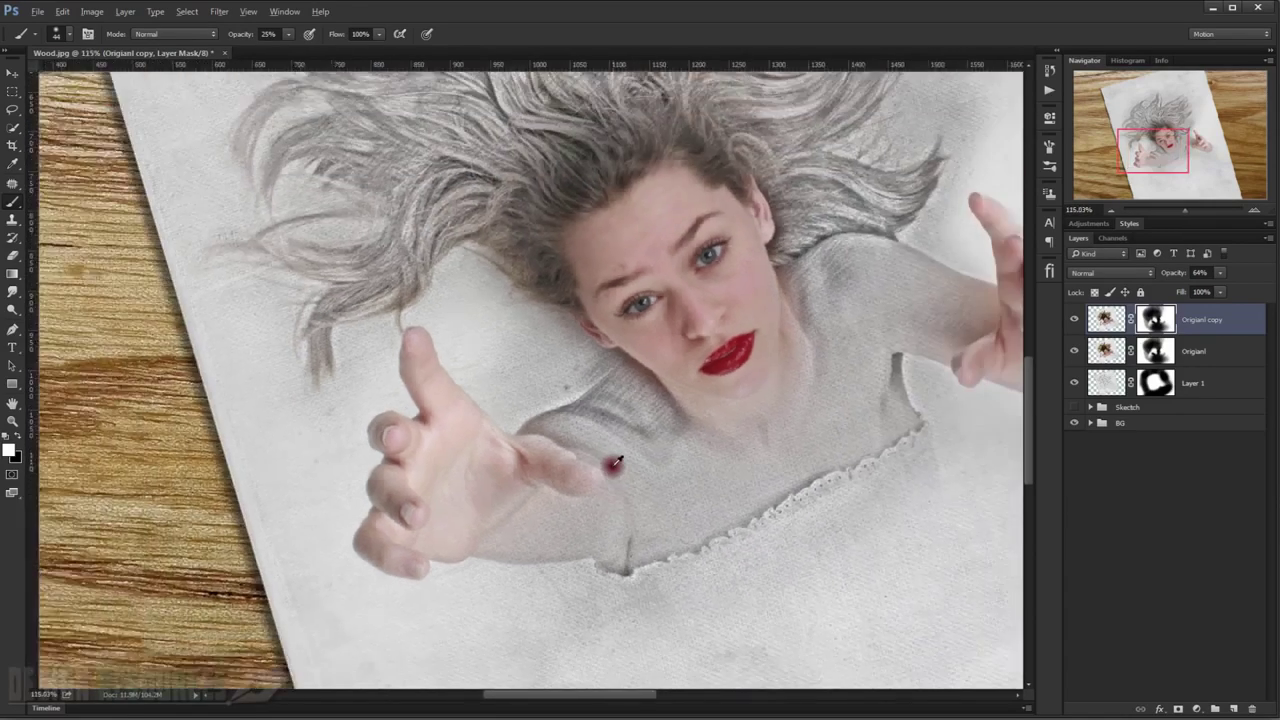
scroll(608, 465, down, 2)
scroll(612, 463, down, 1)
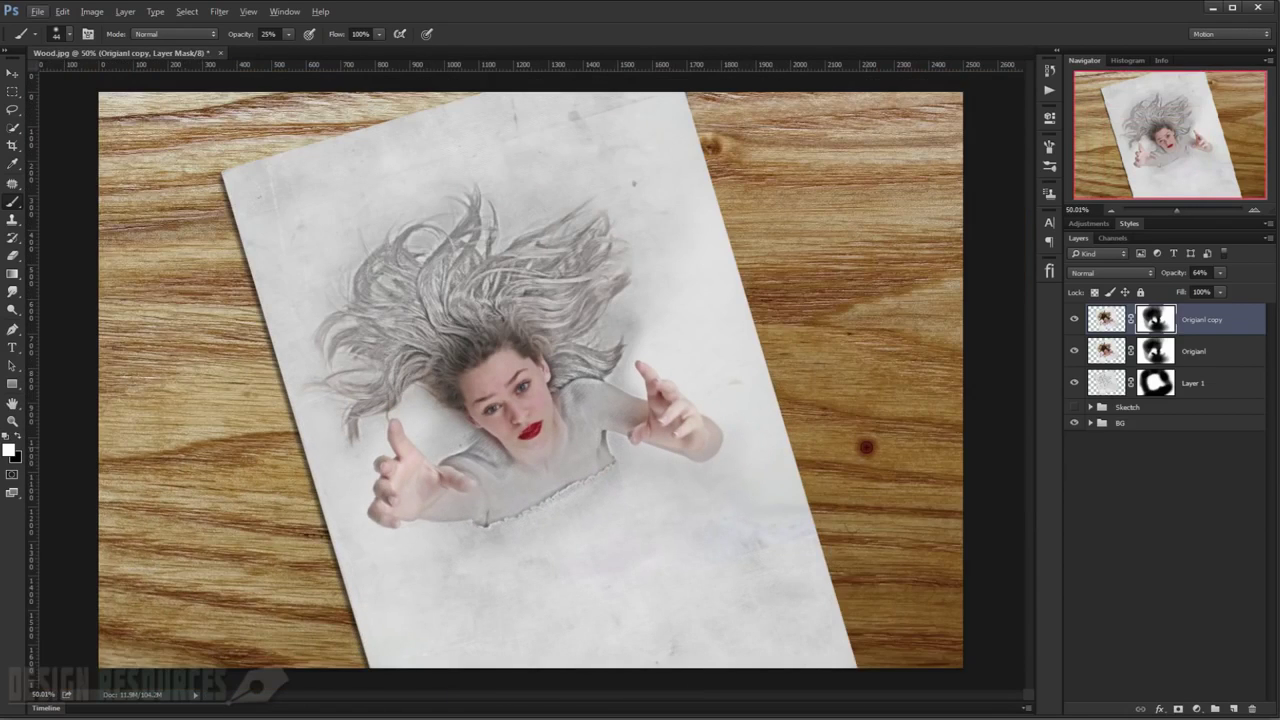
scroll(512, 420, up, 1)
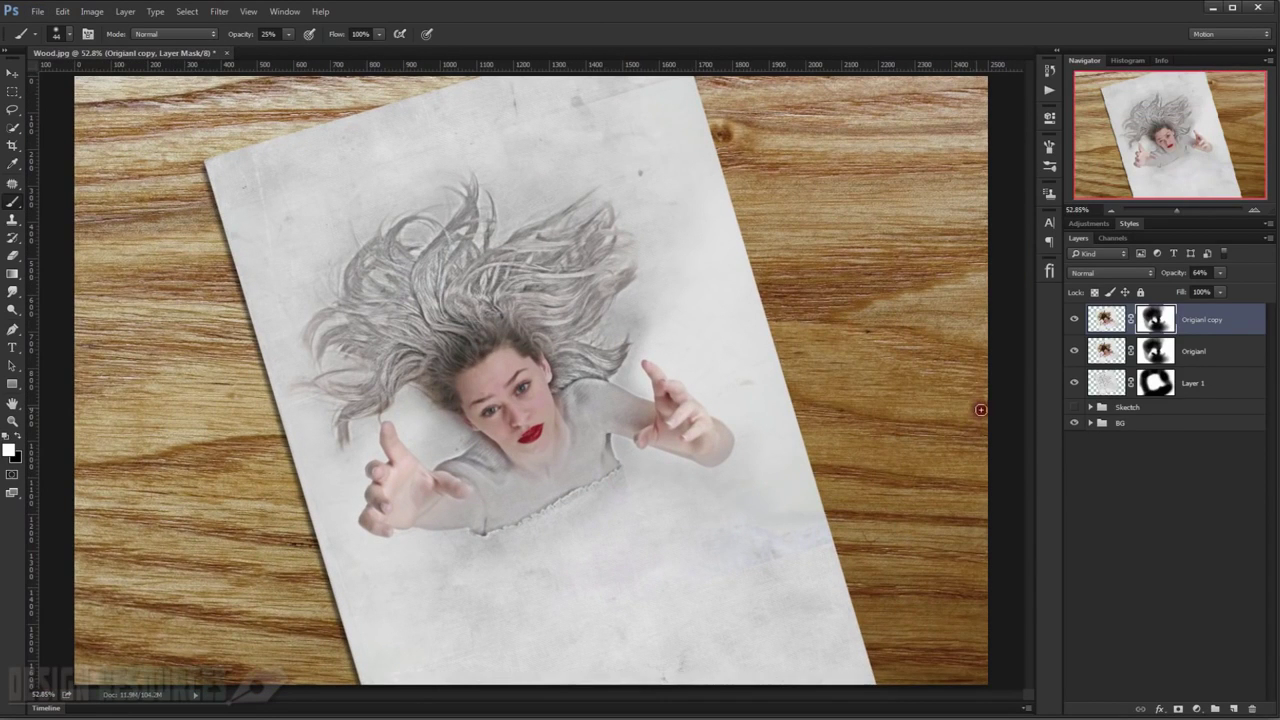
Add a Curves adjustment layer and switch it to the Red channel.
click(1198, 709)
click(1216, 526)
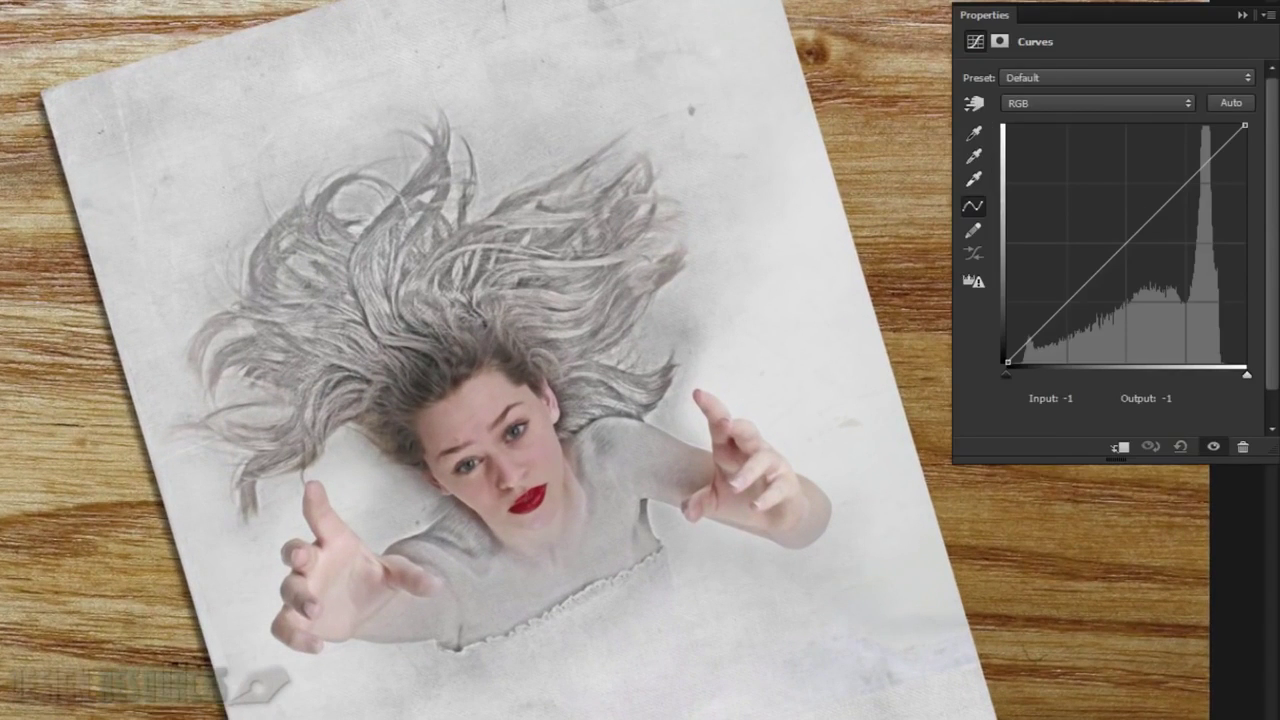
click(1120, 303)
click(1076, 103)
click(1062, 130)
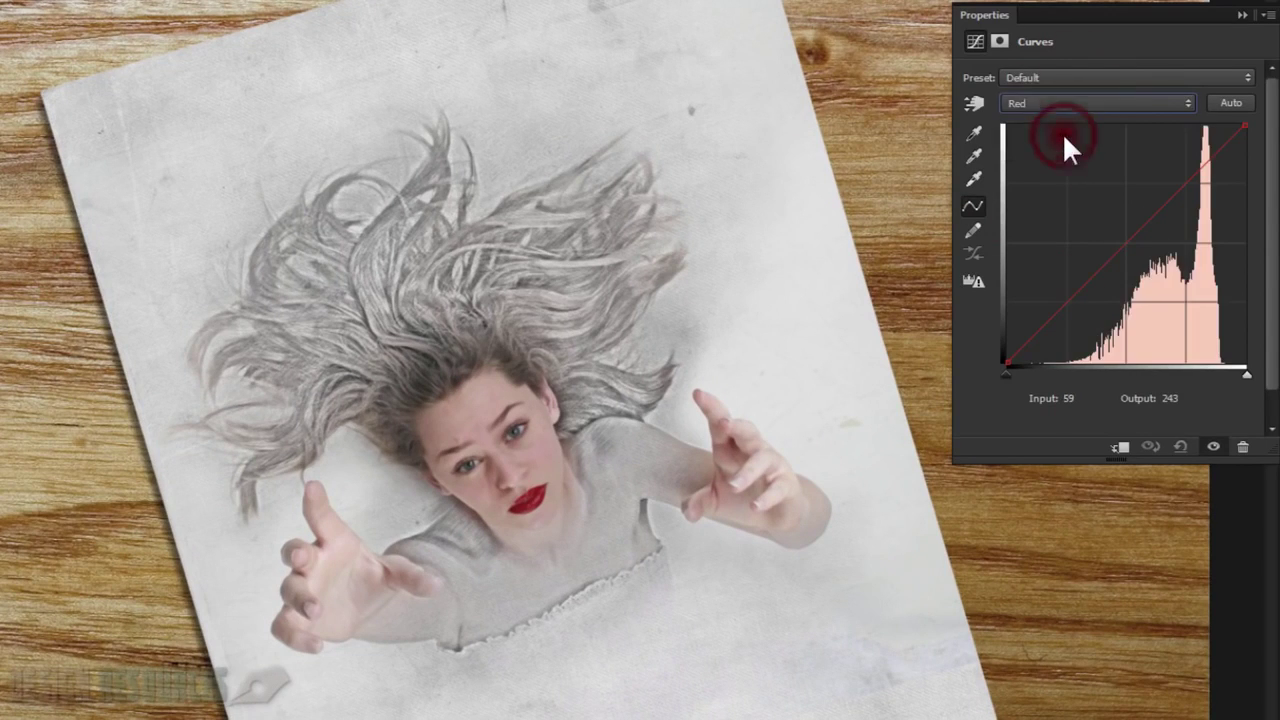
click(1097, 256)
Add shadow, midtone and highlight points on the red curve and lift them for a pink tint.
click(1066, 305)
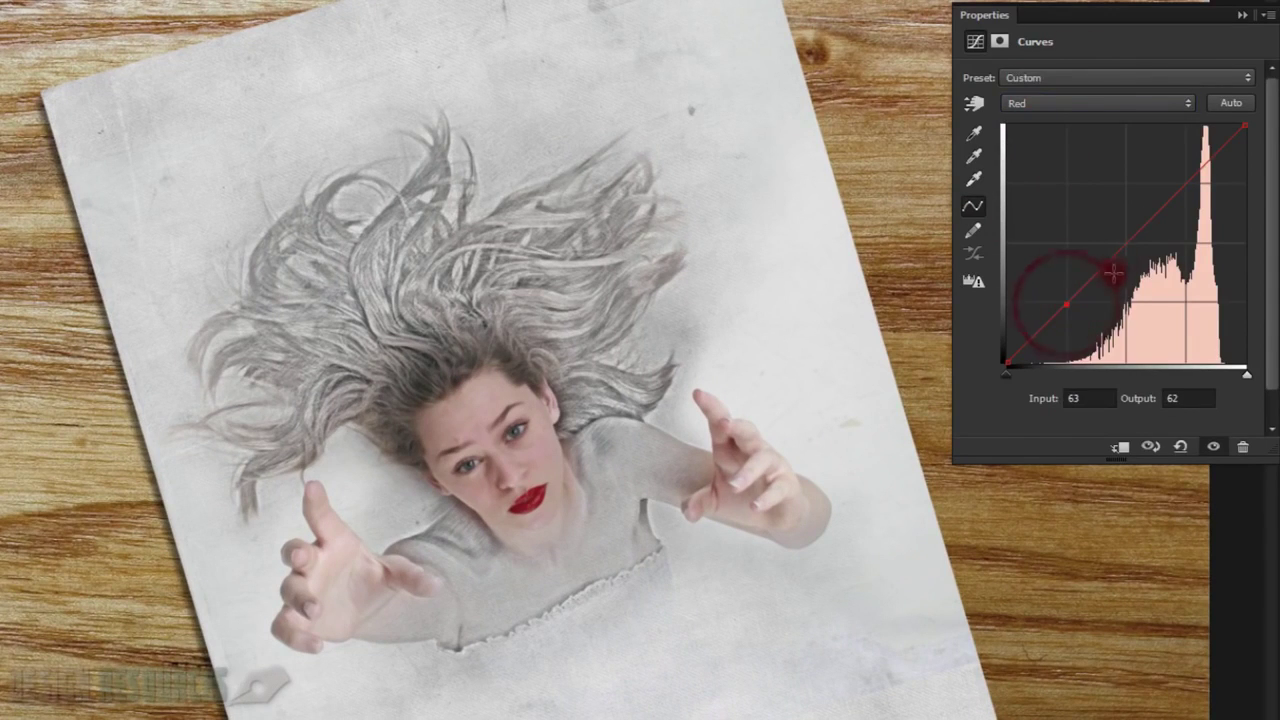
click(1128, 245)
click(1186, 183)
click(1057, 318)
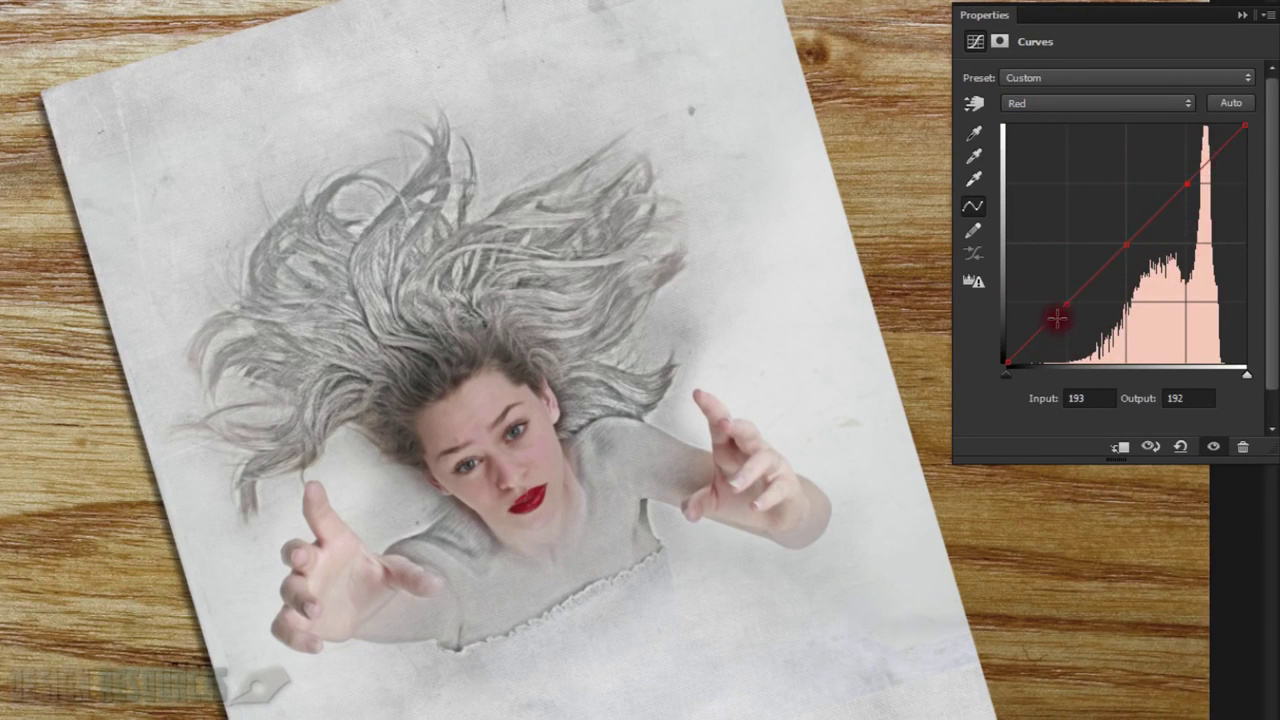
mouse_move(1063, 308)
mouse_down()
mouse_move(1051, 286)
mouse_move(1056, 302)
mouse_up()
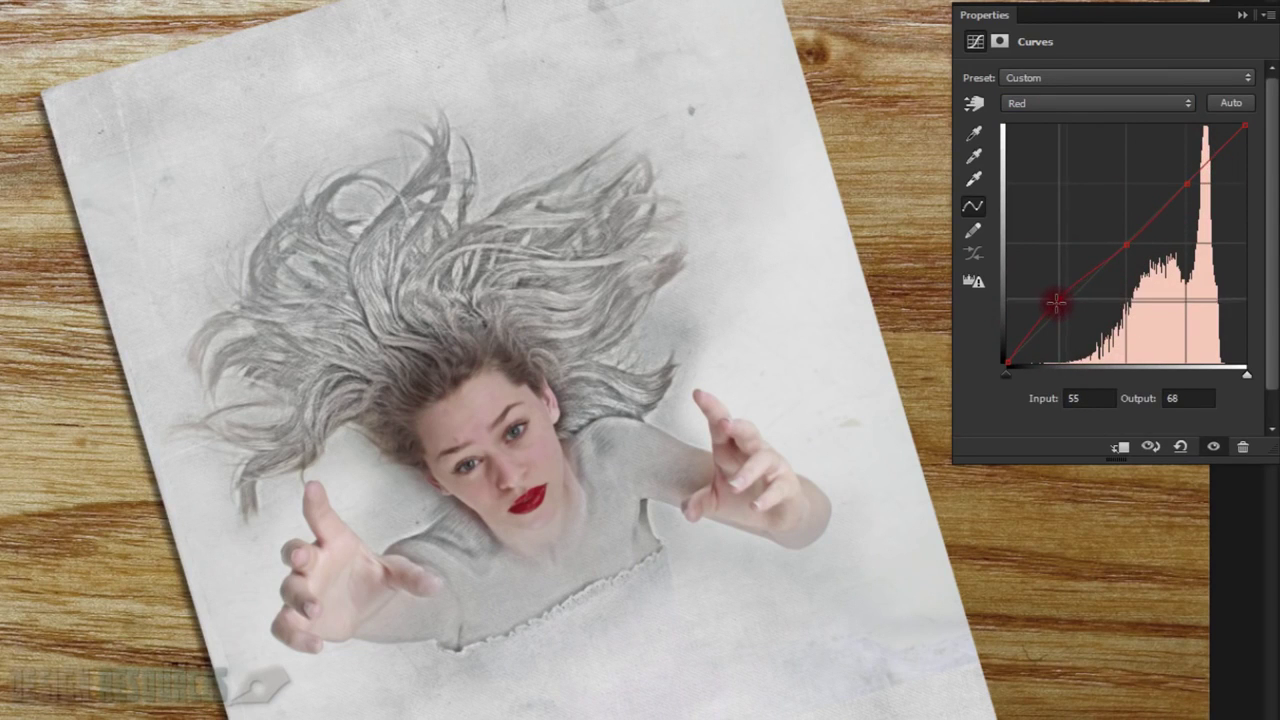
drag(1122, 251, 1113, 247)
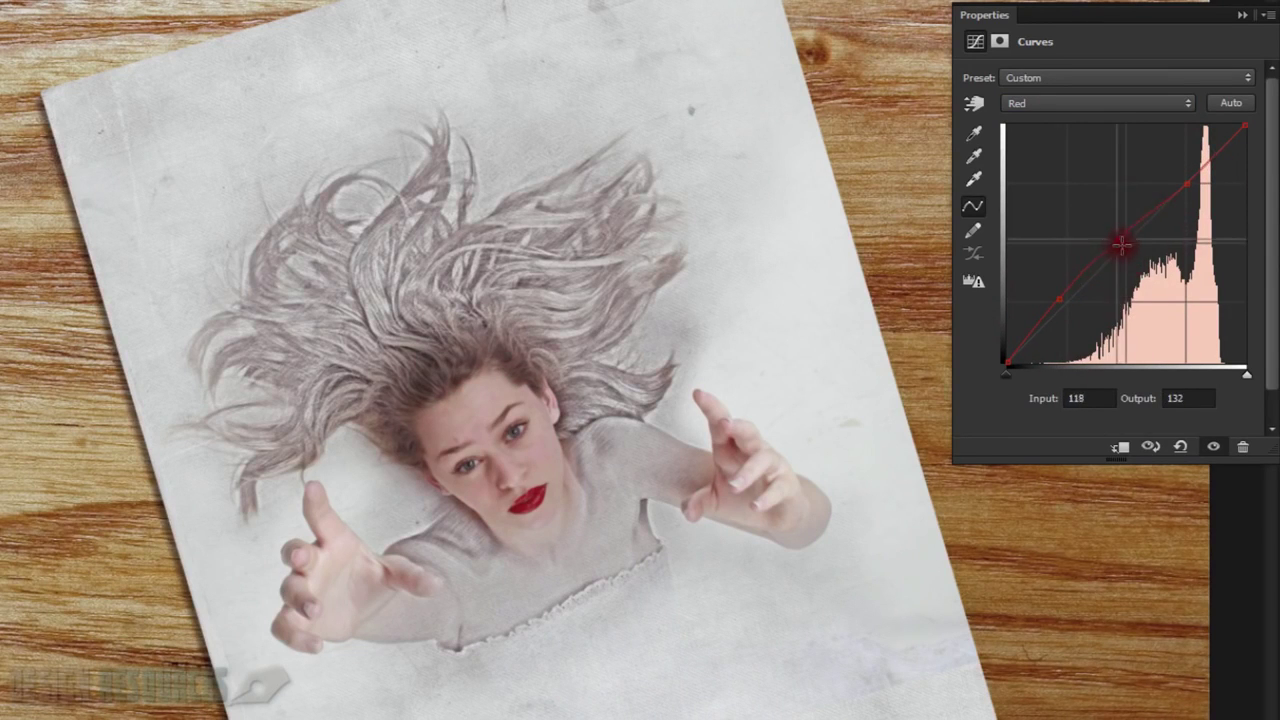
click(1079, 272)
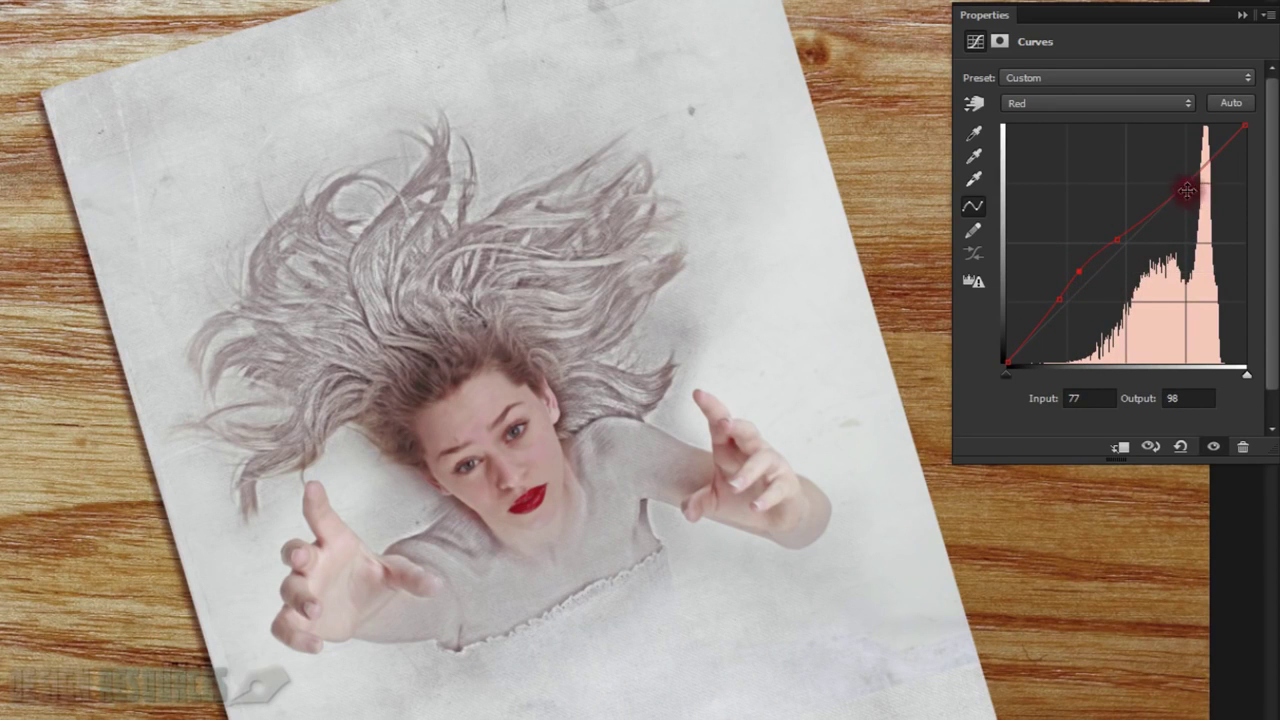
mouse_move(1186, 190)
mouse_down()
mouse_move(1184, 178)
mouse_move(1155, 200)
mouse_move(1176, 176)
mouse_up()
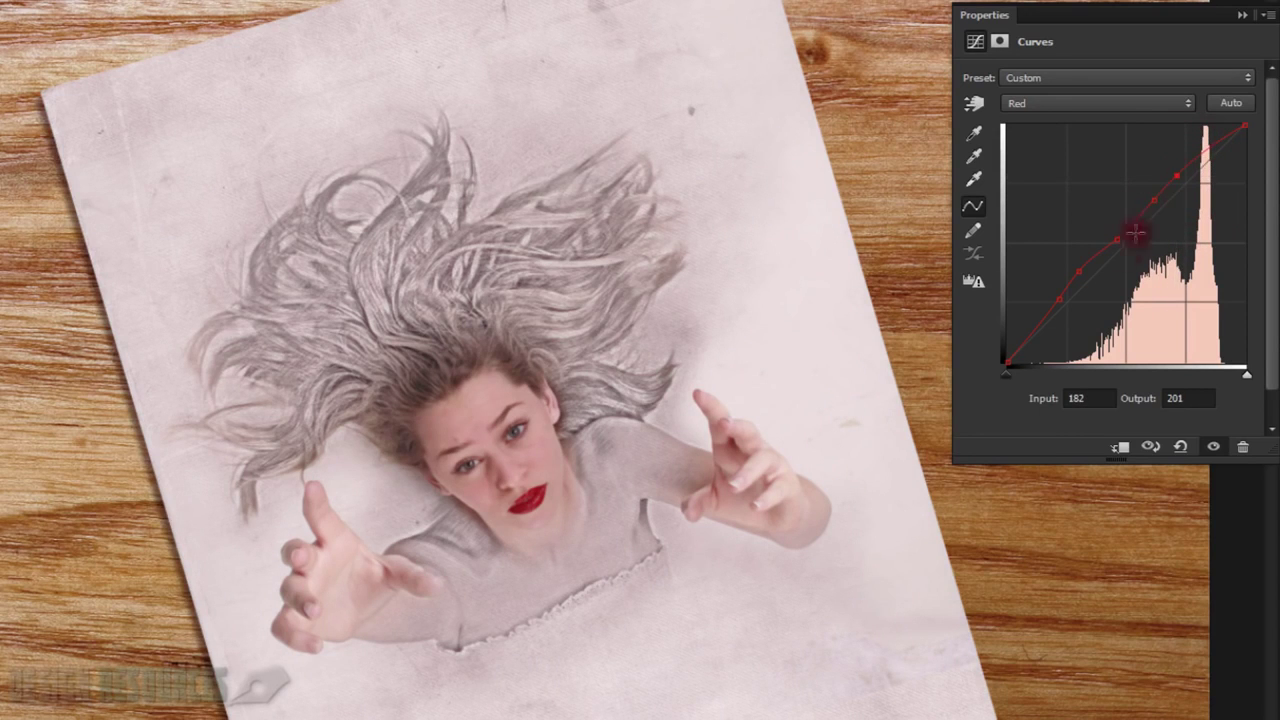
Add further low and midtone points to fine-tune the red shadows and lower midtones.
click(1057, 301)
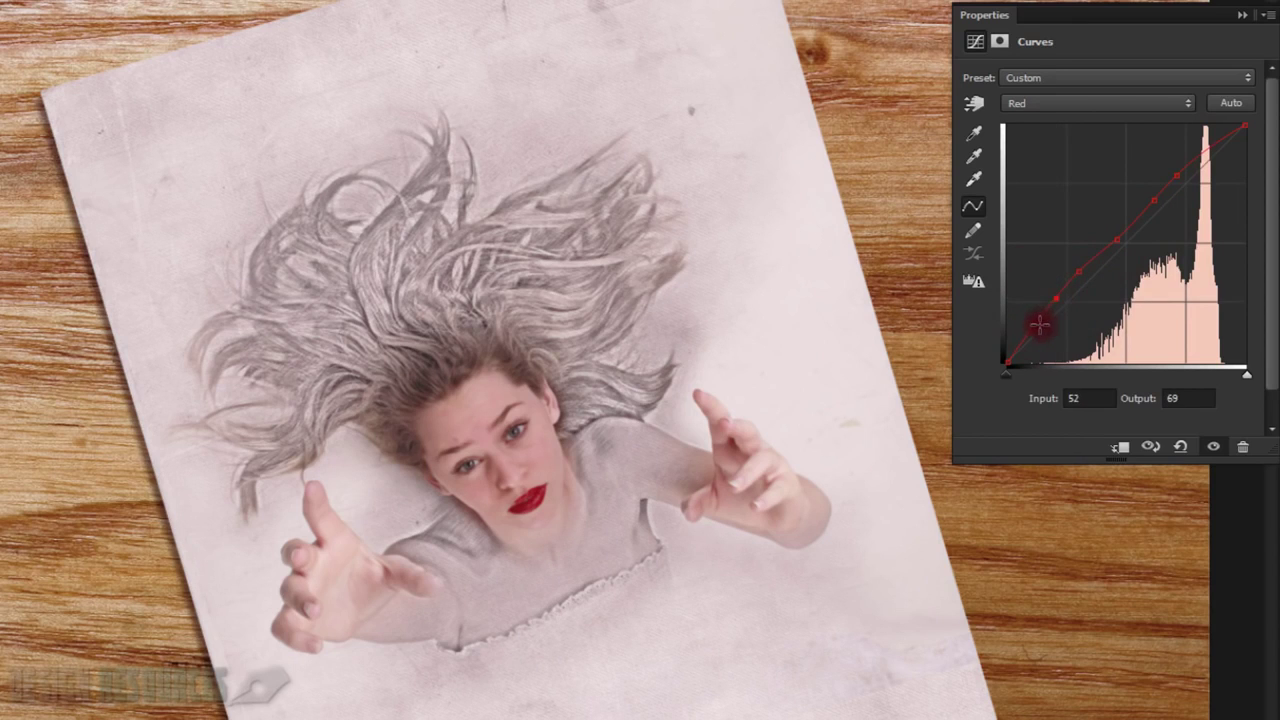
click(1032, 322)
drag(1032, 322, 1041, 324)
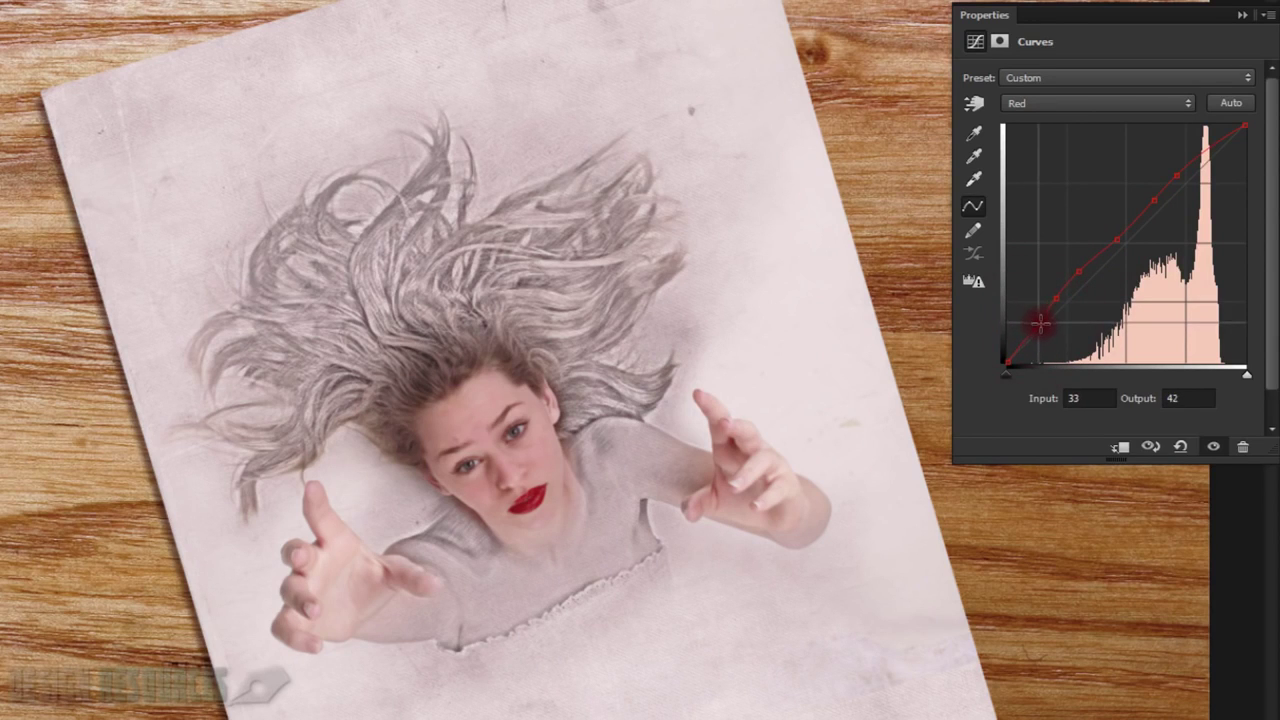
click(1059, 298)
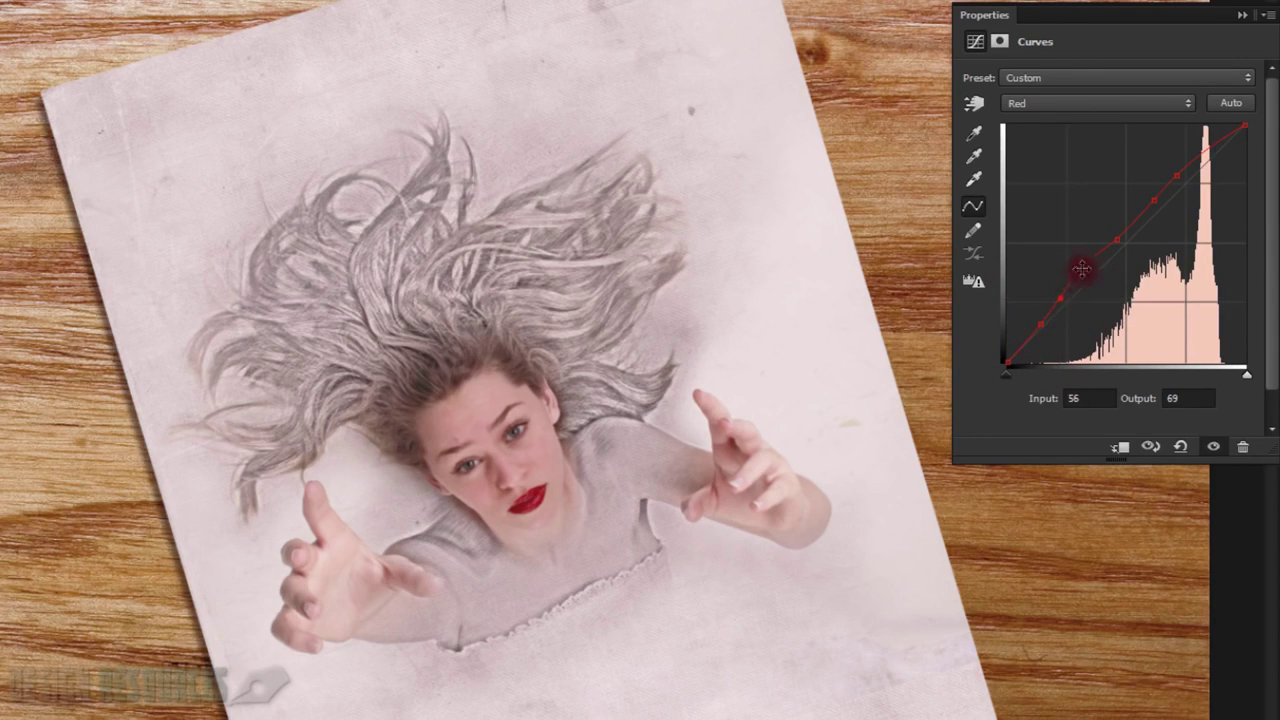
click(1118, 236)
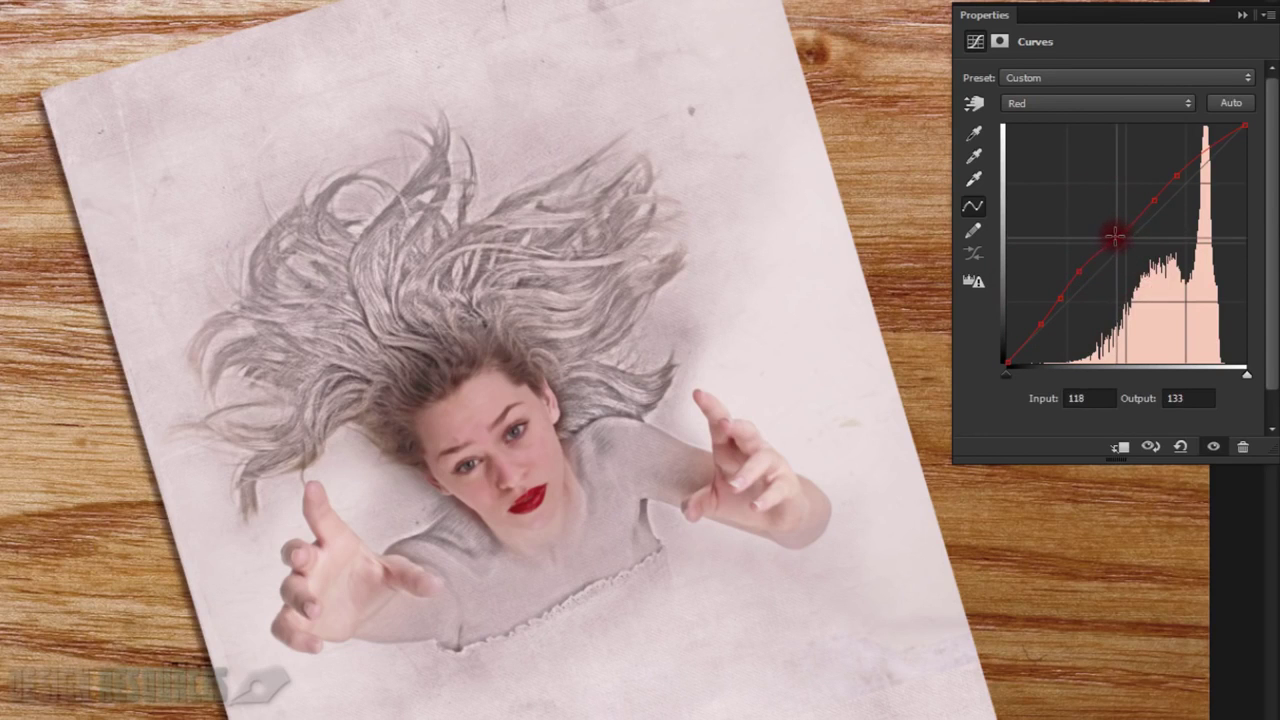
Switch the curve to Green and raise its low, middle and upper points toward pale cream.
click(1099, 101)
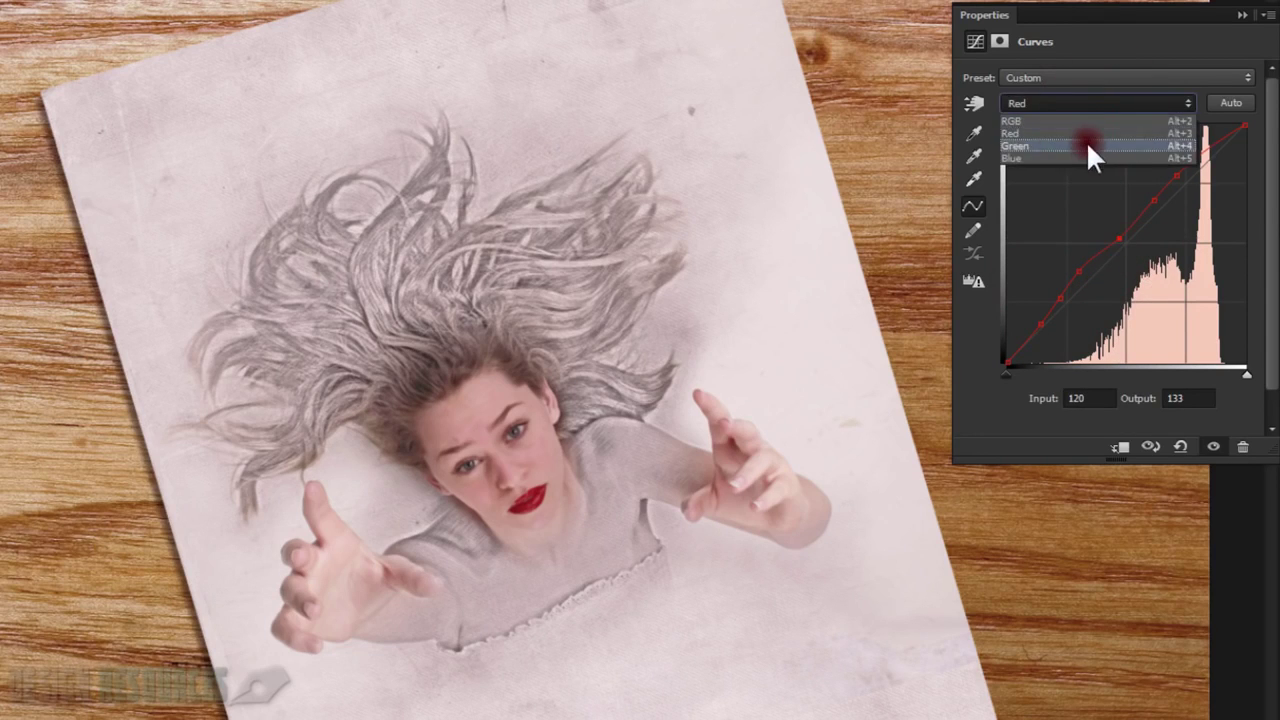
click(1087, 145)
drag(1062, 308, 1057, 306)
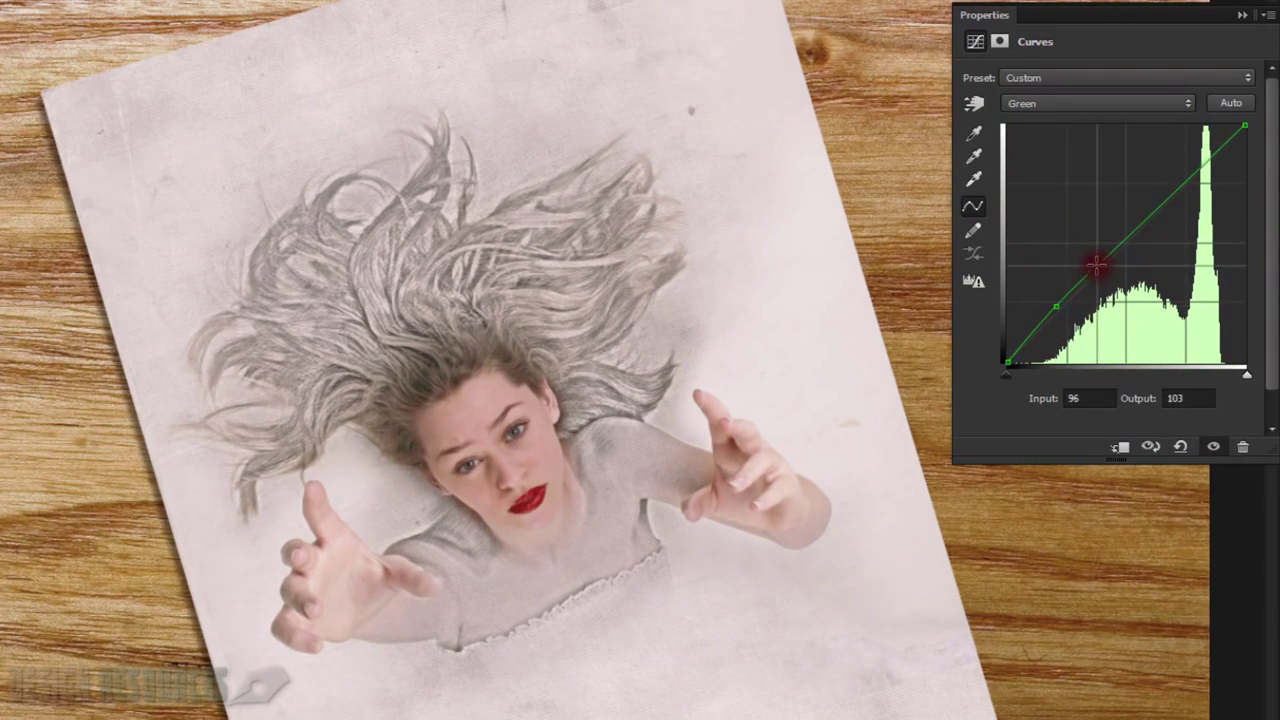
drag(1096, 266, 1099, 265)
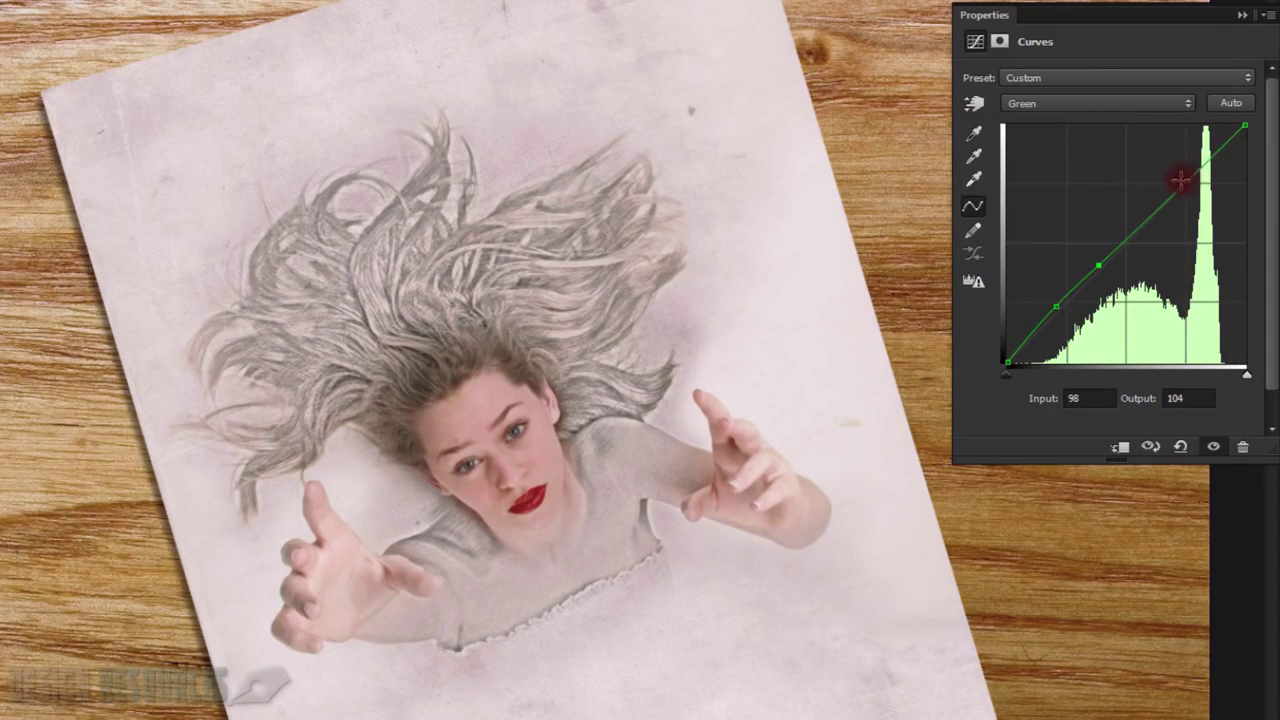
drag(1178, 188, 1168, 178)
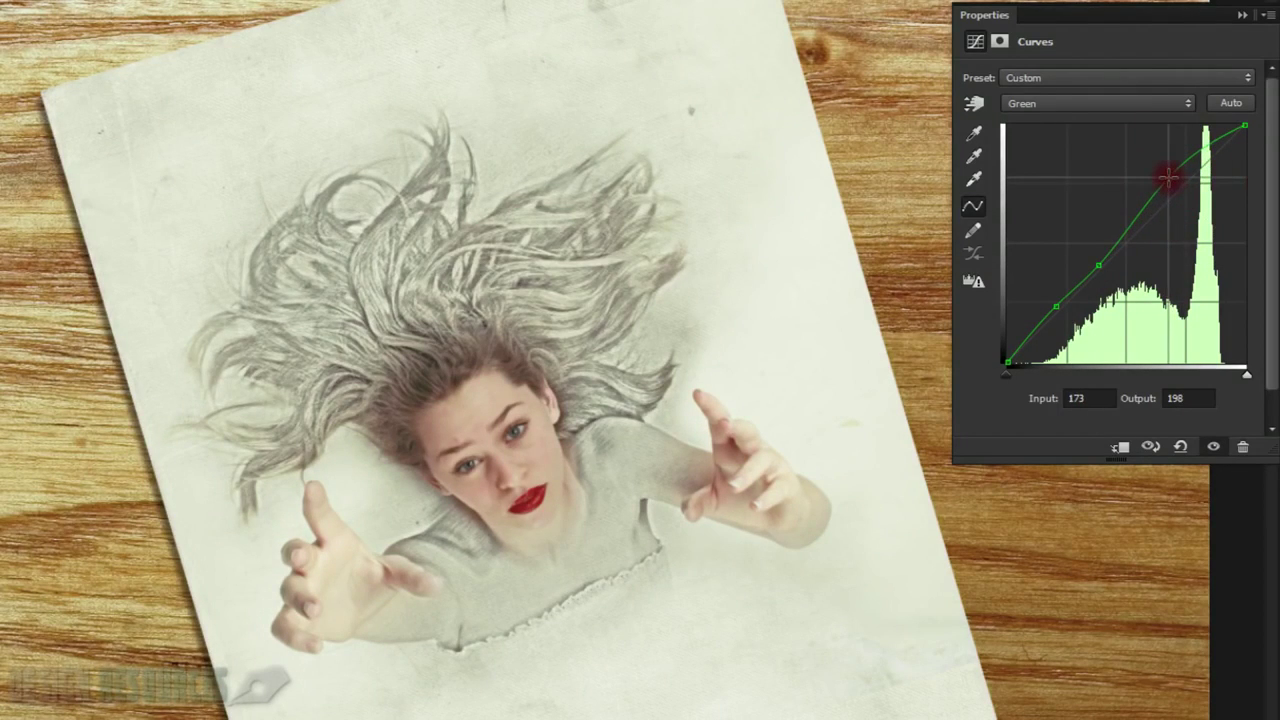
click(1129, 226)
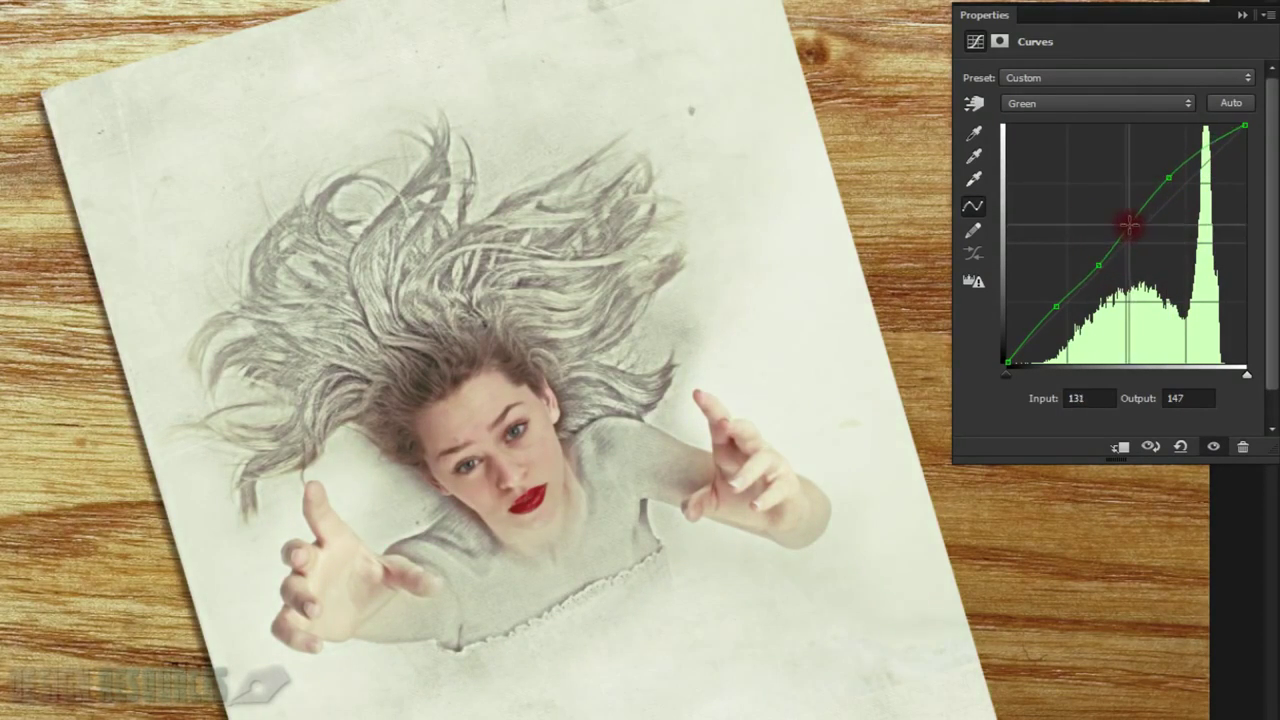
drag(1129, 226, 1126, 226)
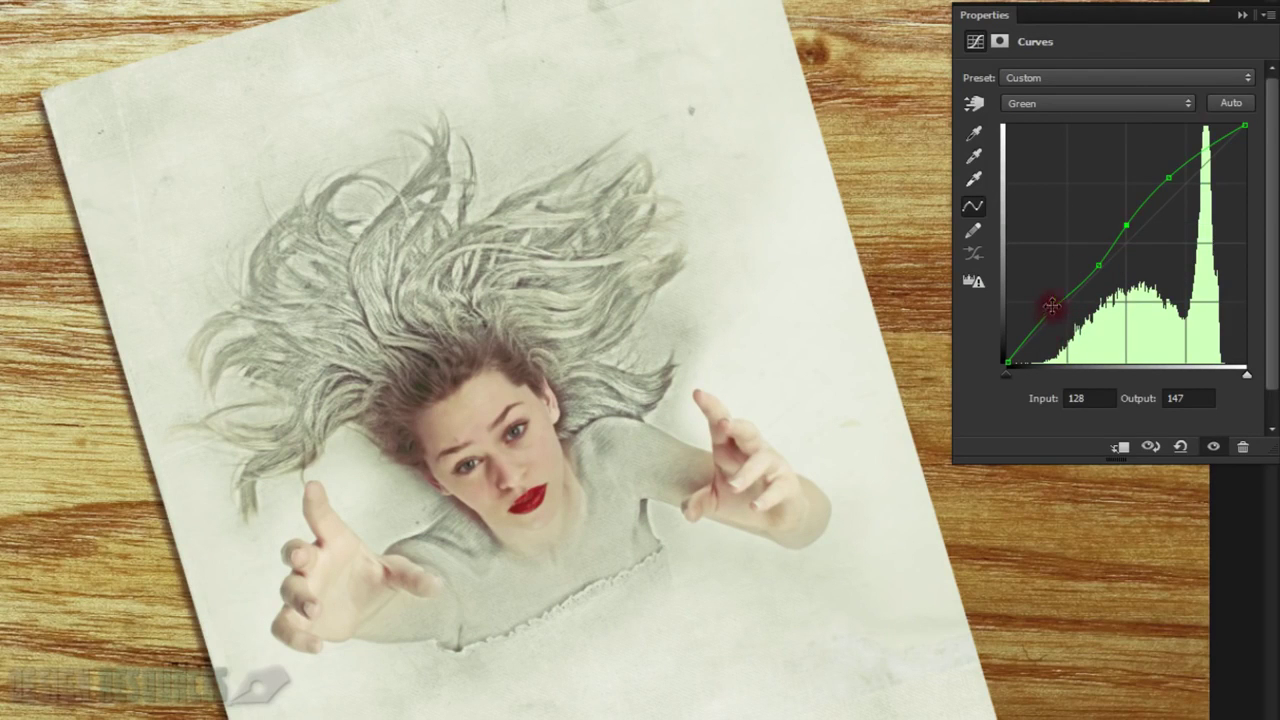
click(1242, 15)
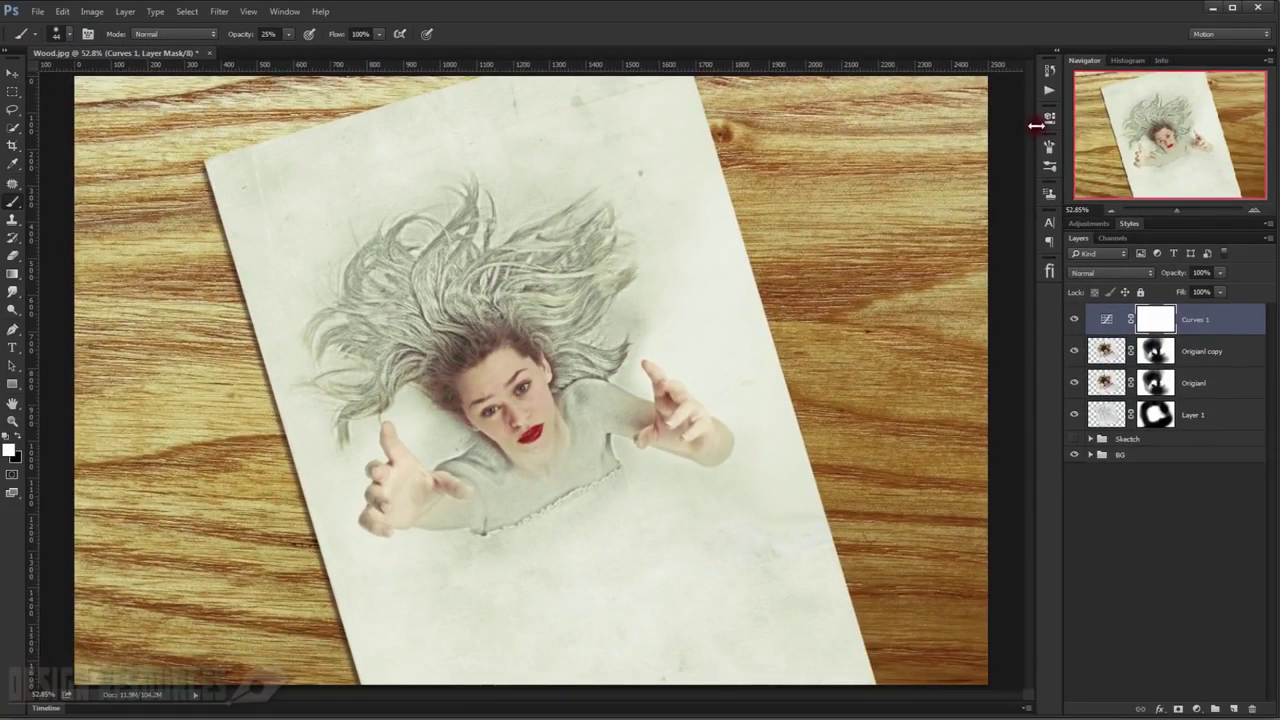
click(1073, 323)
scroll(491, 437, up, 3)
scroll(493, 432, down, 1)
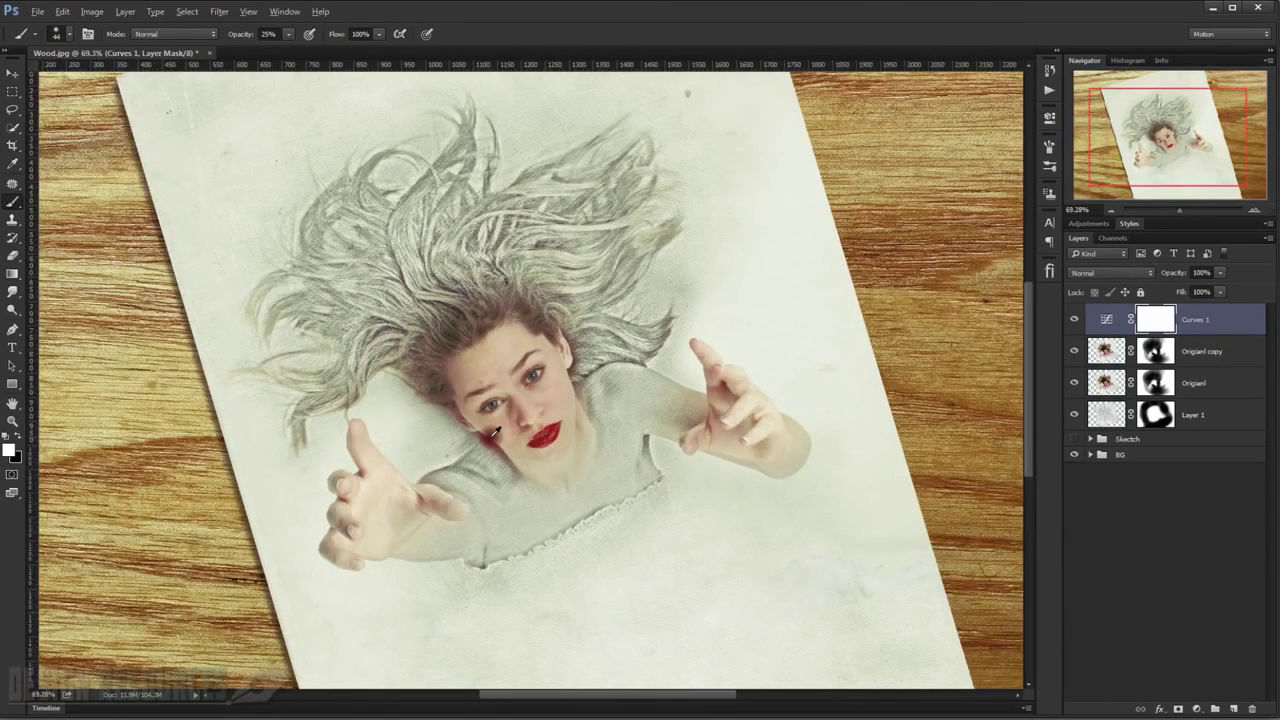
scroll(495, 432, down, 2)
scroll(495, 432, down, 1)
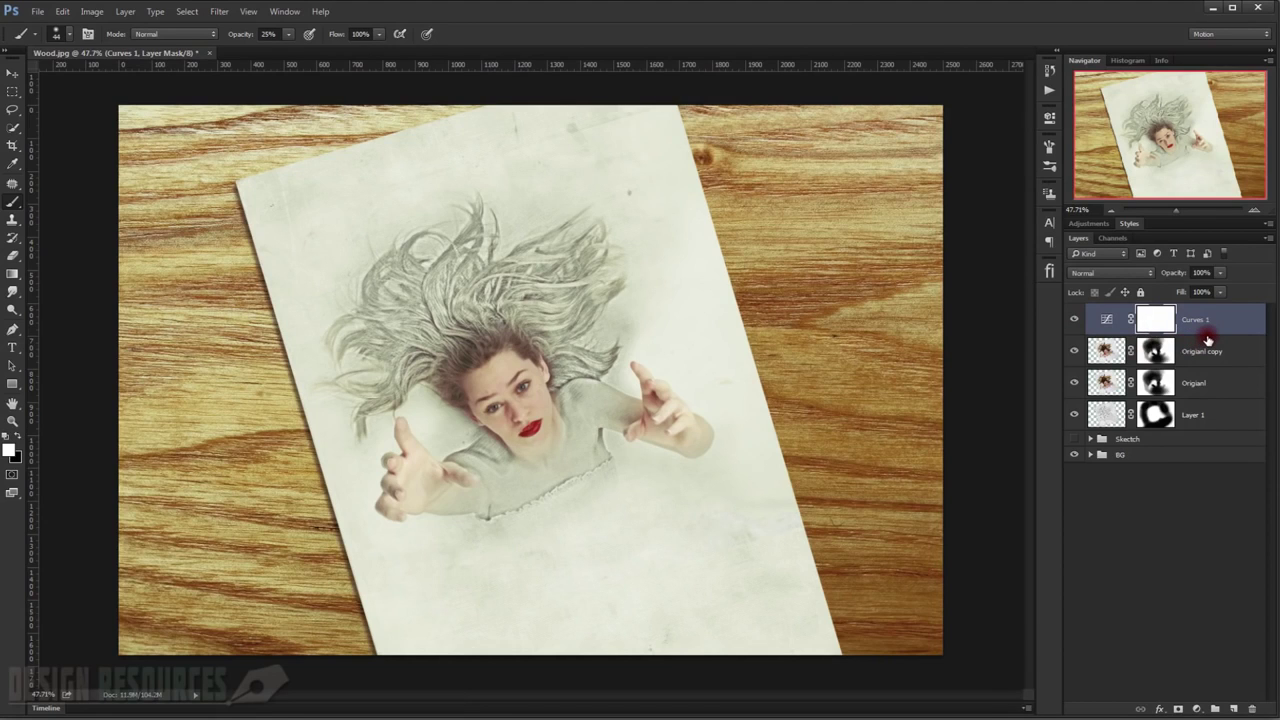
Merge visible layers into a desaturated Linear Light layer and apply the High Pass filter.
key(ctrl+shift+alt+e)
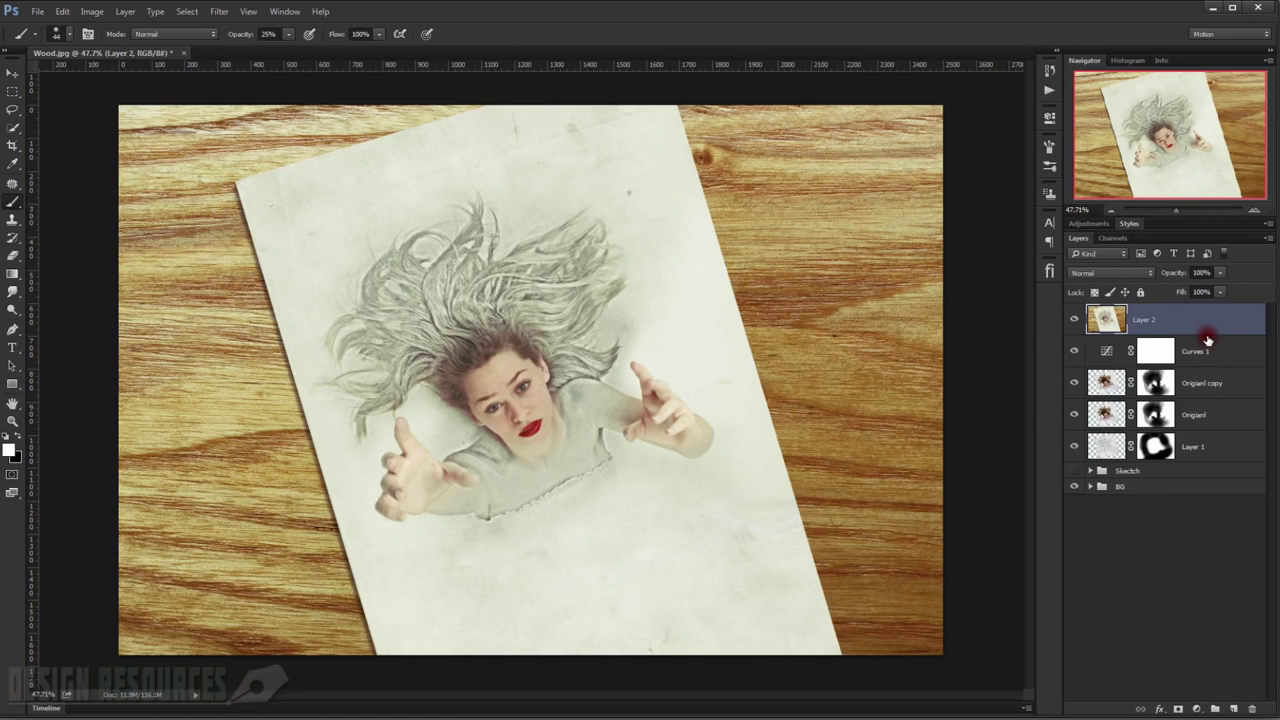
key(ctrl+shift+u)
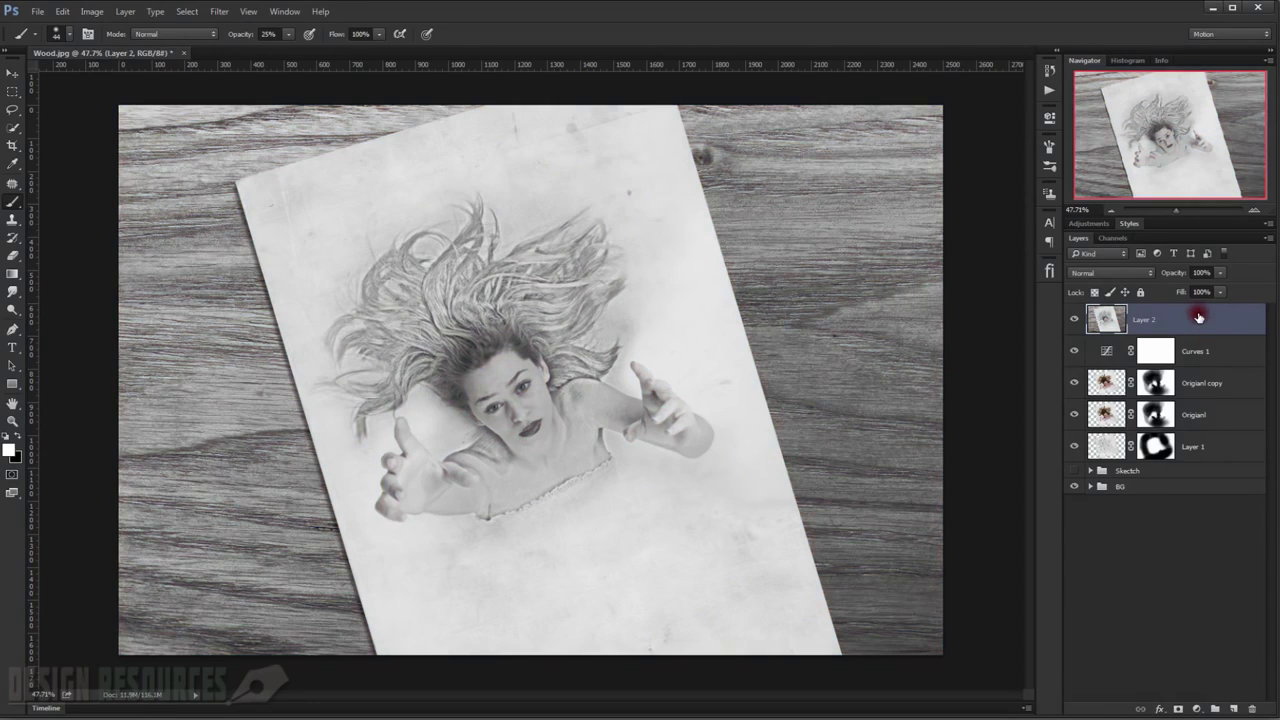
click(1105, 268)
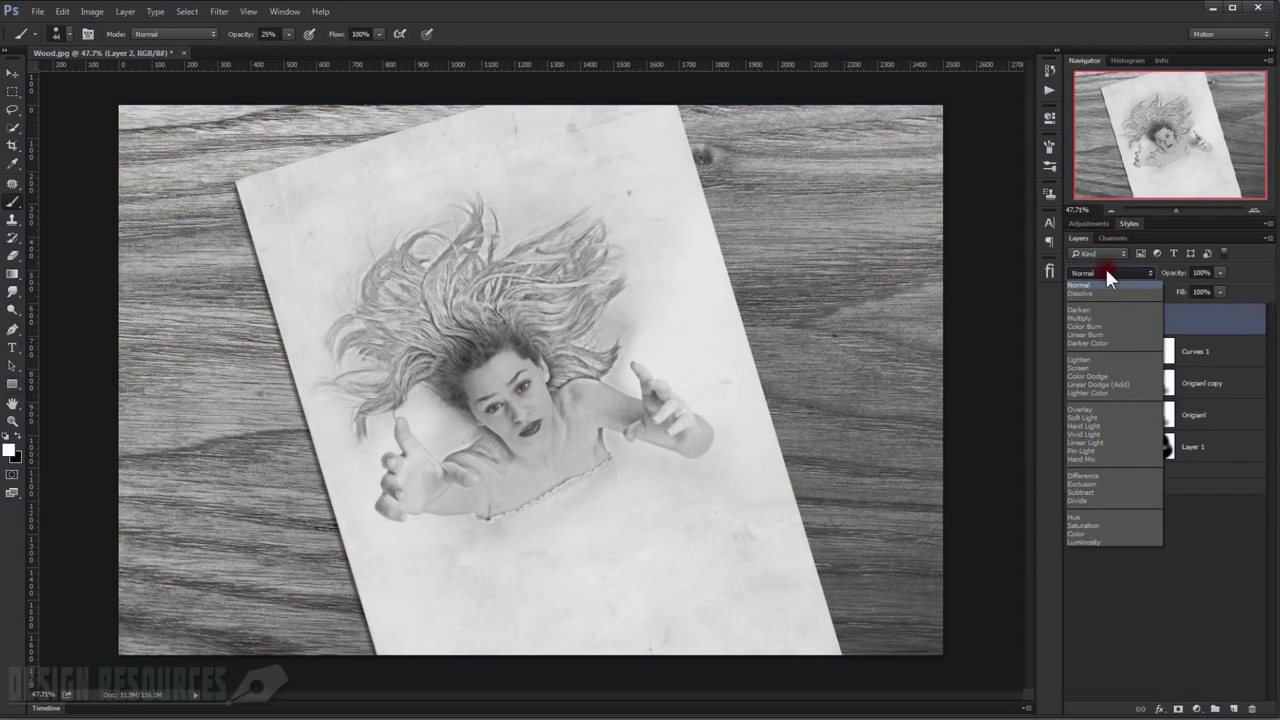
click(1112, 441)
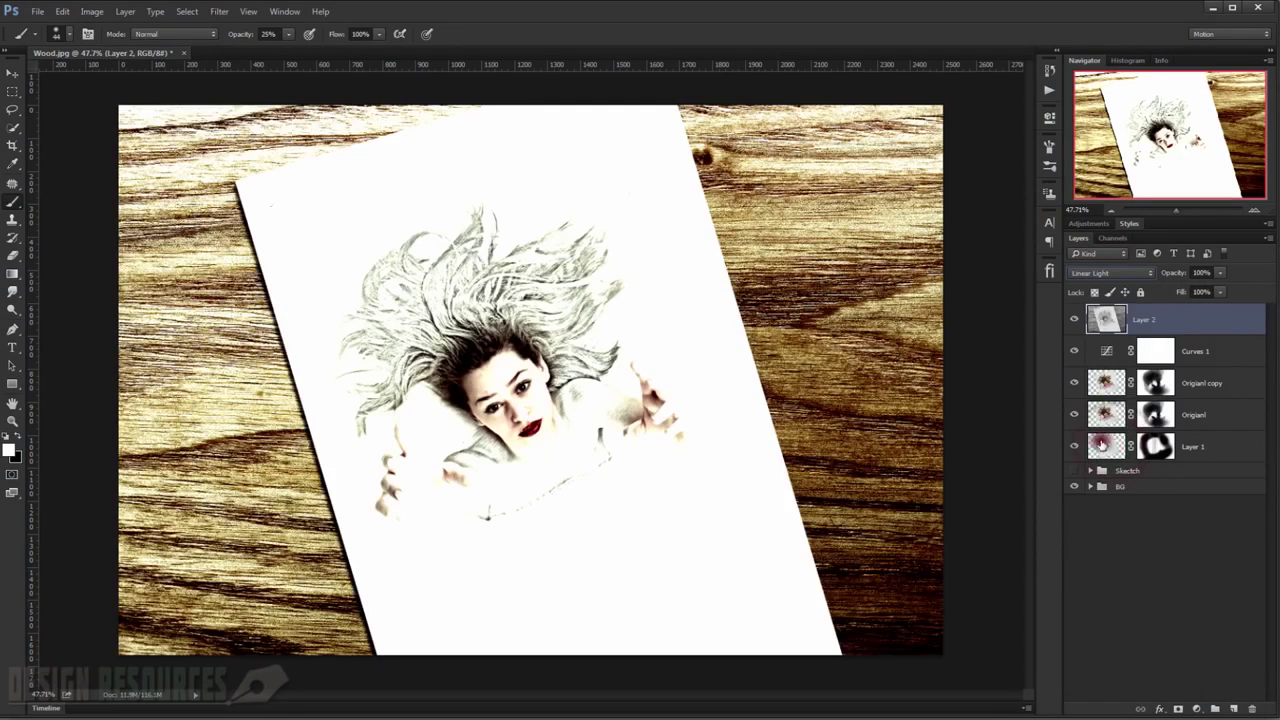
click(220, 11)
mouse_move(228, 269)
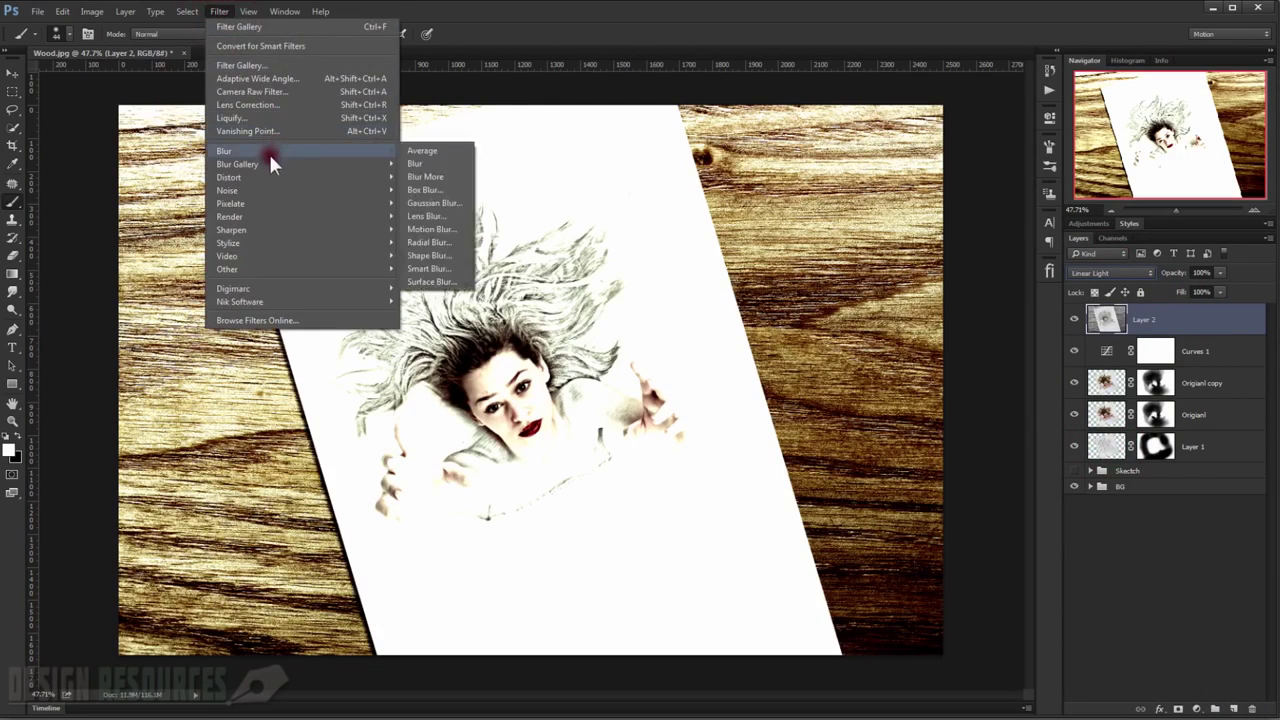
click(435, 281)
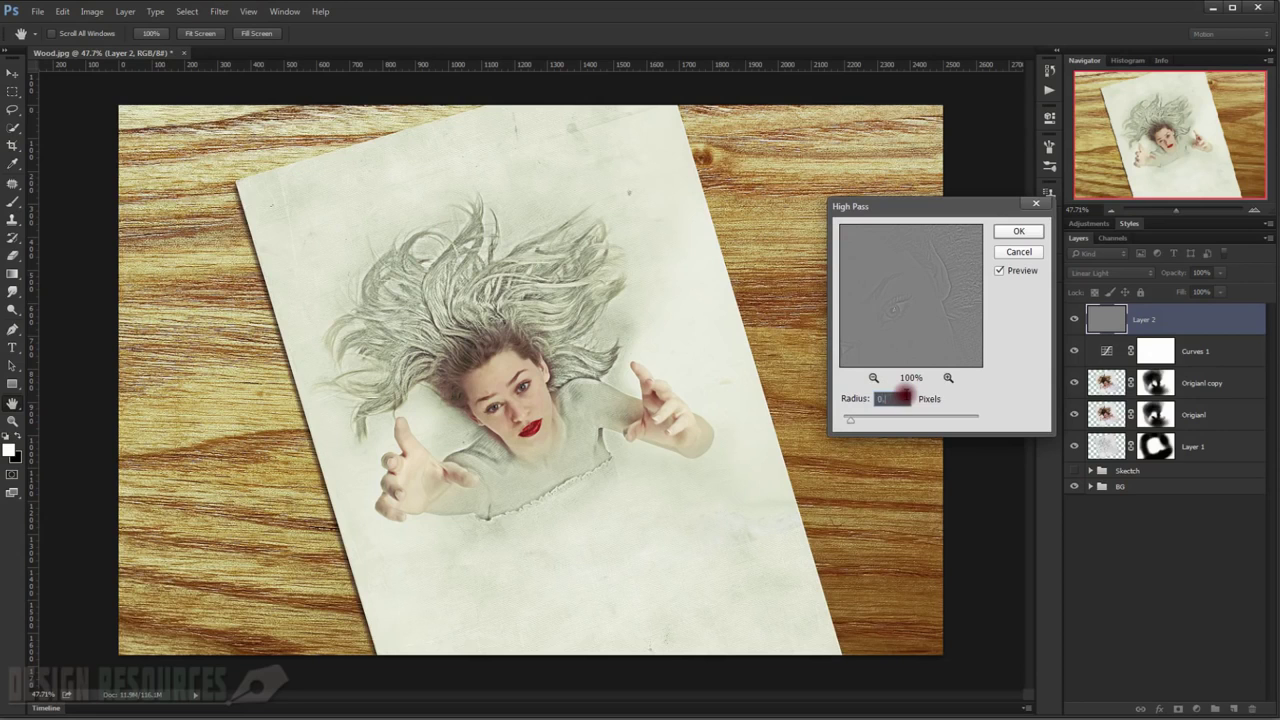
key(Return)
key(b)
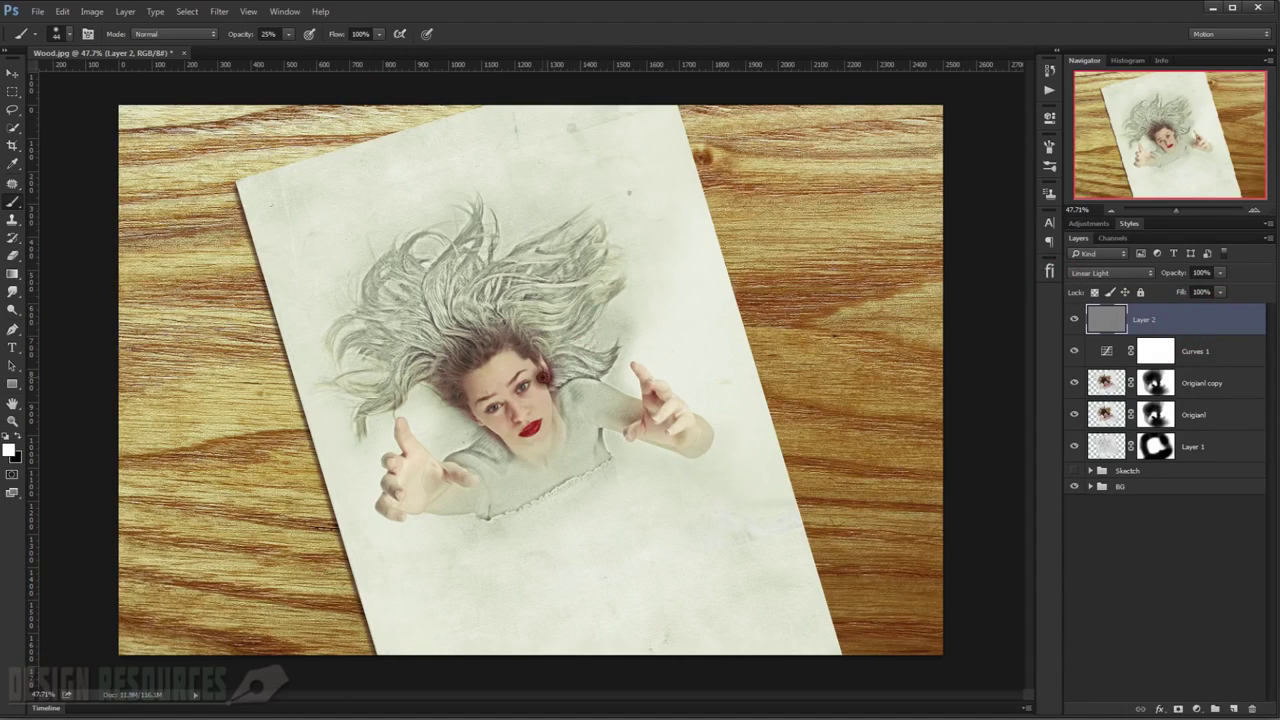
scroll(541, 375, up, 2)
scroll(530, 372, up, 1)
scroll(510, 366, up, 2)
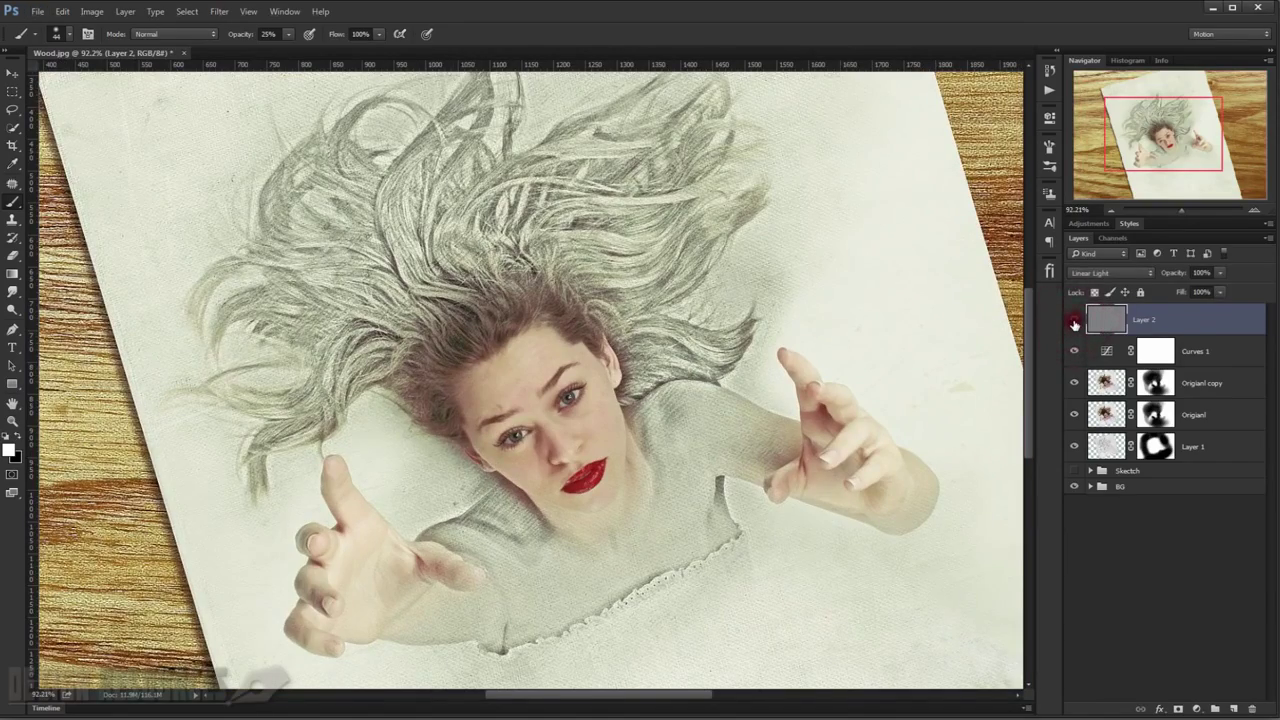
scroll(497, 389, up, 2)
scroll(497, 389, up, 2)
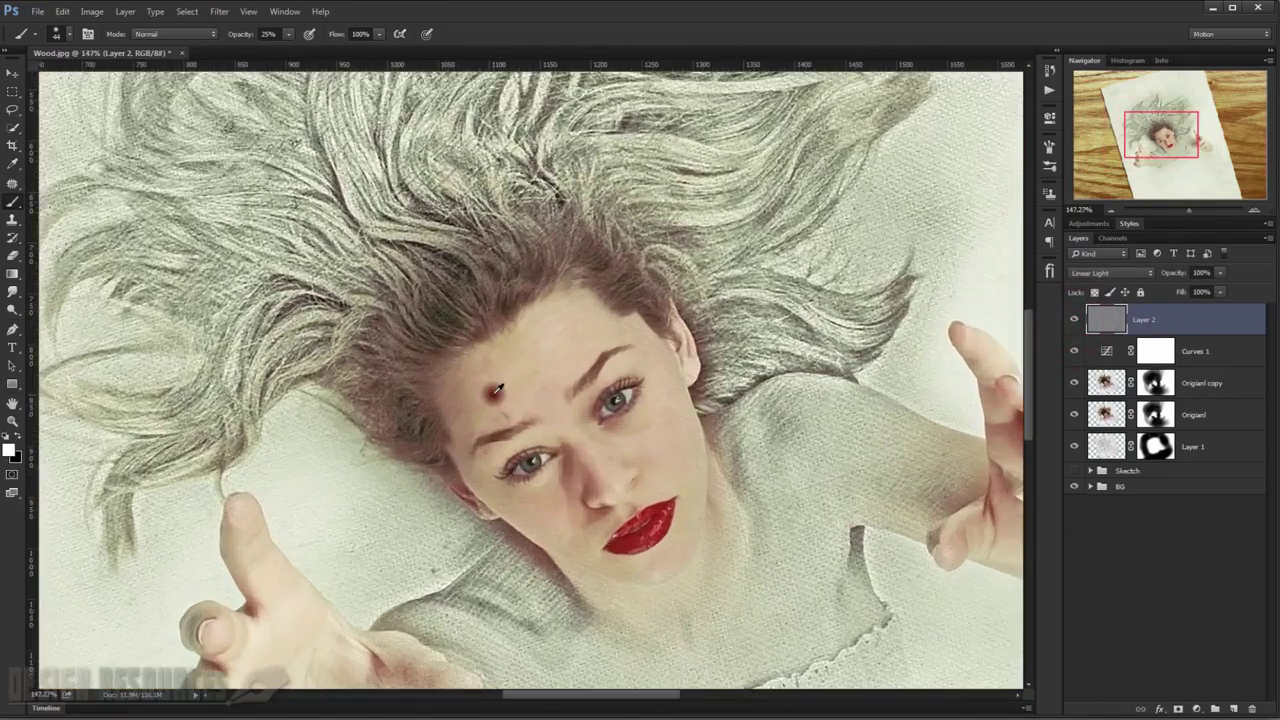
scroll(497, 389, down, 4)
scroll(497, 389, down, 4)
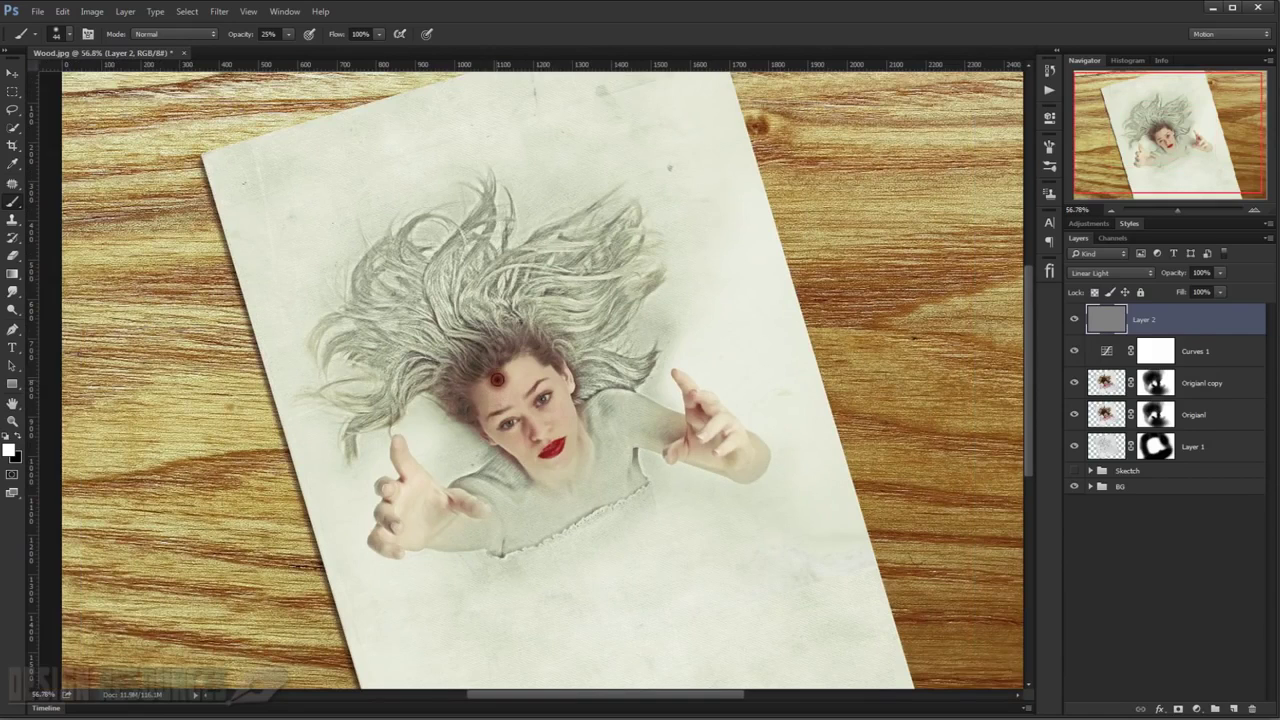
scroll(497, 374, down, 2)
scroll(750, 295, up, 1)
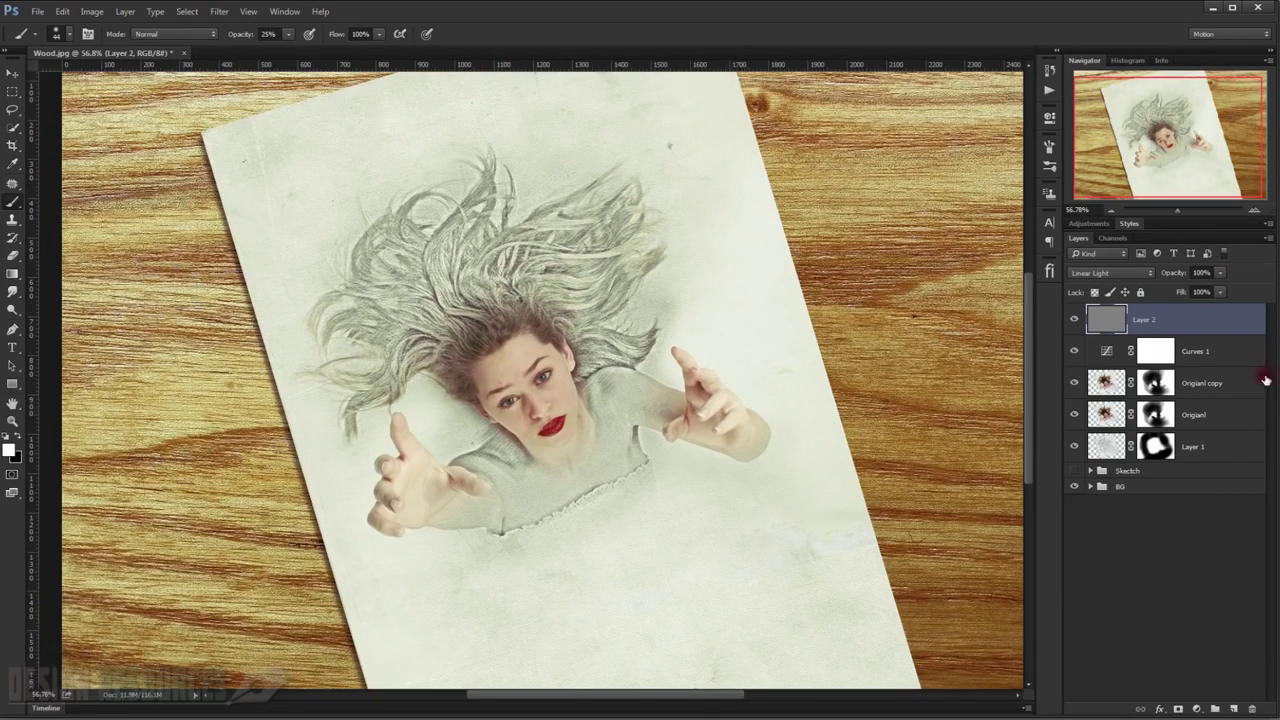
Mask Layer 2 to the shape of the Paper Texture layer in the BG group.
click(1091, 488)
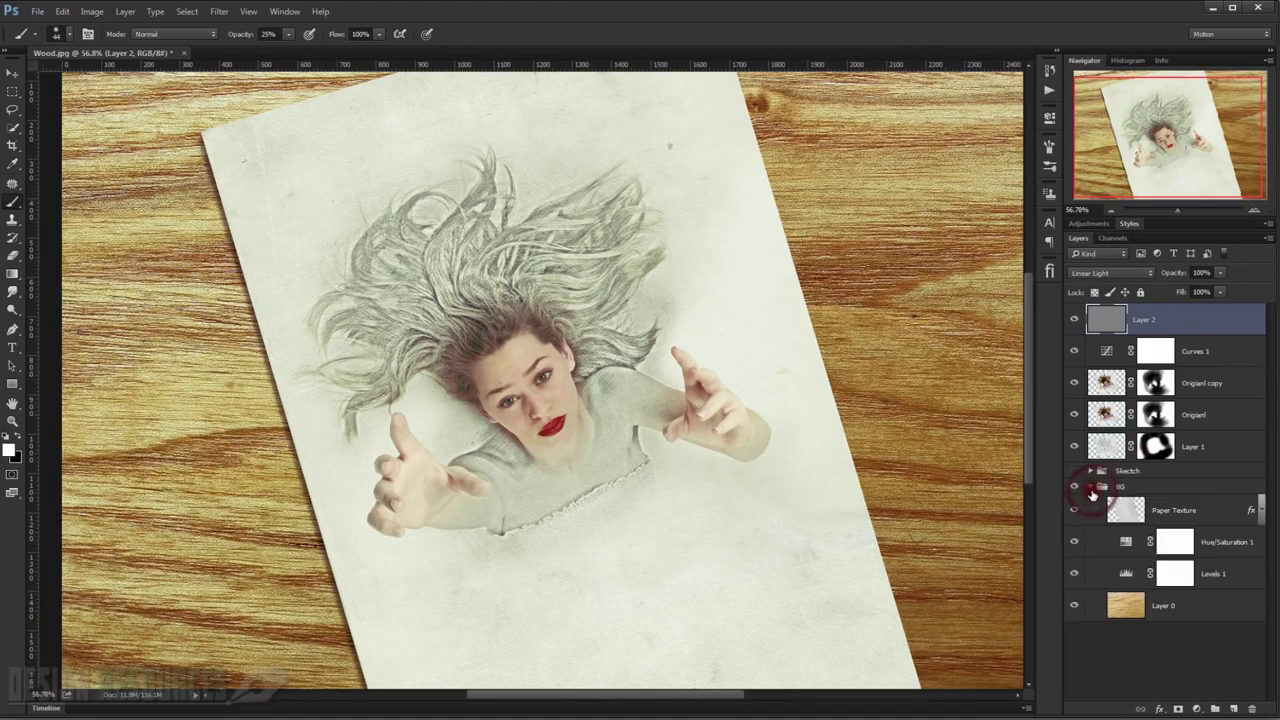
ctrl+click(1137, 515)
scroll(984, 411, up, 1)
click(1160, 318)
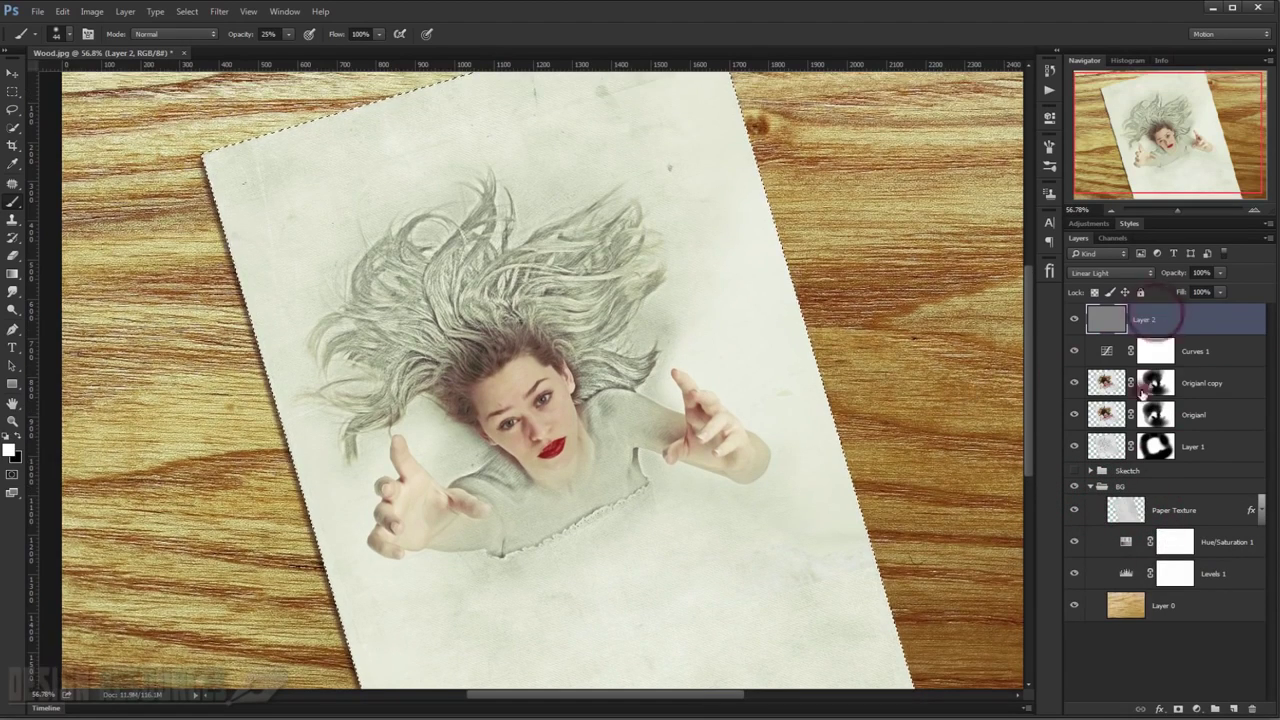
click(1179, 709)
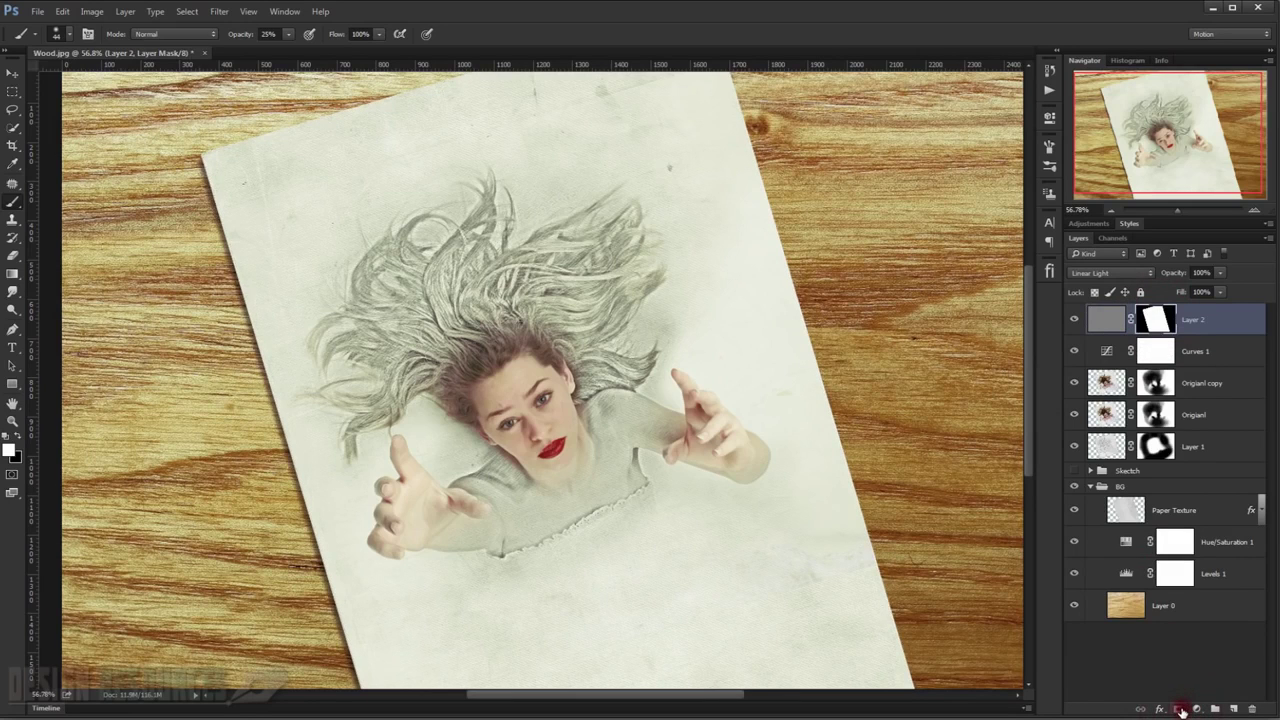
Compare with and without sharpening, move Layer 2 below Curves 1, and hide the panels.
click(1075, 326)
click(1073, 325)
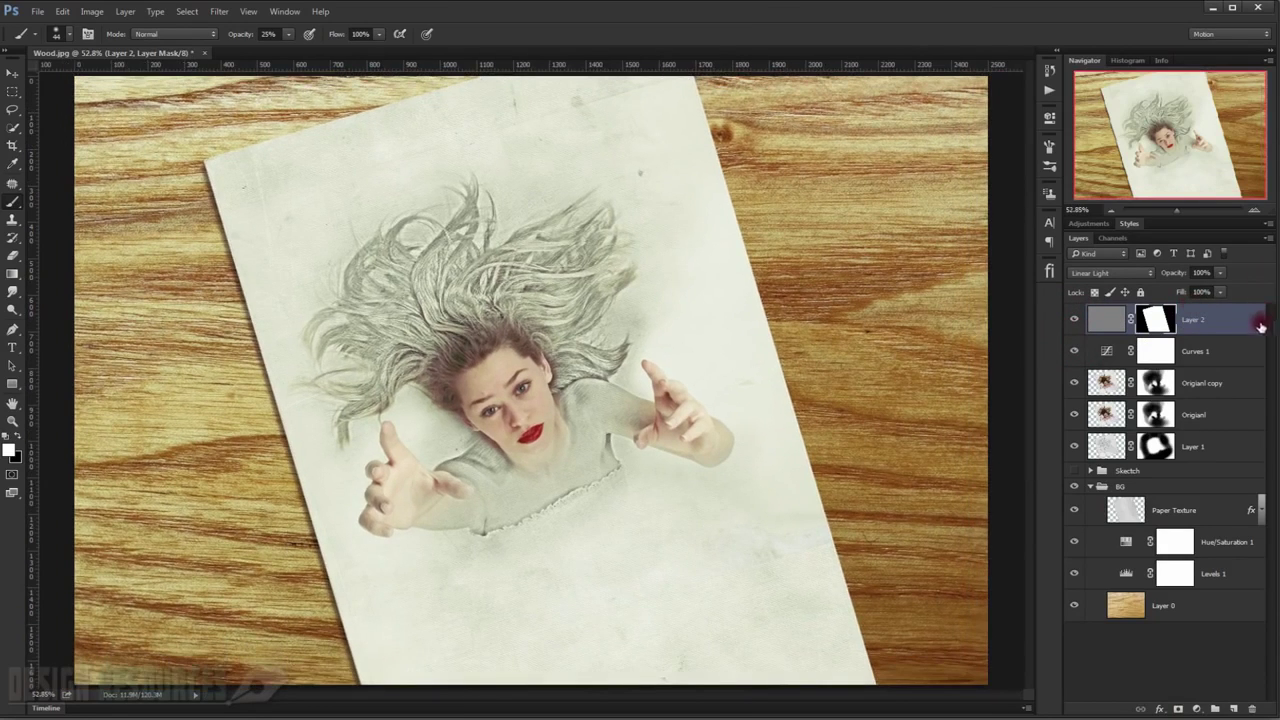
drag(1260, 326, 1212, 364)
key(Tab)
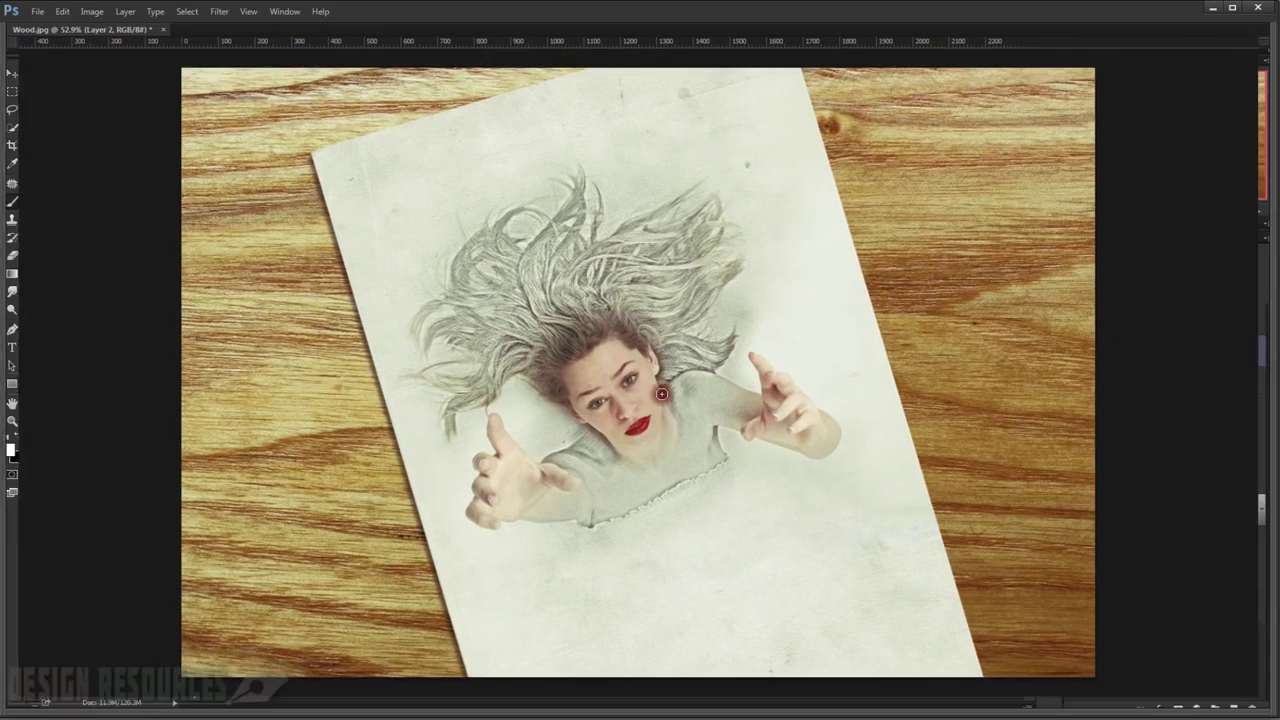
scroll(664, 390, up, 1)
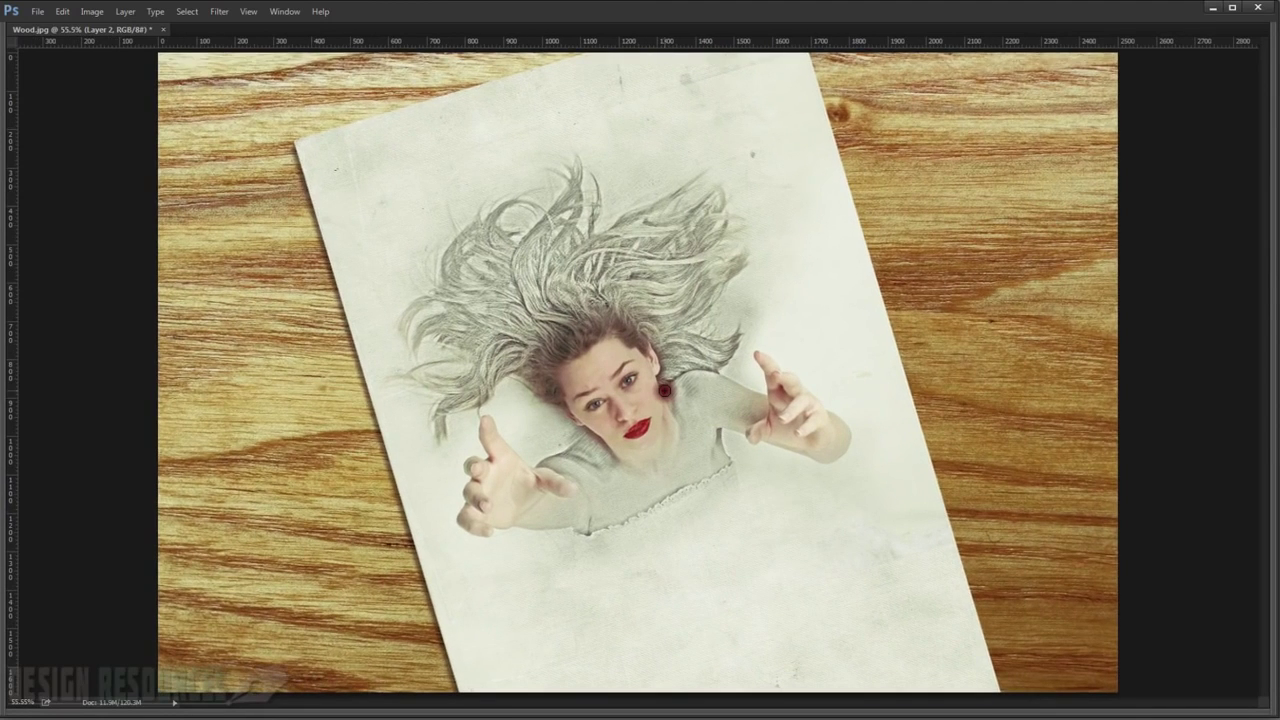
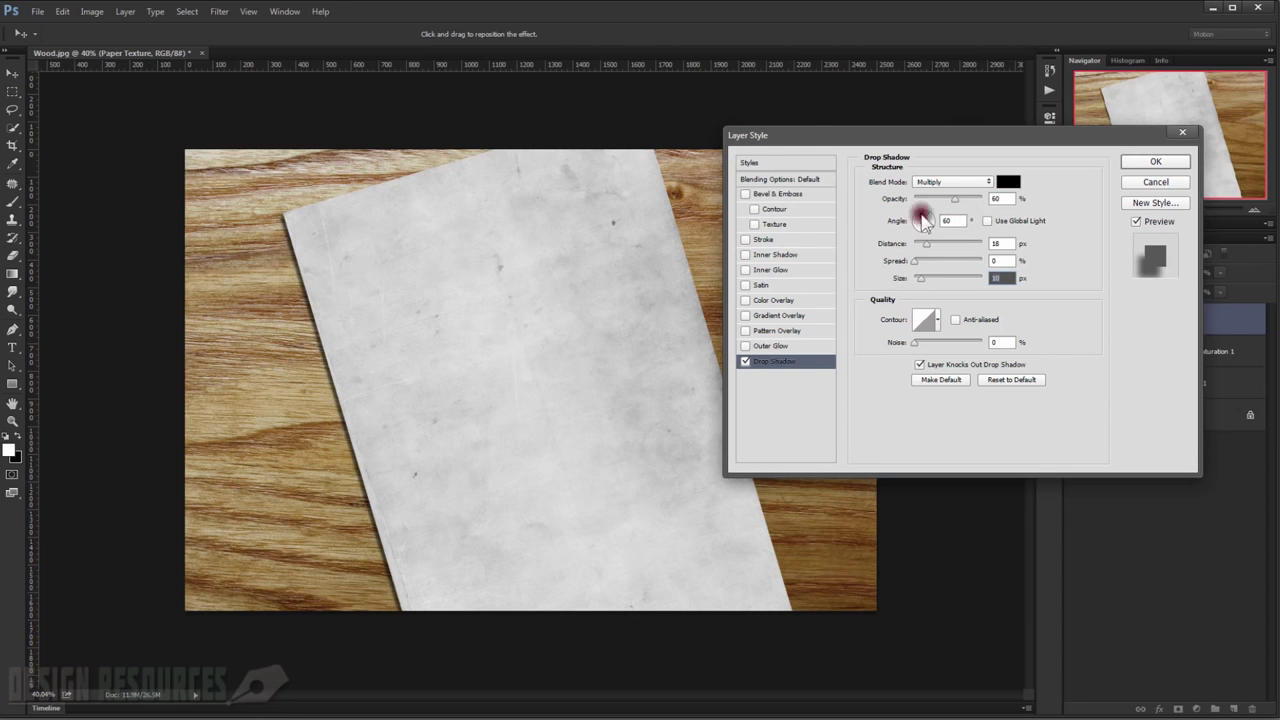
Lower the paper's drop shadow opacity, shift its direction and distance, and apply it.
click(950, 200)
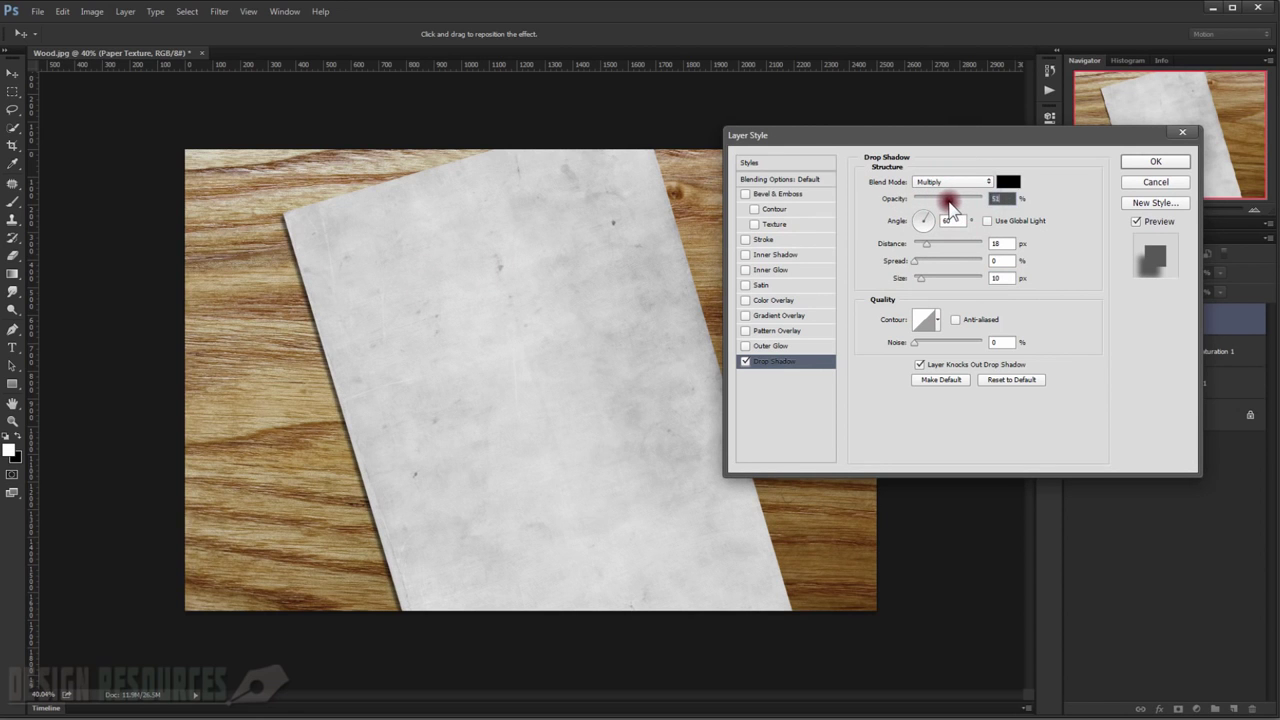
drag(387, 273, 391, 277)
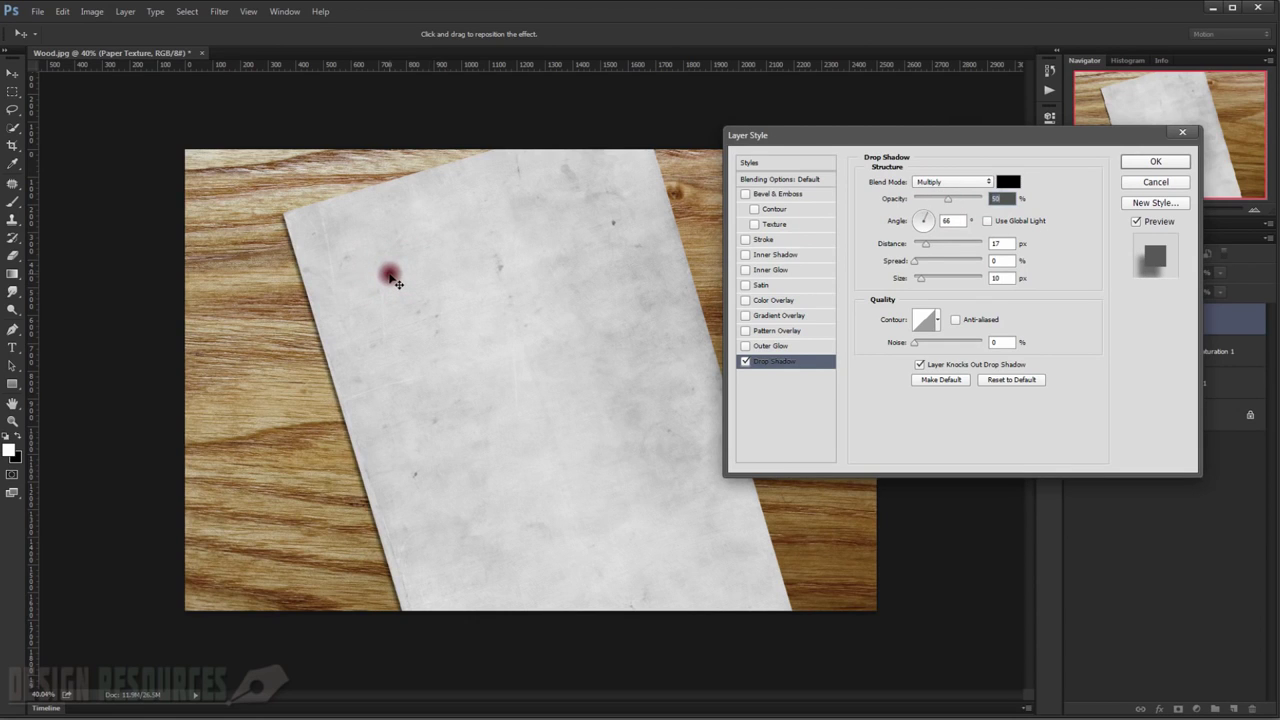
click(1157, 162)
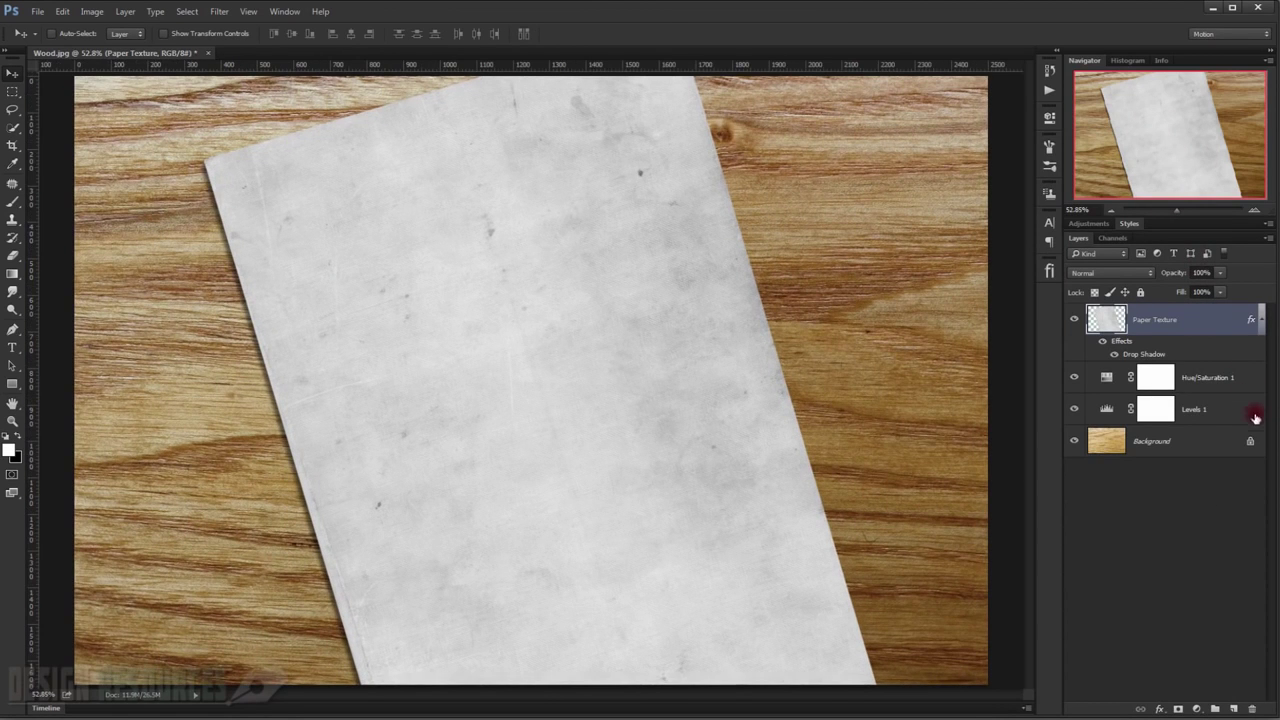
Unlock the wood Background layer and group all four layers into a group named BG.
click(1250, 441)
double_click(1254, 441)
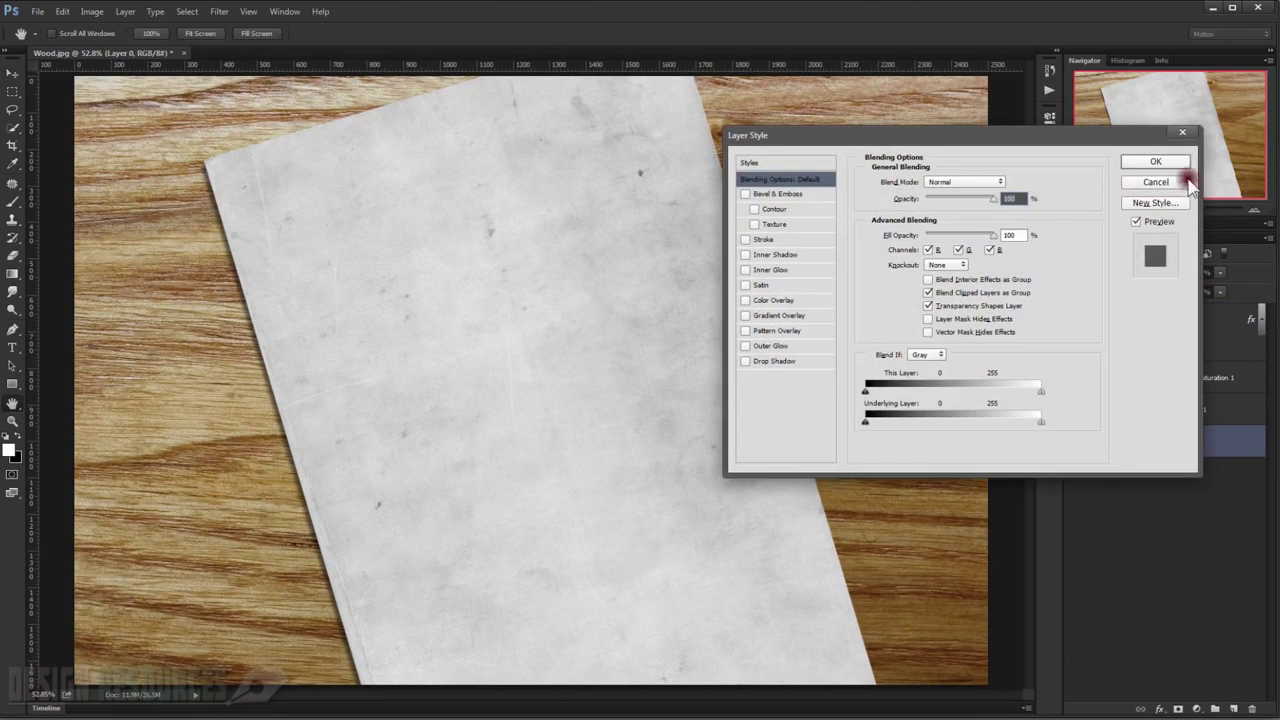
click(1157, 162)
shift+click(1195, 337)
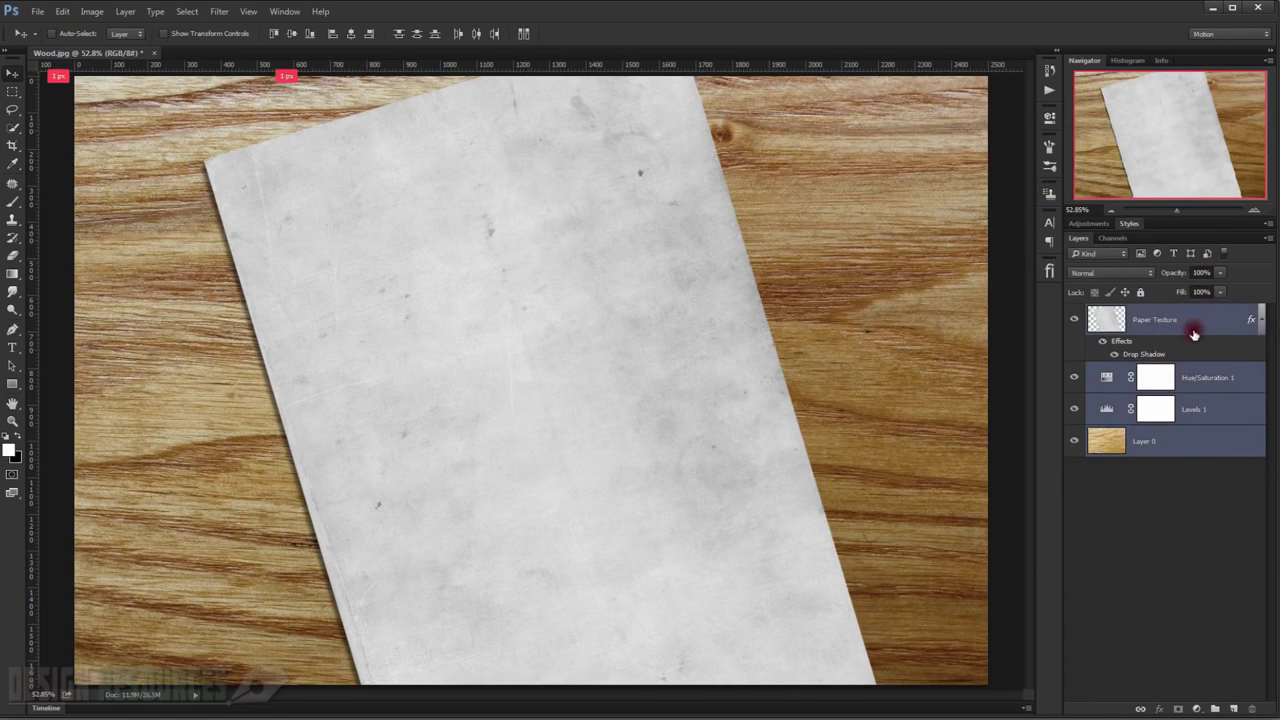
key(ctrl+g)
double_click(1141, 313)
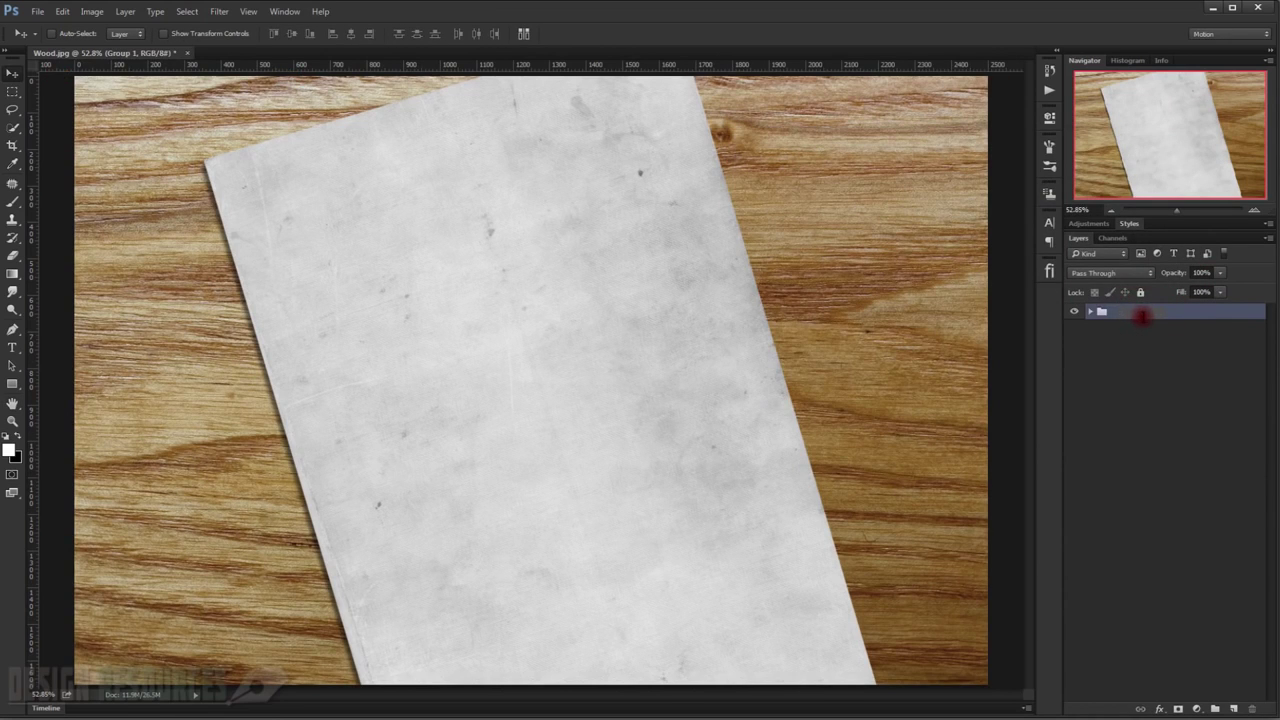
text(BG)
key(Return)
click(380, 460)
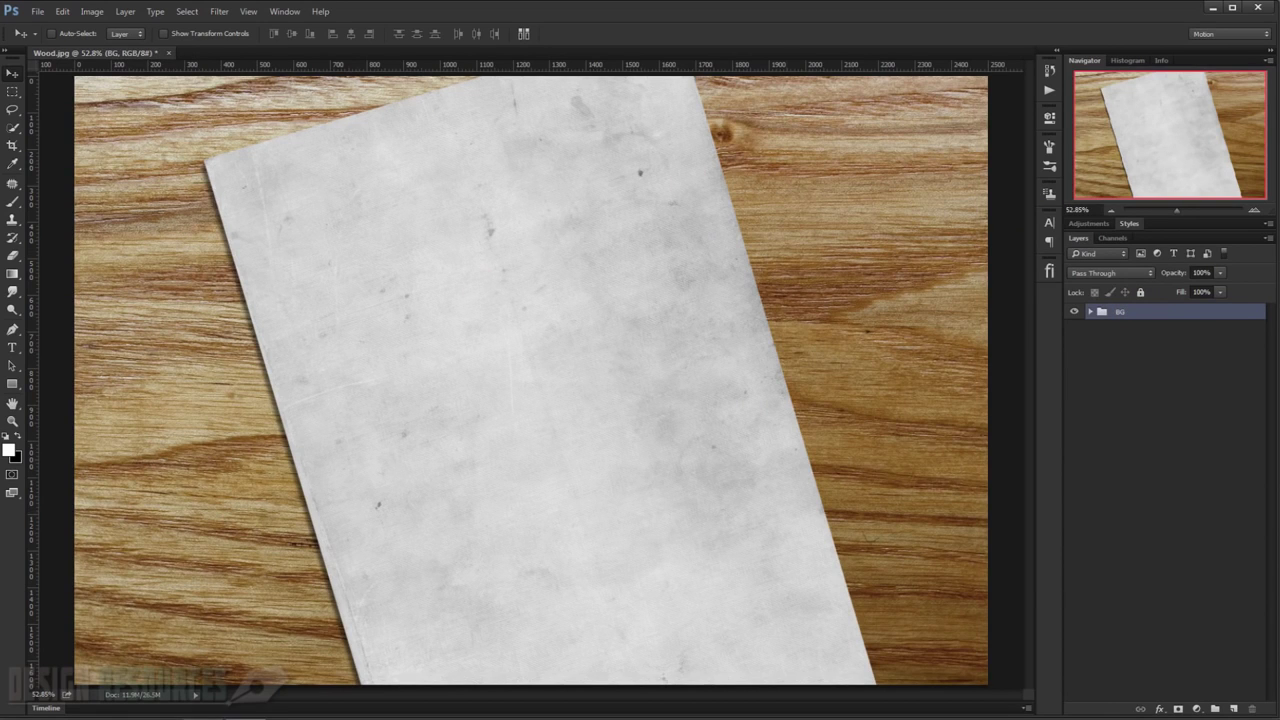
Open the Erisa photo from the Half Draw folder and copy it into Wood.jpg.
click(200, 660)
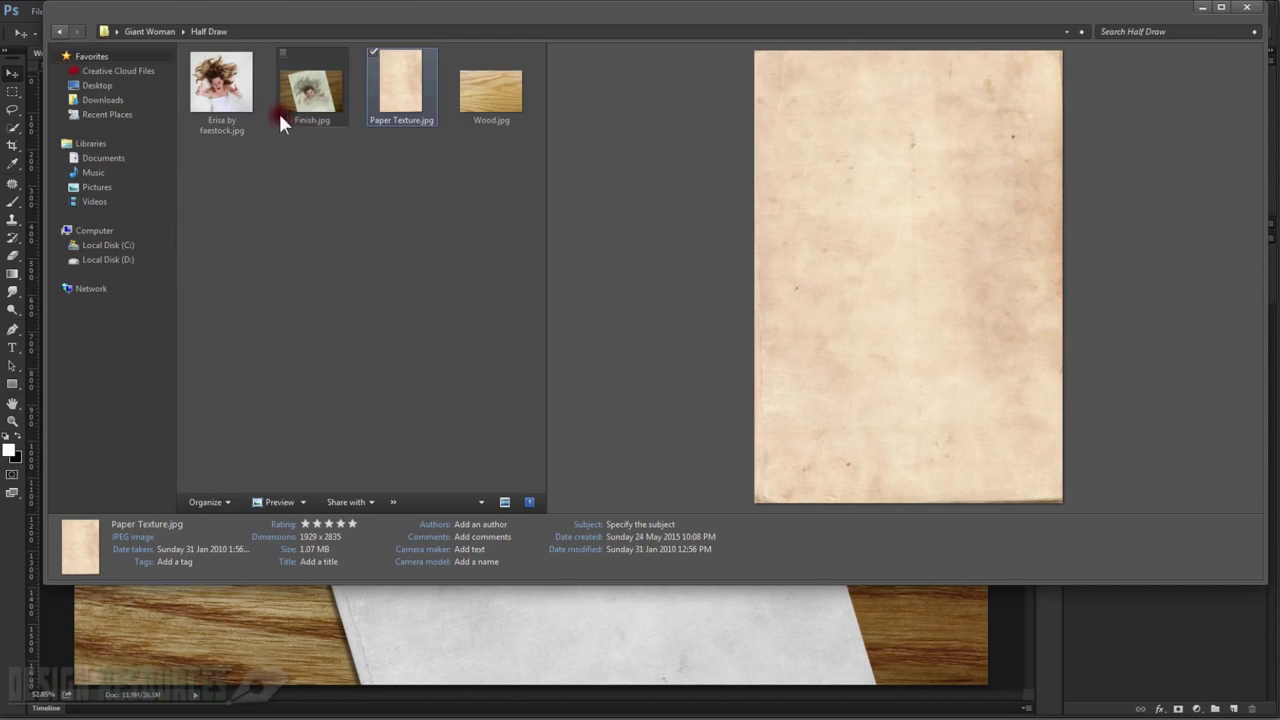
mouse_move(230, 103)
mouse_down()
mouse_move(17, 520)
mouse_move(20, 470)
mouse_up()
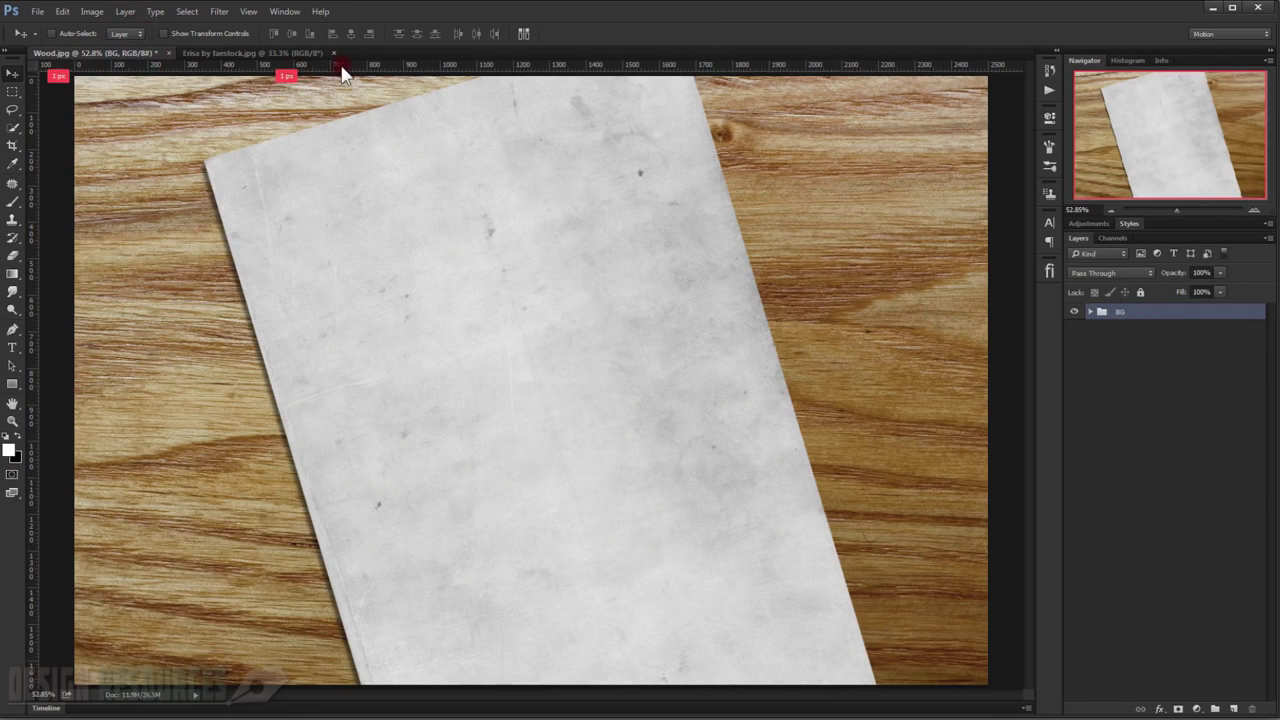
drag(144, 53, 320, 80)
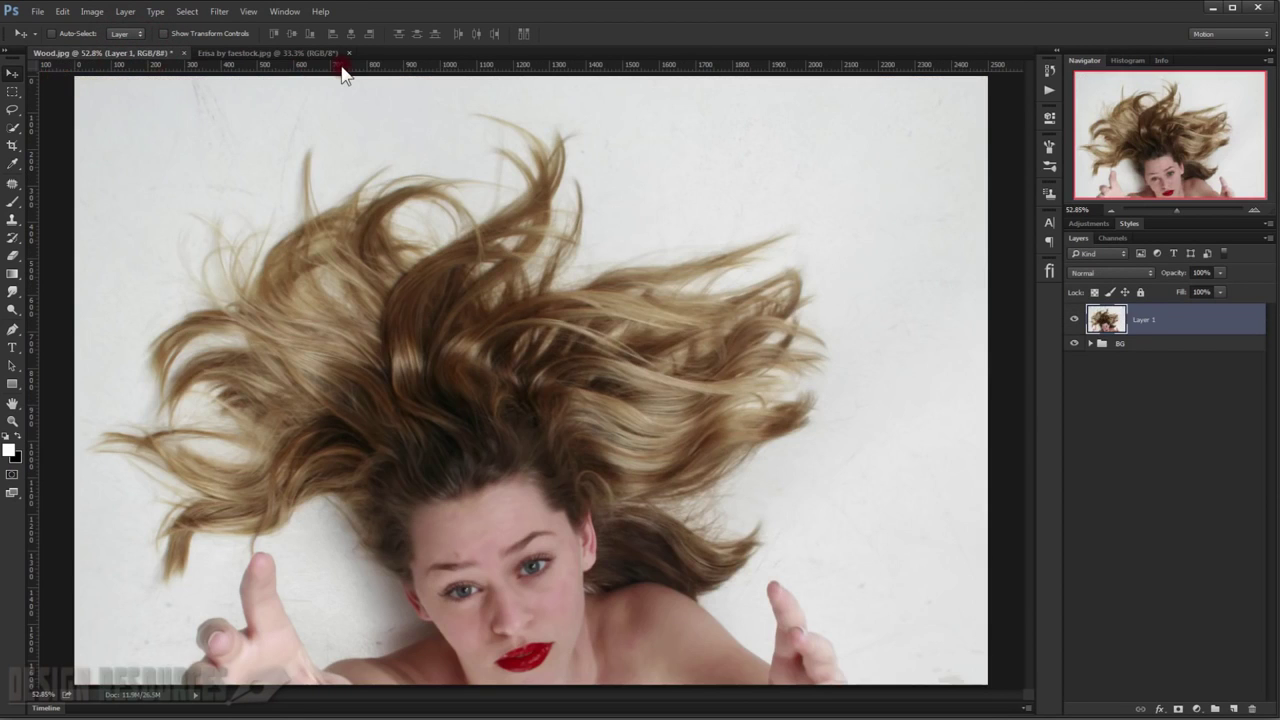
scroll(343, 245, down, 3)
drag(343, 245, 343, 245)
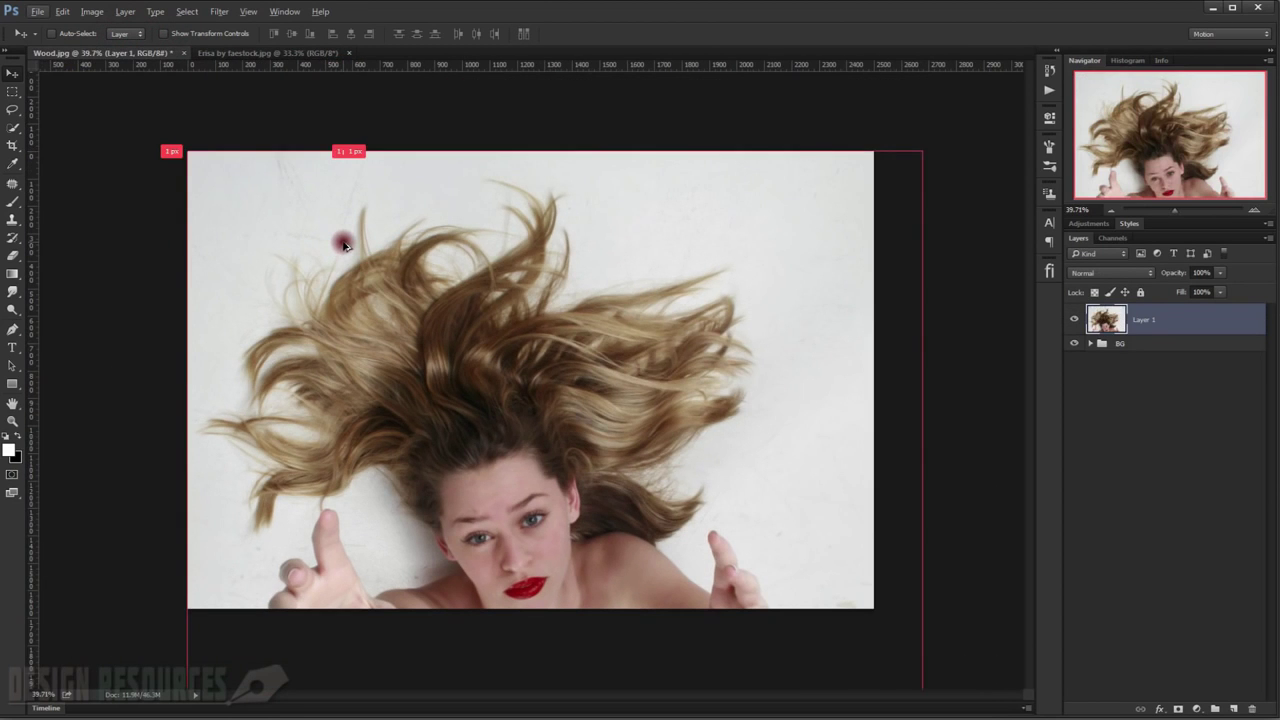
Scale the photo to about half size, tilt it onto the paper, and make it semi-transparent.
key(ctrl+t)
scroll(531, 174, down, 3)
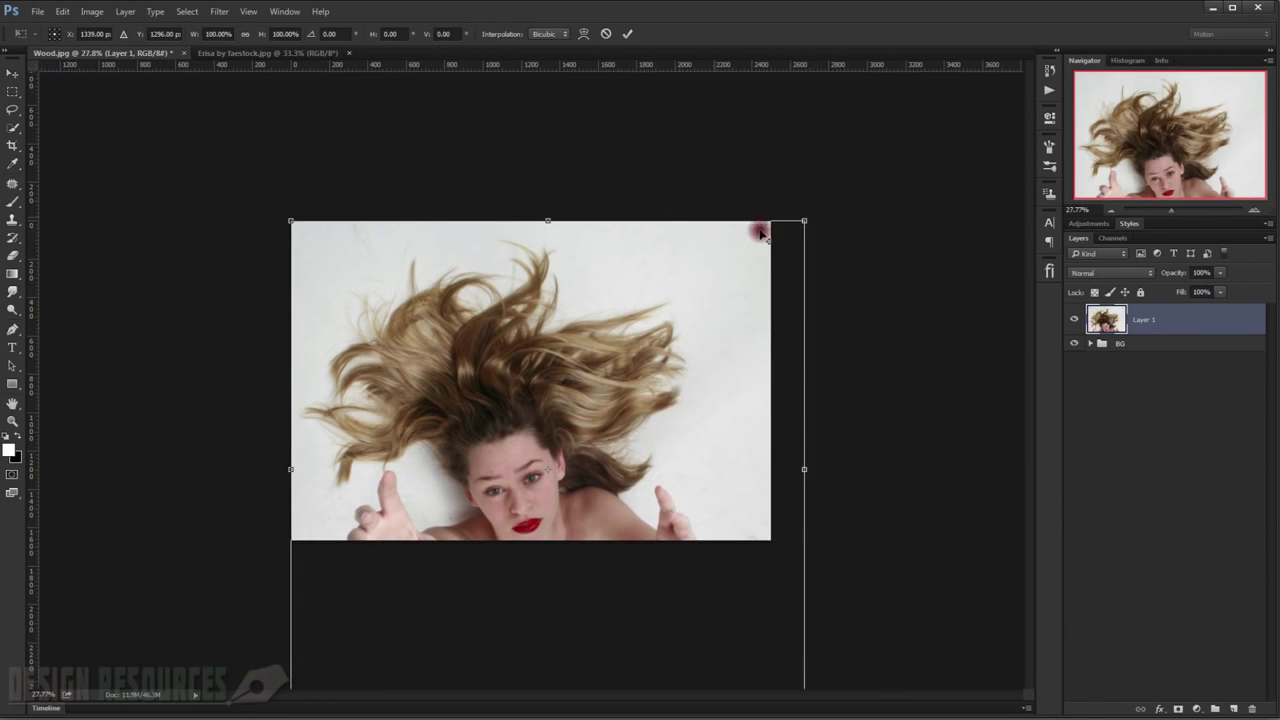
mouse_move(807, 221)
mouse_down()
mouse_move(683, 338)
mouse_move(710, 262)
mouse_up()
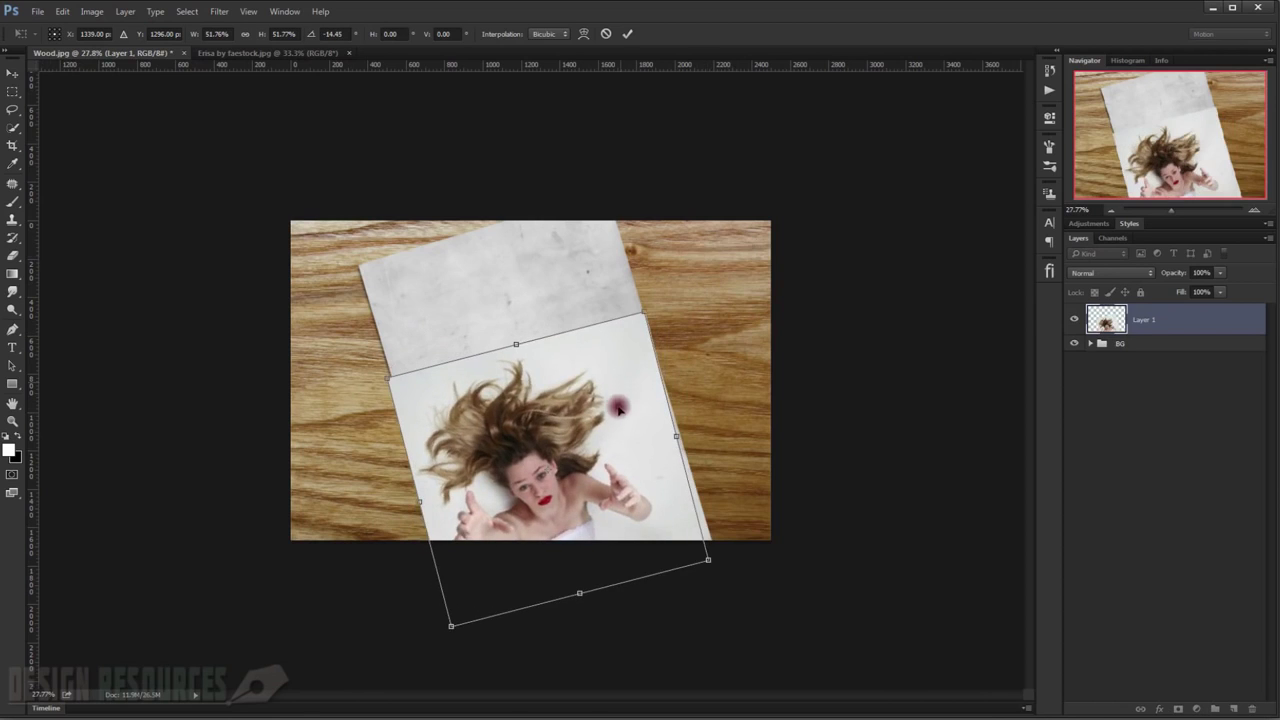
drag(612, 410, 612, 345)
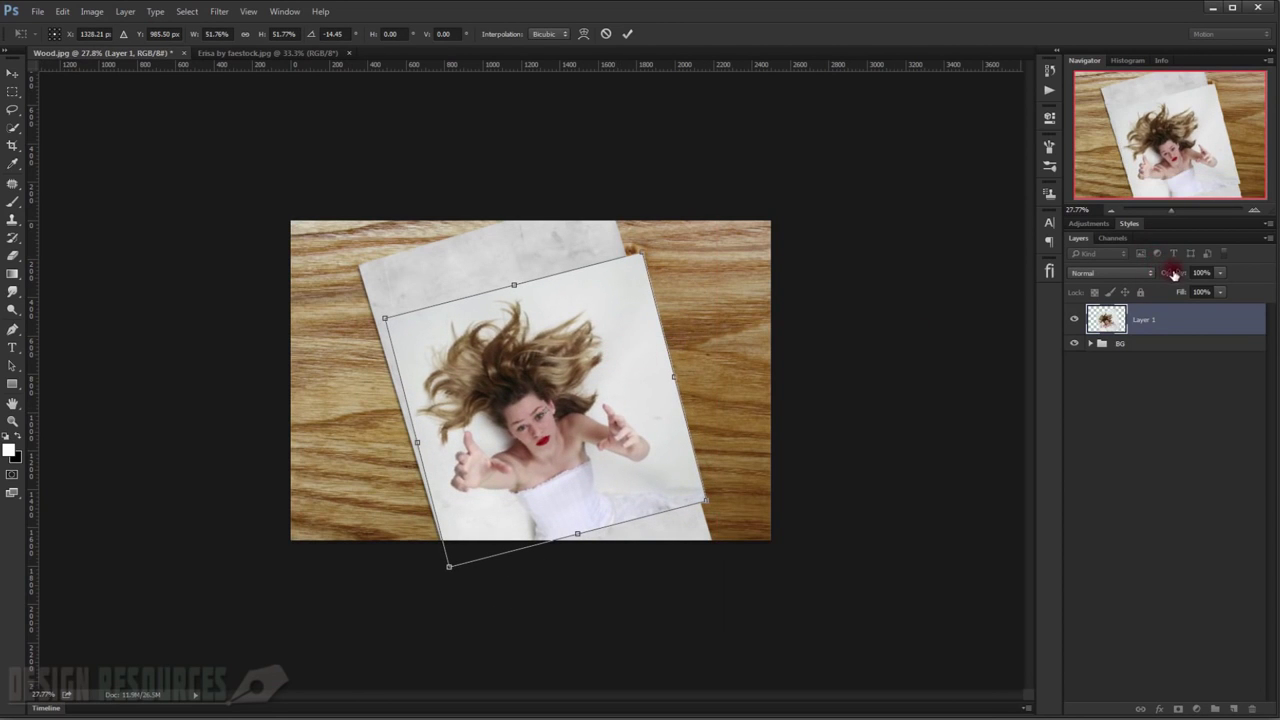
drag(1171, 272, 1157, 271)
drag(640, 407, 632, 389)
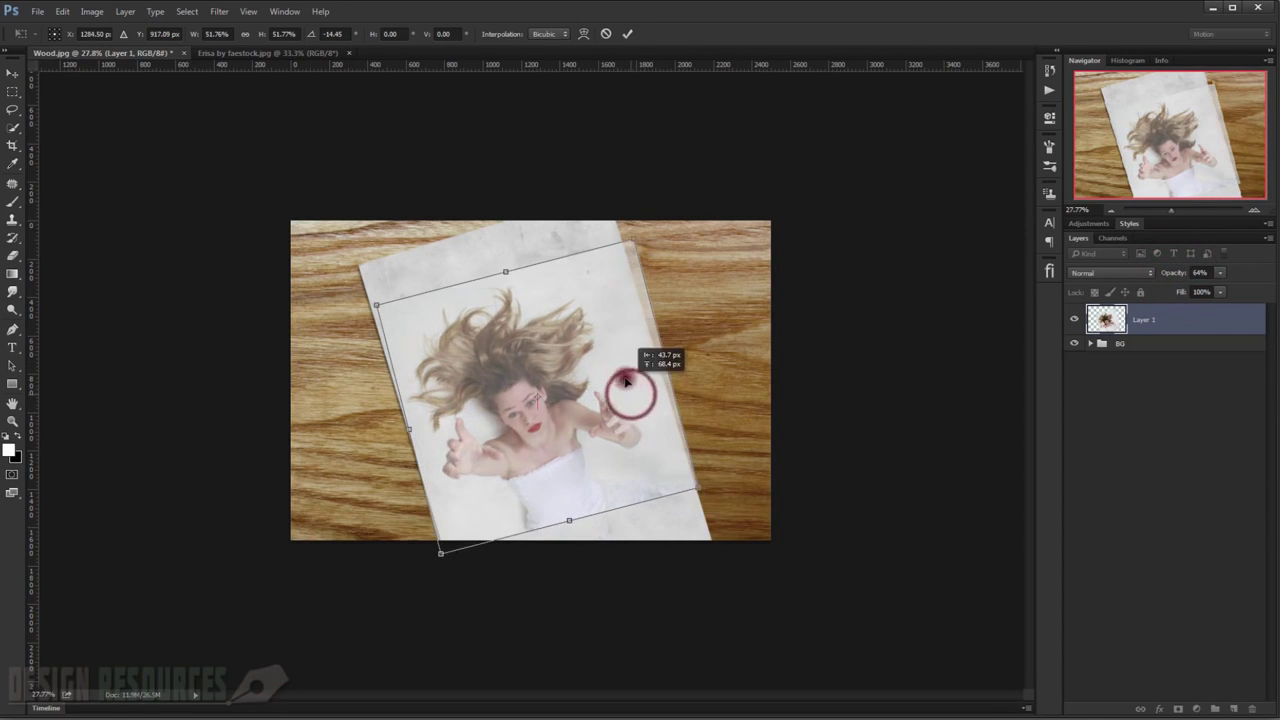
Refine the photo to about 52% and −16.6° on the paper, close Erisa, restore opacity.
mouse_move(745, 456)
mouse_down()
mouse_move(738, 430)
mouse_move(745, 442)
mouse_up()
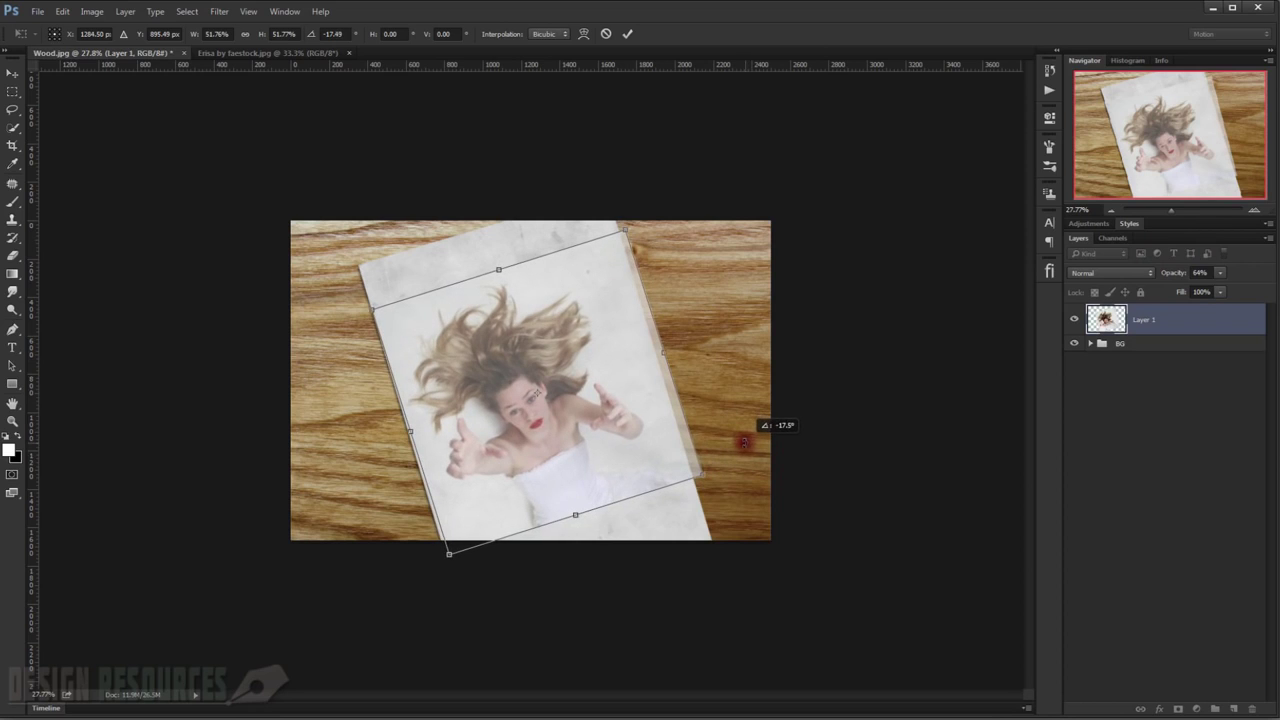
drag(616, 442, 616, 426)
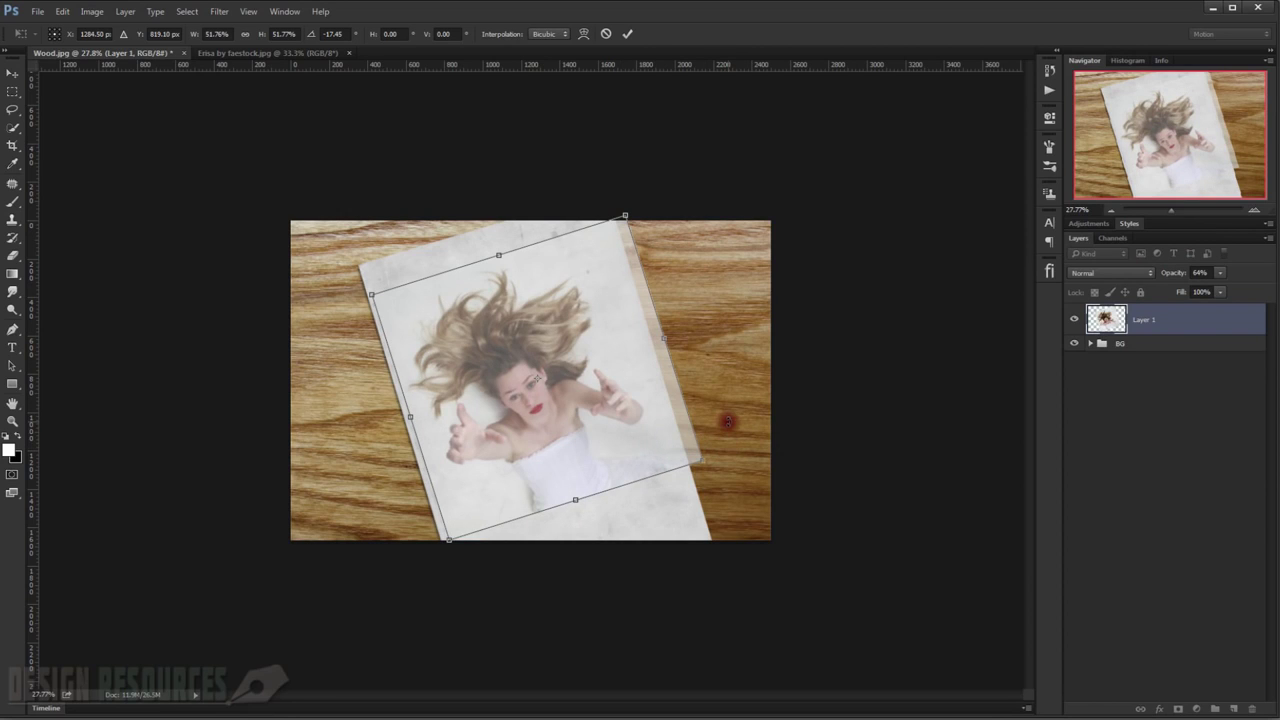
key(Left)
key(Left)
key(Left)
key(Left)
key(Left)
key(Left)
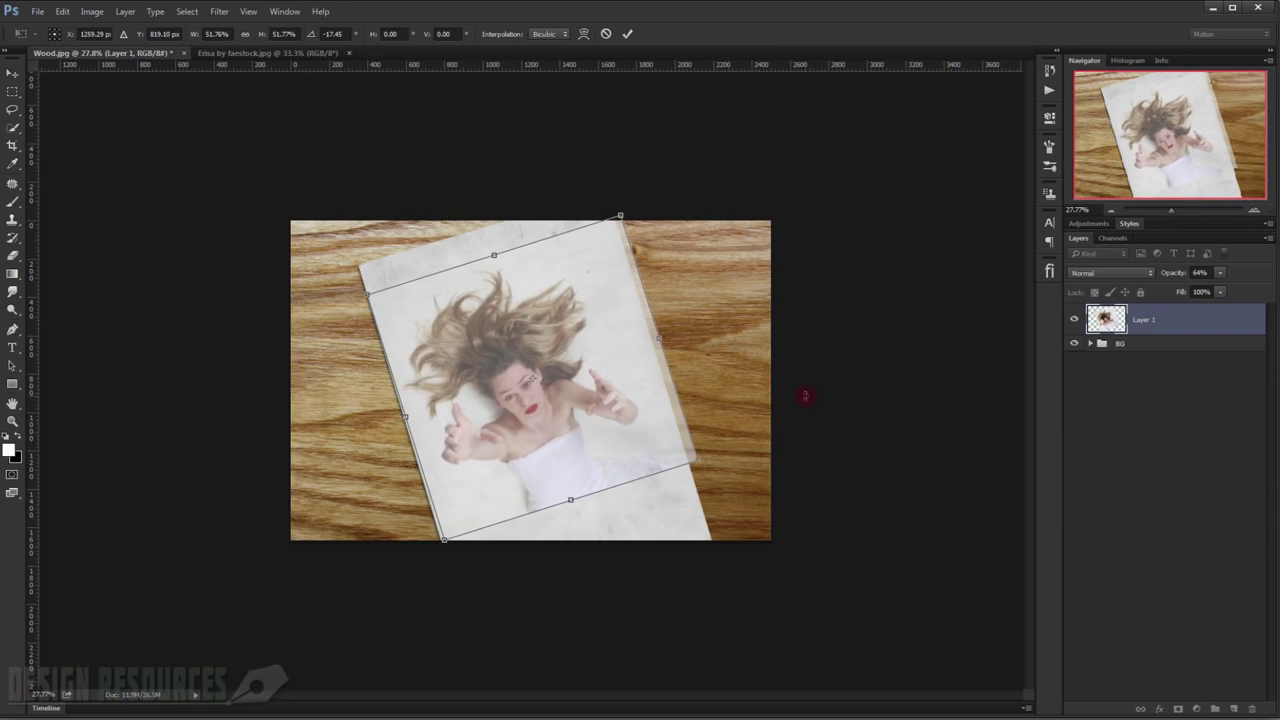
drag(772, 424, 770, 427)
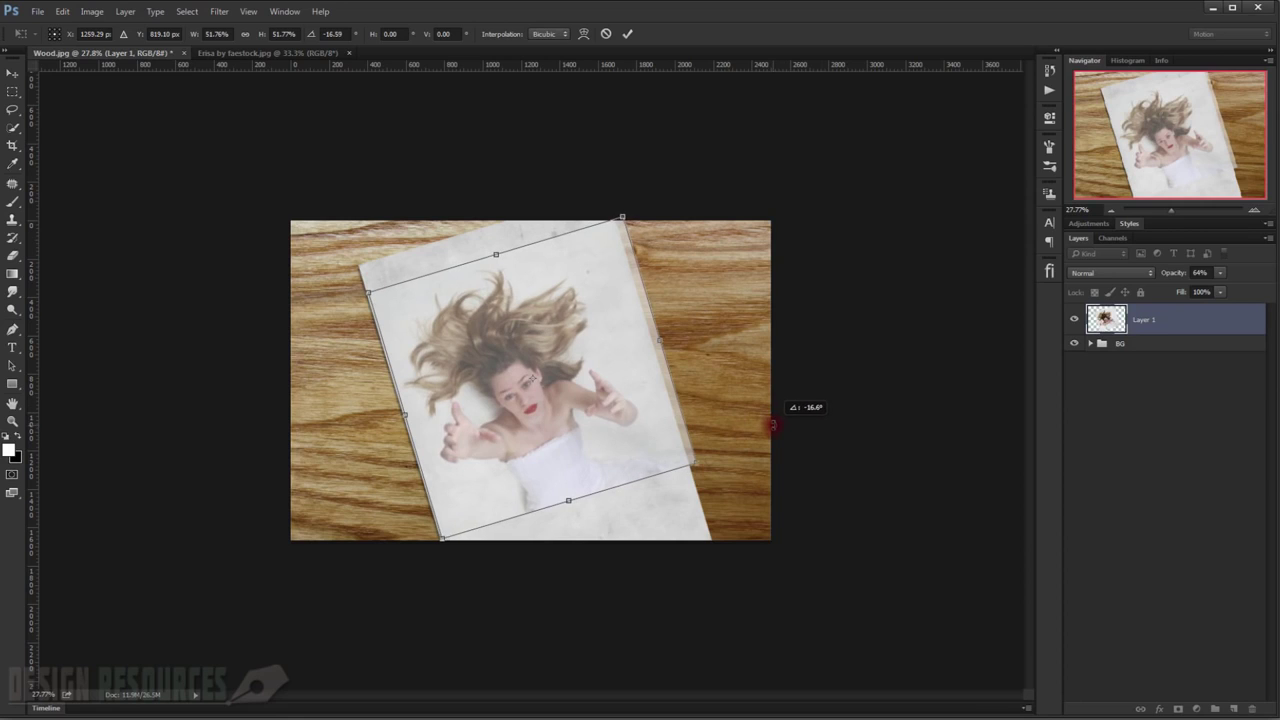
key(Return)
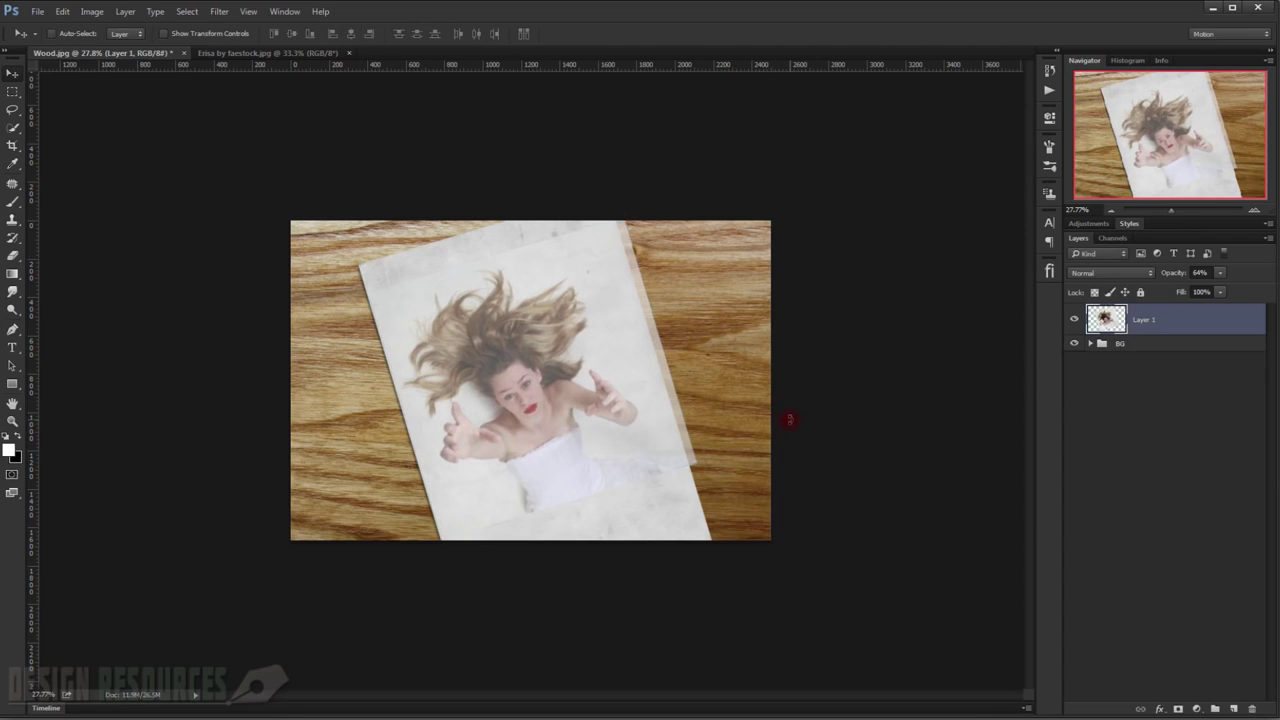
click(344, 51)
drag(1238, 287, 1255, 287)
Delete the photo outside the Paper Texture outline so it sits only on the paper at full opacity.
key(ctrl+plus)
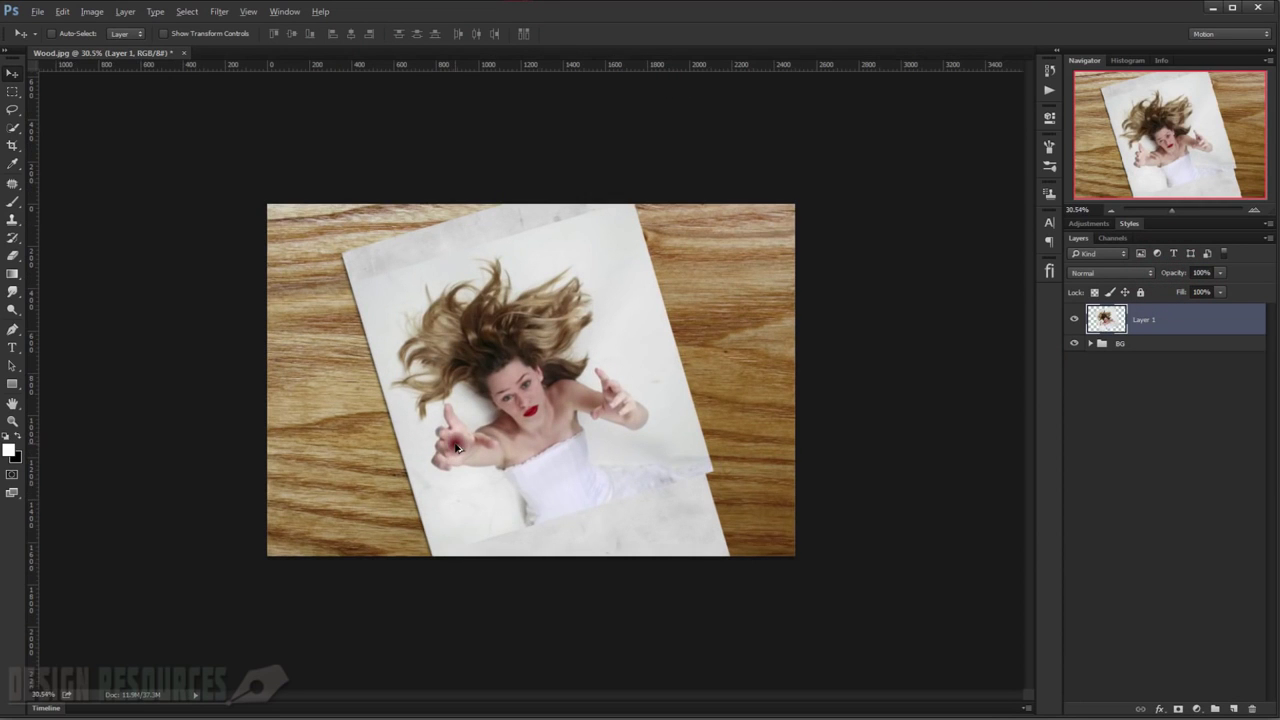
click(1093, 343)
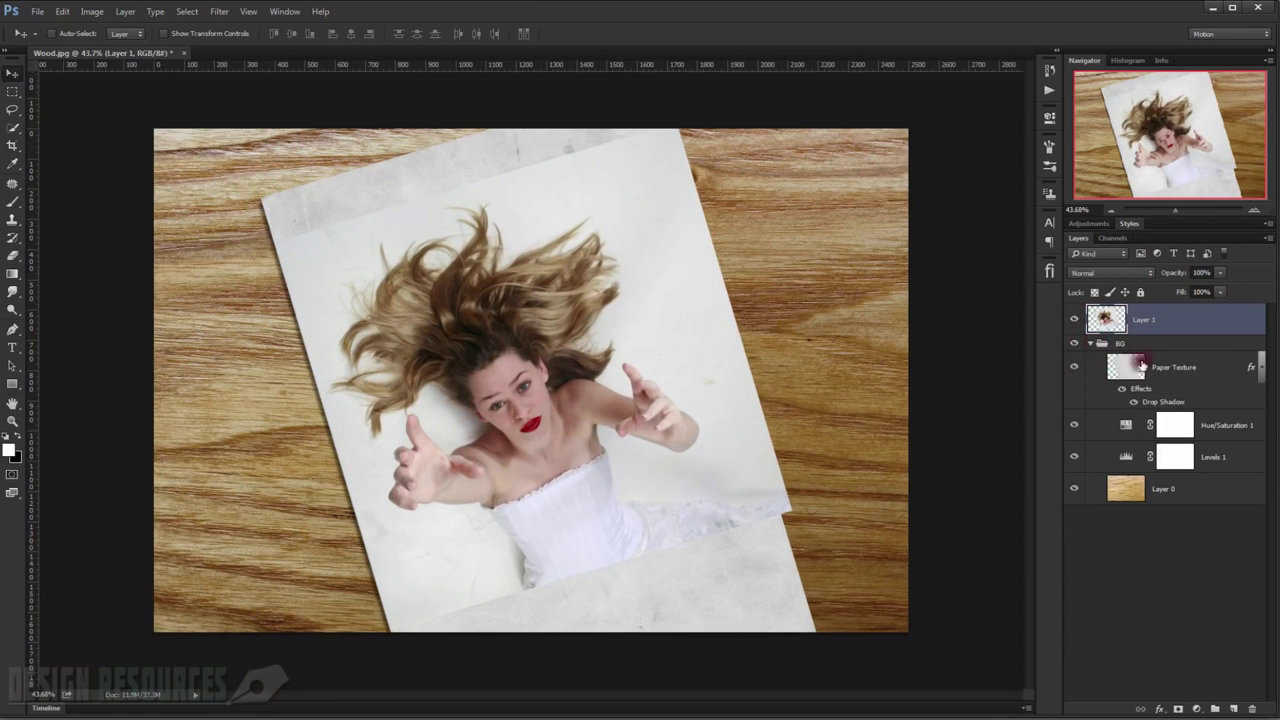
ctrl+click(1134, 366)
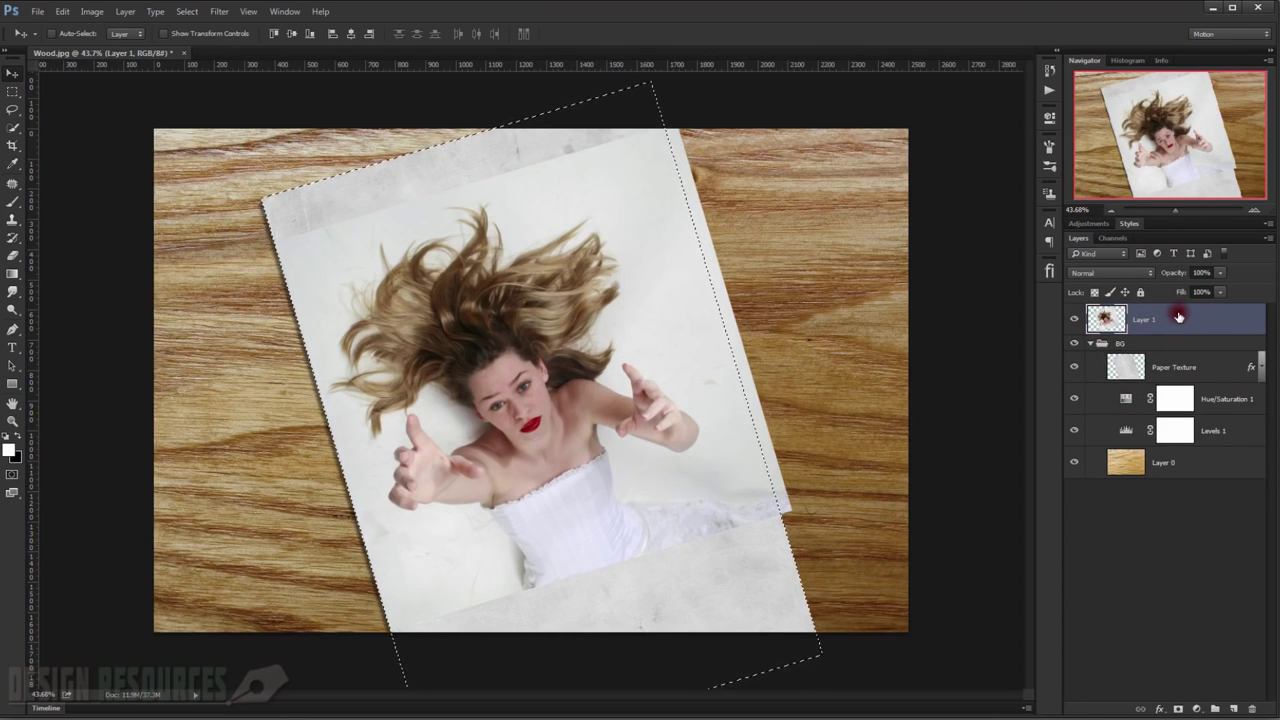
key(ctrl+shift+i)
key(Delete)
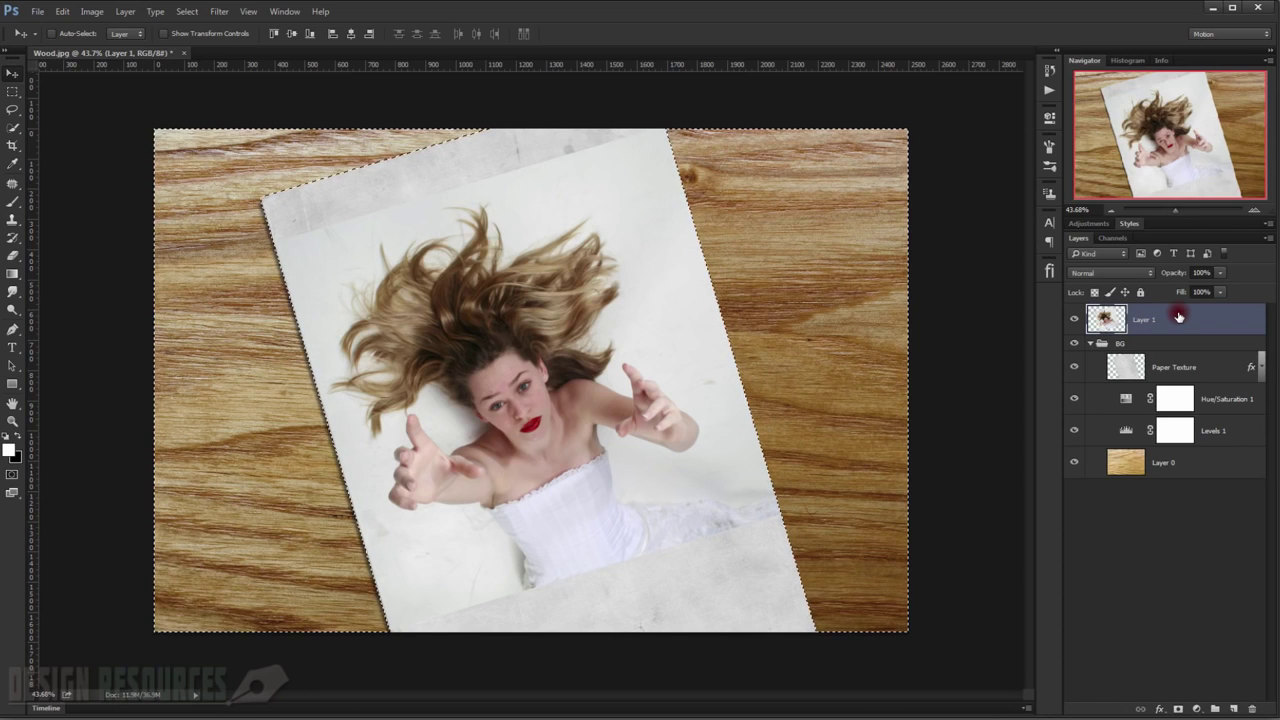
key(ctrl+d)
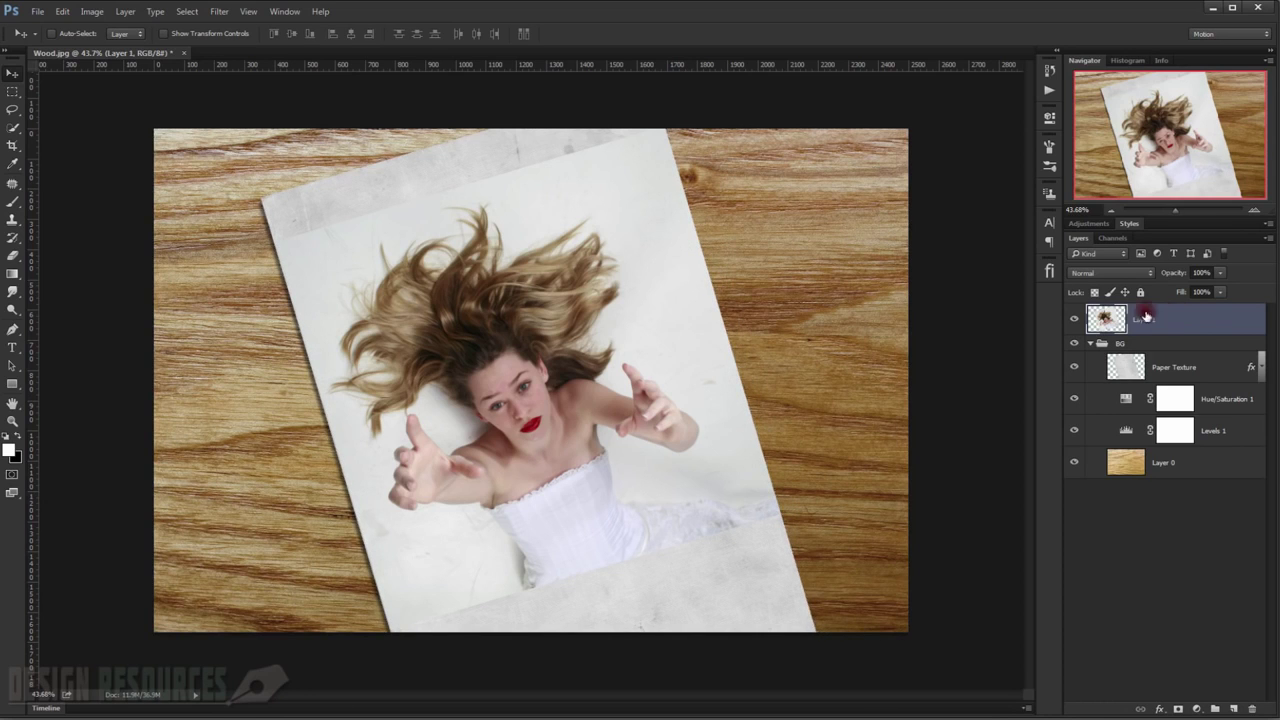
click(1089, 344)
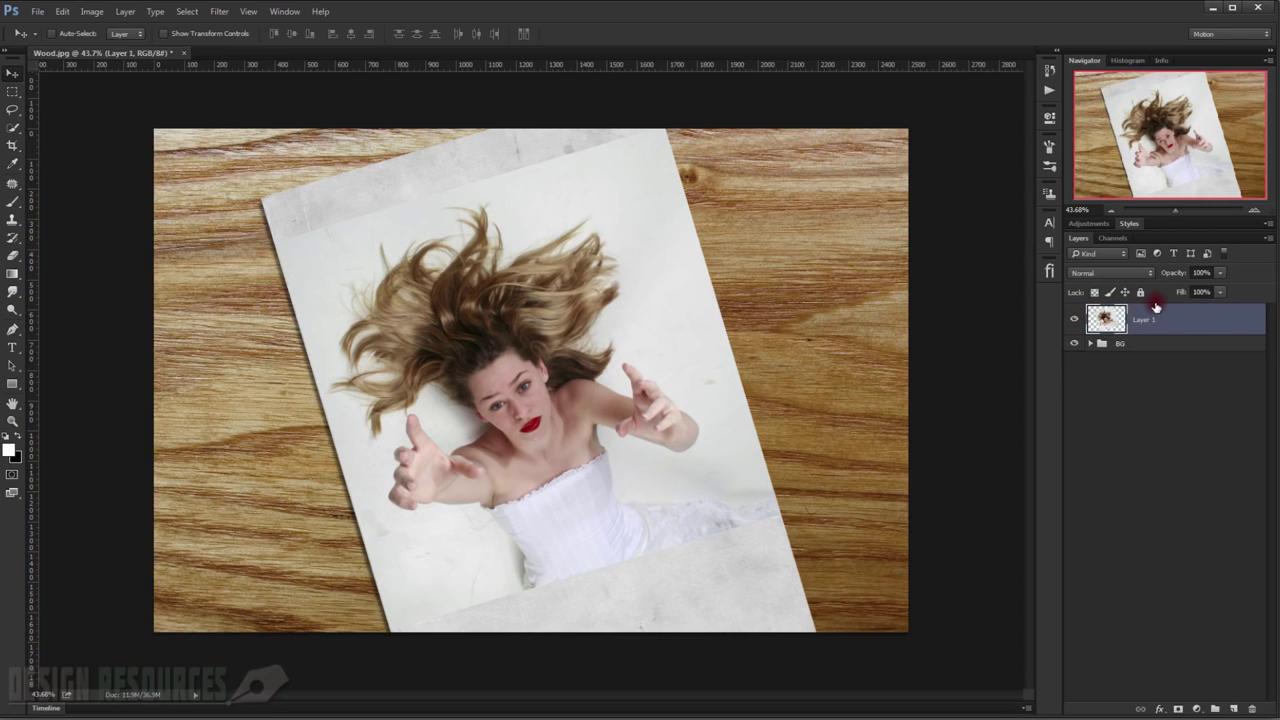
Duplicate the photo layer, move the Origianl layer to the top, and hide it.
key(ctrl+j)
key(ctrl+j)
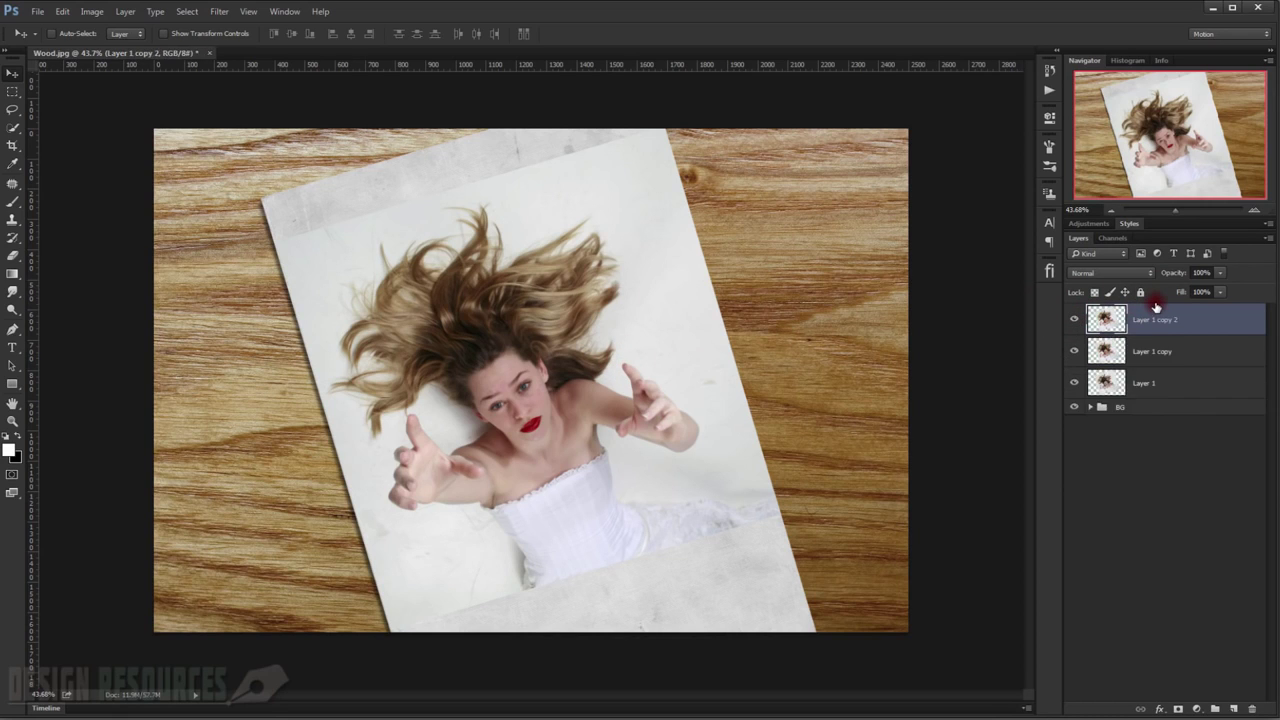
click(1147, 382)
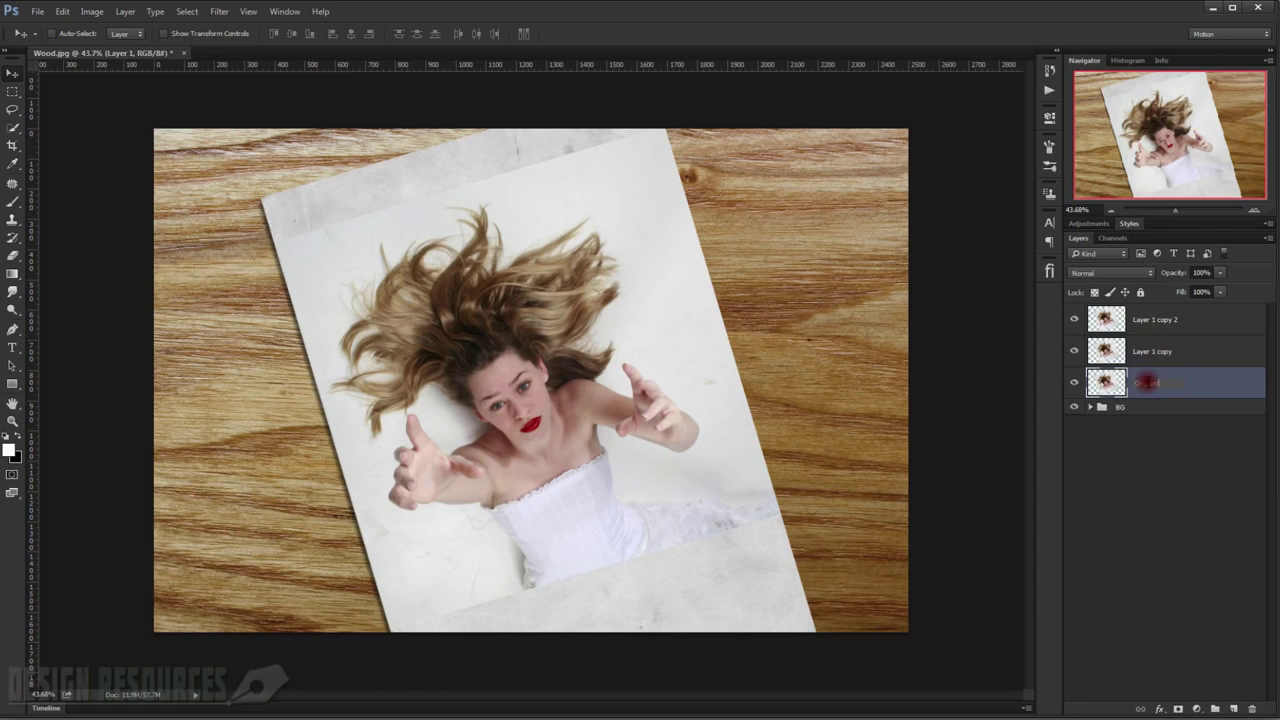
text(Origianl)
drag(1152, 385, 1078, 320)
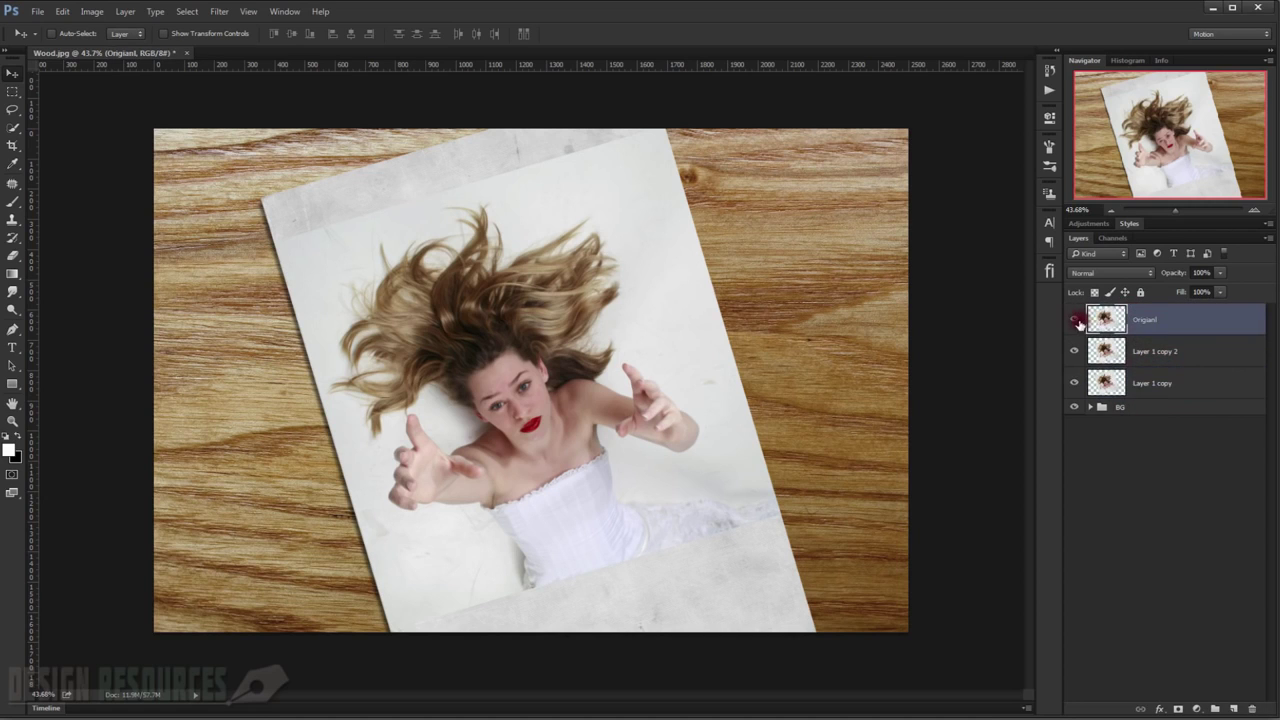
click(1172, 352)
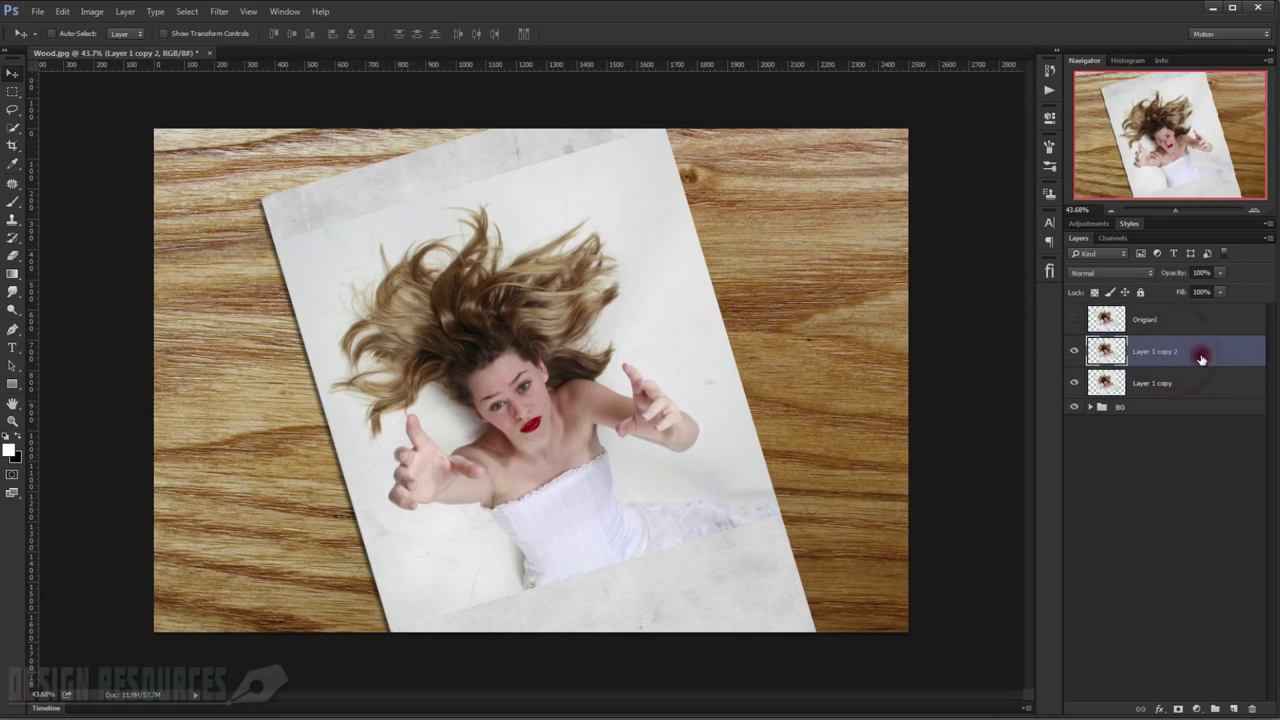
Desaturate the photo copy to black and white and select Layer 1 copy 2.
click(952, 346)
key(ctrl+shift+u)
click(1181, 389)
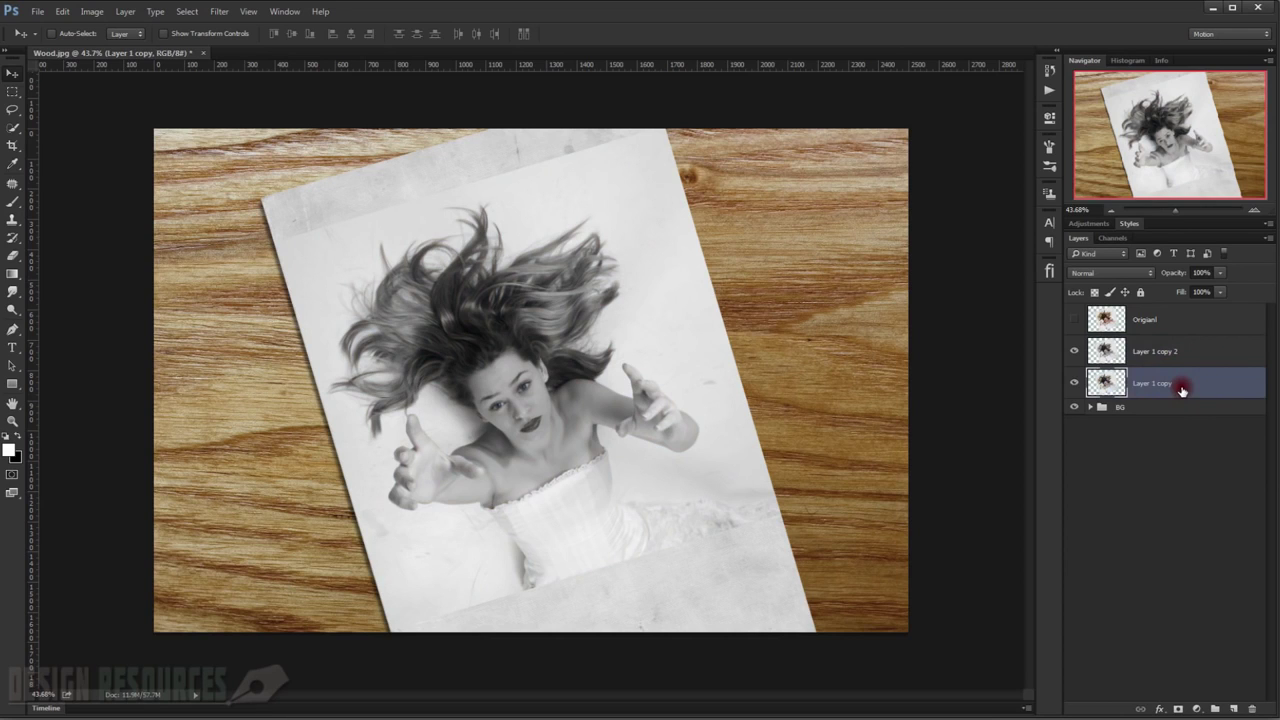
click(1159, 353)
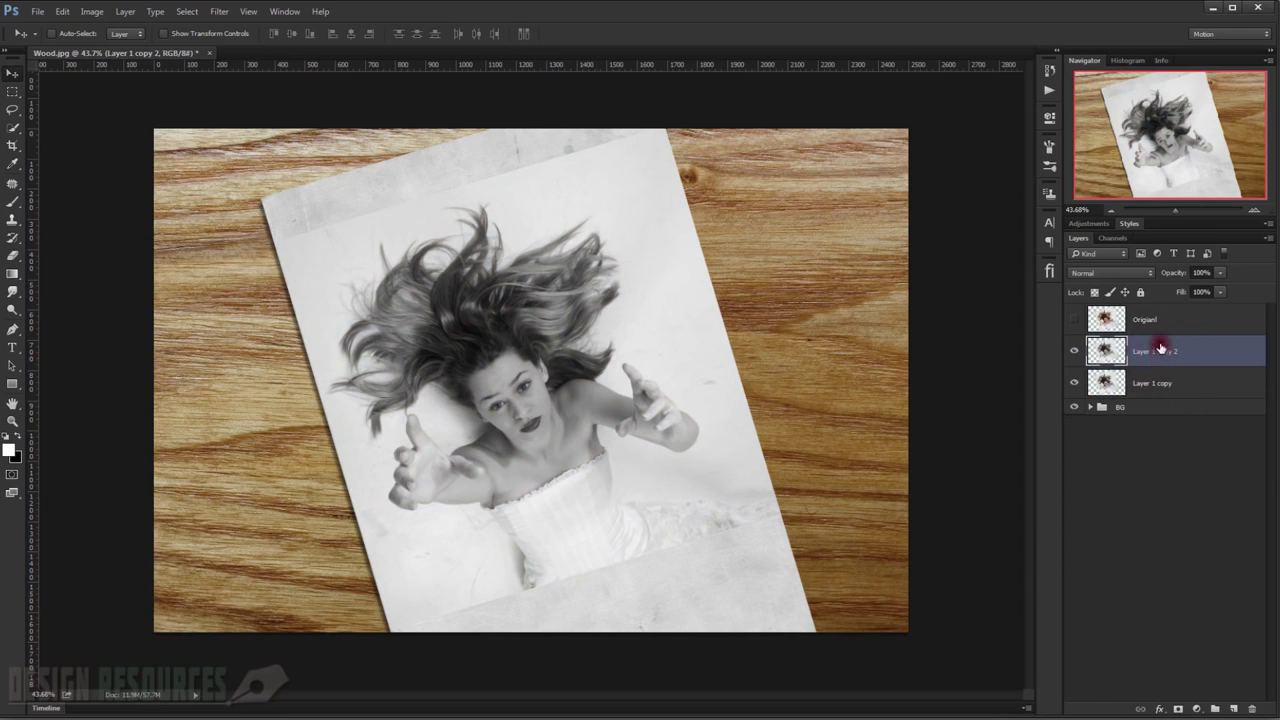
Set Layer 1 copy 2 to Color Dodge blending and invert its colours.
click(1093, 272)
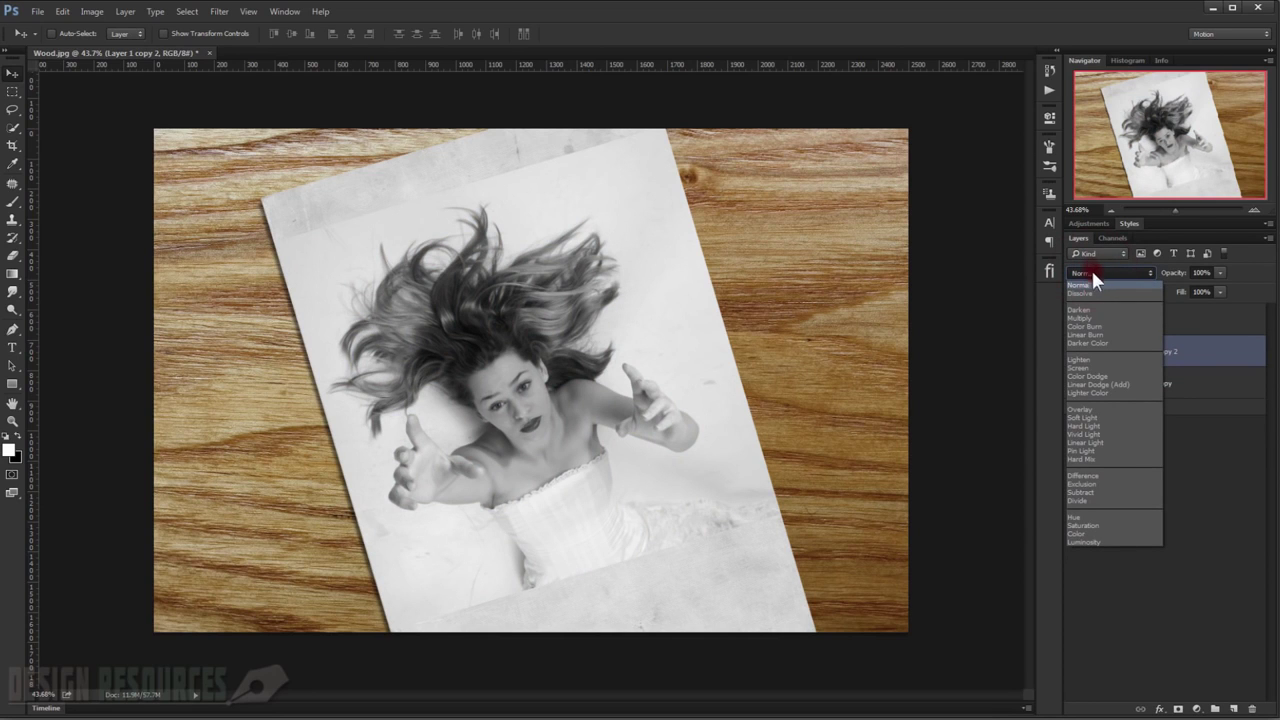
click(1098, 375)
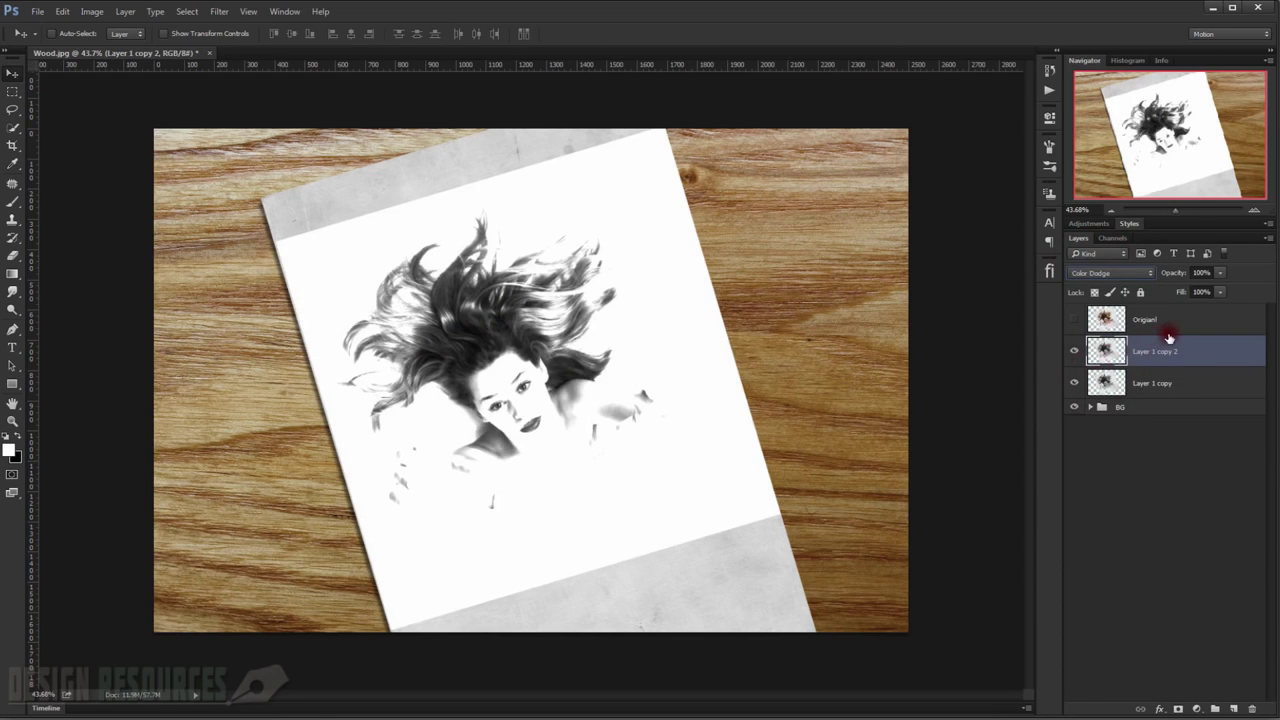
mouse_move(1137, 347)
mouse_down()
mouse_move(1150, 318)
mouse_move(1179, 354)
mouse_up()
key(ctrl+i)
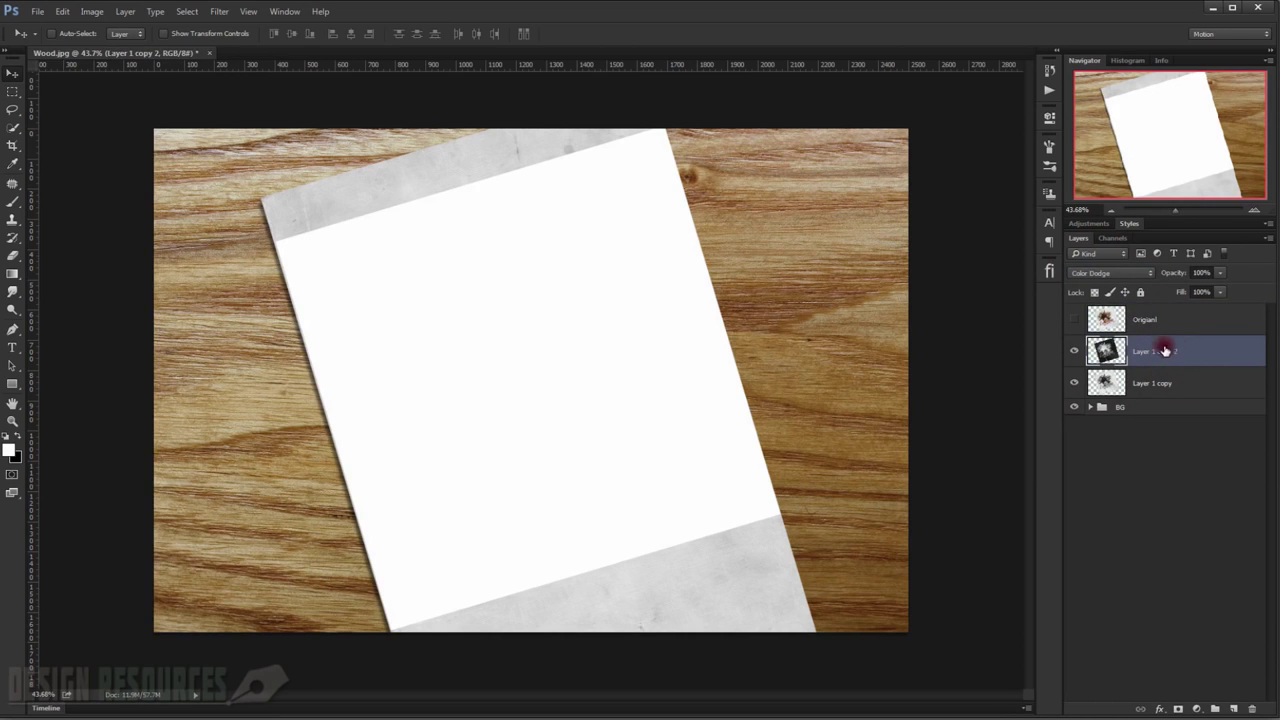
Apply a Gaussian Blur with an 8.0-pixel radius to Layer 1 copy 2.
click(219, 12)
mouse_move(224, 151)
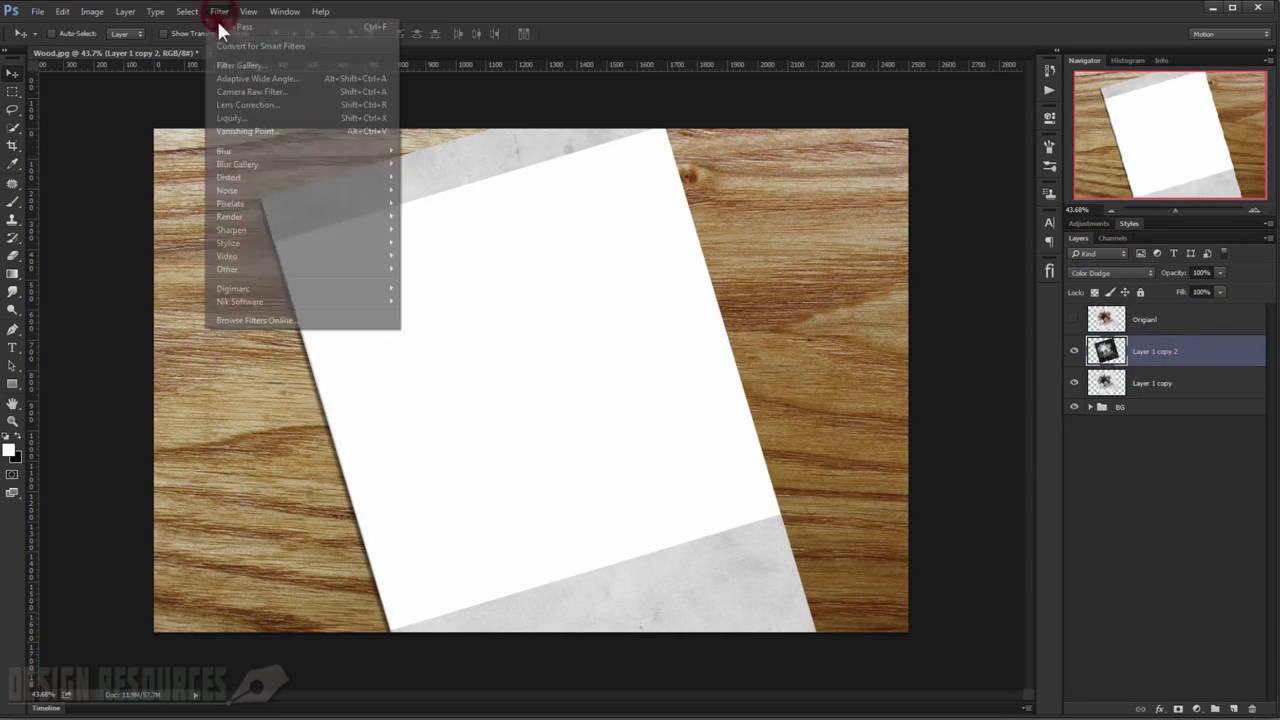
click(443, 202)
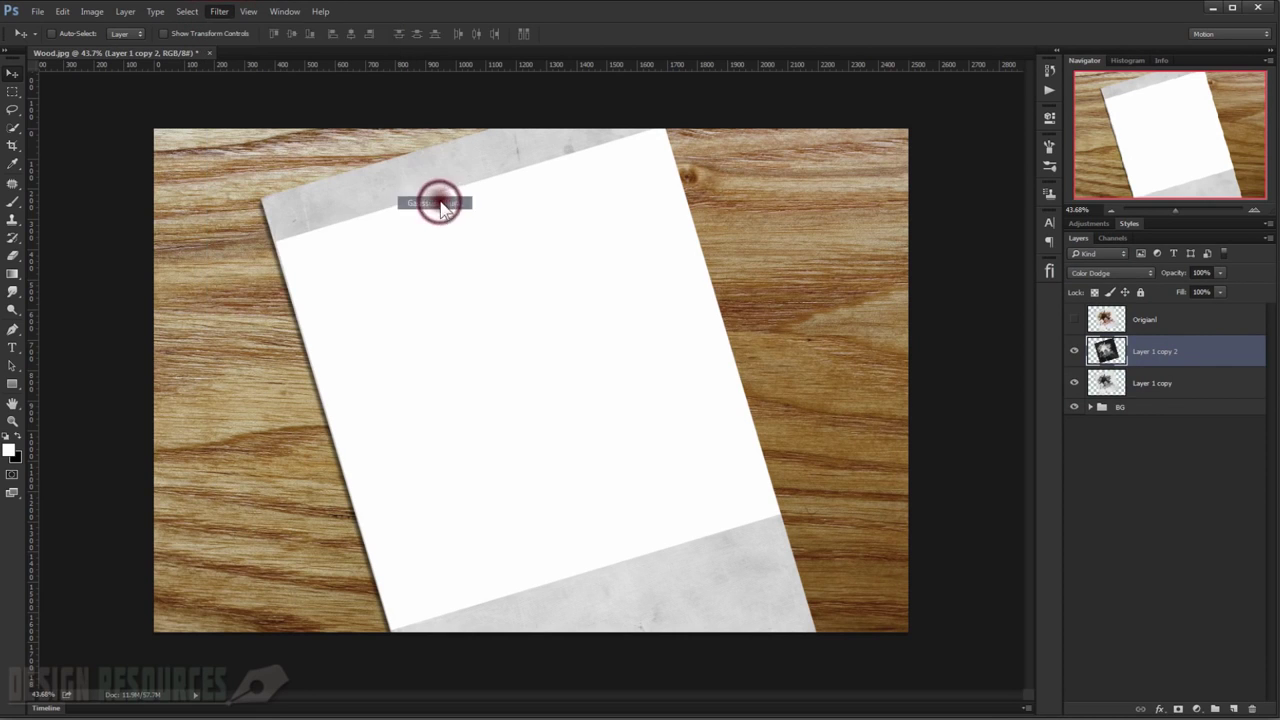
drag(985, 408, 916, 400)
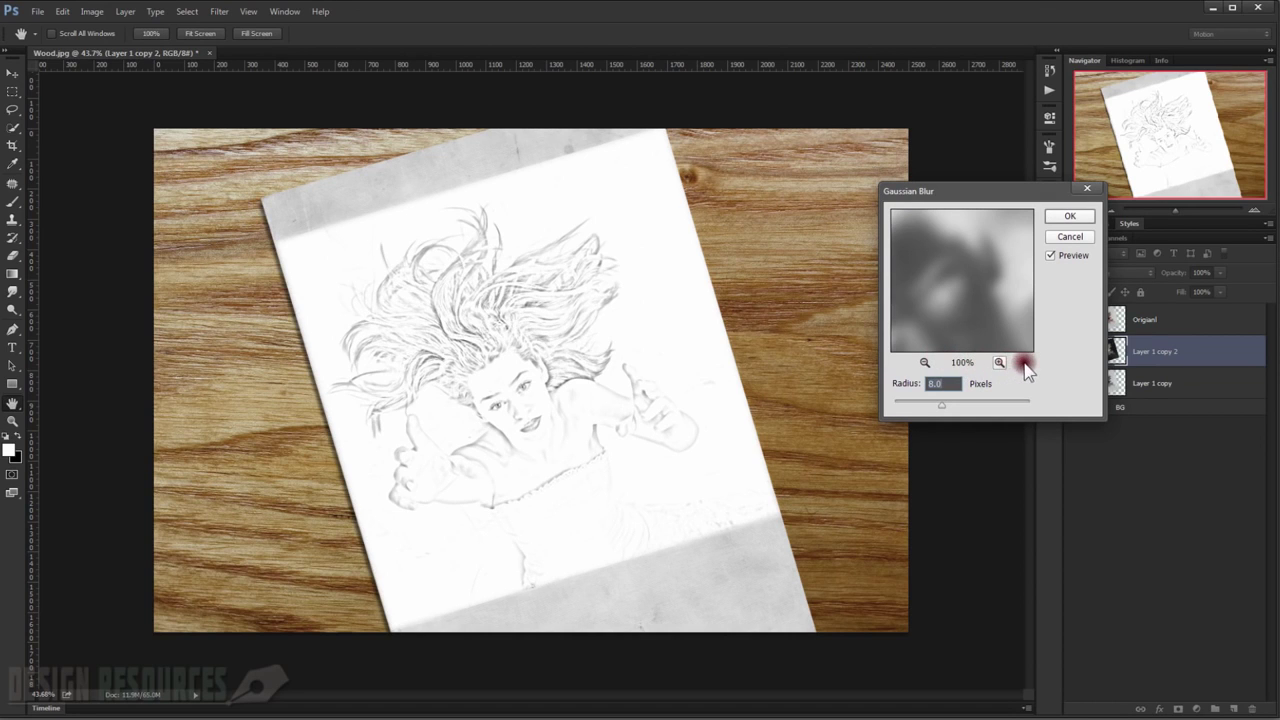
click(1068, 218)
click(1189, 352)
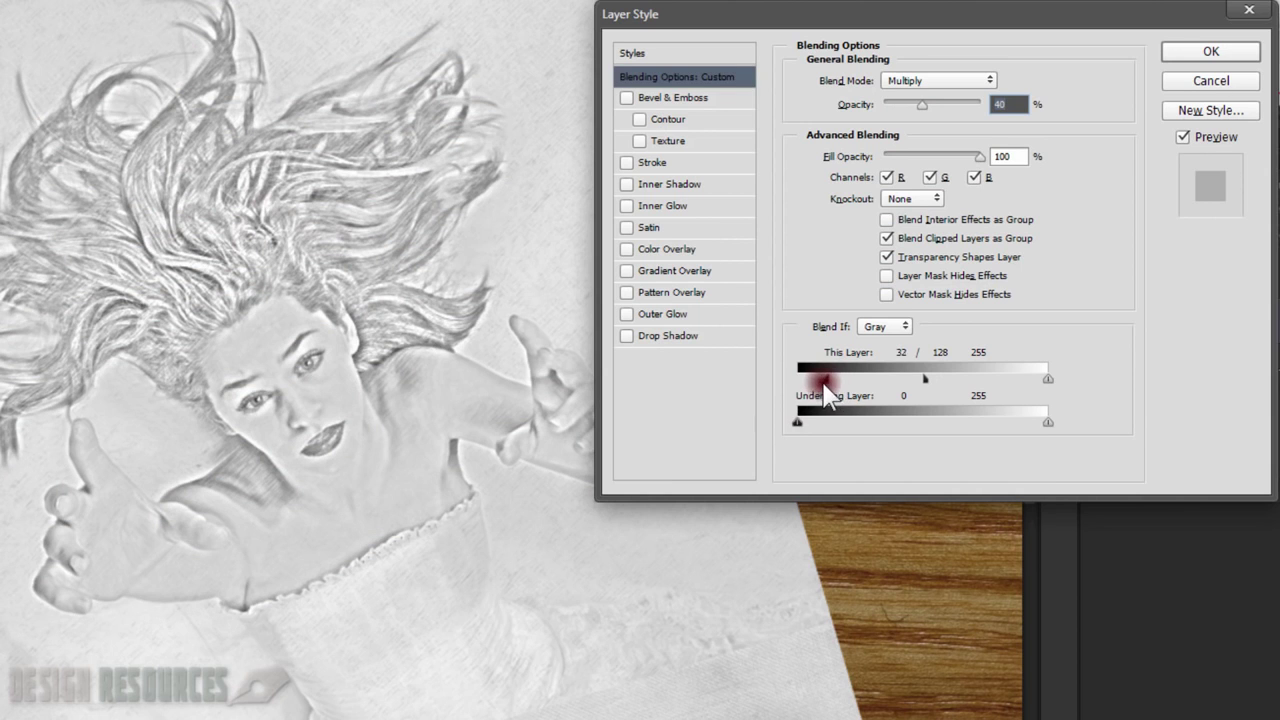
Drag the Multiply layer's Blend If This Layer black slider left to restore shadows.
mouse_move(824, 385)
mouse_down()
mouse_move(792, 382)
mouse_move(816, 383)
mouse_up()
click(1203, 52)
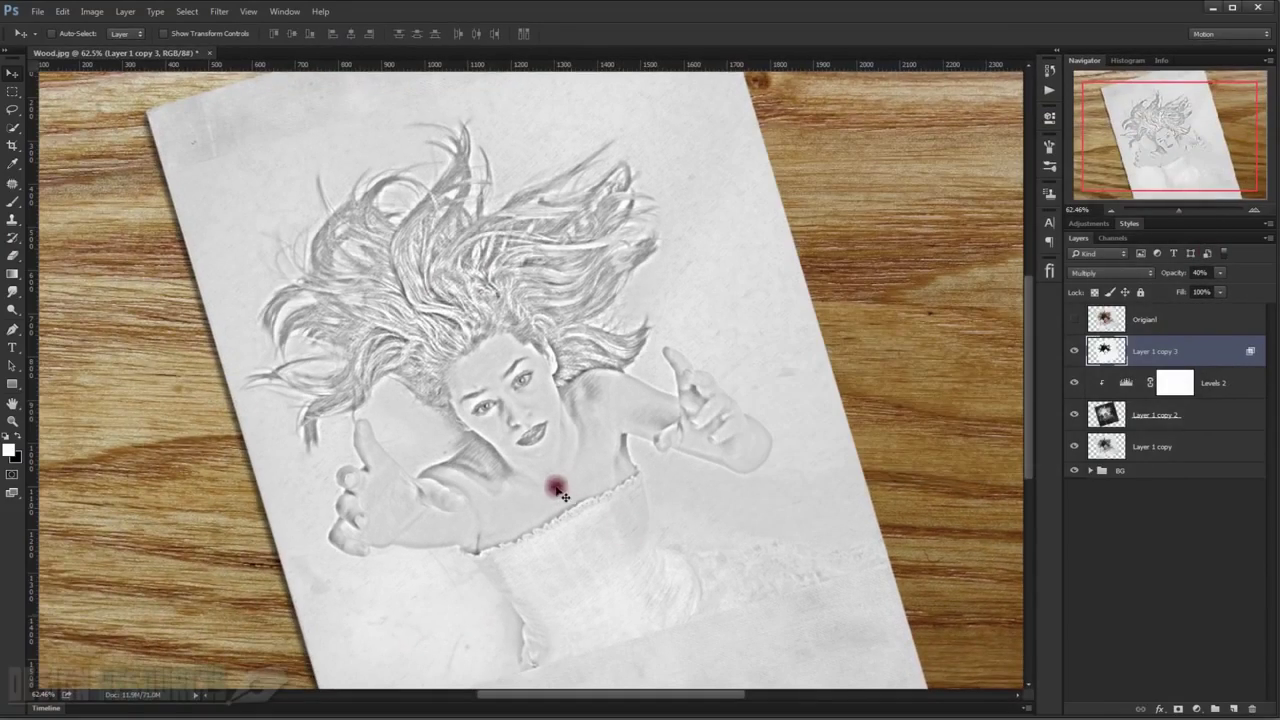
scroll(560, 490, down, 2)
scroll(503, 437, up, 2)
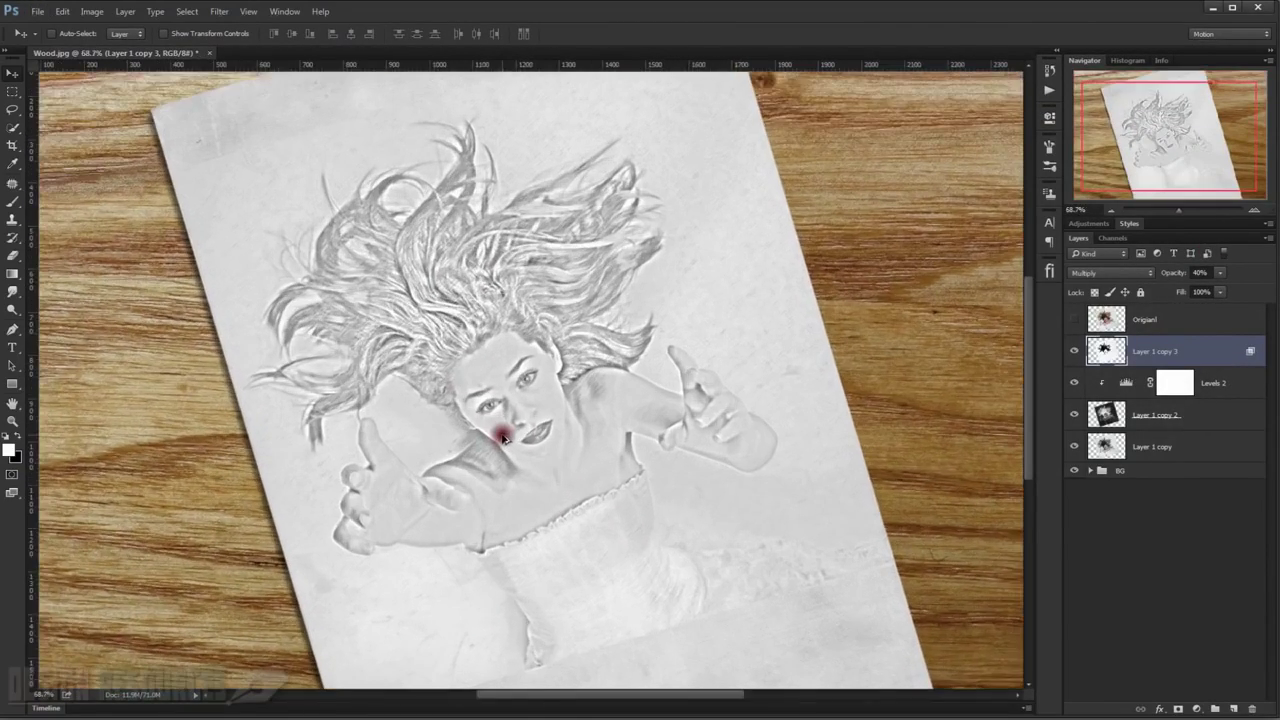
scroll(503, 437, up, 2)
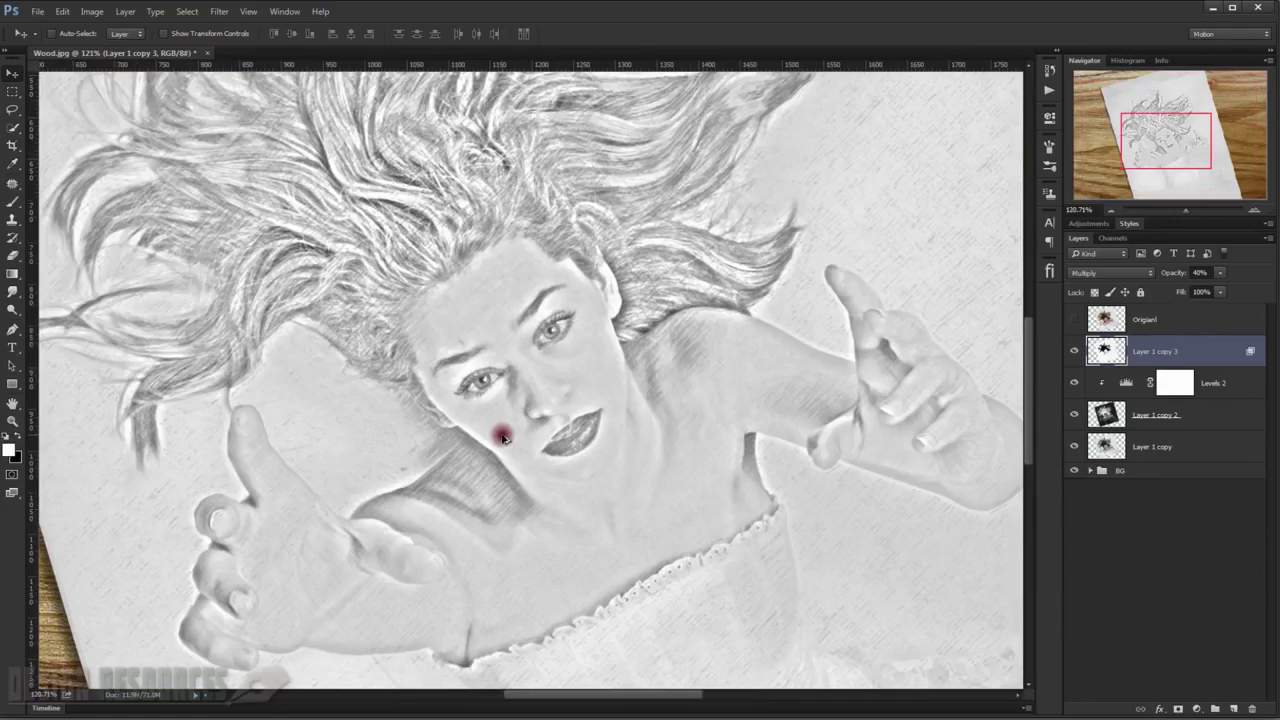
Compare the sketch with and without Layer 1 copy 3, then group the four sketch layers.
click(1074, 350)
click(1074, 352)
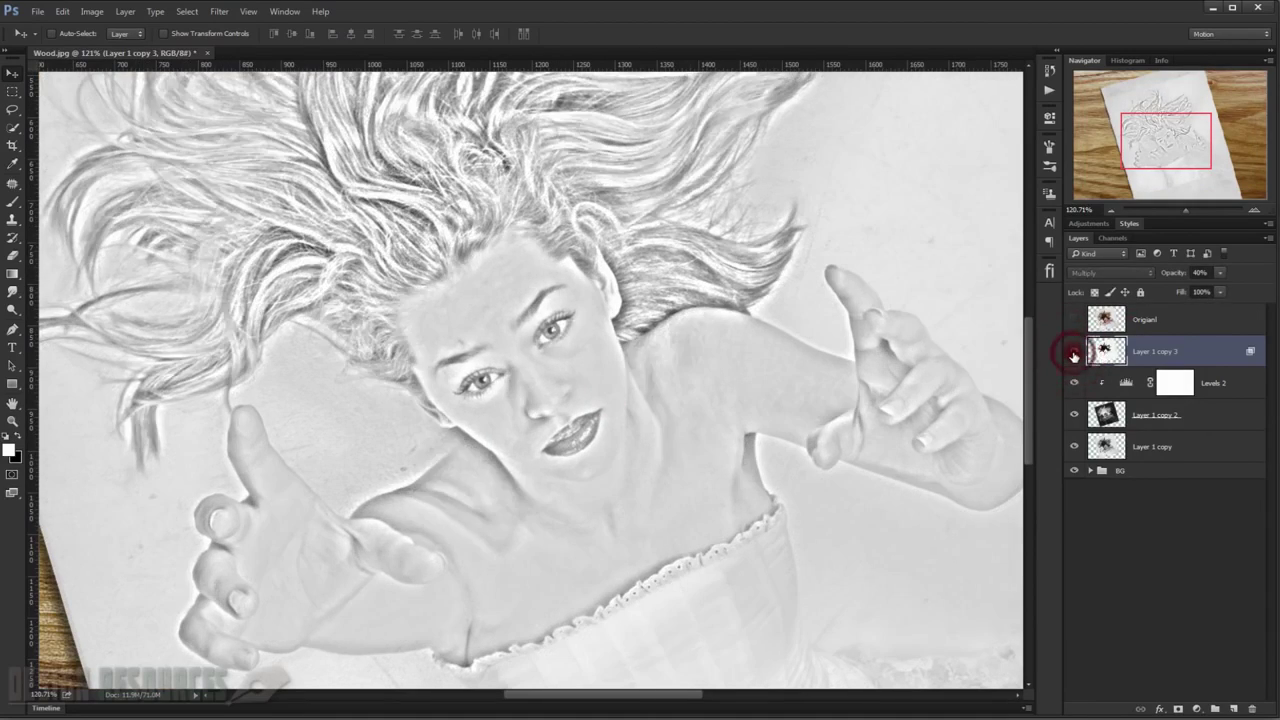
key(ctrl+0)
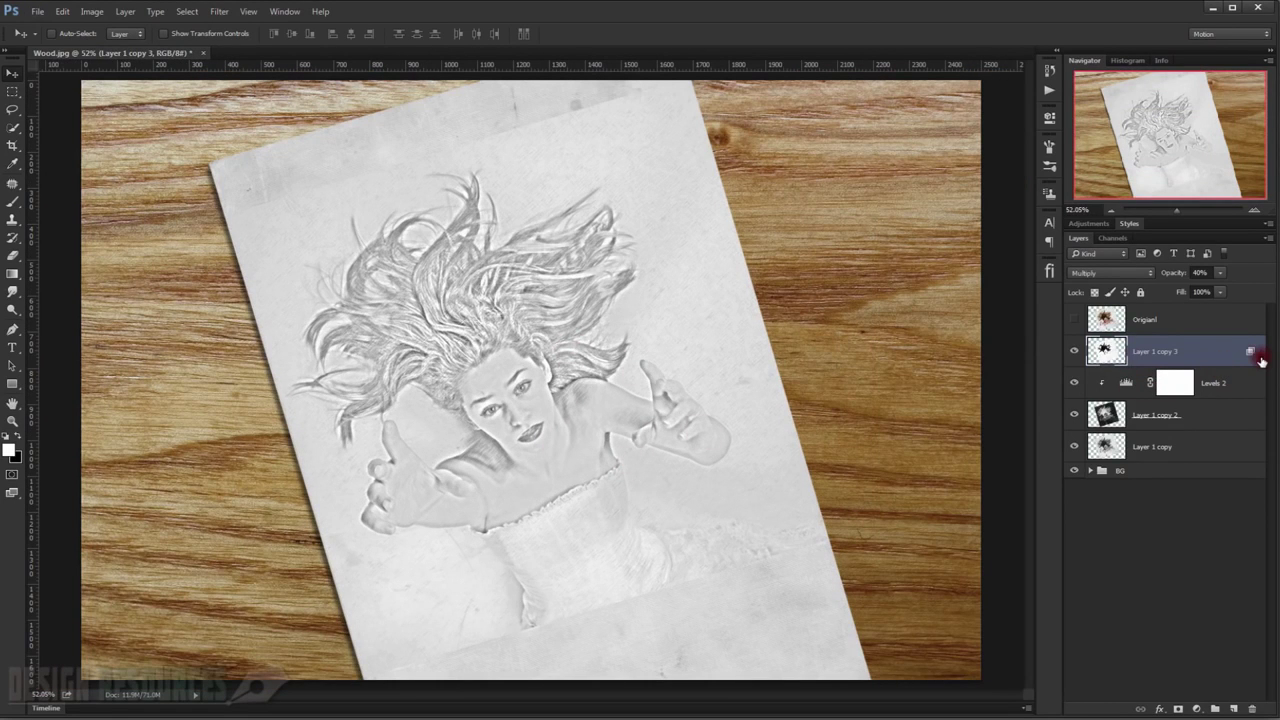
shift+click(1218, 441)
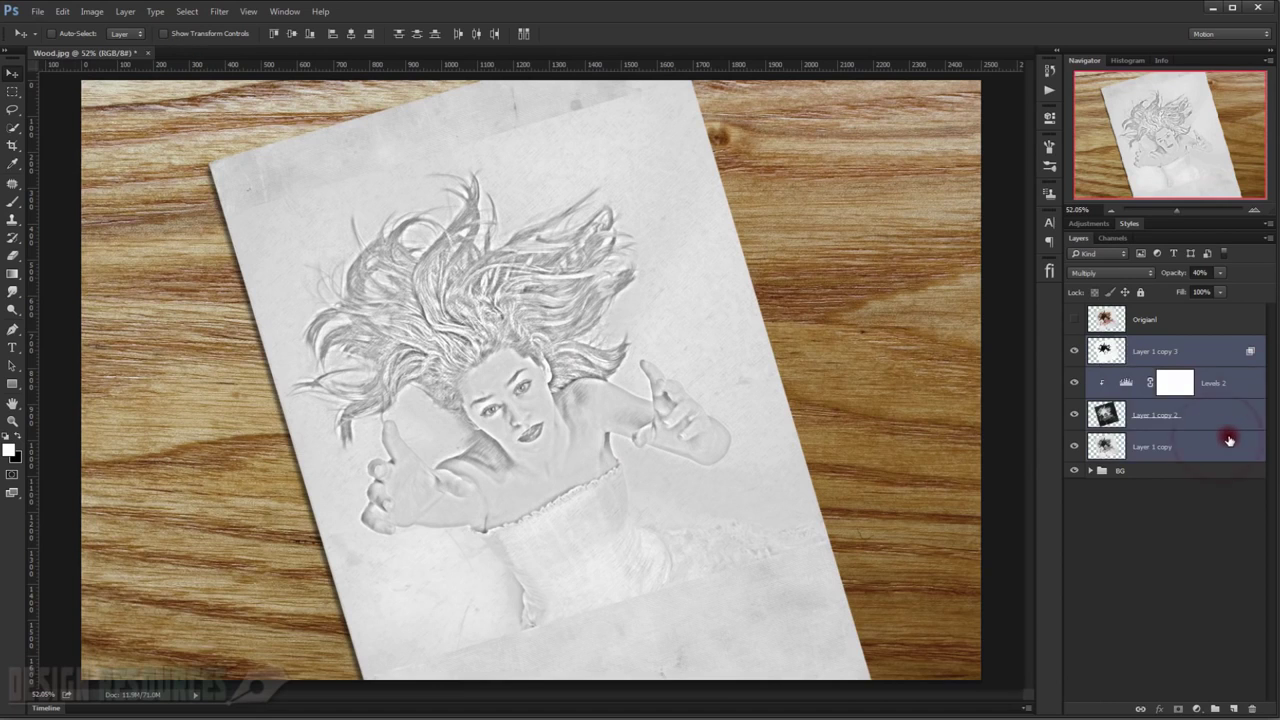
key(ctrl+g)
text(Skectch)
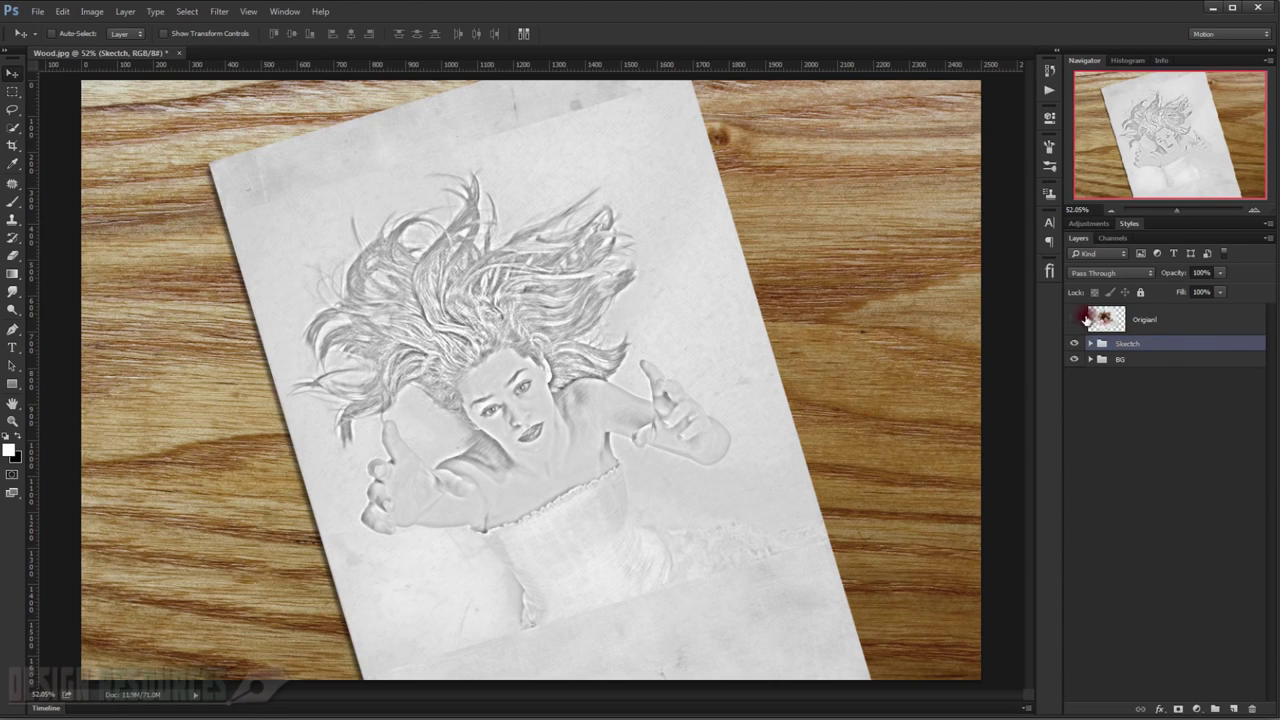
Try Multiply on the Sketch group, revert to Pass Through, and discard a stamped merged layer.
click(1120, 271)
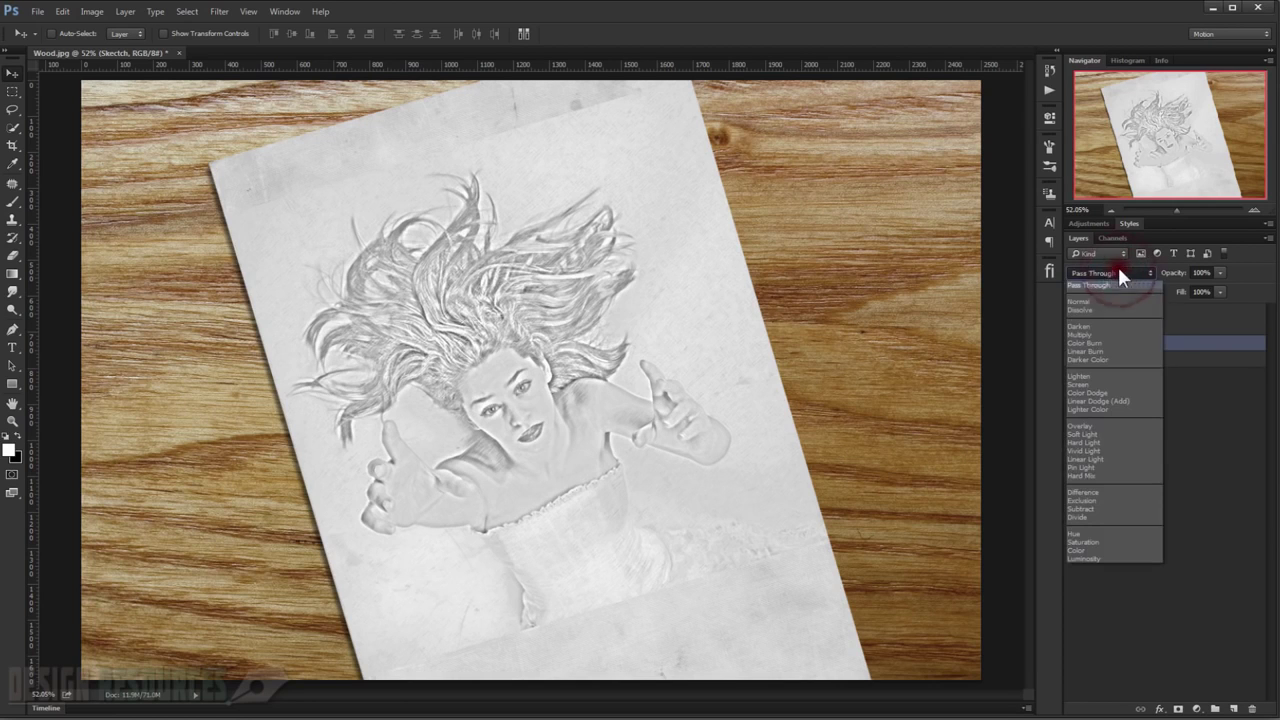
click(1083, 340)
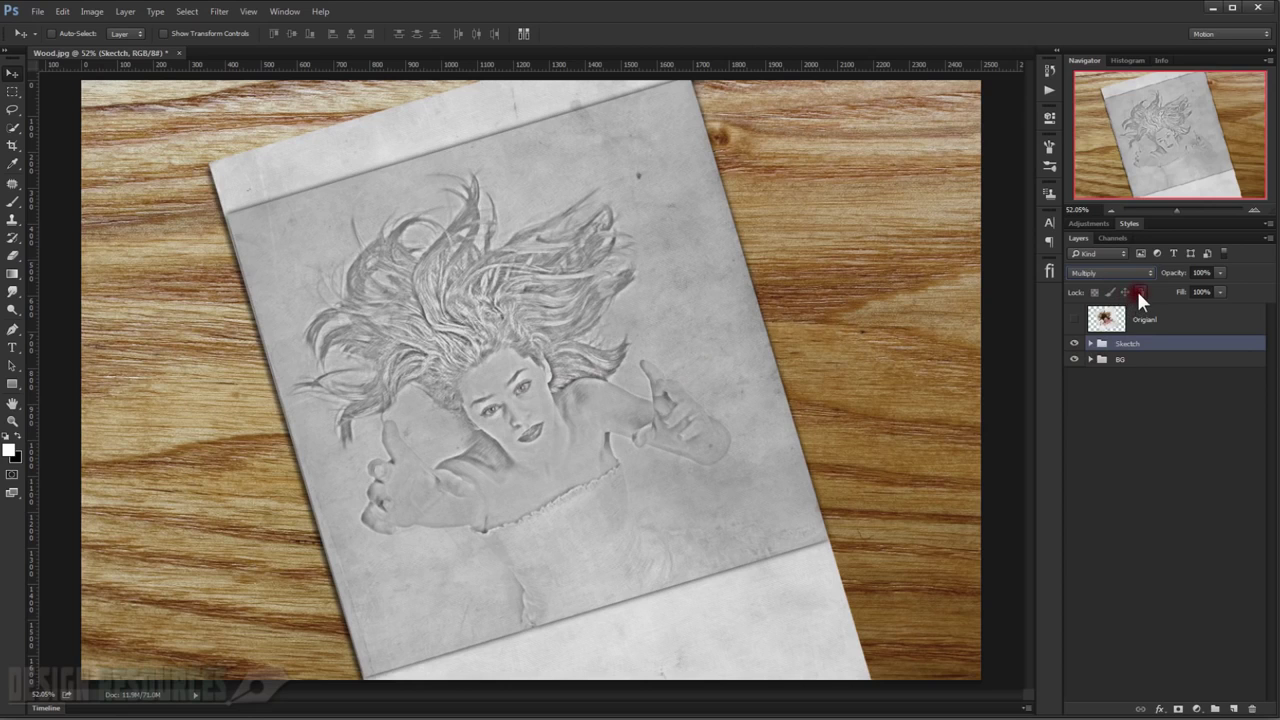
key(ctrl+z)
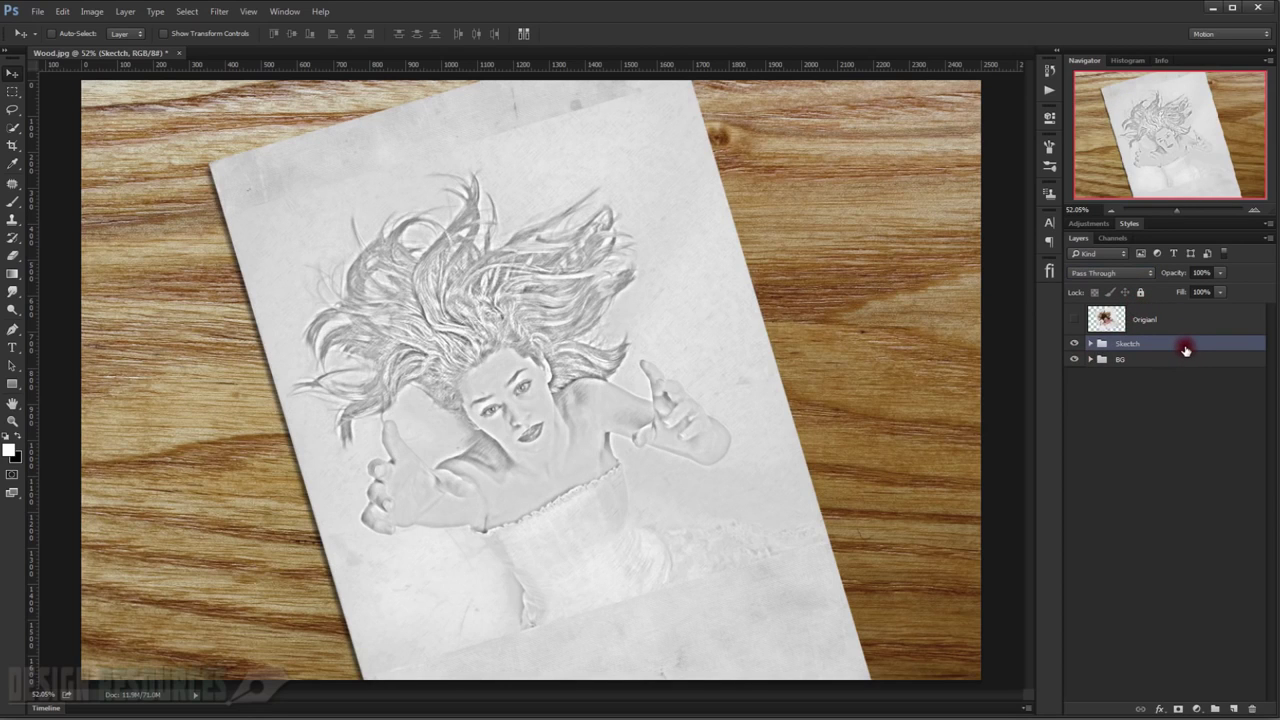
key(ctrl+alt+shift+e)
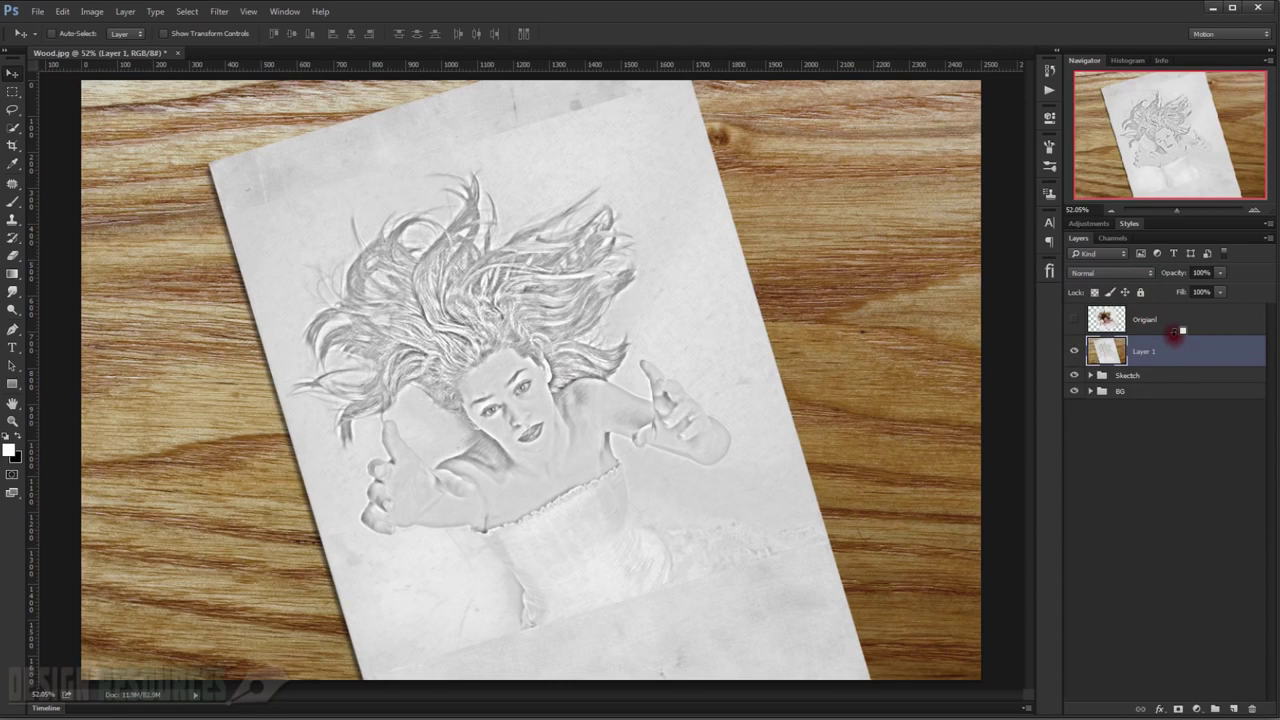
key(Delete)
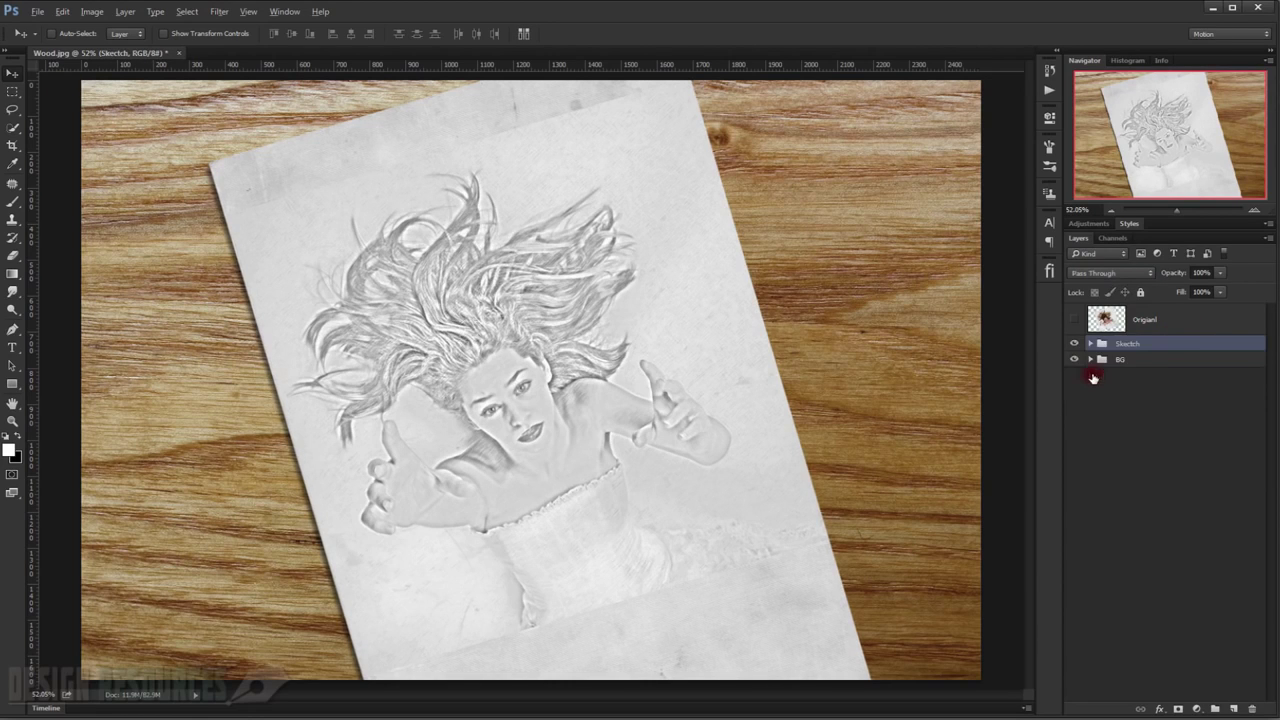
Stamp the visible sketch into Layer 1 with BG hidden, then show BG, hide Sketch, set Multiply.
click(1075, 360)
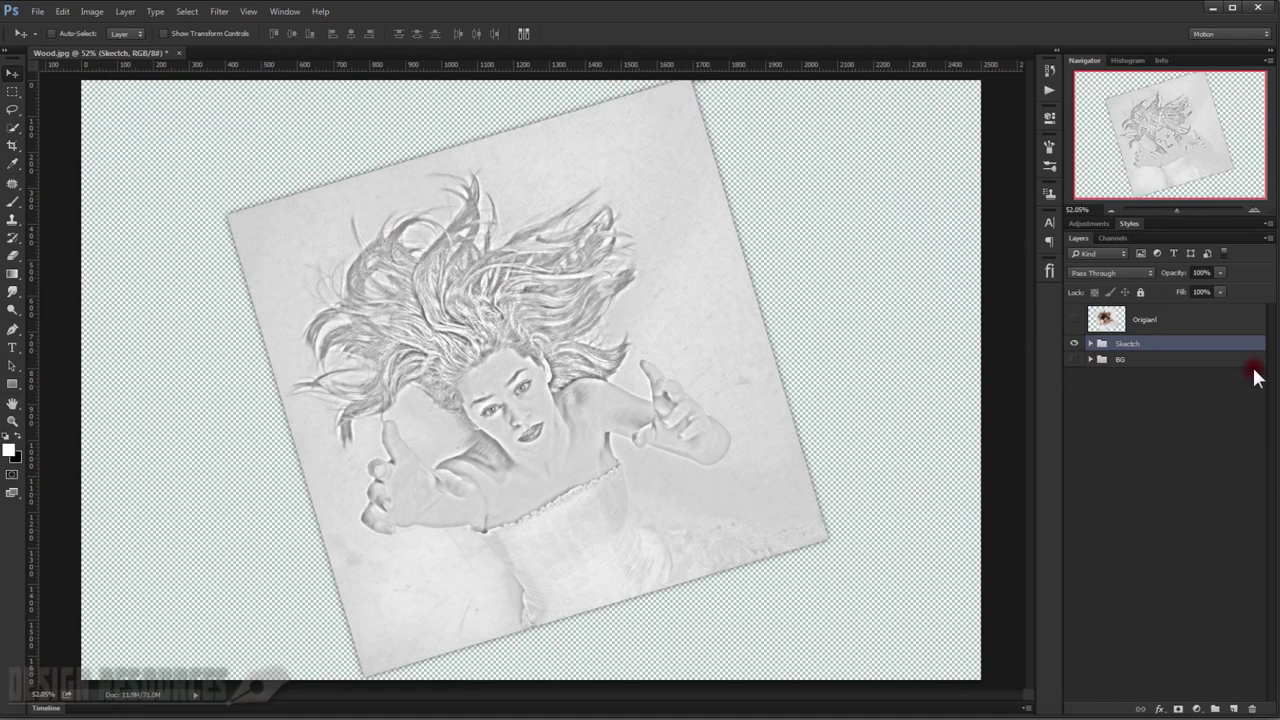
key(ctrl+alt+shift+e)
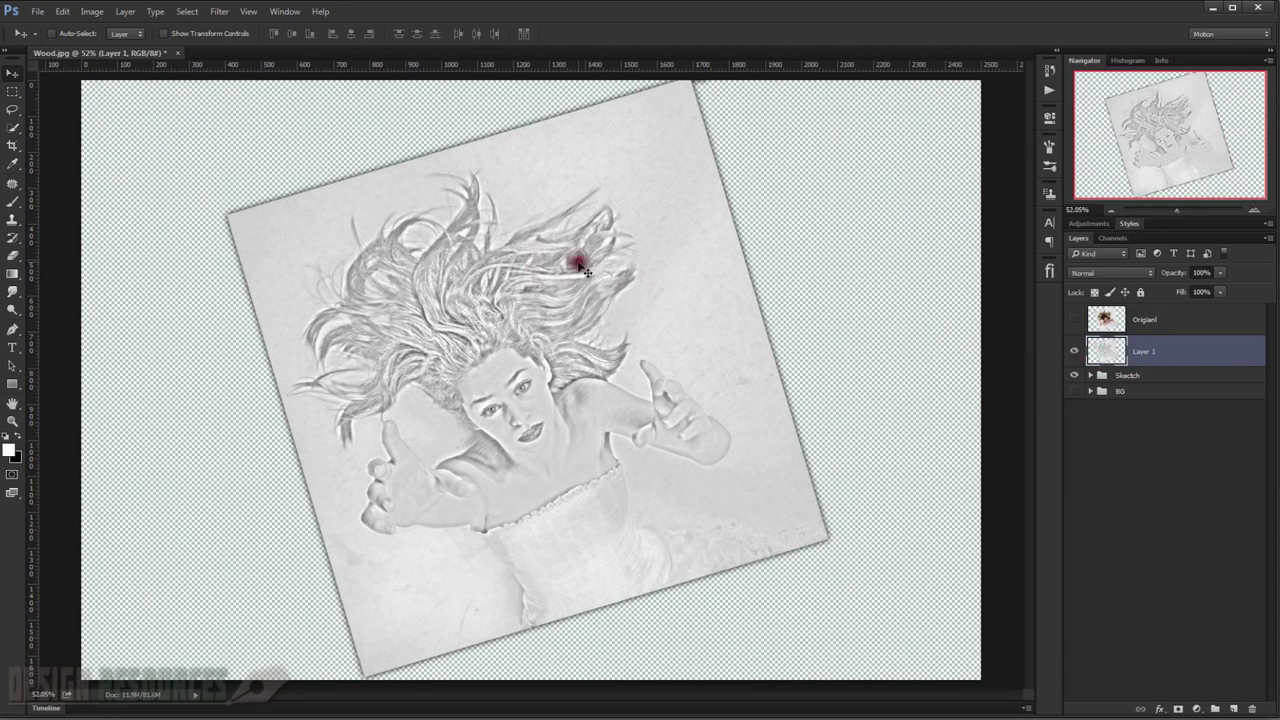
click(1074, 375)
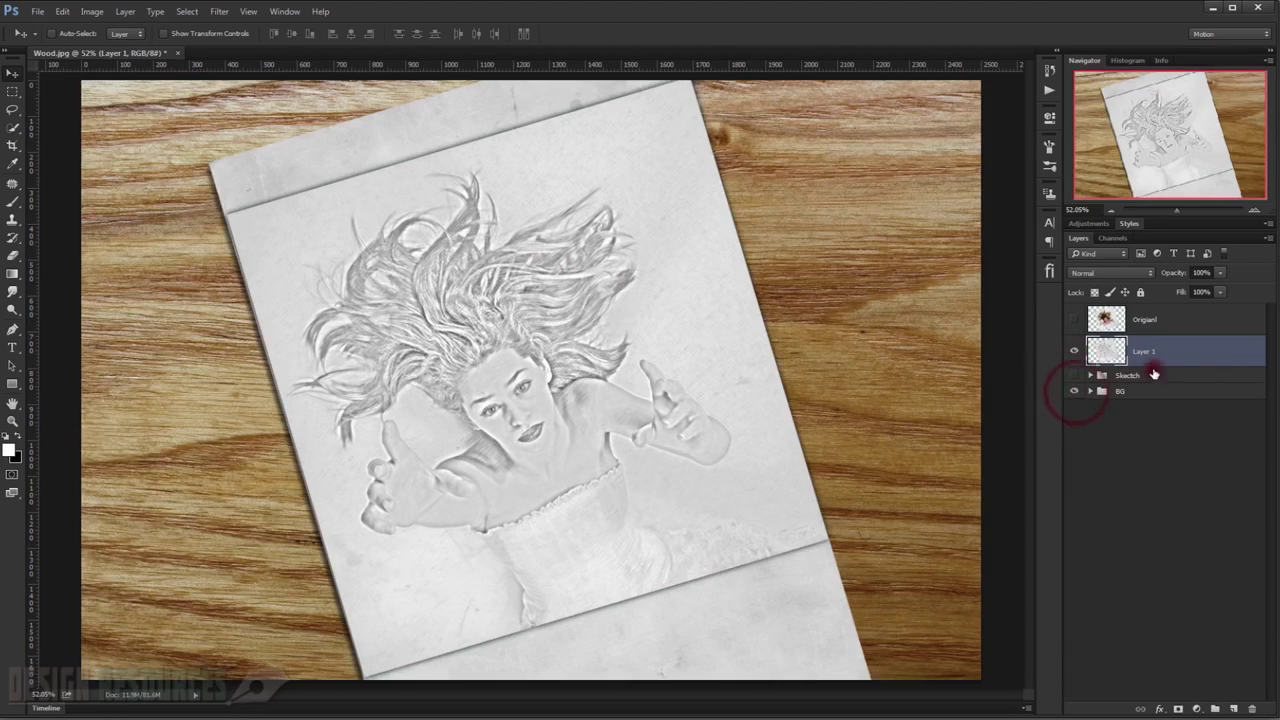
click(1099, 272)
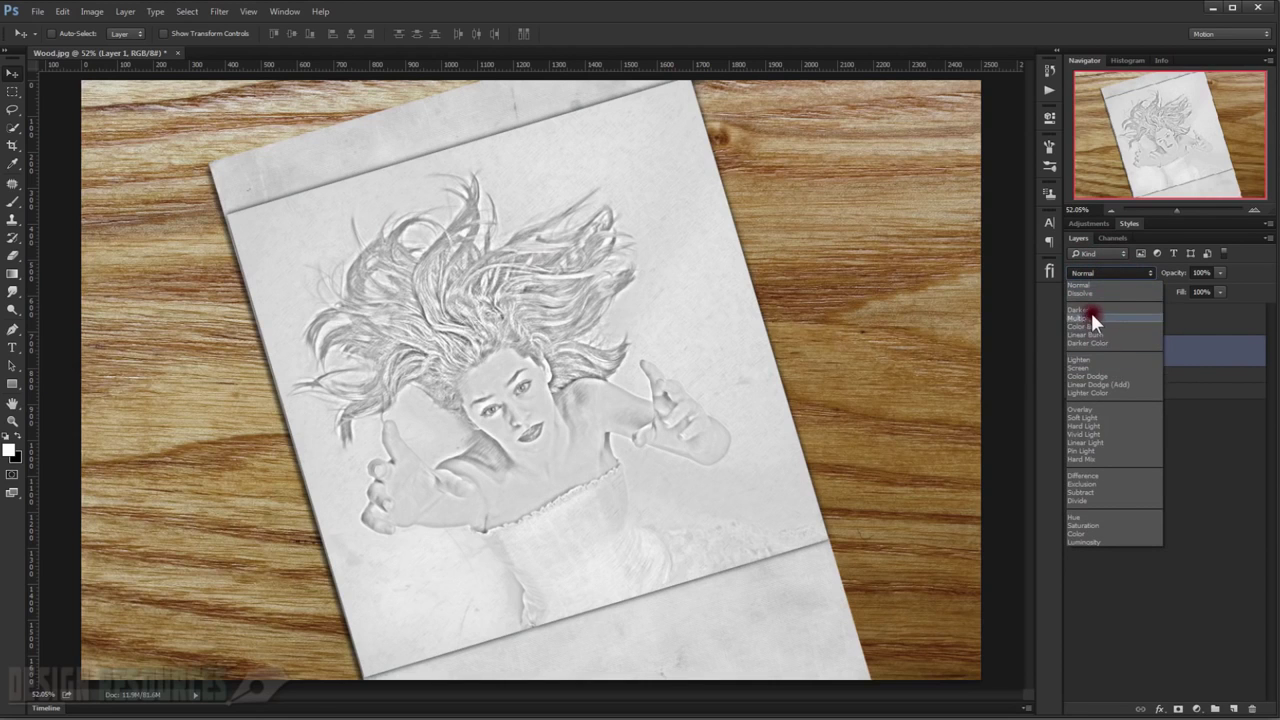
click(1088, 317)
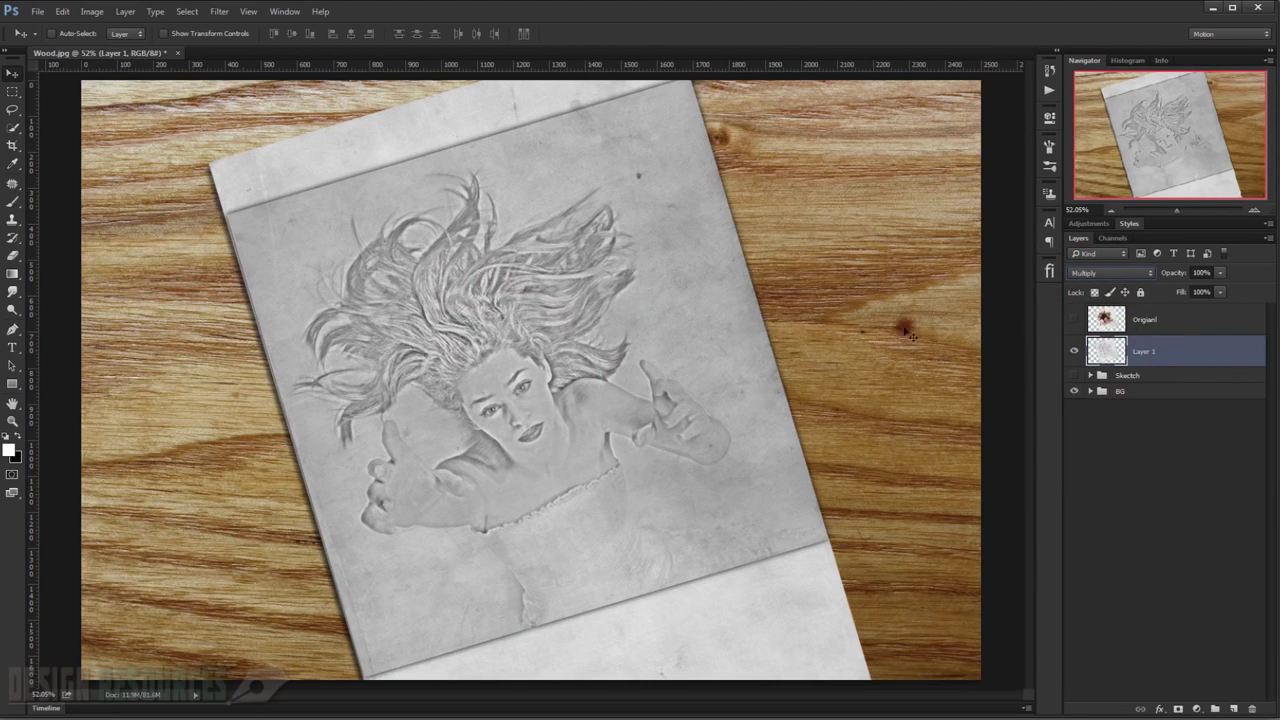
Add a layer mask to the merged sketch layer and set a soft brush of about 307 pixels.
click(1180, 709)
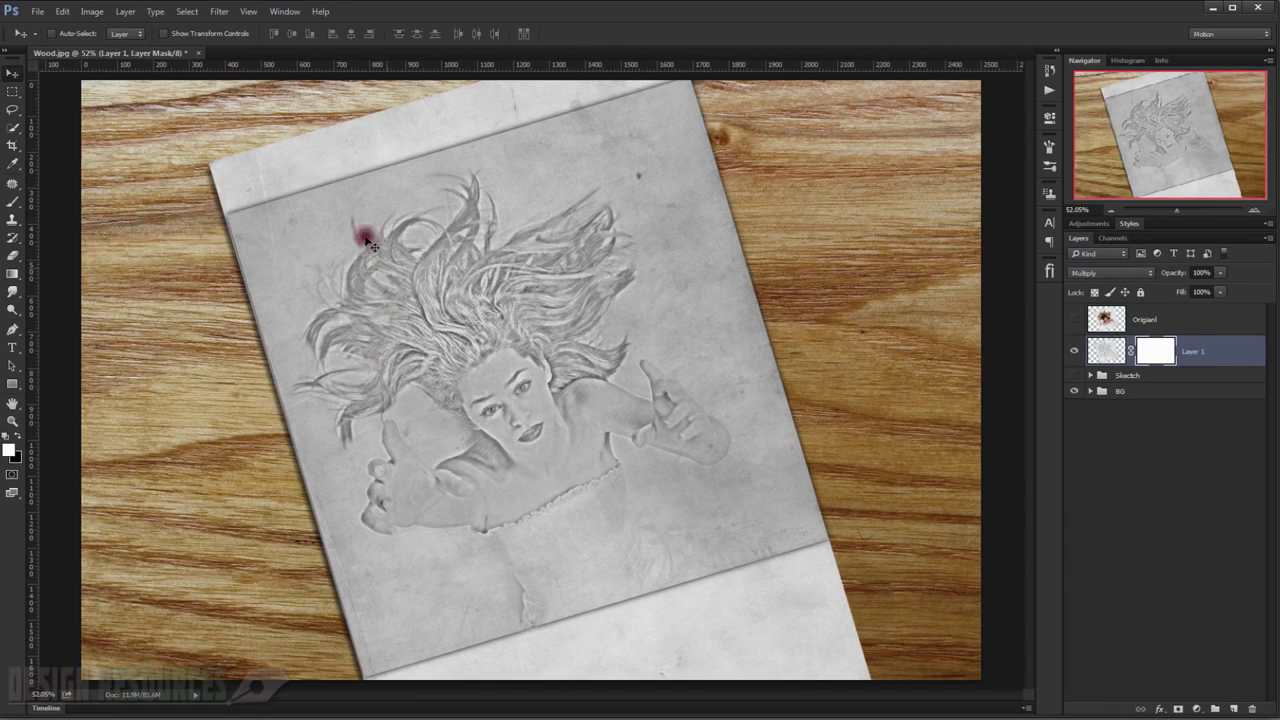
click(17, 204)
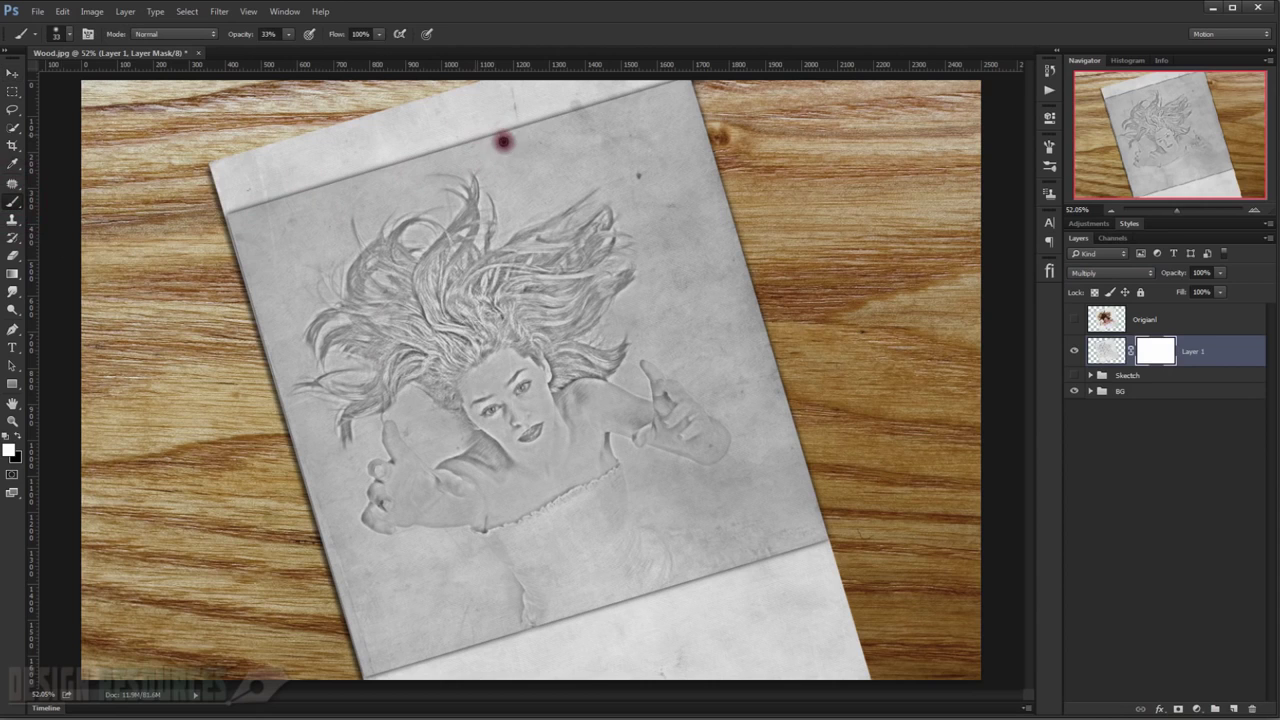
scroll(591, 228, down, 2)
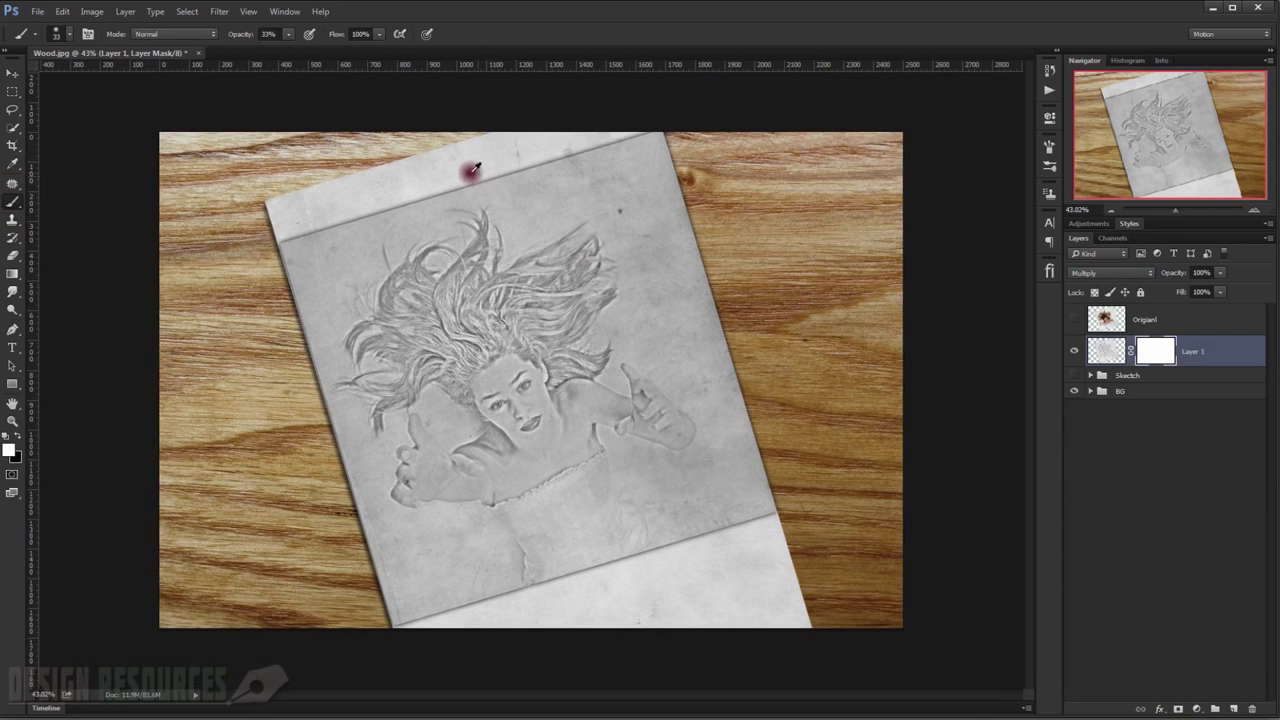
drag(473, 170, 503, 183)
Paint the mask black along the paper's top, left and bottom edges.
mouse_move(660, 165)
mouse_down()
mouse_move(634, 143)
mouse_move(514, 157)
mouse_move(385, 190)
mouse_move(323, 229)
mouse_up()
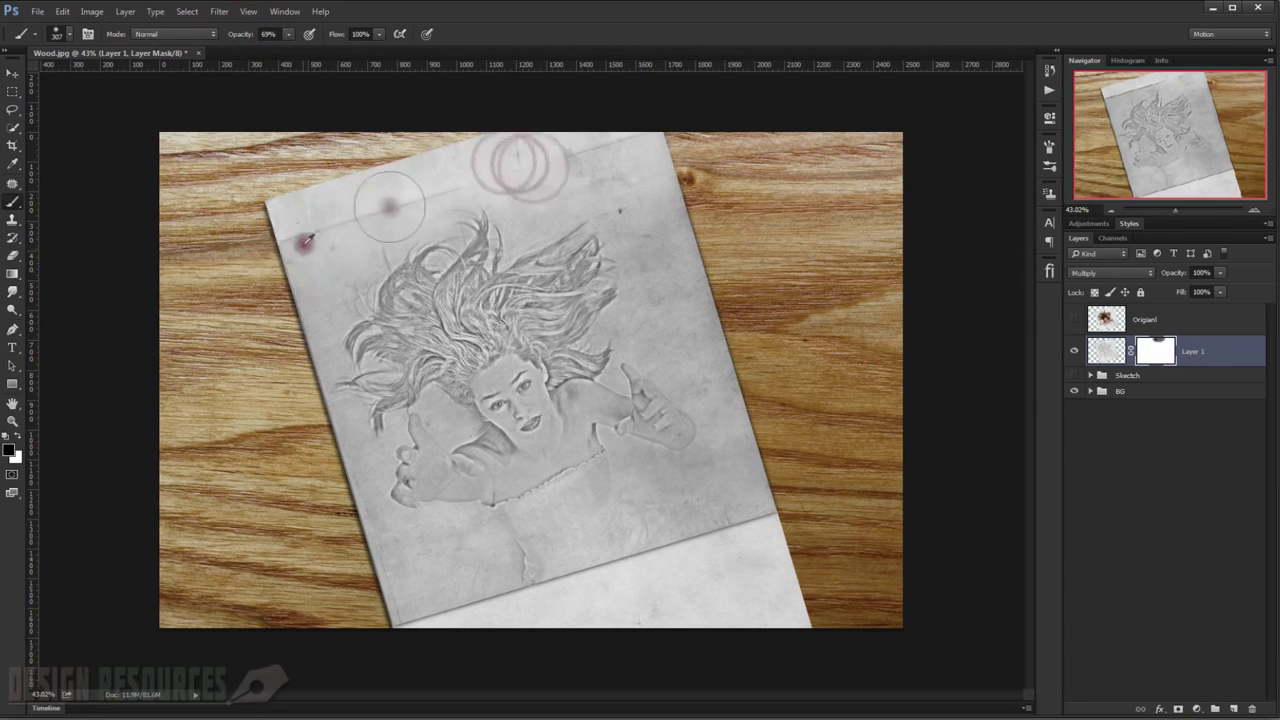
drag(286, 286, 294, 396)
mouse_move(443, 594)
mouse_down()
mouse_move(557, 586)
mouse_move(734, 537)
mouse_move(774, 486)
mouse_up()
click(690, 295)
mouse_move(499, 142)
mouse_down()
mouse_move(537, 140)
mouse_move(354, 186)
mouse_up()
drag(309, 214, 294, 357)
mouse_move(700, 514)
mouse_down()
mouse_move(626, 491)
mouse_move(752, 474)
mouse_up()
Lower the brush opacity to 47% and zoom out to view the whole paper.
drag(614, 294, 657, 337)
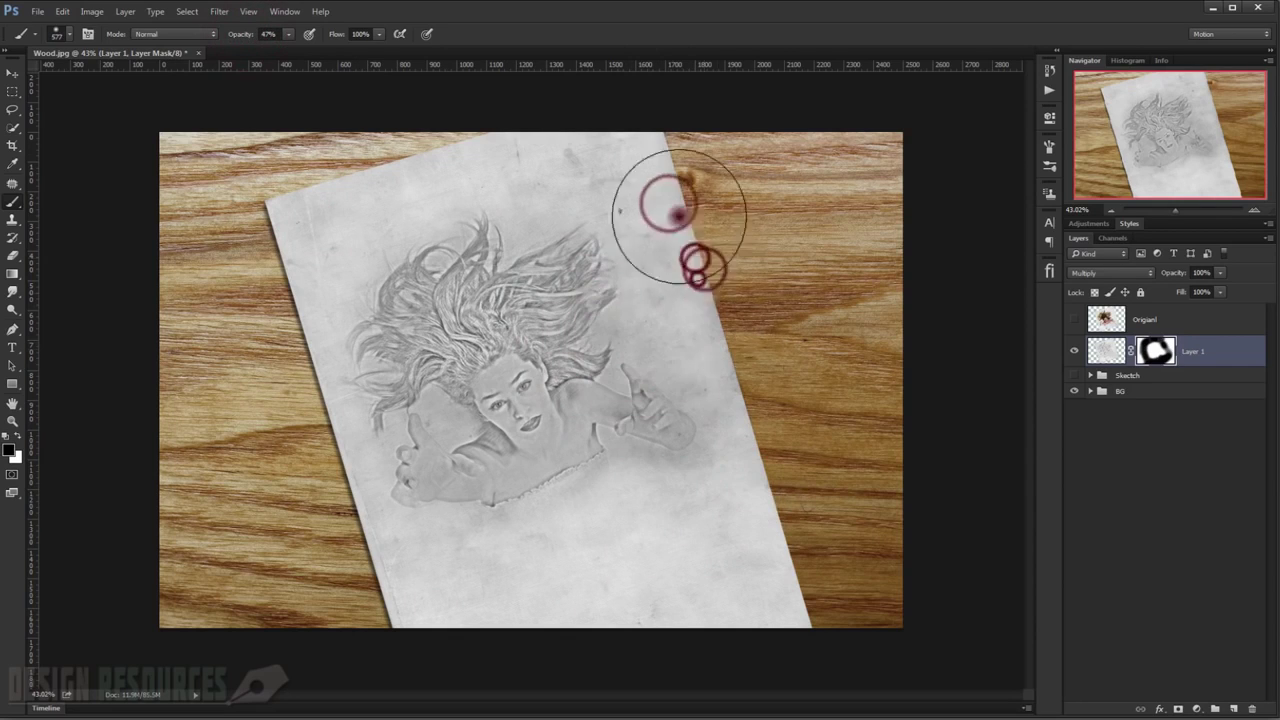
drag(682, 503, 680, 472)
key(ctrl+minus)
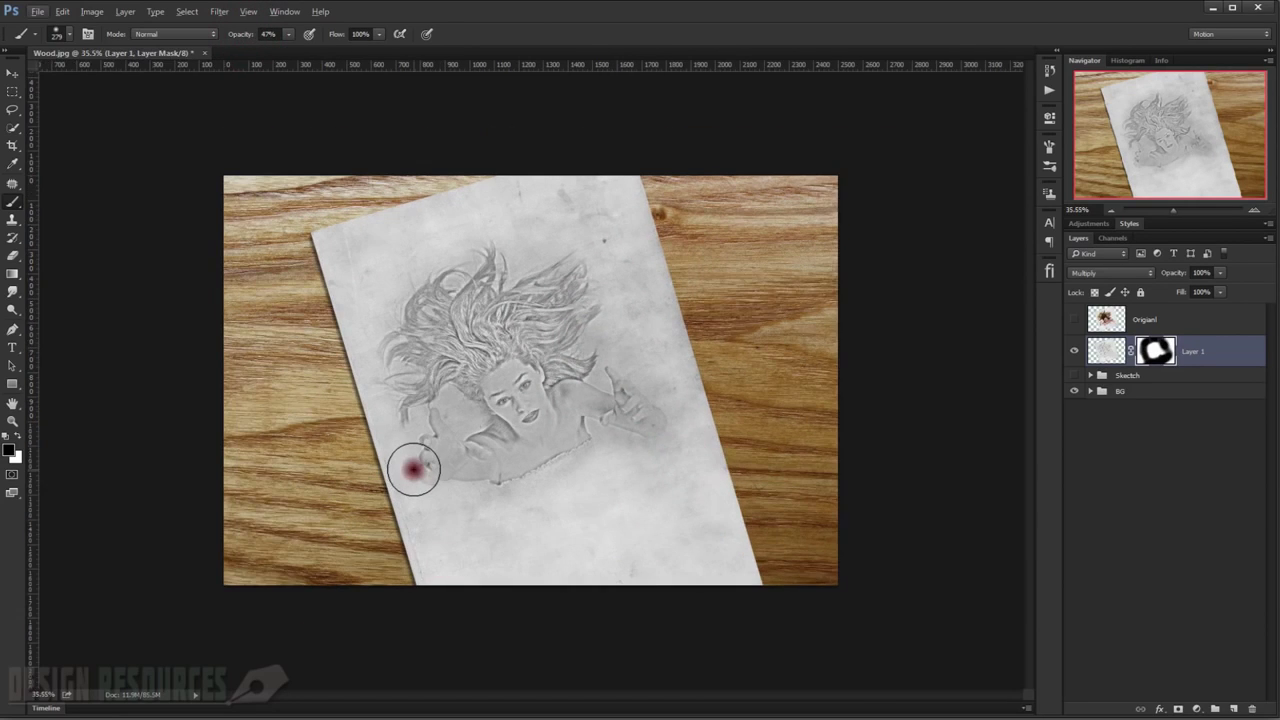
scroll(414, 469, up, 2)
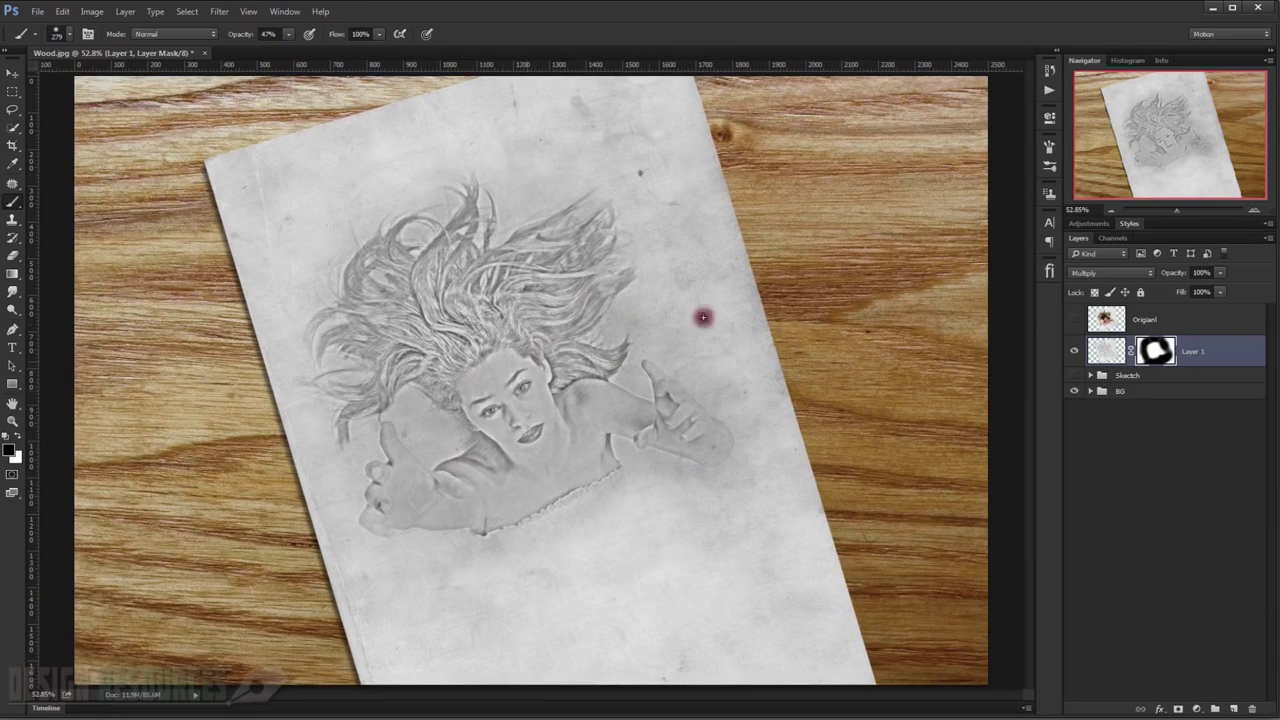
Show the colour Origianl layer, add a mask, and paint black over the lower dress.
click(1151, 319)
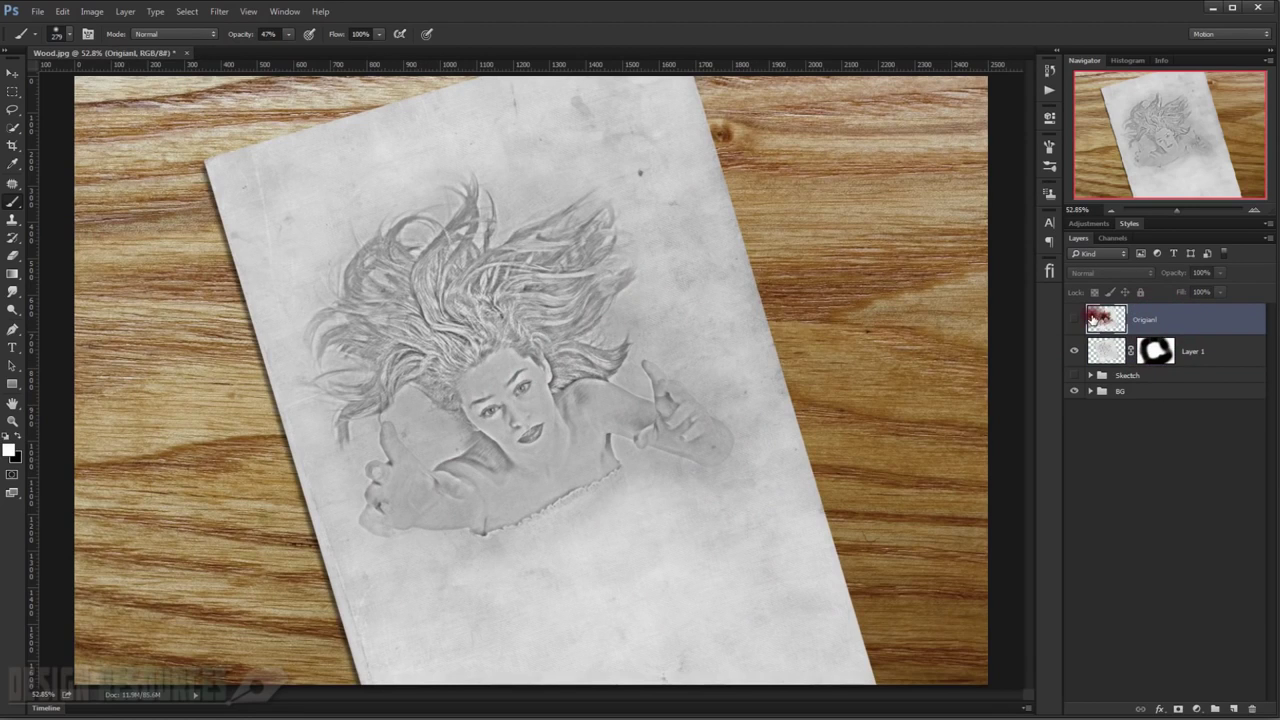
click(1075, 319)
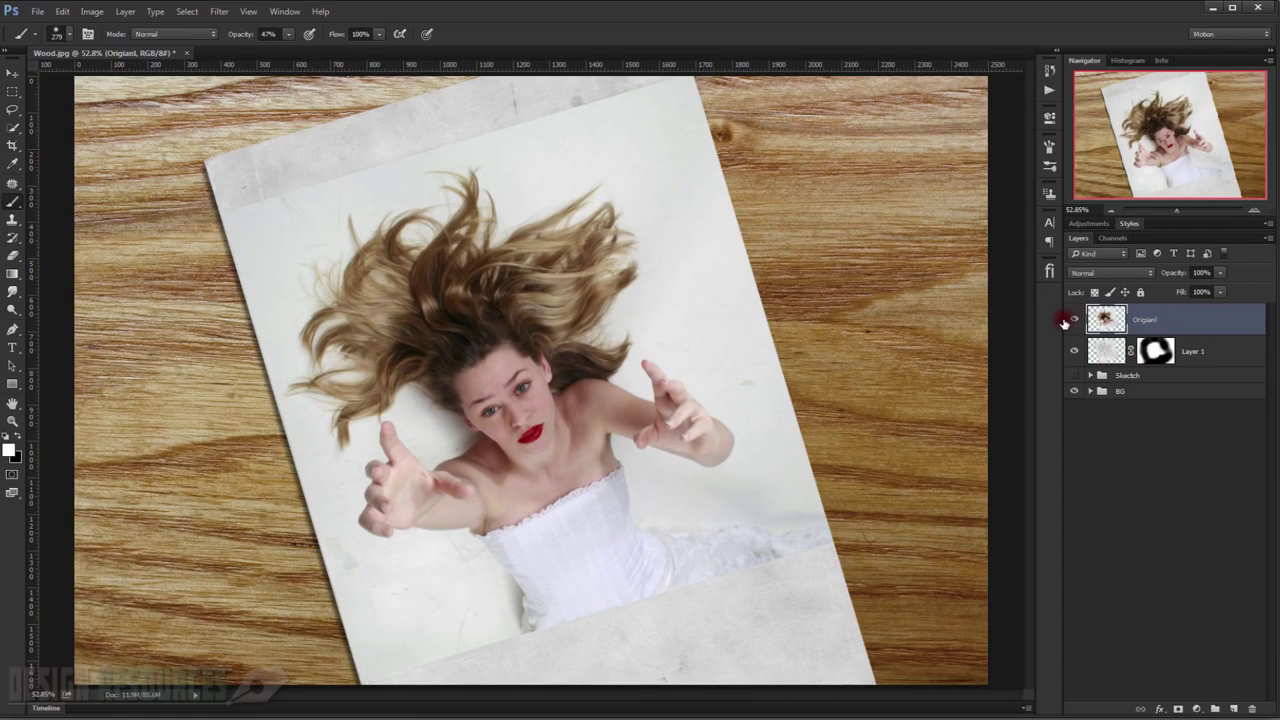
click(1180, 710)
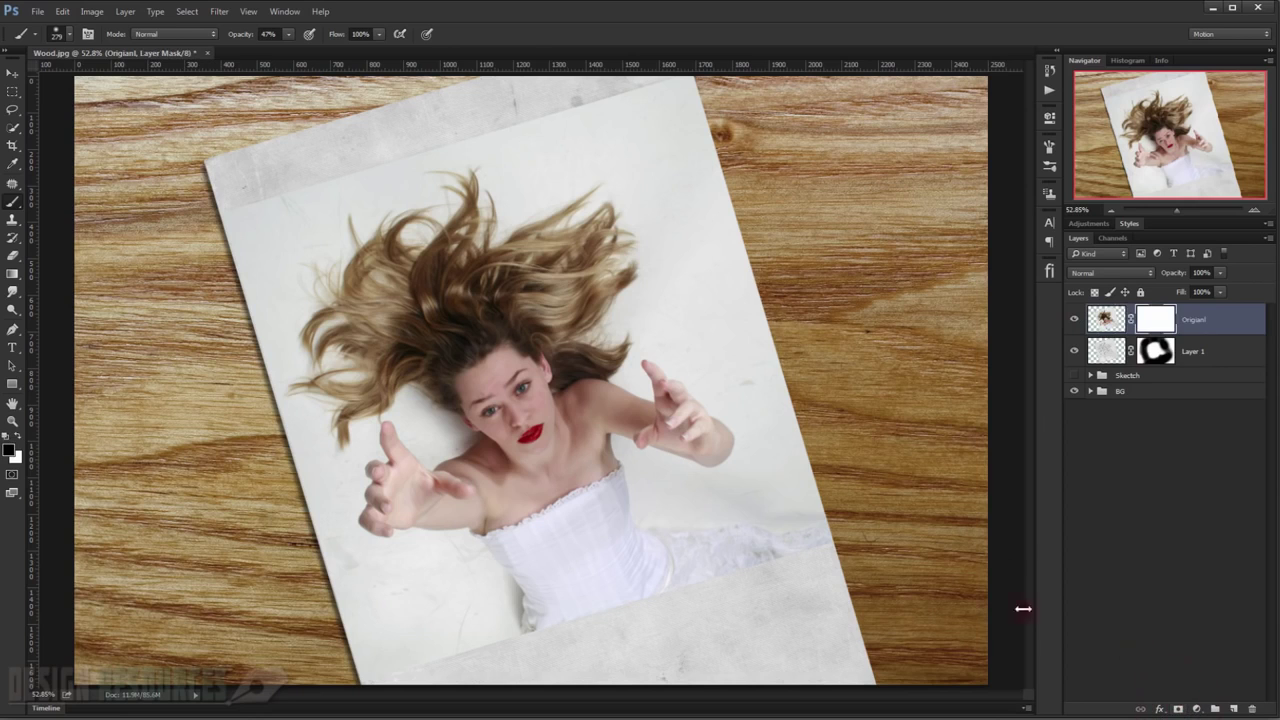
key(x)
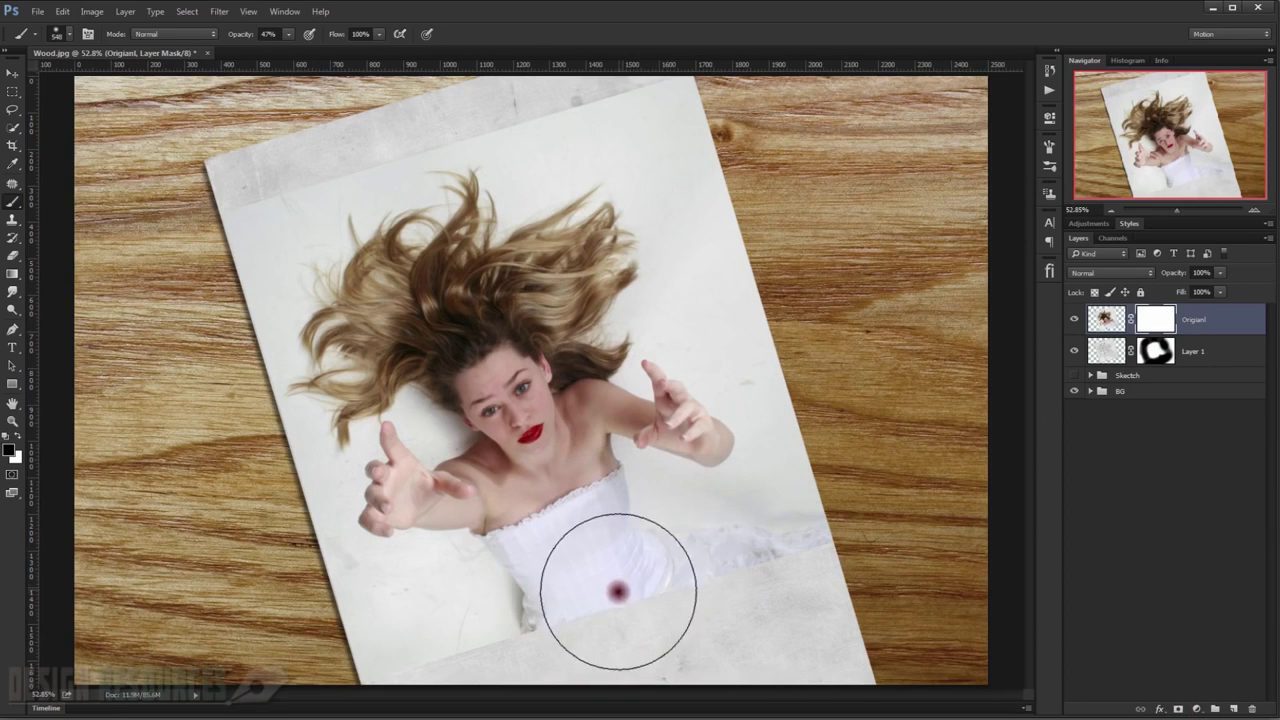
mouse_move(657, 571)
mouse_down()
mouse_move(676, 580)
mouse_move(521, 559)
mouse_move(549, 554)
mouse_move(566, 529)
mouse_move(543, 480)
mouse_move(519, 544)
mouse_move(519, 530)
mouse_up()
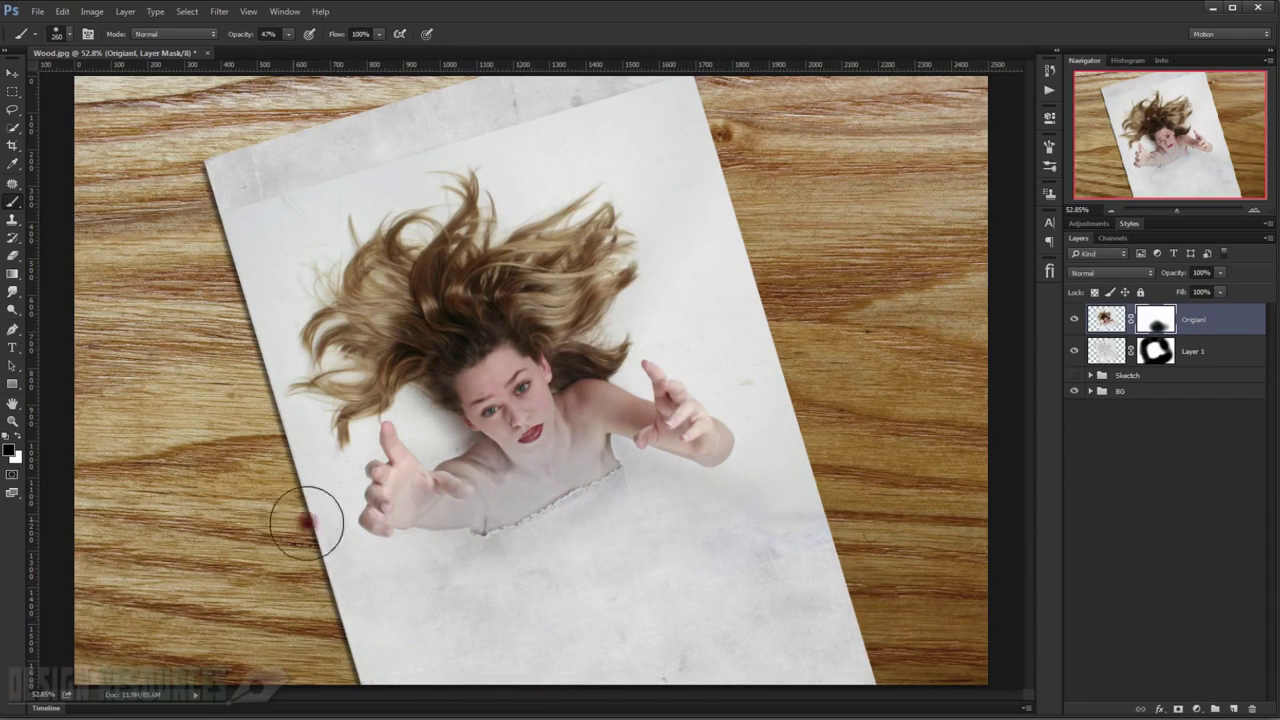
With a smaller brush at 35% opacity, fade the outer hair strands into pencil lines.
mouse_move(257, 254)
mouse_down()
mouse_move(277, 205)
mouse_move(371, 224)
mouse_move(314, 343)
mouse_up()
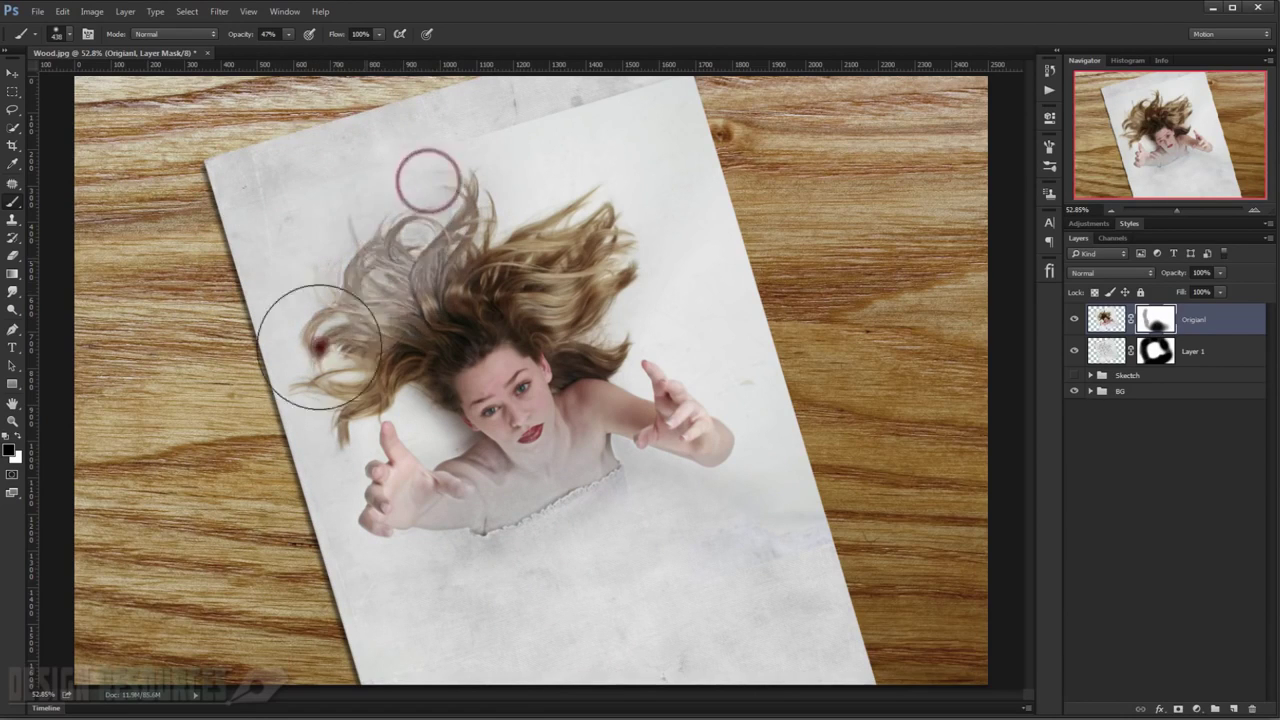
mouse_move(330, 300)
mouse_down()
mouse_move(400, 200)
mouse_move(453, 216)
mouse_move(471, 166)
mouse_up()
scroll(434, 272, up, 3)
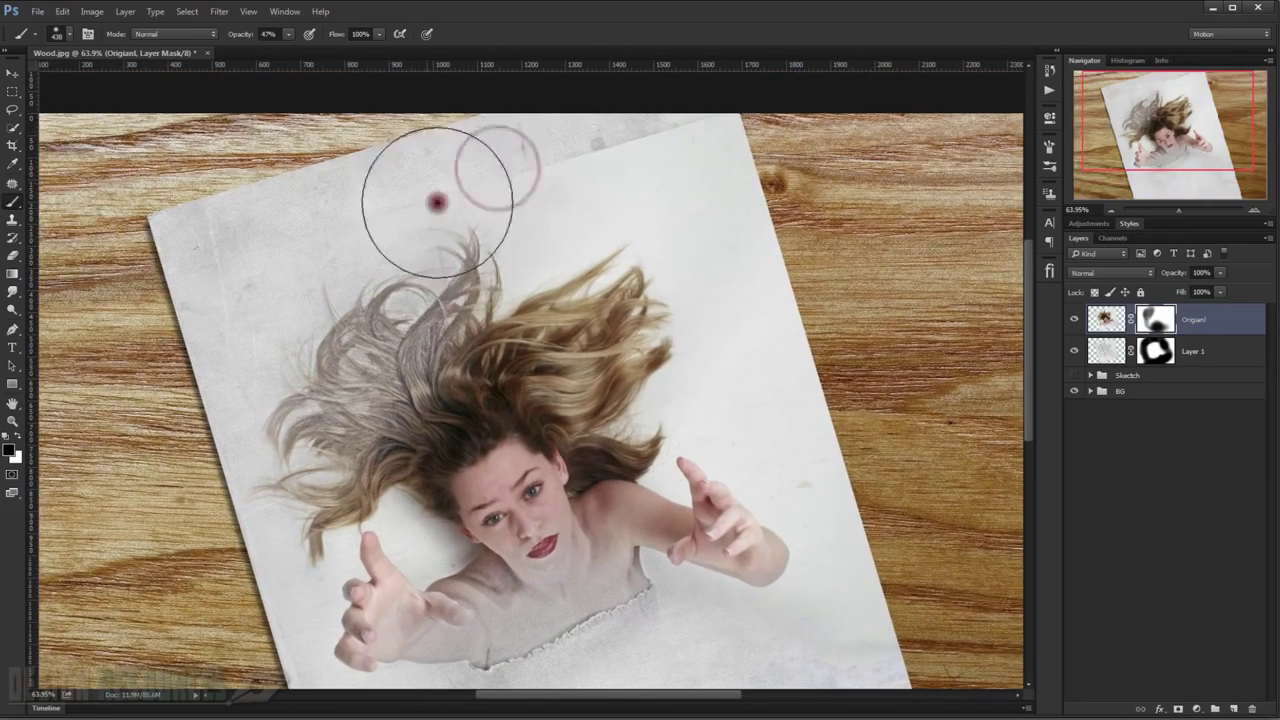
drag(237, 34, 233, 34)
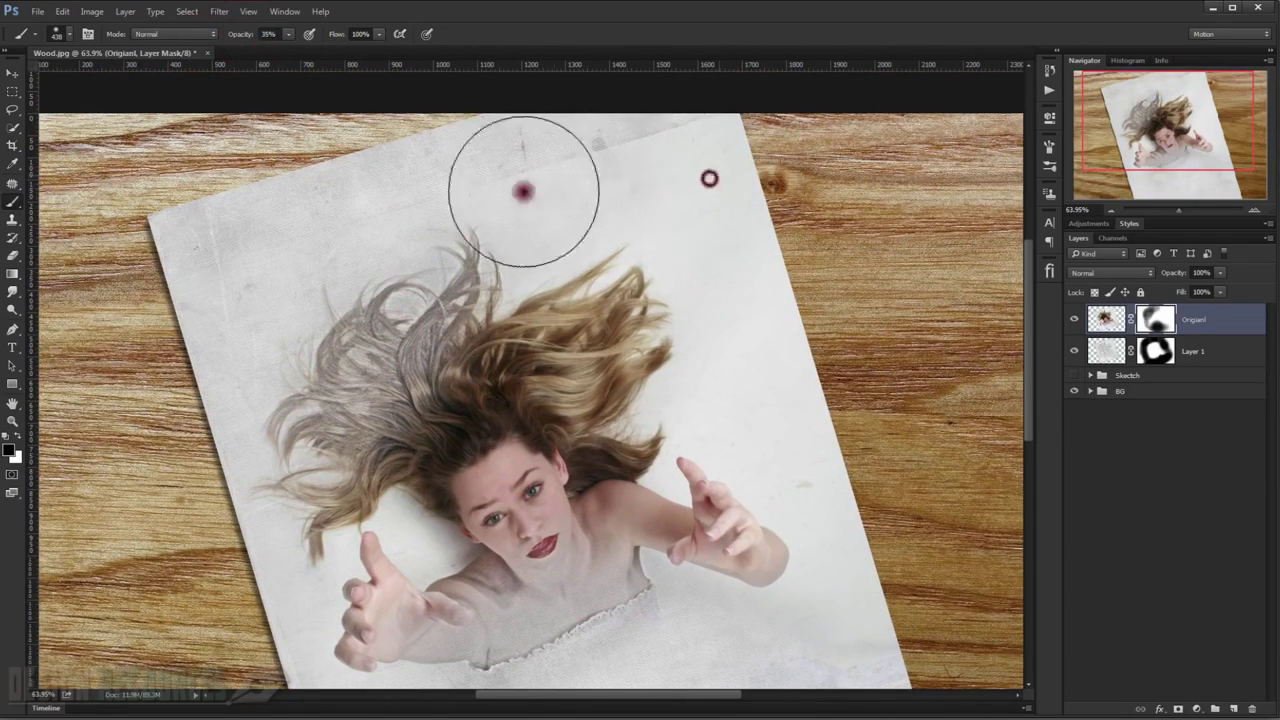
drag(606, 194, 530, 275)
mouse_move(370, 313)
mouse_down()
mouse_move(271, 429)
mouse_move(323, 434)
mouse_up()
drag(310, 496, 357, 451)
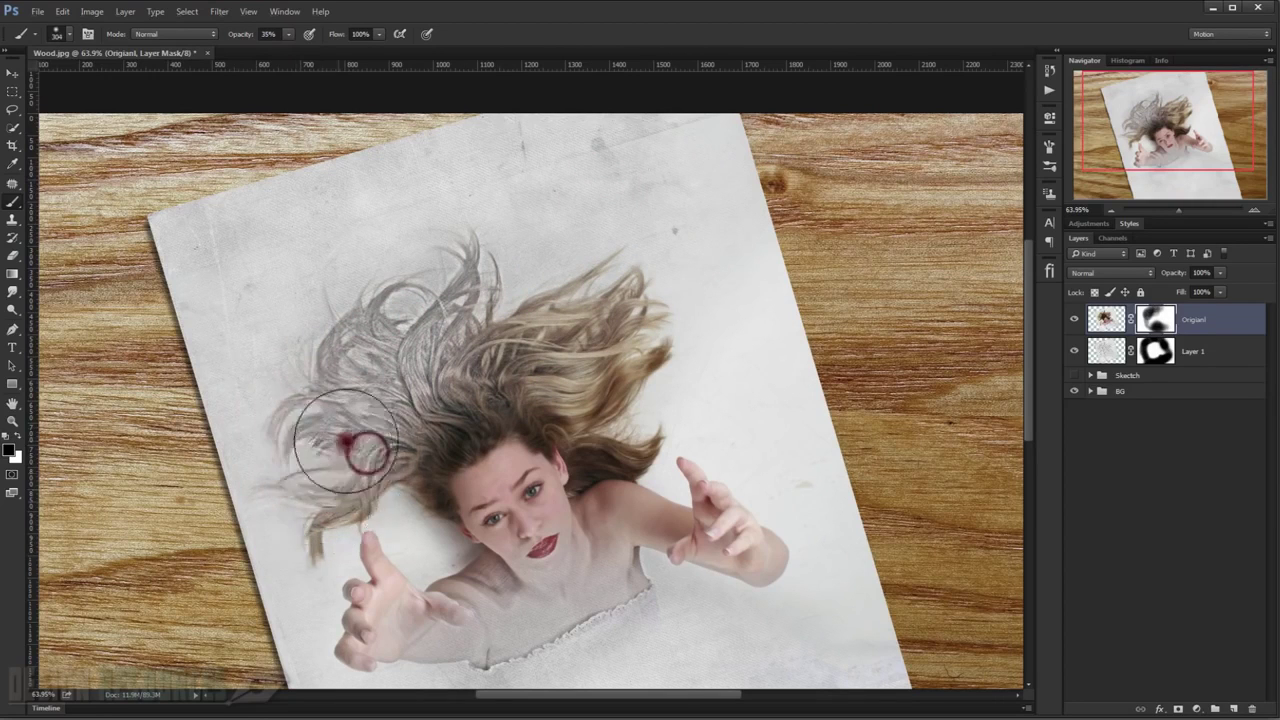
mouse_move(560, 285)
mouse_down()
mouse_move(640, 345)
mouse_move(471, 329)
mouse_up()
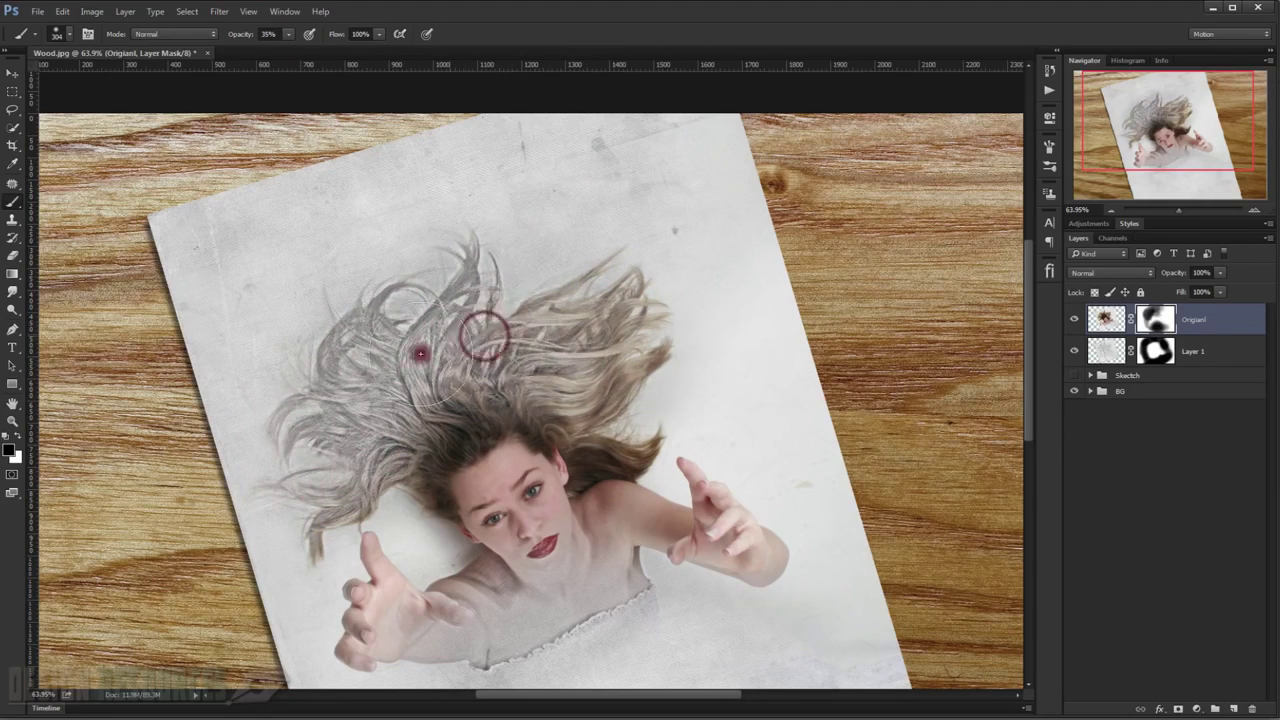
drag(605, 361, 566, 271)
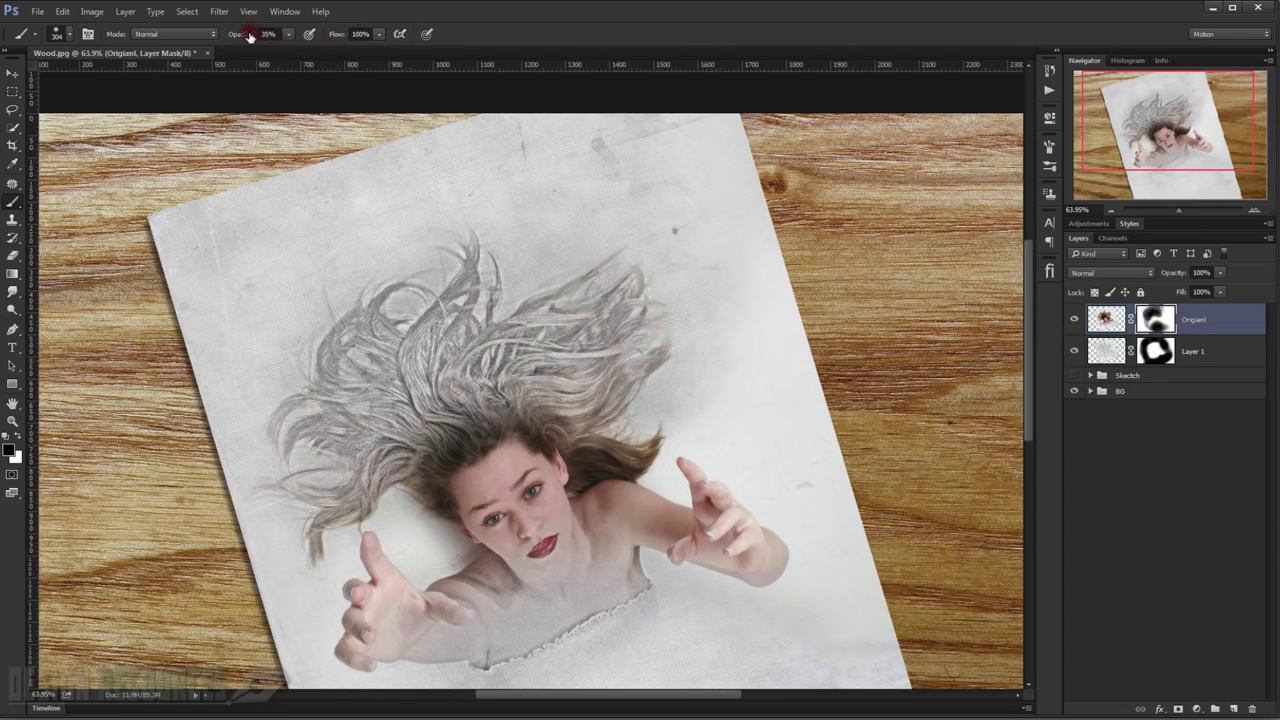
Paint the Origianl mask over both shoulders at 196 px, then 125 px, blending them into the sketch.
scroll(595, 280, up, 2)
scroll(580, 275, up, 2)
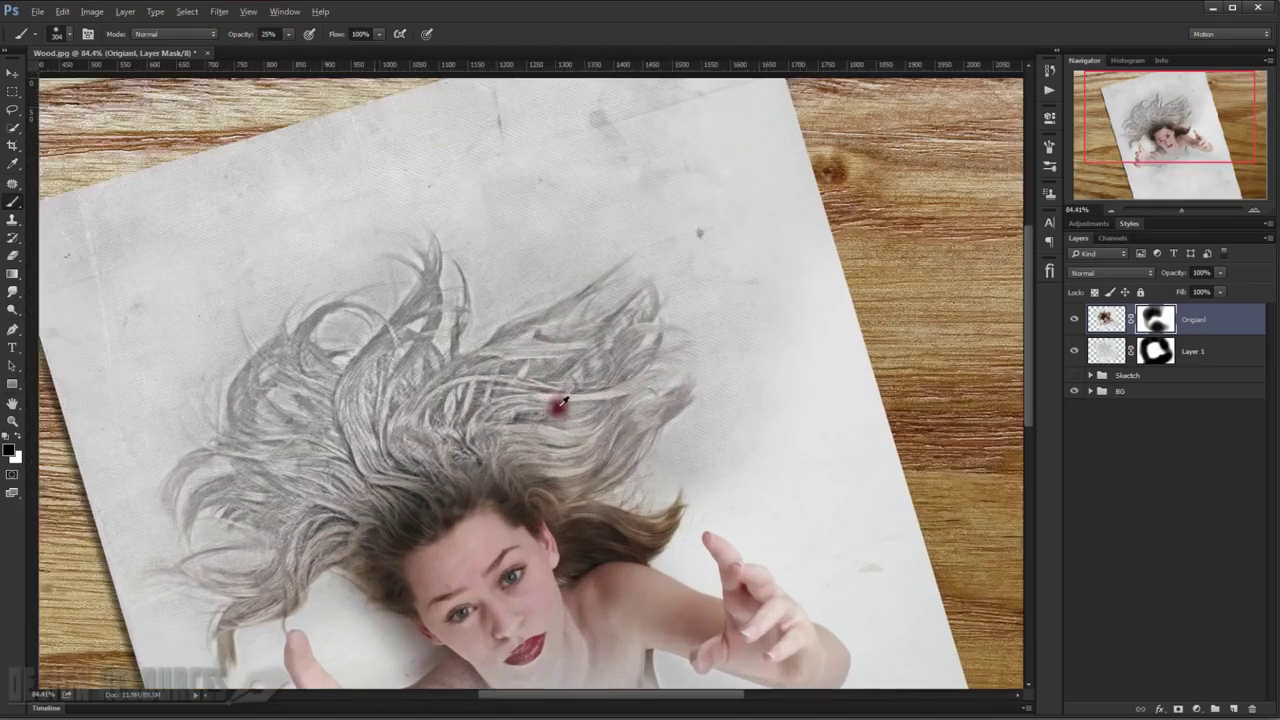
alt+right_click(532, 432)
alt+right_click(517, 408)
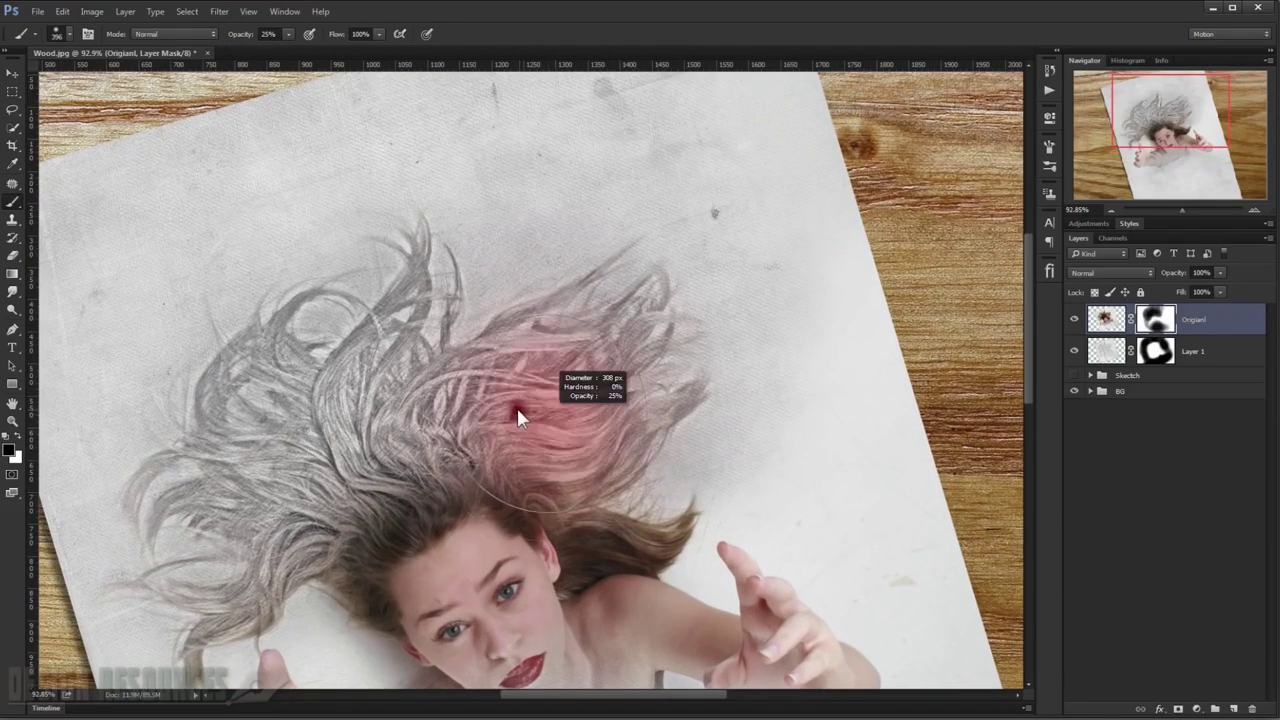
alt+right_click(625, 452)
scroll(617, 403, down, 1)
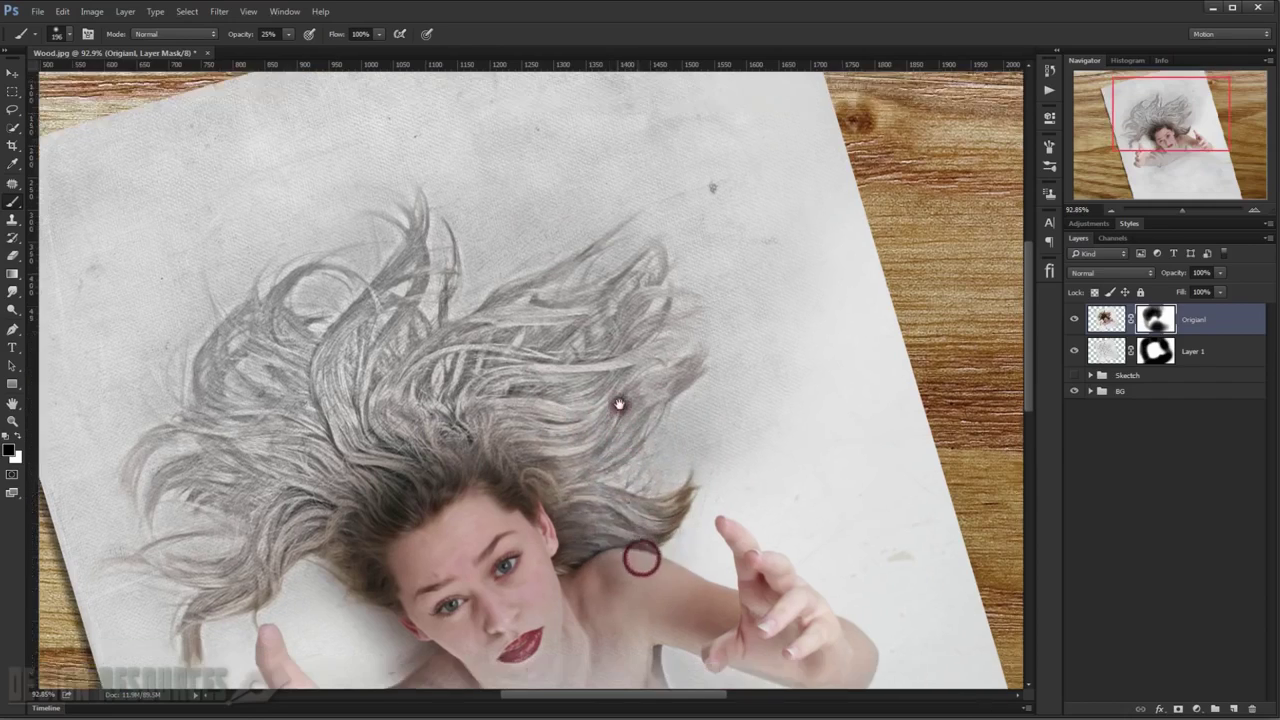
scroll(620, 398, down, 4)
drag(622, 392, 620, 408)
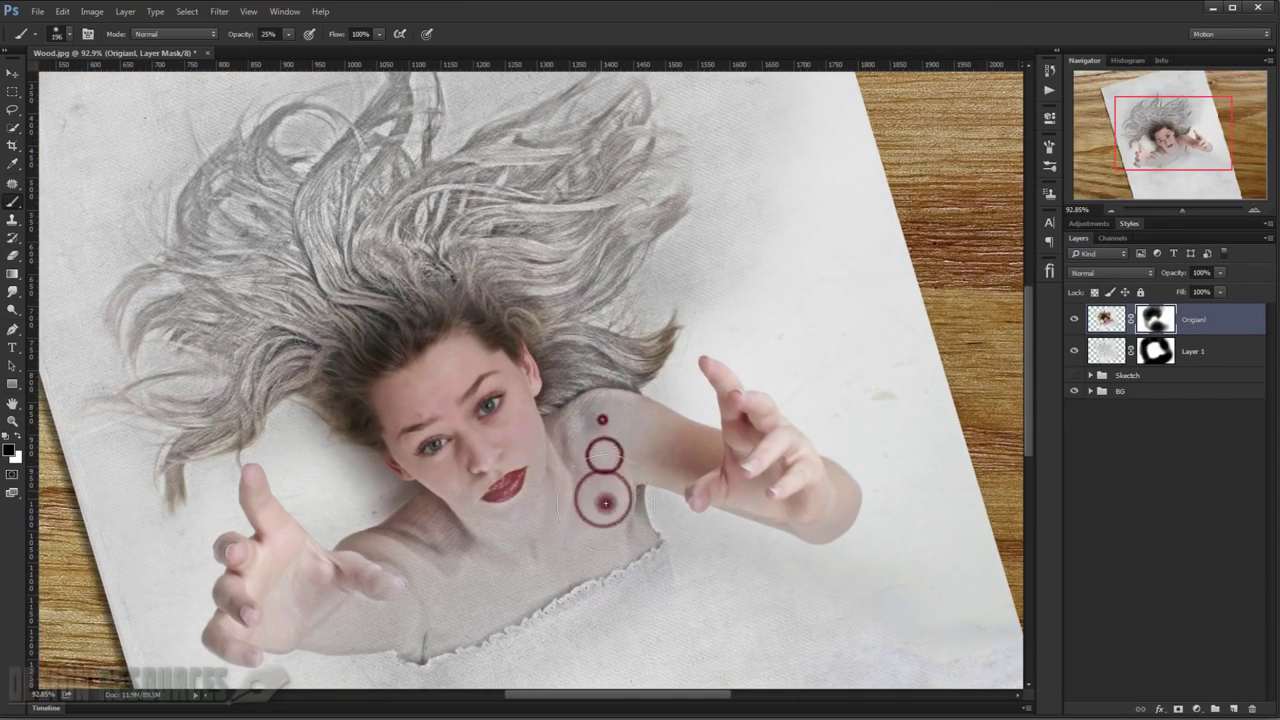
scroll(591, 509, up, 1)
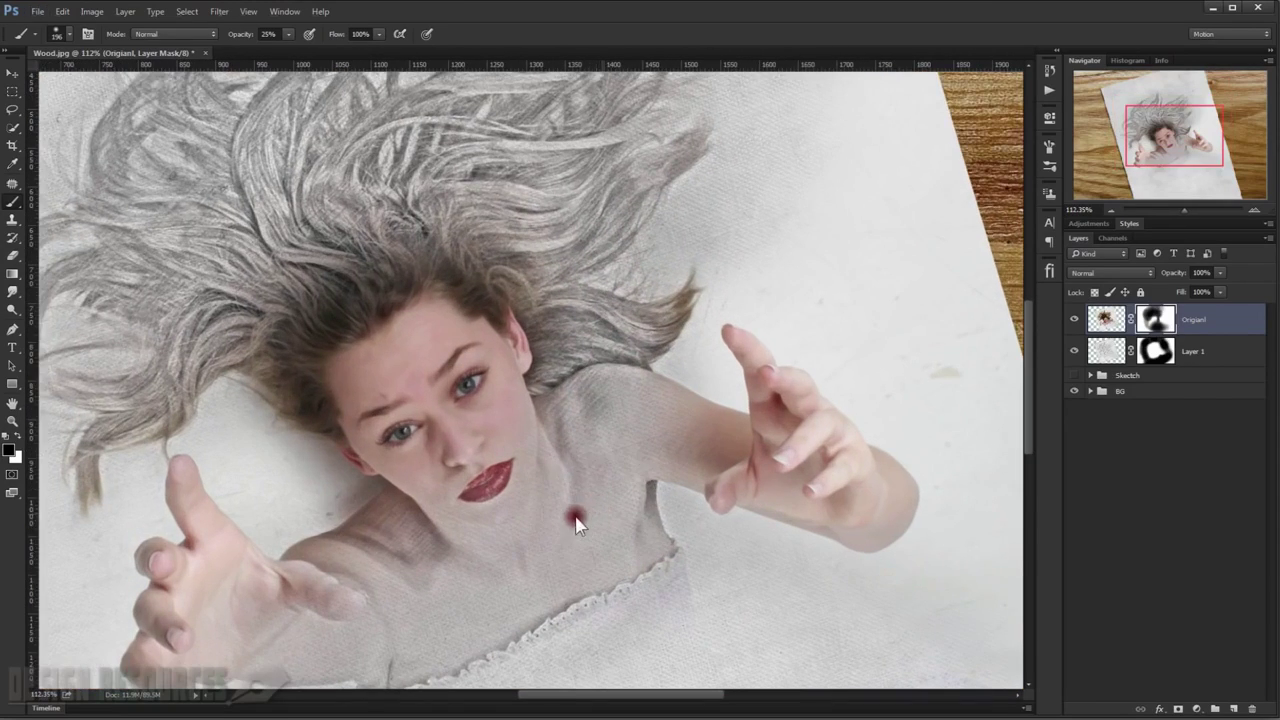
alt+right_click(586, 512)
mouse_move(432, 596)
mouse_down()
mouse_move(331, 506)
mouse_move(362, 518)
mouse_move(323, 509)
mouse_move(314, 523)
mouse_move(377, 537)
mouse_move(299, 481)
mouse_move(376, 546)
mouse_up()
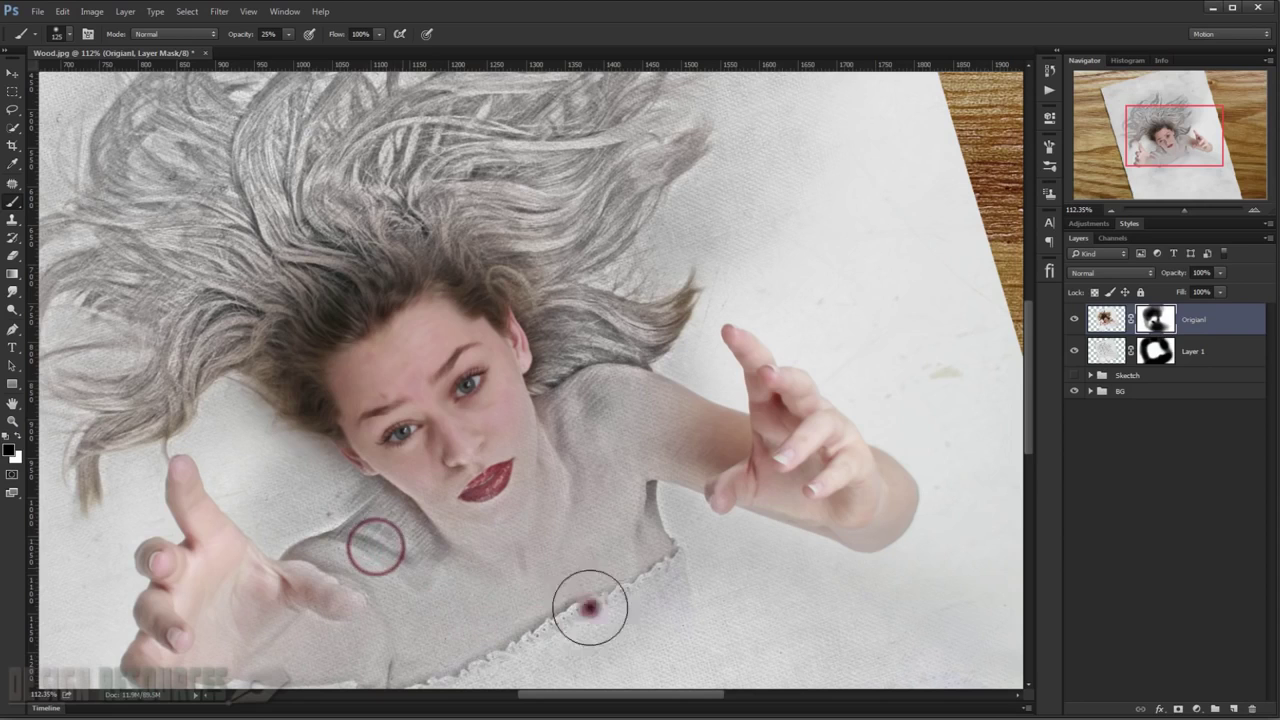
mouse_move(590, 607)
mouse_down()
mouse_move(654, 429)
mouse_move(686, 406)
mouse_move(652, 359)
mouse_move(663, 286)
mouse_move(591, 380)
mouse_move(543, 286)
mouse_move(339, 176)
mouse_move(186, 330)
mouse_move(86, 491)
mouse_move(91, 463)
mouse_move(100, 506)
mouse_up()
Paint out the red-brown spot on the nose in the Origianl mask.
scroll(100, 503, down, 2)
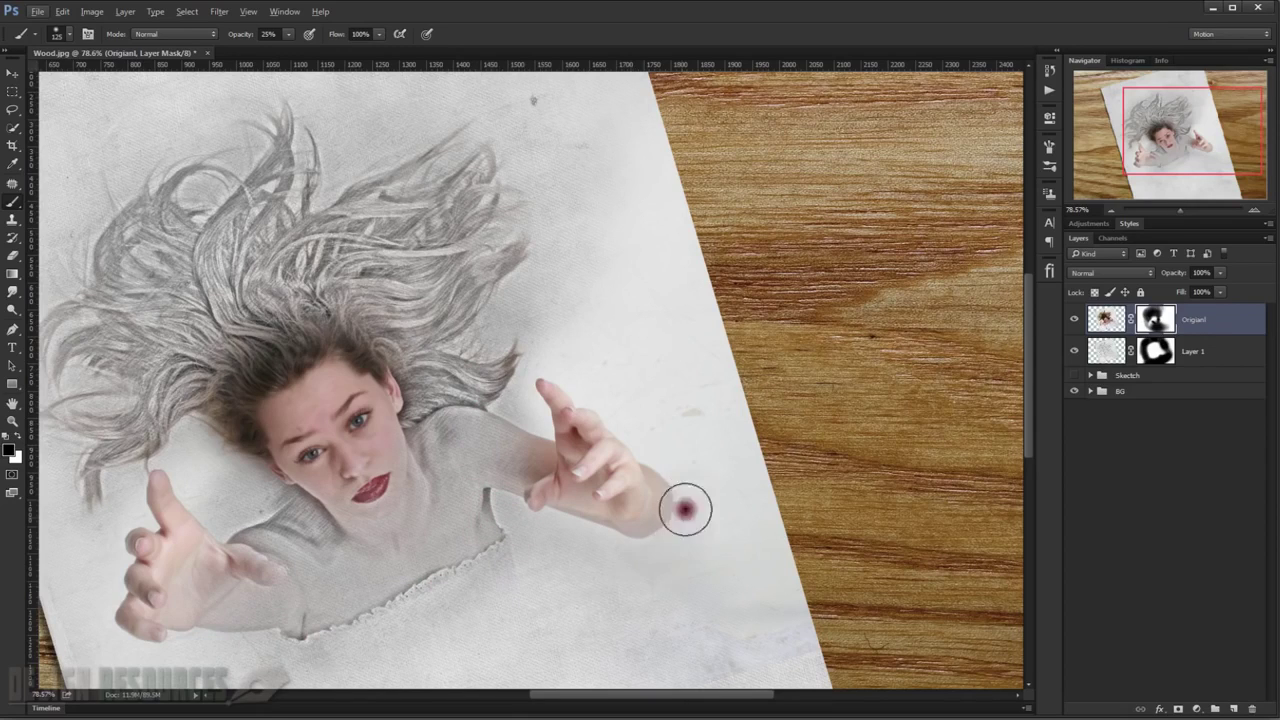
scroll(495, 480, up, 2)
scroll(490, 455, up, 1)
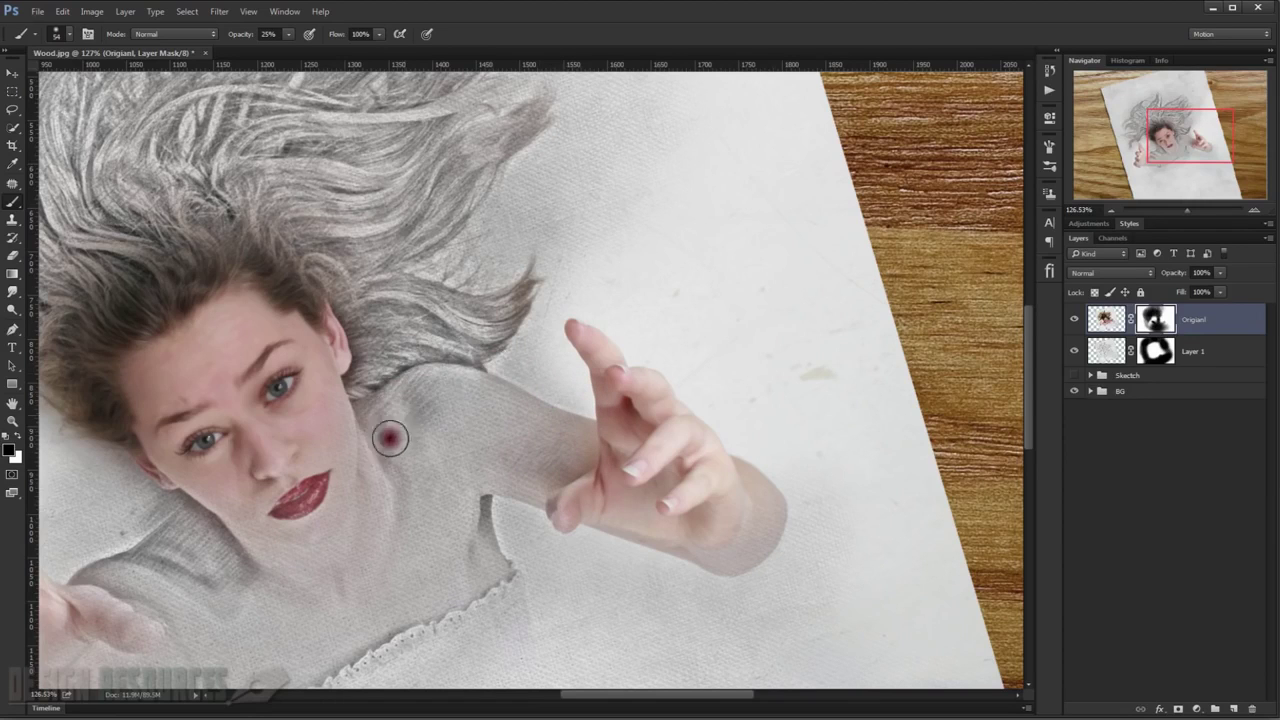
drag(382, 540, 480, 444)
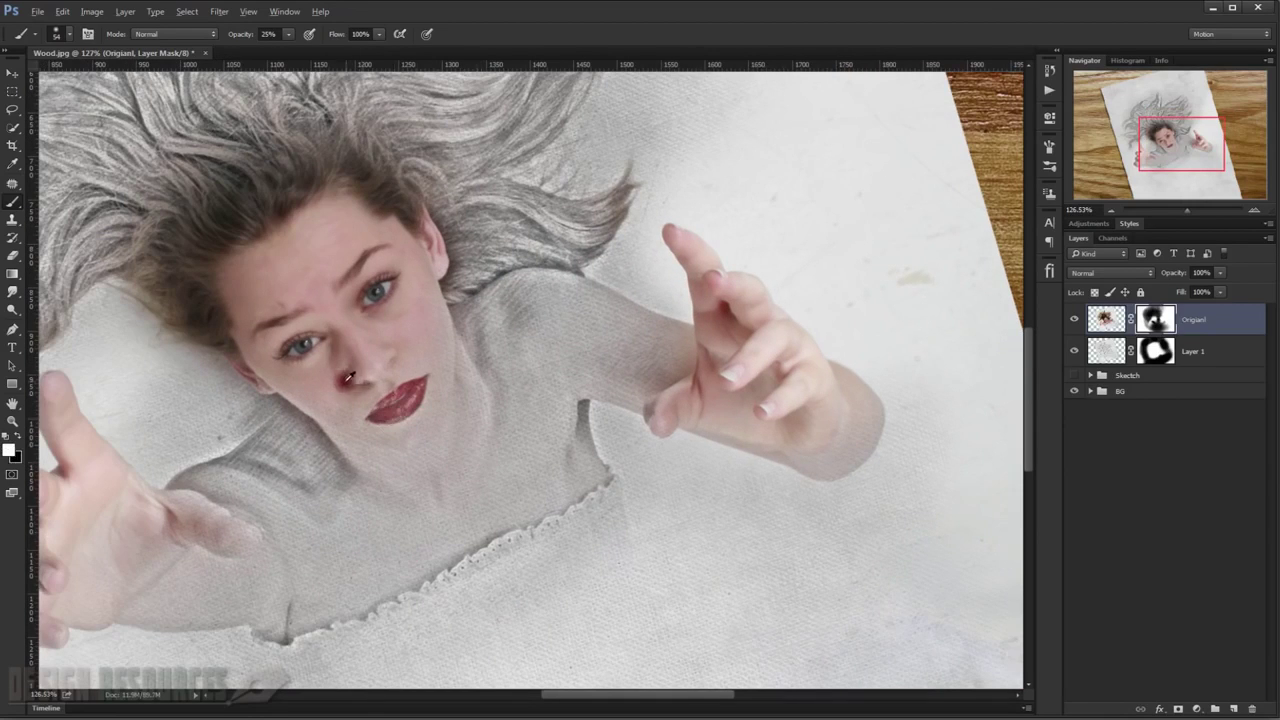
scroll(348, 377, up, 3)
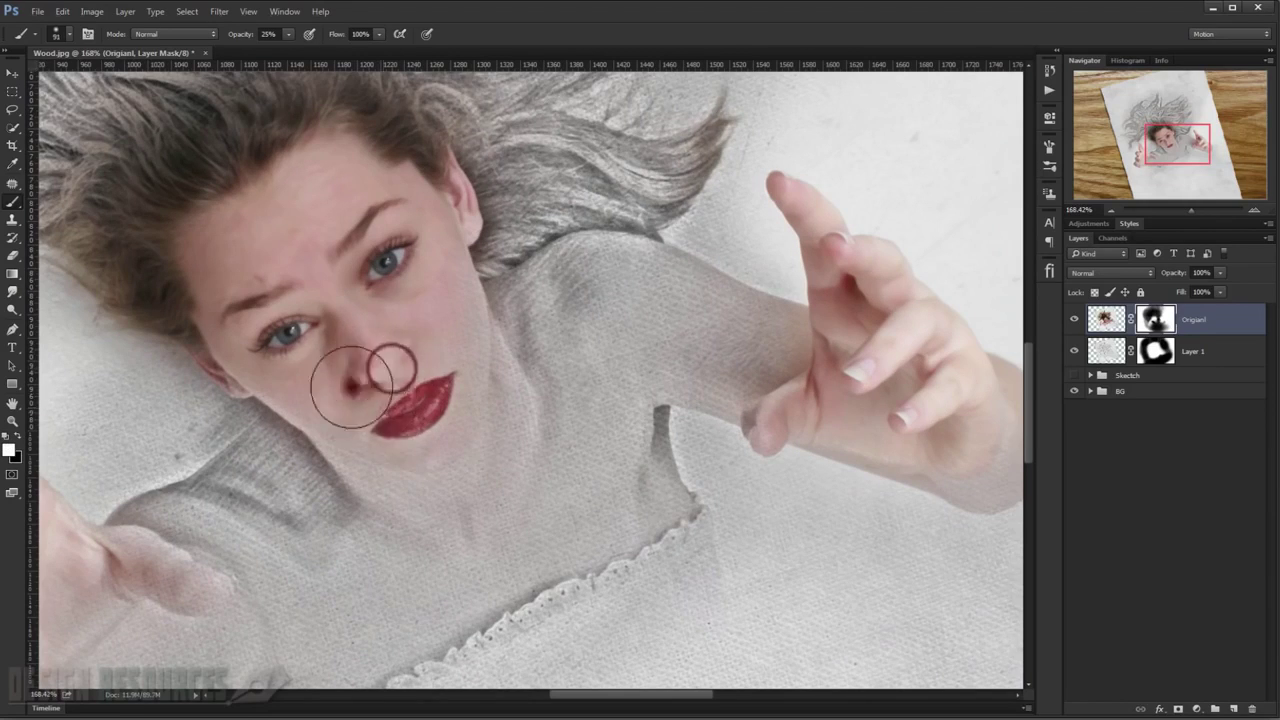
mouse_move(350, 387)
mouse_down()
mouse_move(366, 383)
mouse_move(320, 386)
mouse_up()
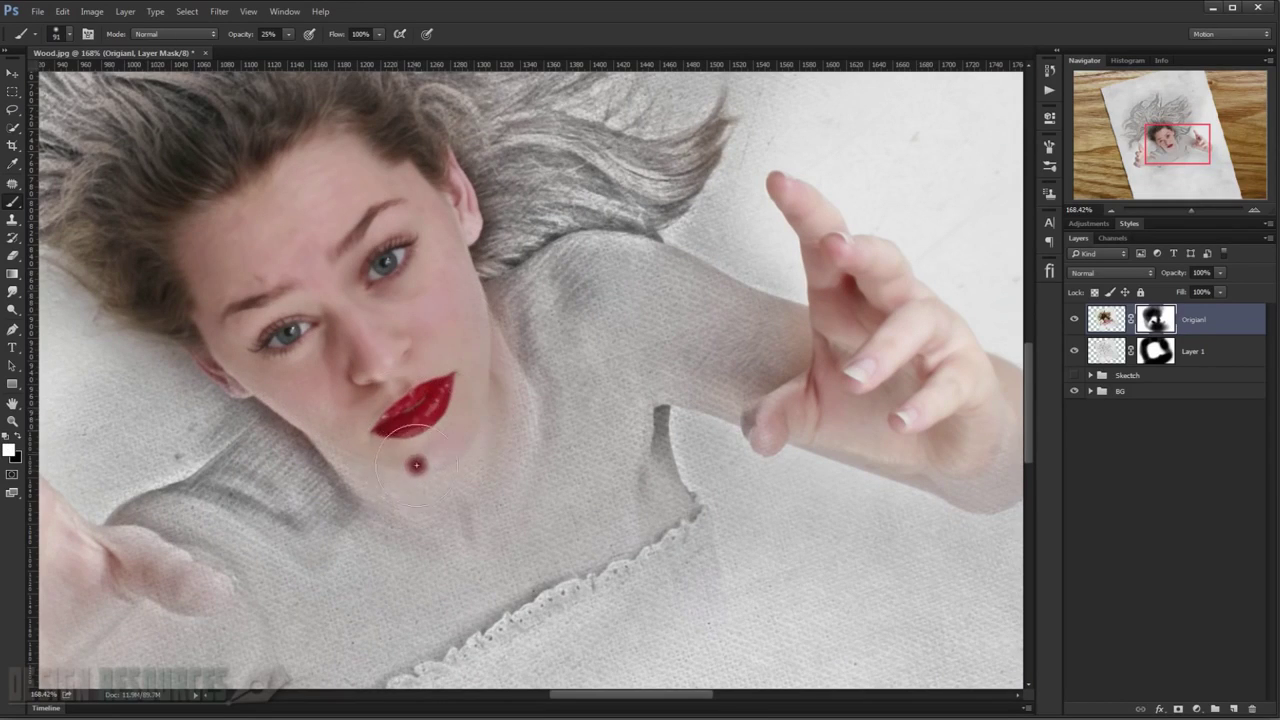
Switch back to black and soften the neck area into the sketch.
scroll(416, 465, down, 3)
scroll(383, 506, down, 2)
scroll(383, 506, down, 2)
scroll(549, 295, down, 2)
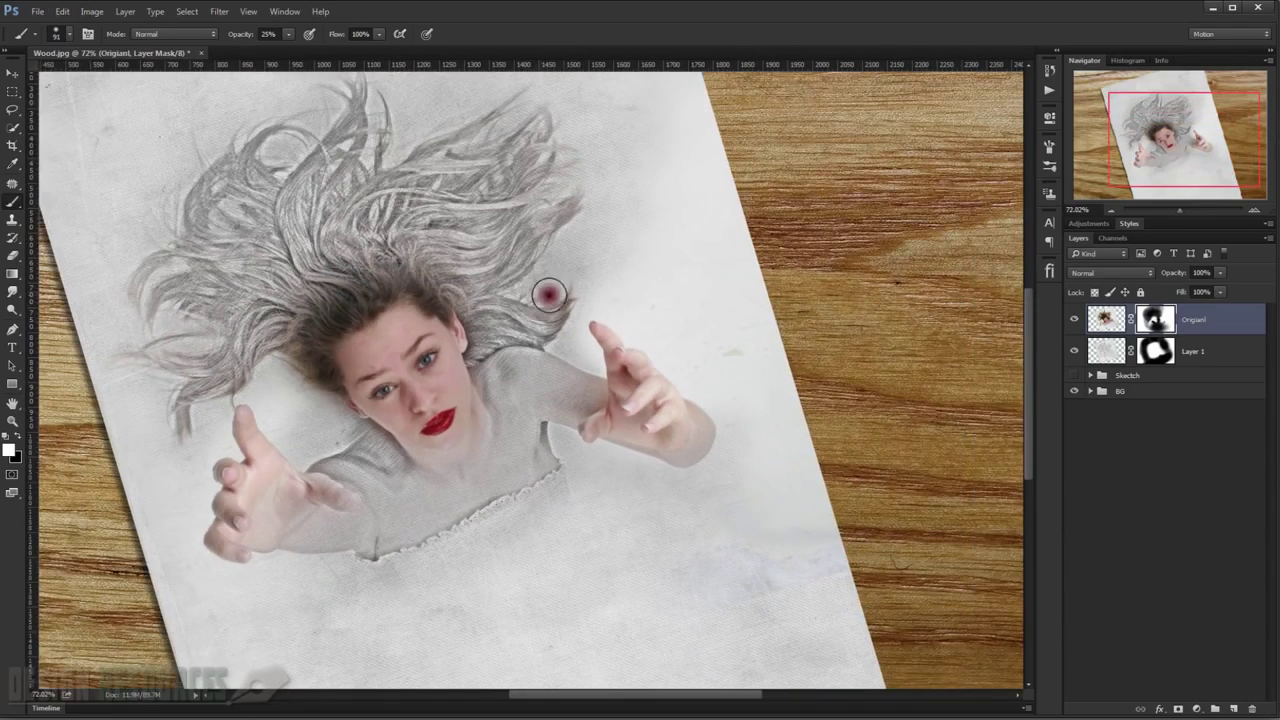
key(x)
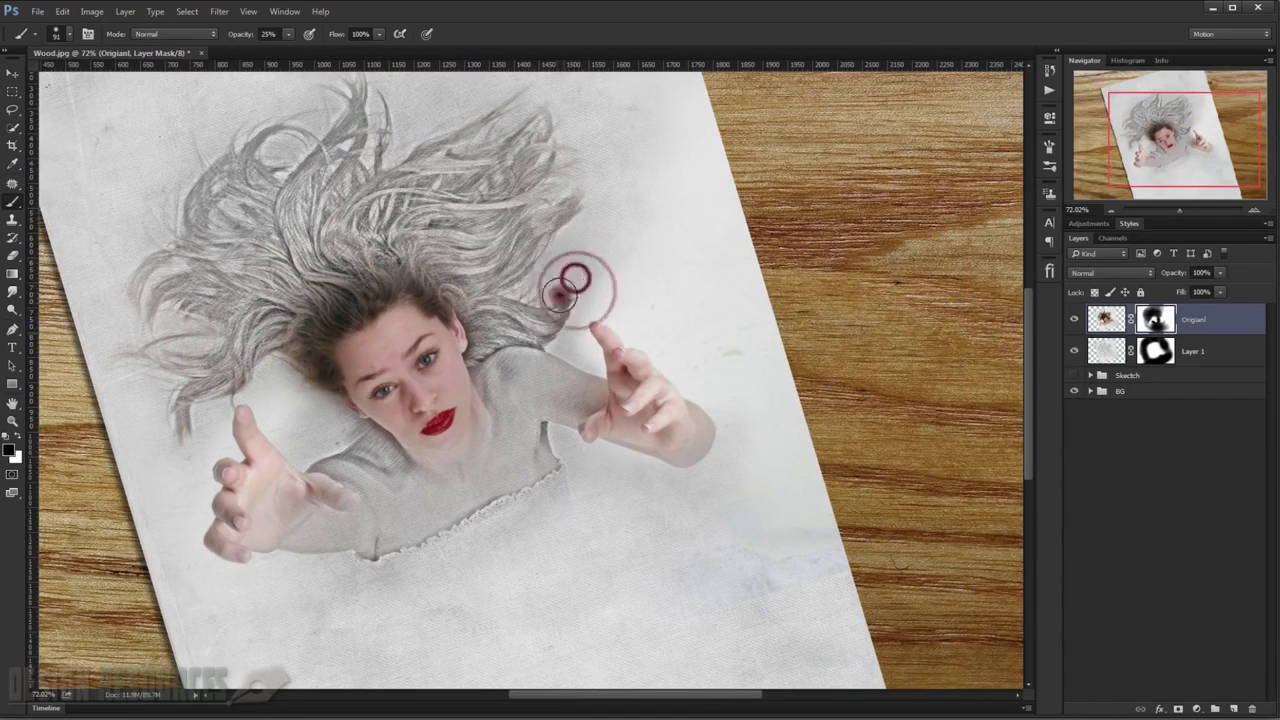
mouse_move(560, 306)
mouse_down()
mouse_move(492, 373)
mouse_move(545, 350)
mouse_up()
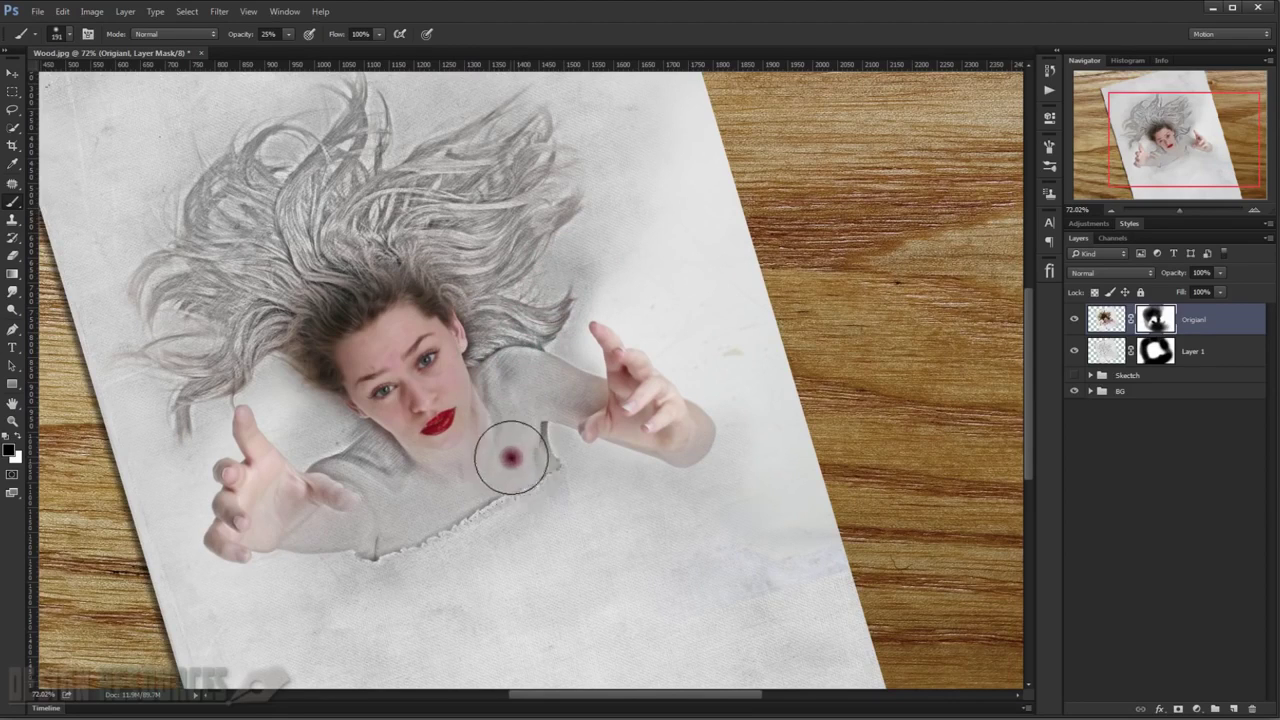
scroll(777, 371, up, 3)
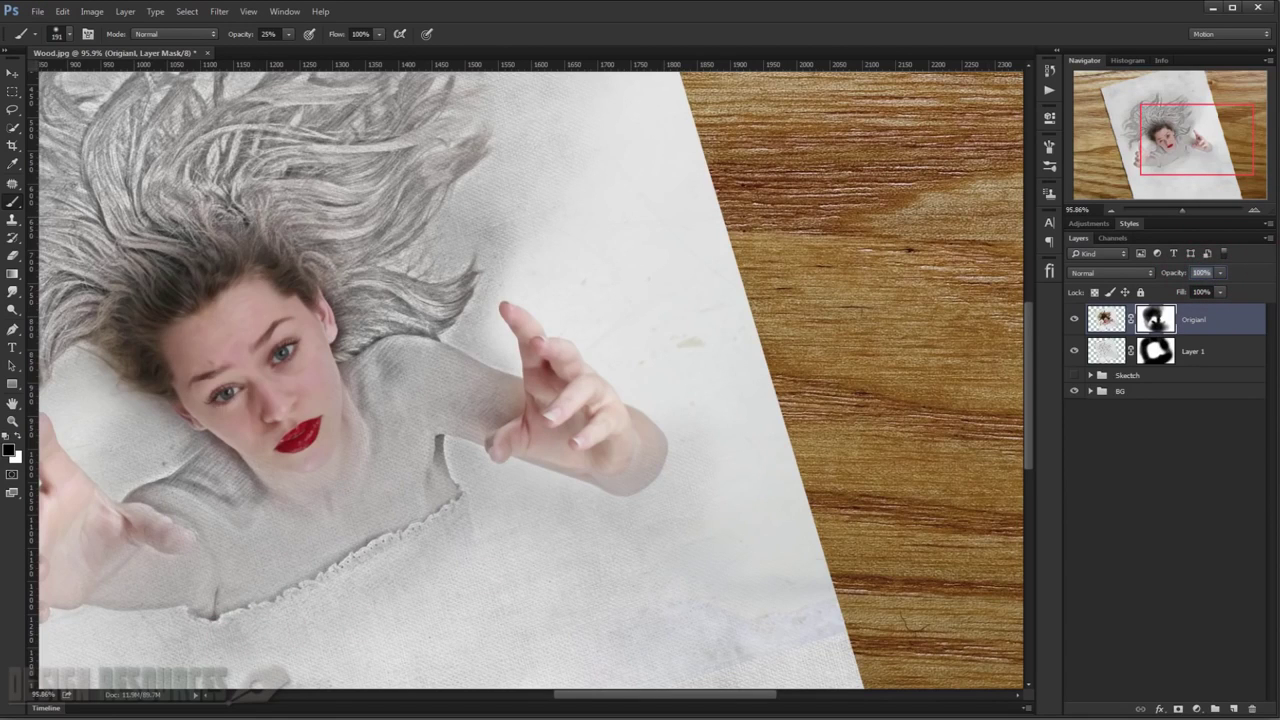
Set Origianl to 70% opacity, duplicate it, and give Origianl copy 50% opacity.
text(70)
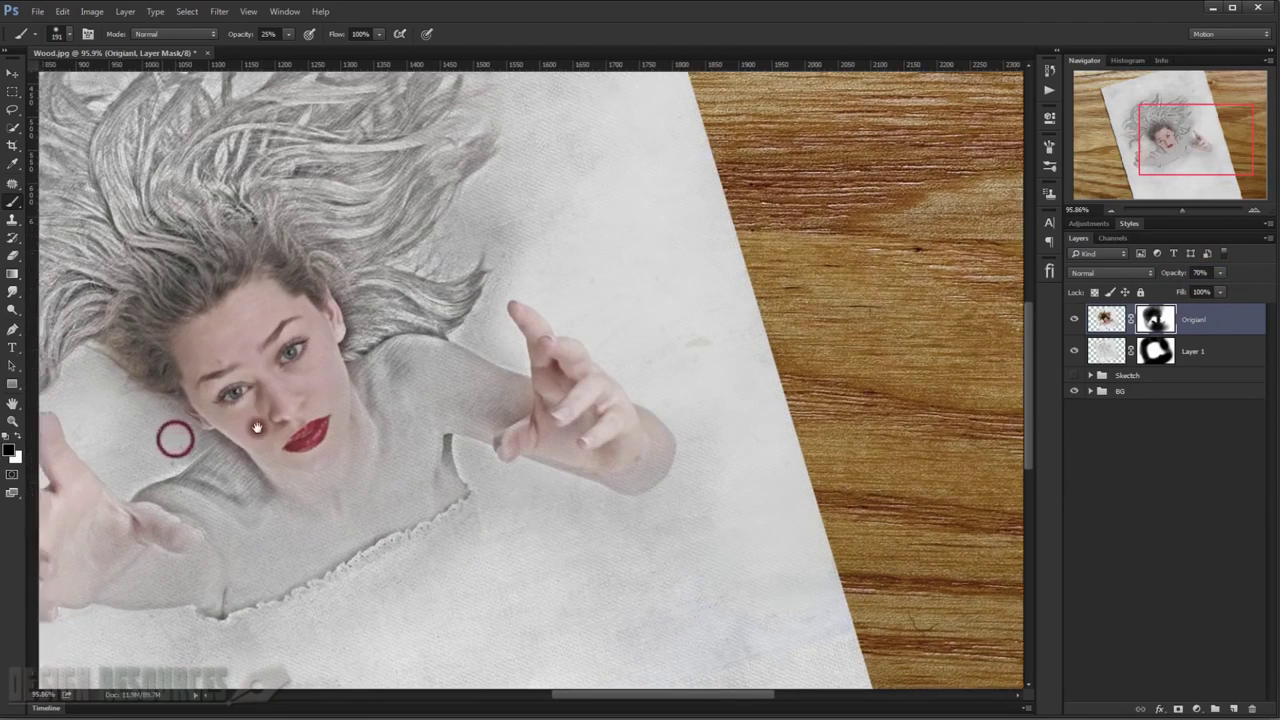
scroll(171, 434, left, 3)
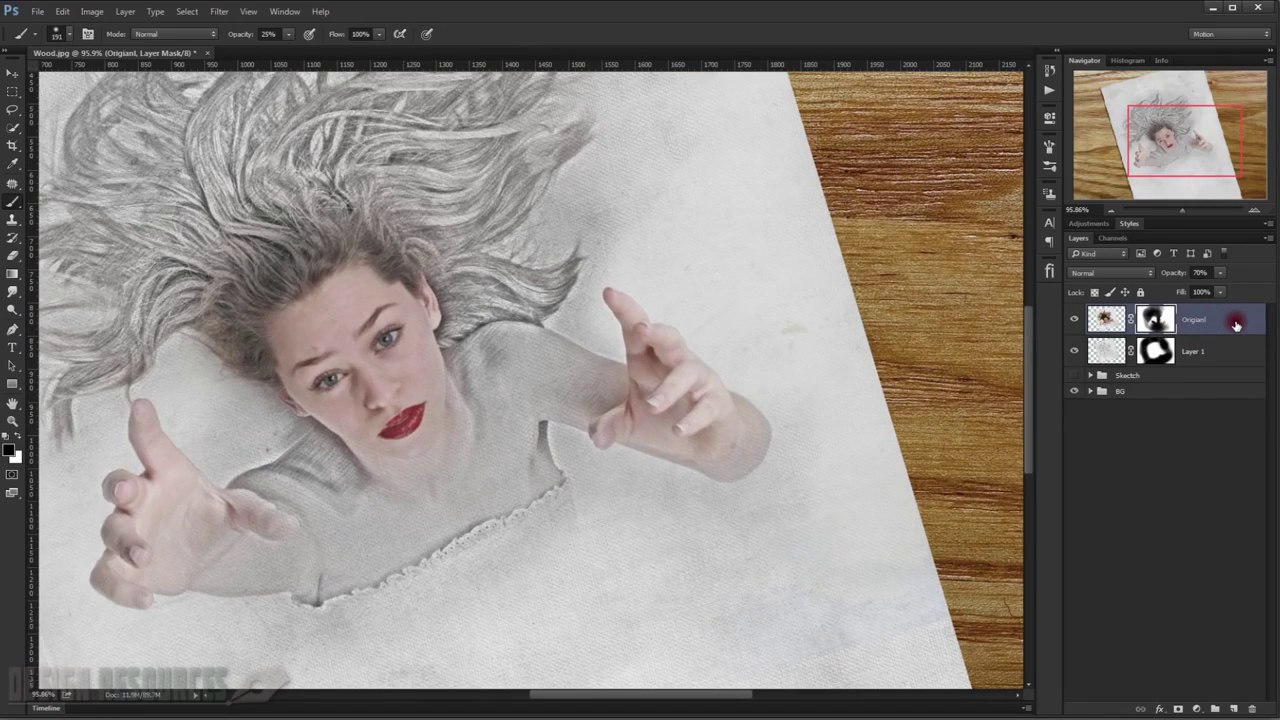
key(ctrl+j)
drag(241, 359, 297, 363)
scroll(363, 366, up, 2)
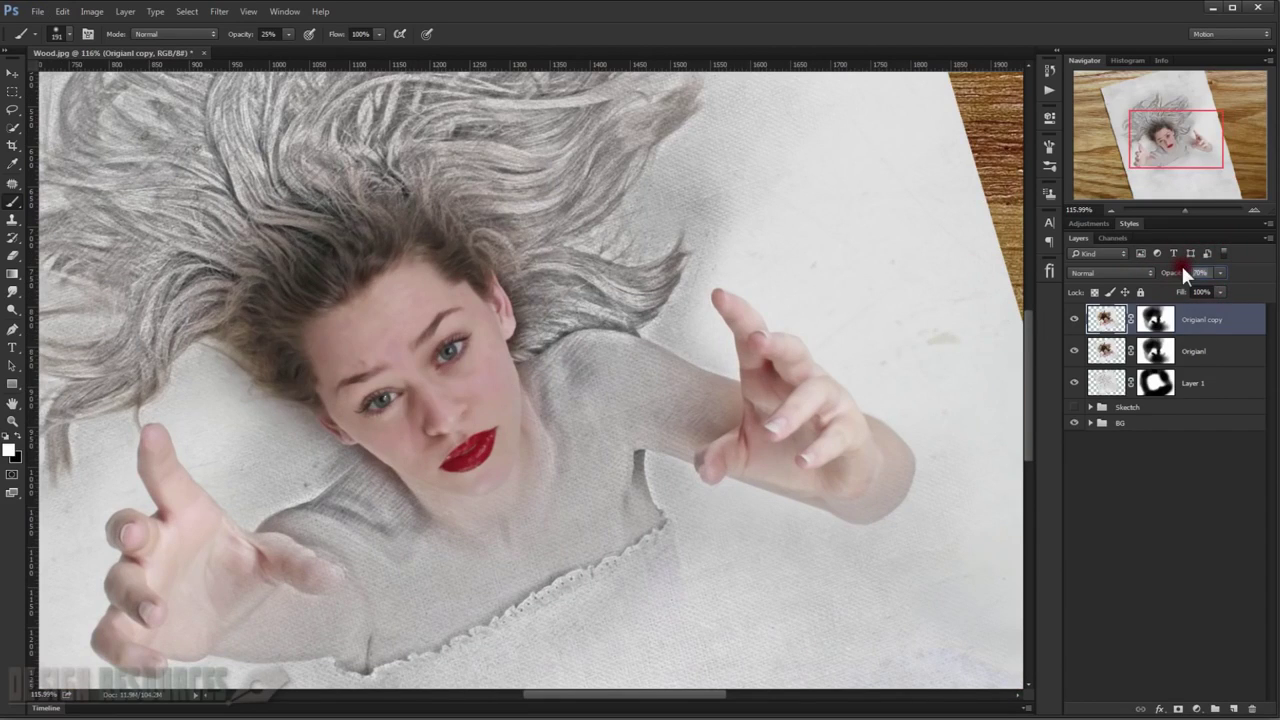
text(50)
key(Return)
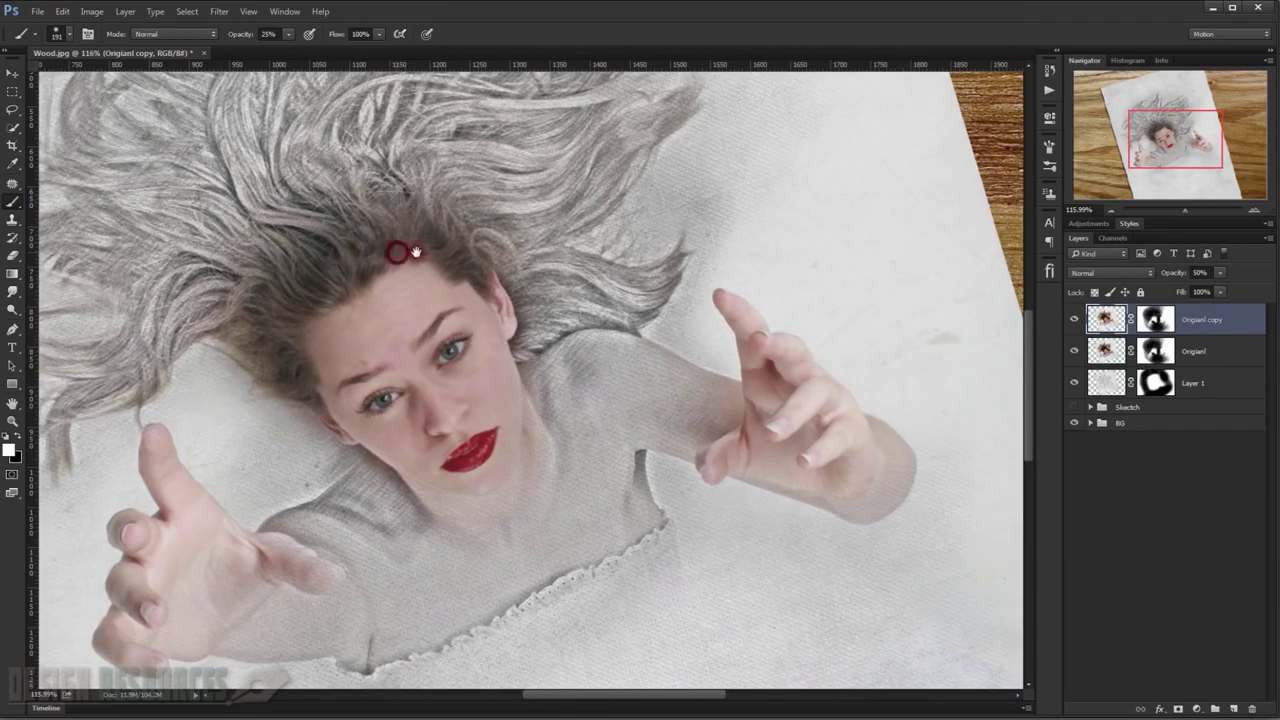
Replace the duplicate with a fresh Origianl copy at 50% opacity.
mouse_move(400, 249)
mouse_down()
mouse_move(340, 238)
mouse_move(434, 137)
mouse_move(224, 250)
mouse_move(514, 129)
mouse_move(586, 194)
mouse_move(143, 294)
mouse_move(203, 350)
mouse_move(266, 371)
mouse_move(277, 323)
mouse_move(298, 312)
mouse_move(300, 214)
mouse_up()
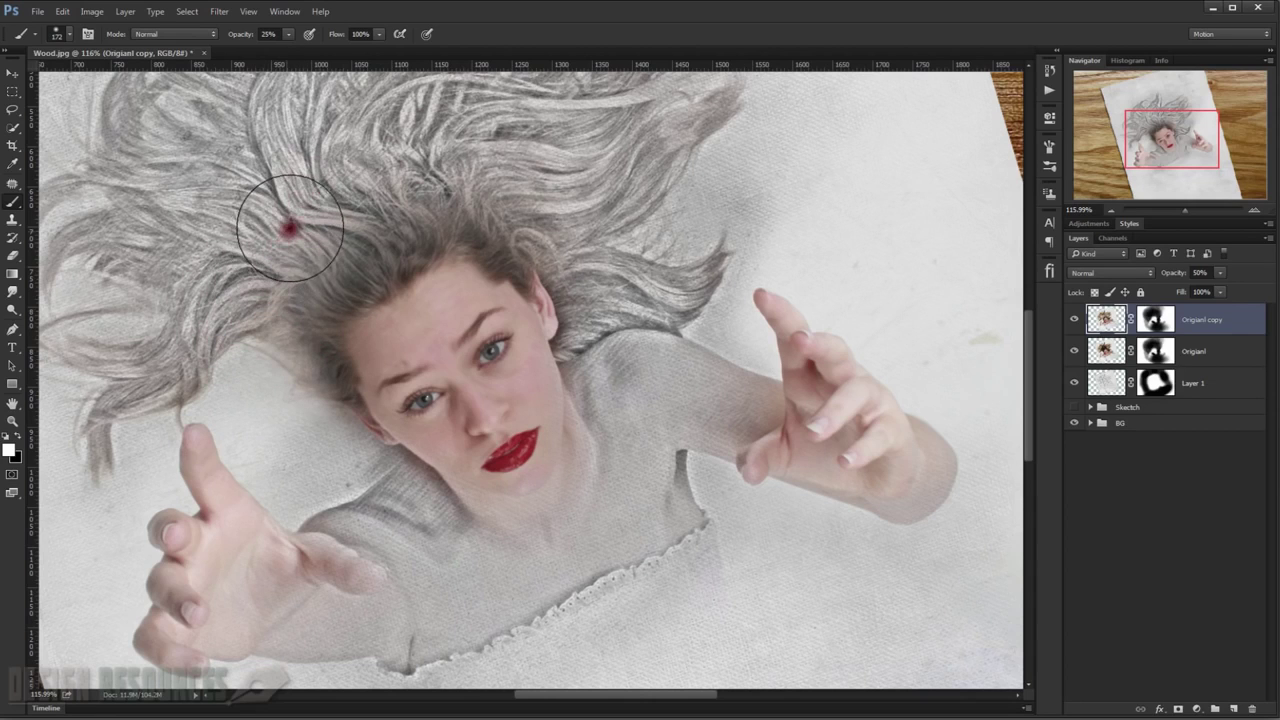
key(ctrl+e)
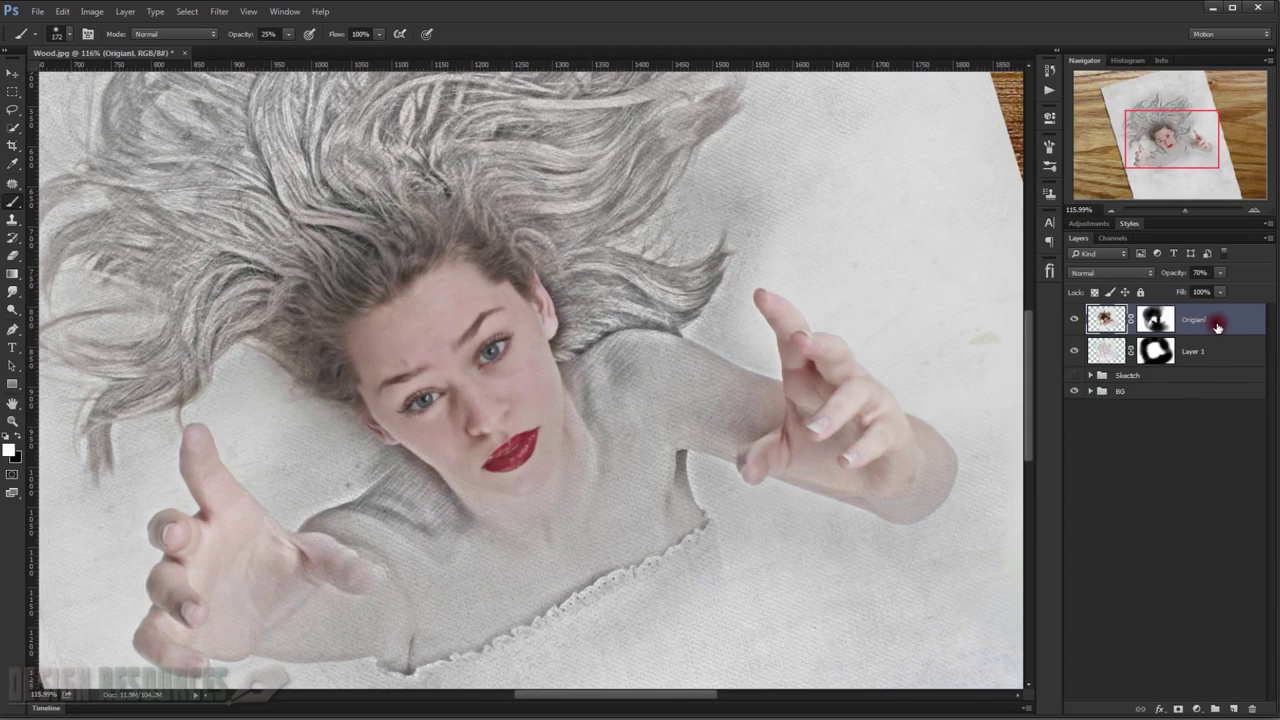
key(ctrl+j)
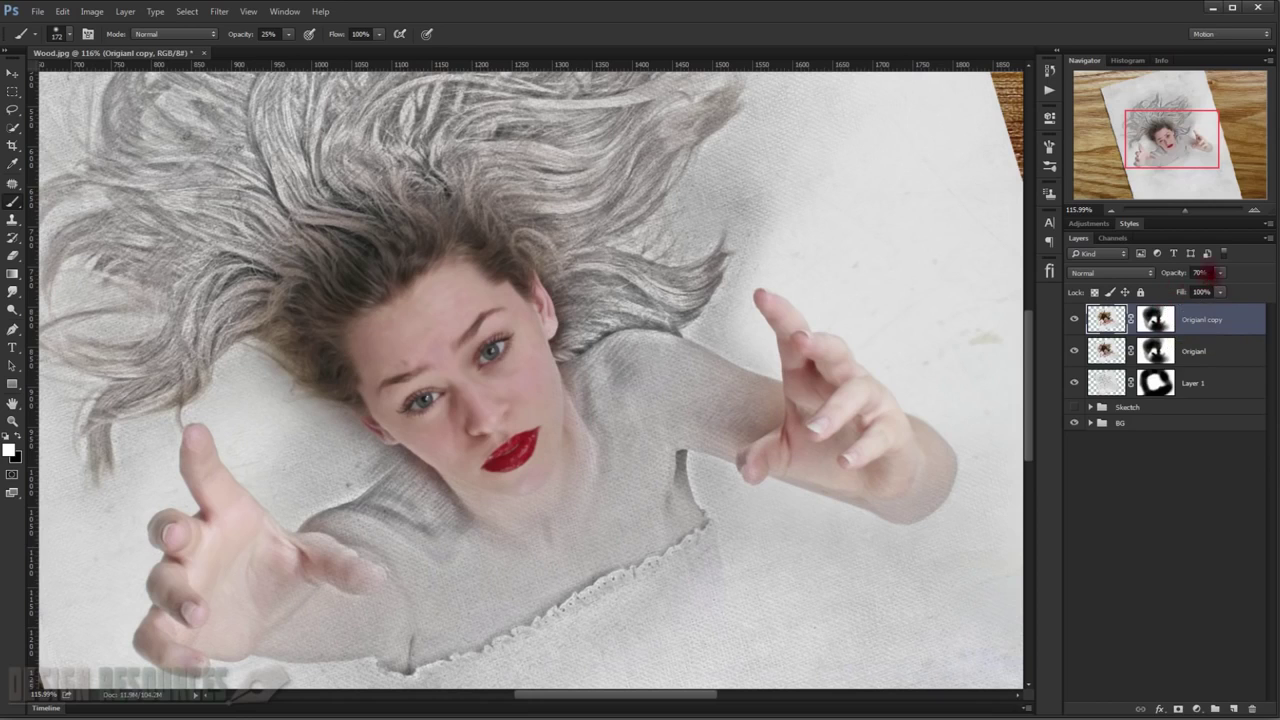
text(50)
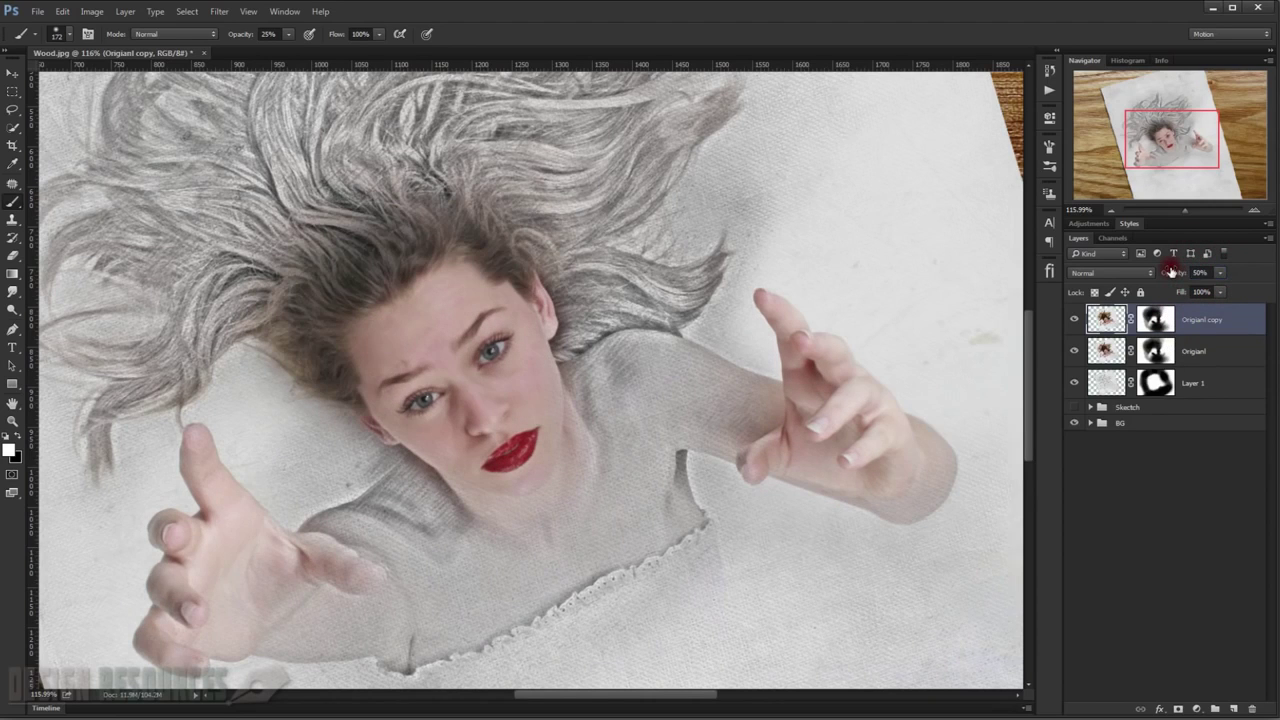
Paint black on the Origianl copy mask over the hair left of the face.
click(1158, 318)
key(x)
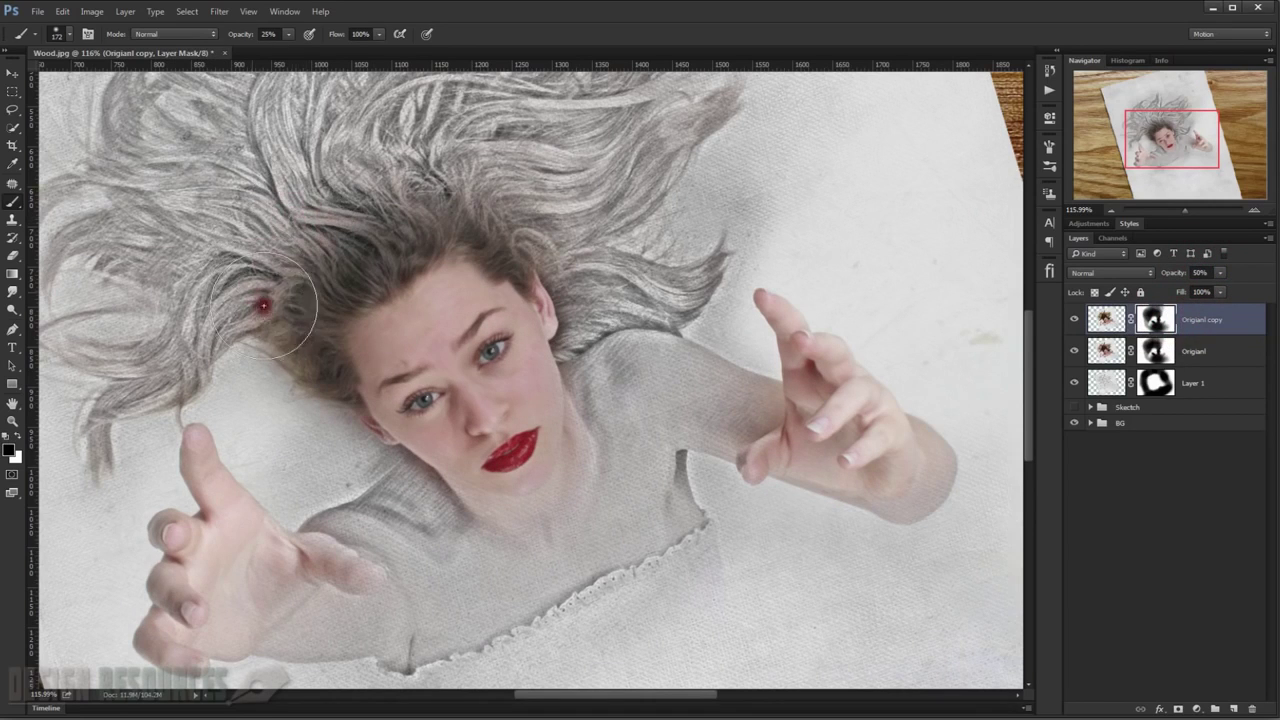
drag(257, 333, 270, 314)
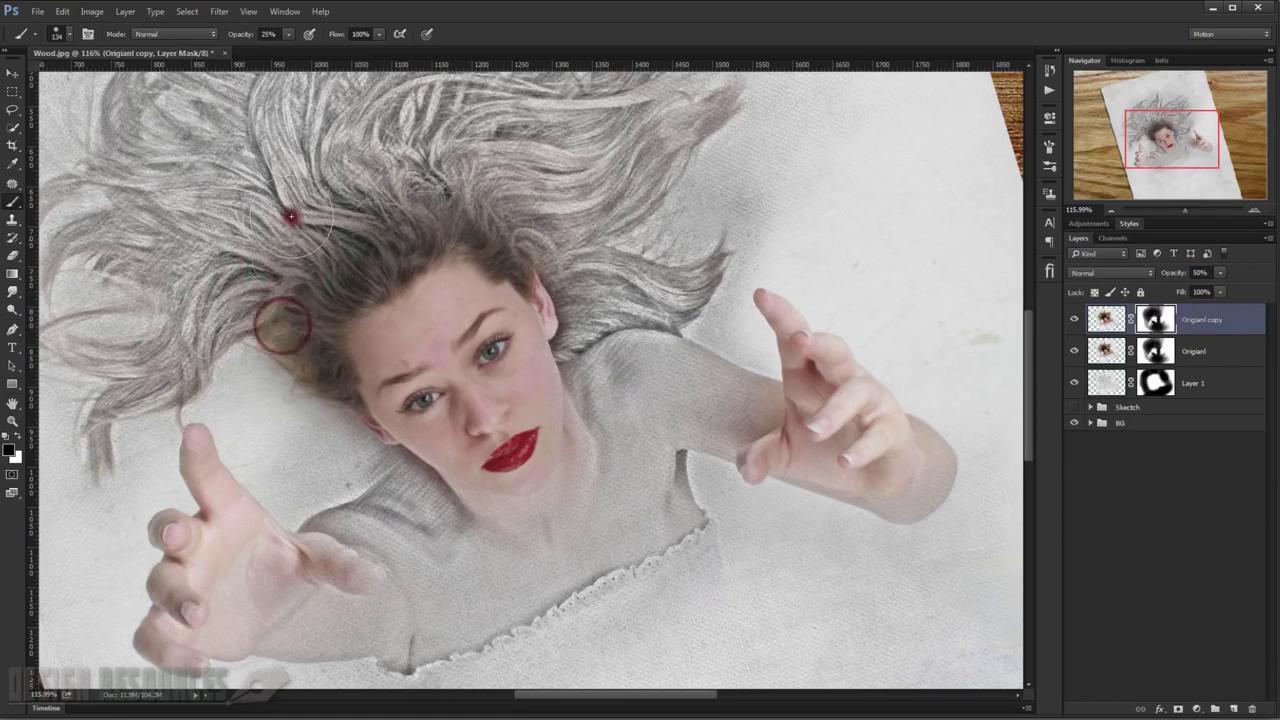
drag(283, 262, 290, 355)
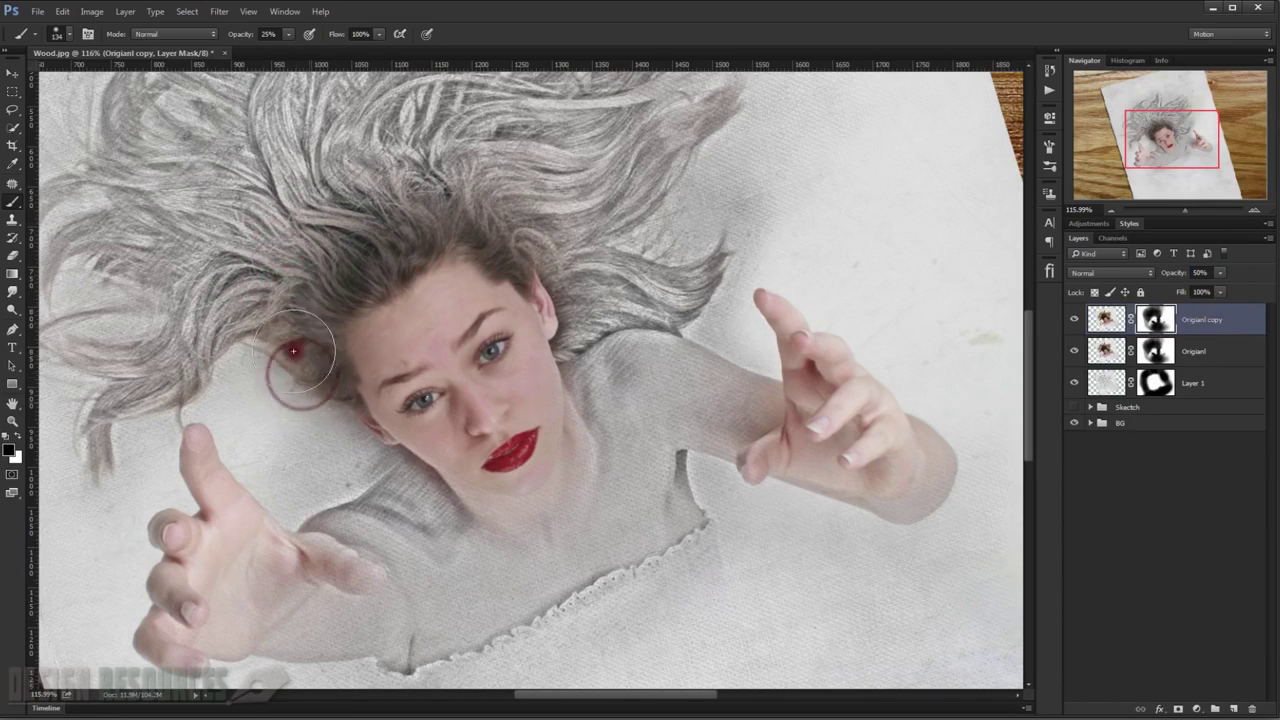
drag(391, 218, 545, 250)
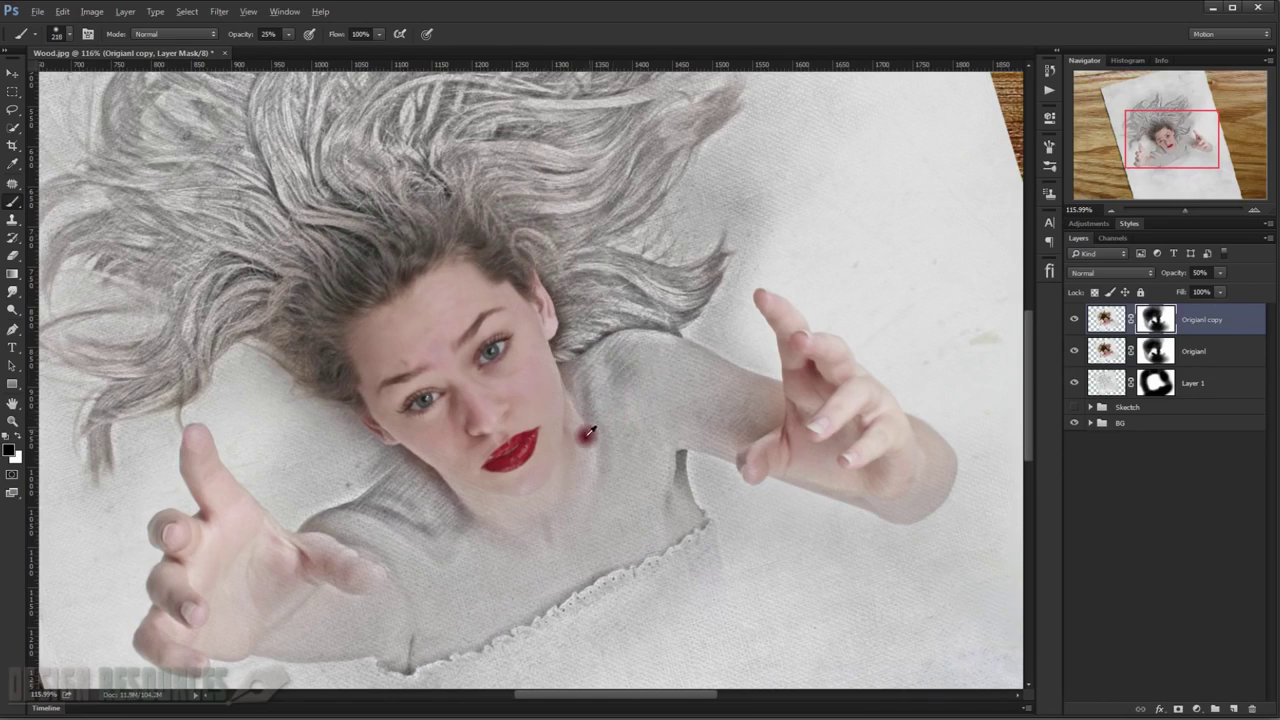
Paint white at 106 px on the mask to restore the cheek near the lips.
scroll(530, 425, up, 3)
key(x)
drag(469, 362, 413, 362)
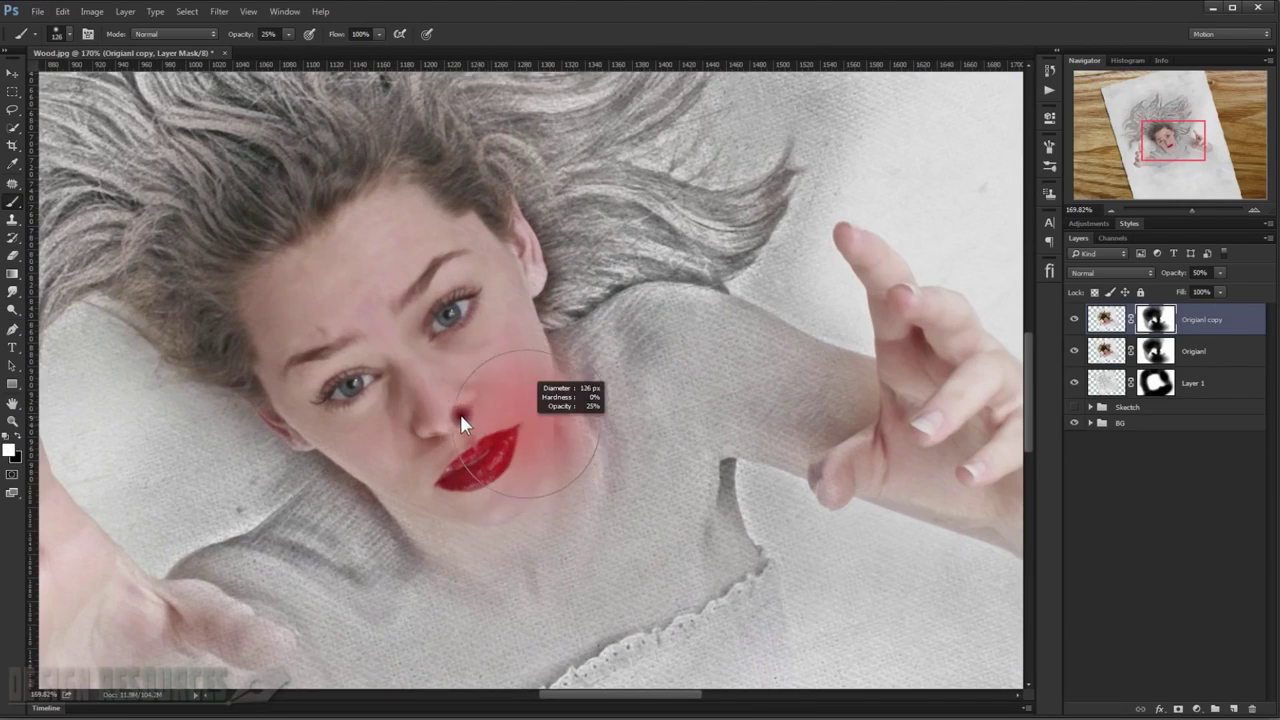
drag(508, 345, 510, 405)
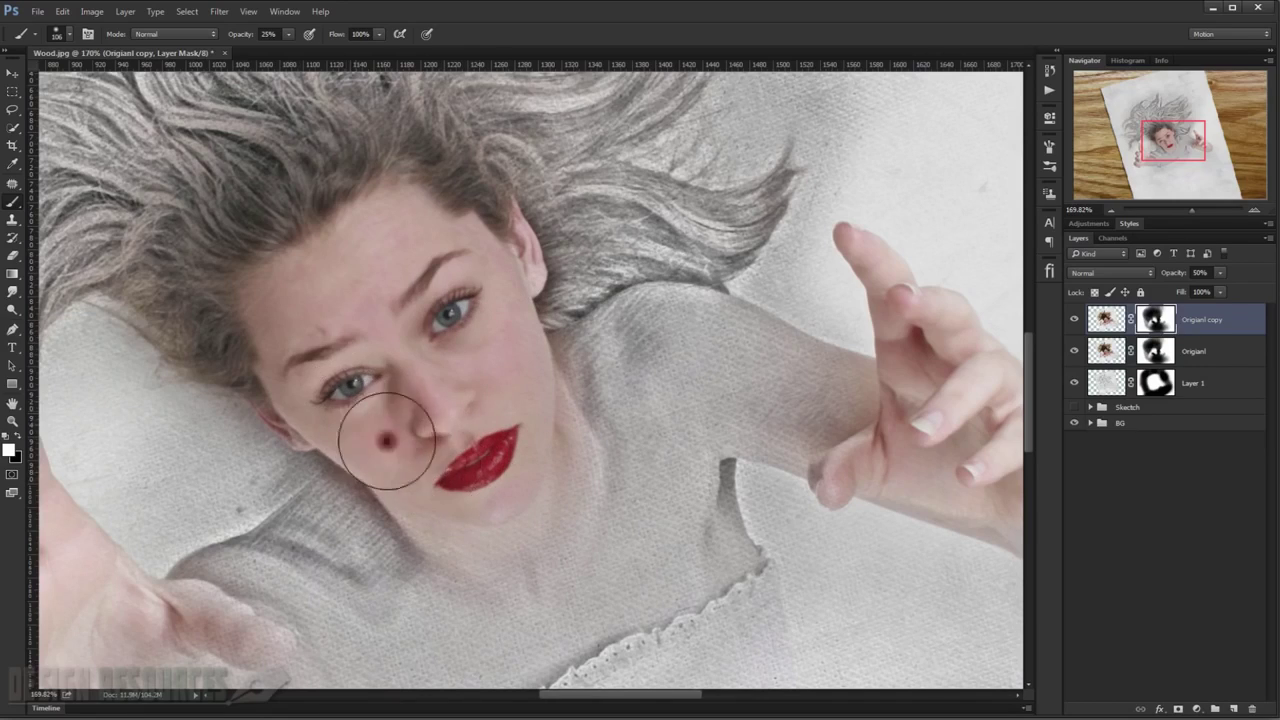
Restore the colour photo over the left hand, then zoom back out.
scroll(460, 468, down, 3)
scroll(460, 468, down, 2)
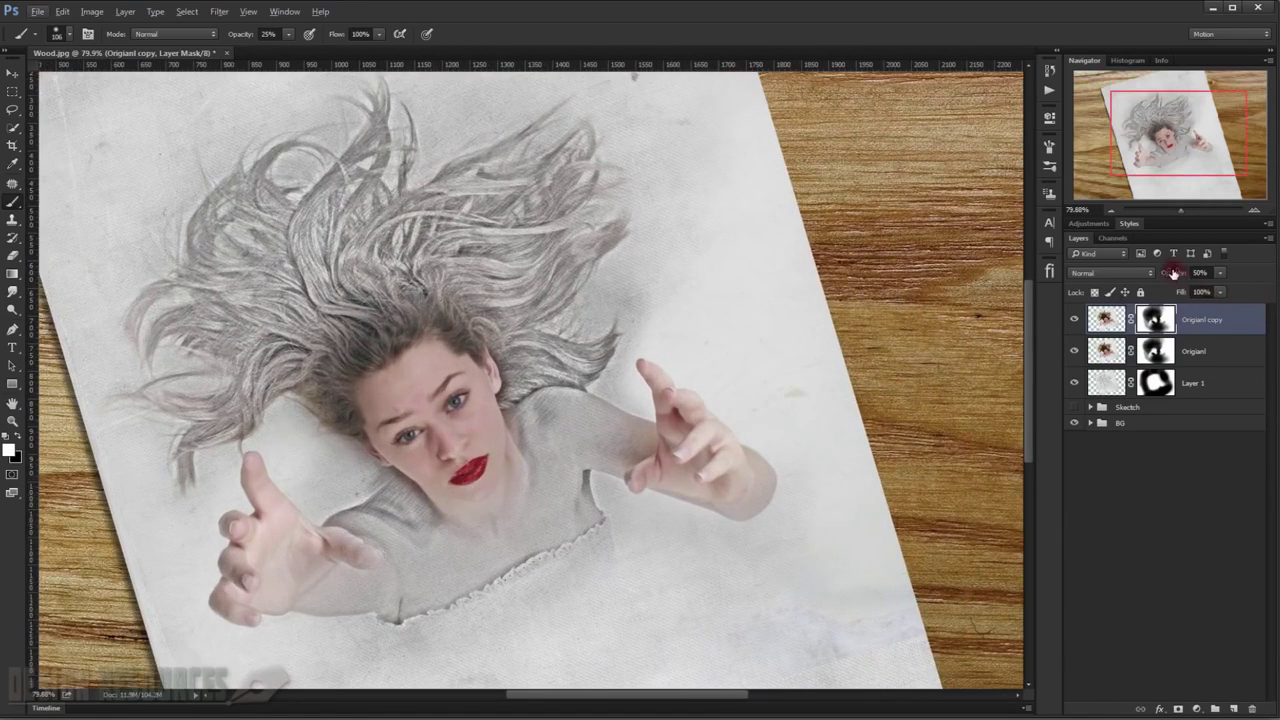
scroll(393, 478, up, 5)
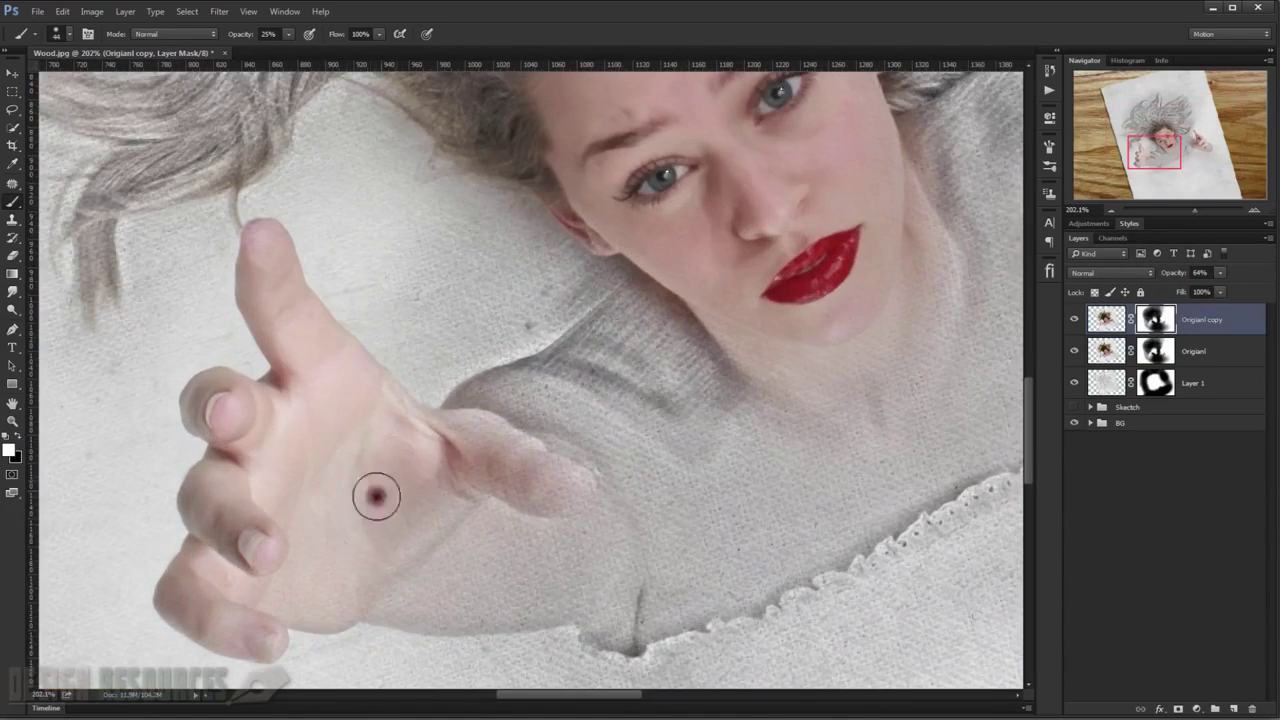
mouse_move(479, 481)
mouse_down()
mouse_move(477, 443)
mouse_move(517, 446)
mouse_move(531, 466)
mouse_move(410, 505)
mouse_move(414, 537)
mouse_move(386, 566)
mouse_move(267, 622)
mouse_move(274, 283)
mouse_move(357, 443)
mouse_move(612, 463)
mouse_up()
scroll(612, 463, down, 3)
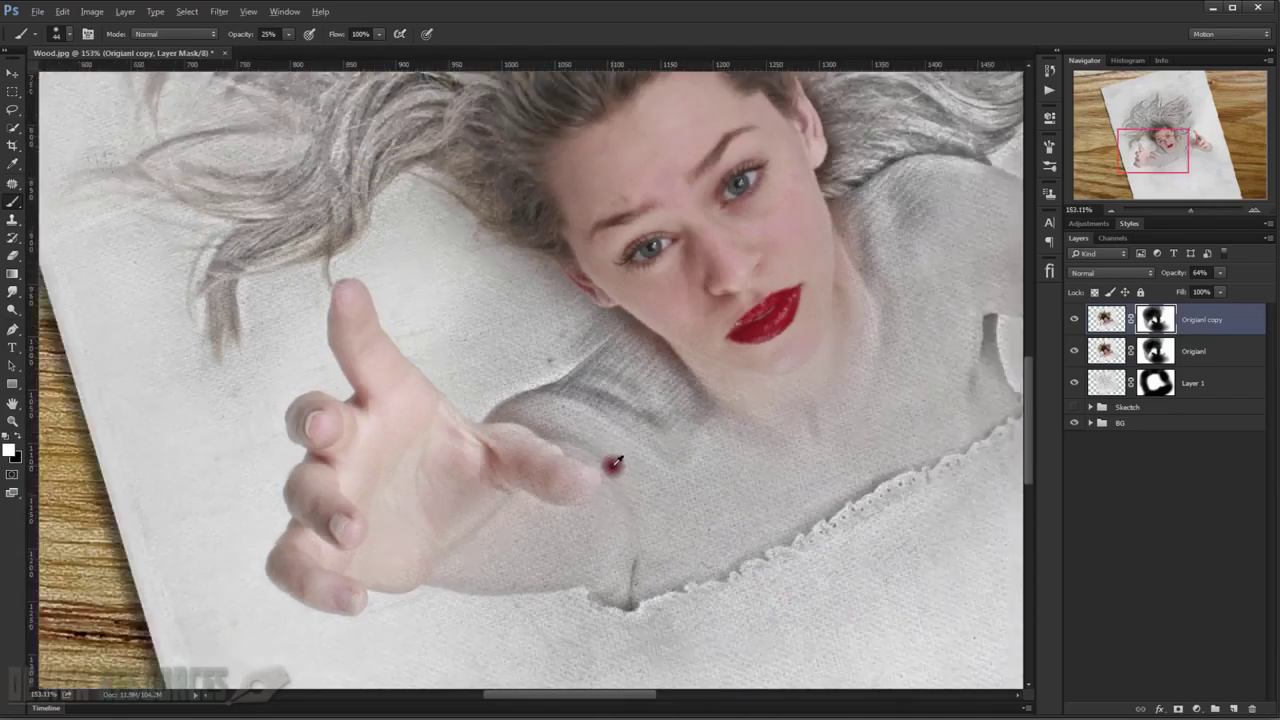
scroll(612, 463, down, 2)
scroll(612, 463, down, 1)
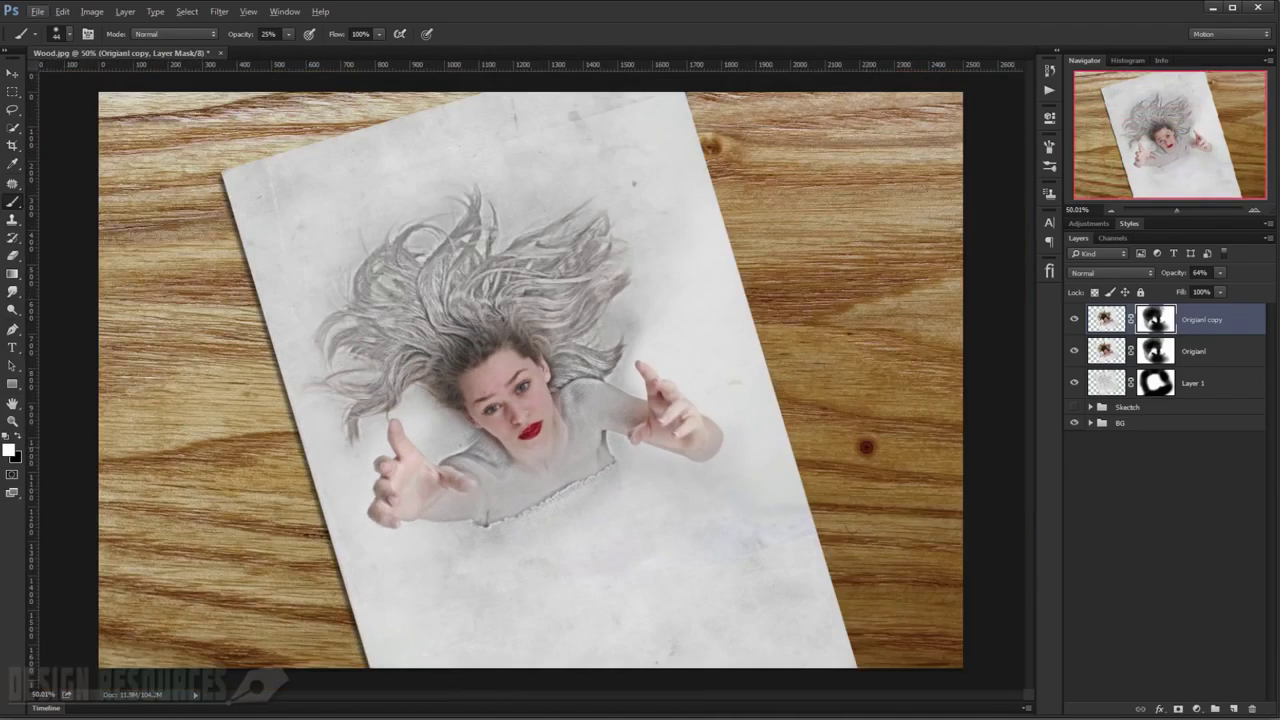
scroll(866, 447, up, 1)
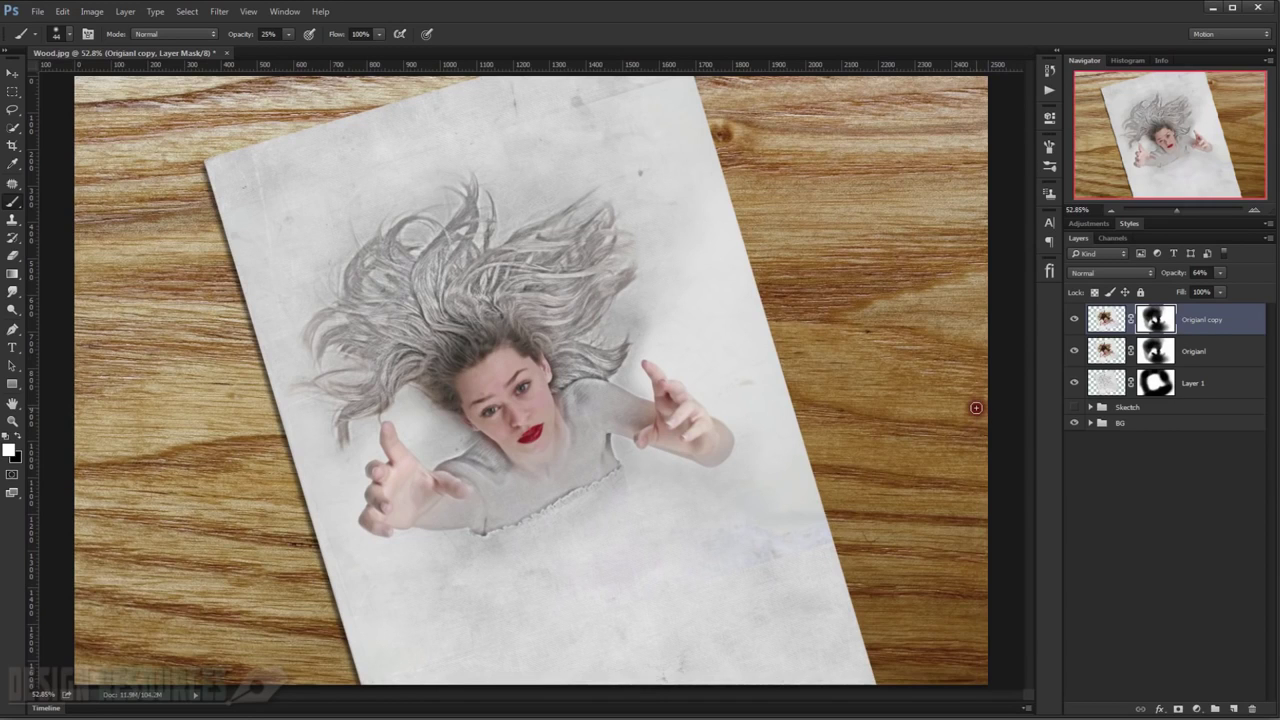
Add a Curves adjustment layer and place three points on its Red channel curve.
click(1199, 709)
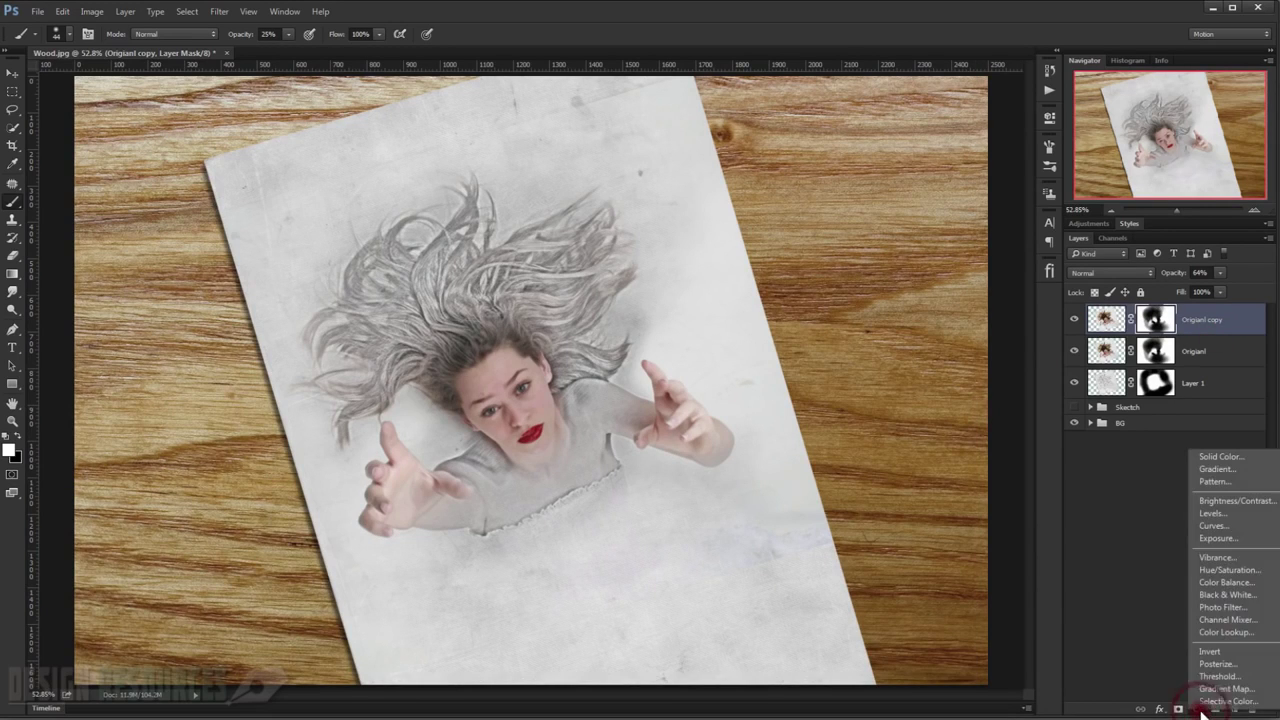
click(1216, 526)
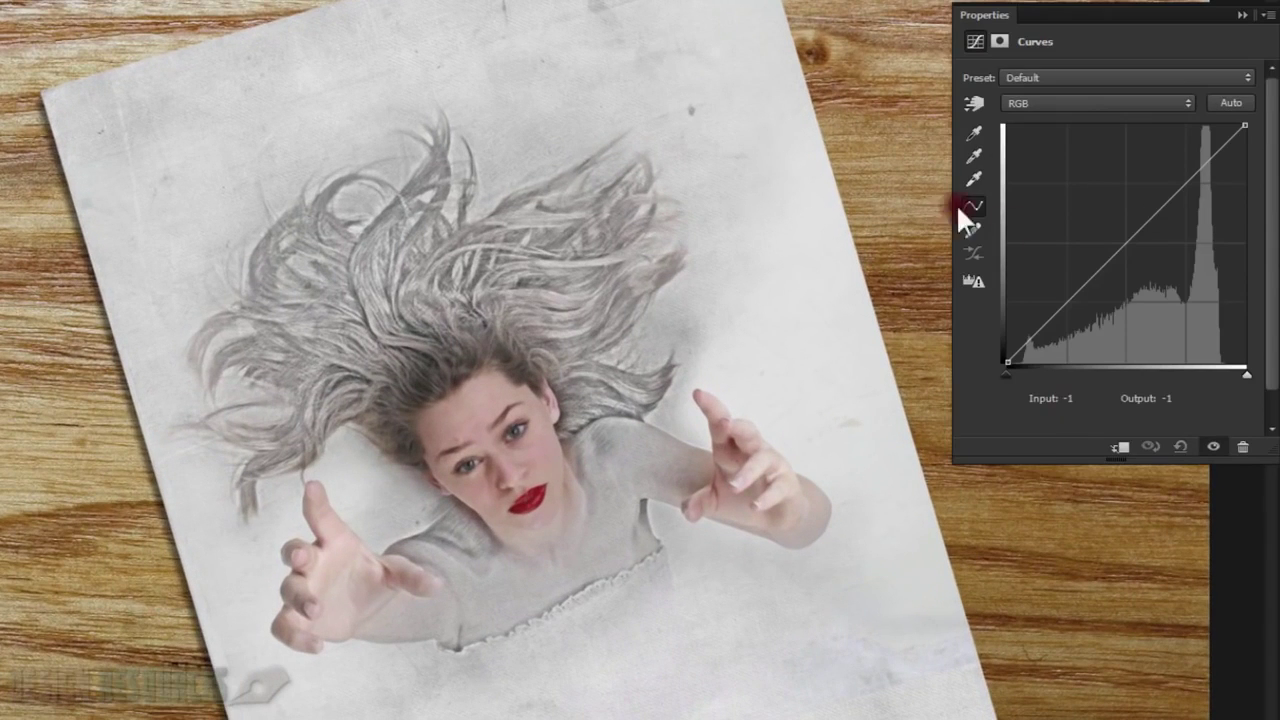
click(960, 208)
click(1074, 100)
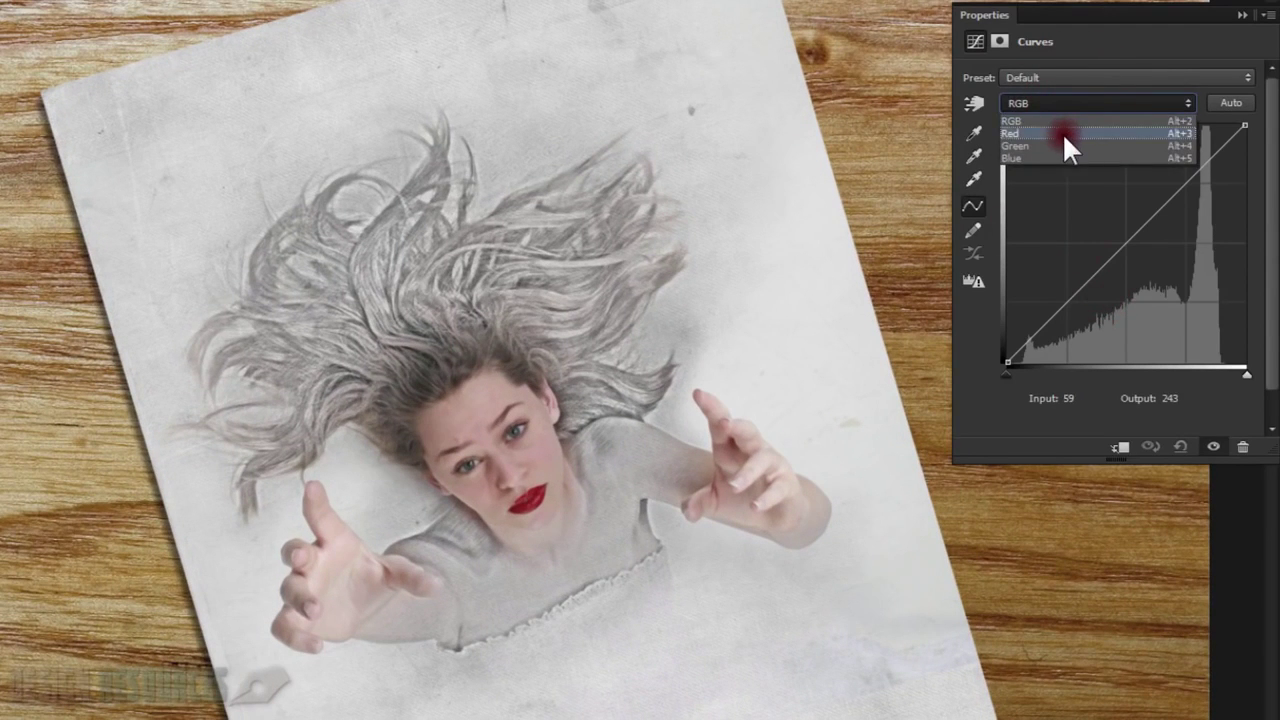
click(1063, 133)
click(1067, 304)
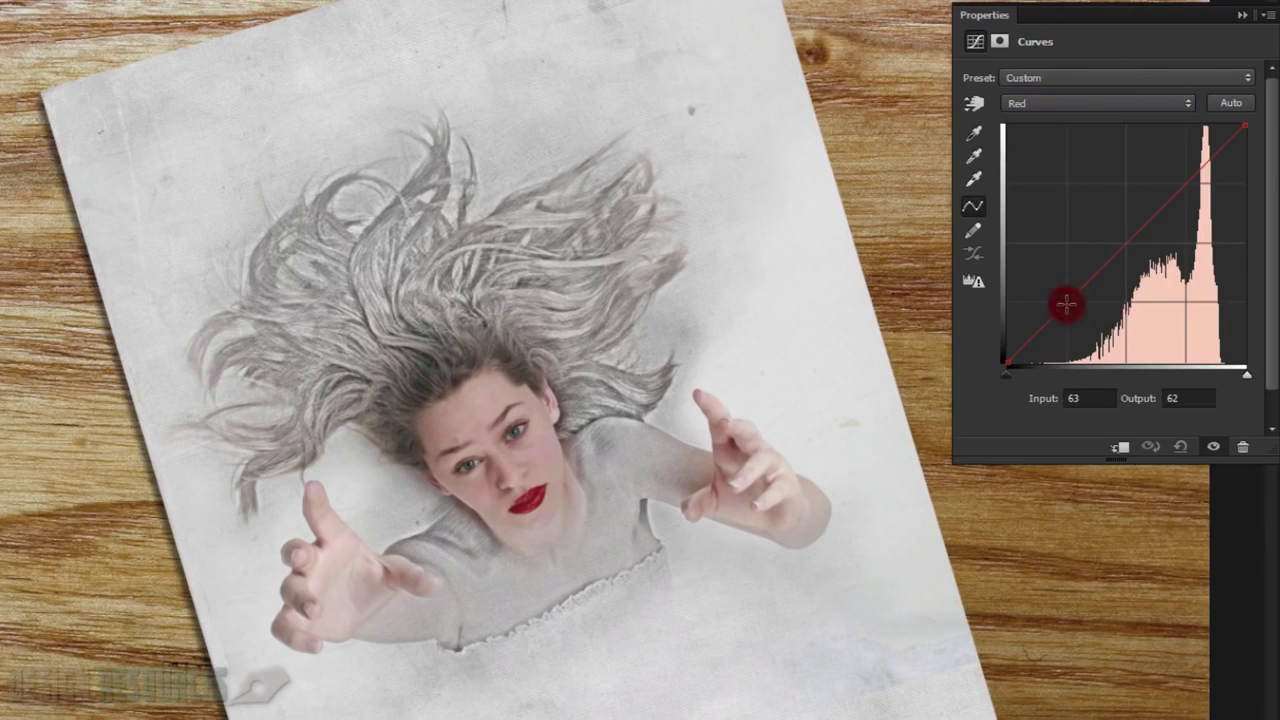
click(1127, 245)
click(1187, 184)
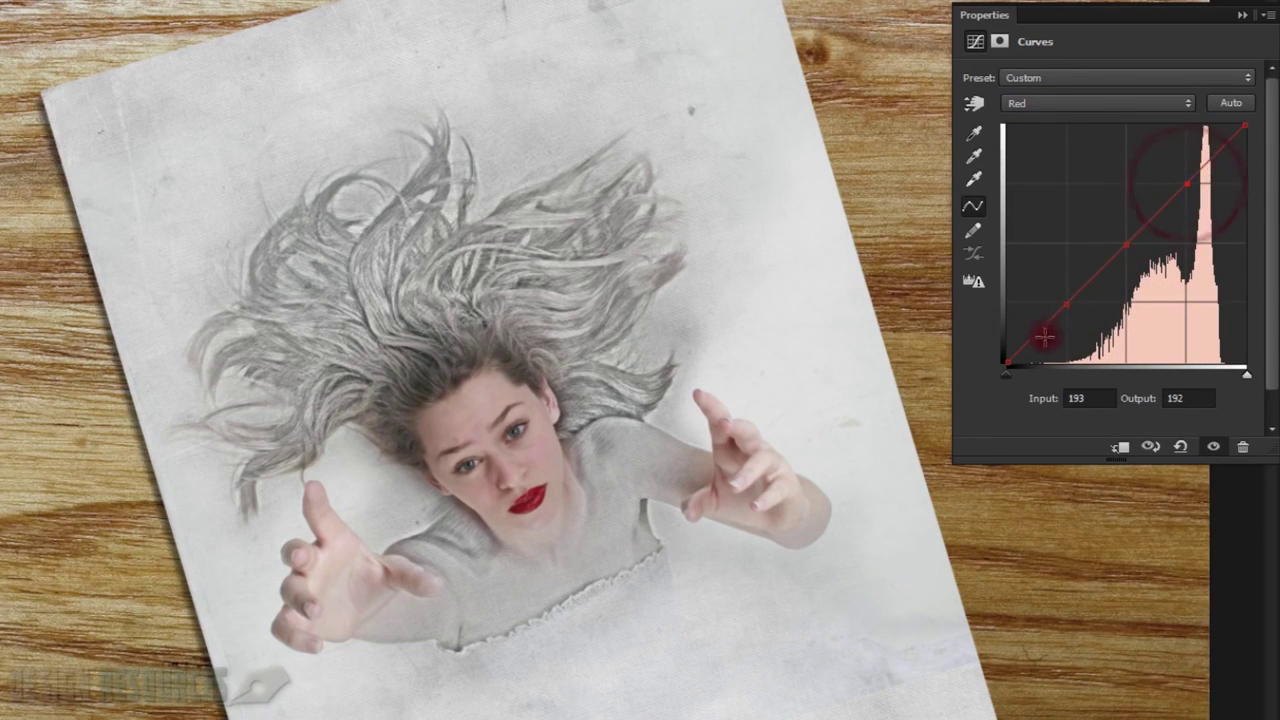
Lift the red shadows, midtones and highlights to warm the sketch with a pink tint.
drag(1067, 306, 1057, 302)
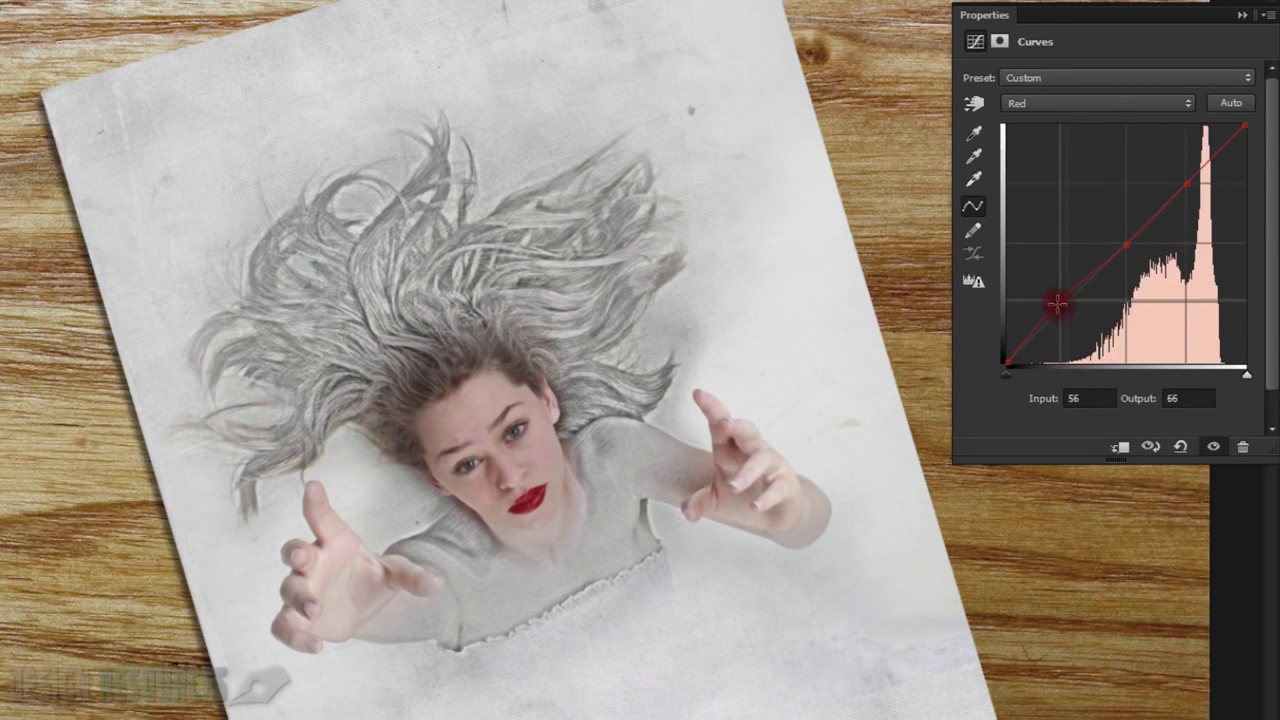
click(1125, 245)
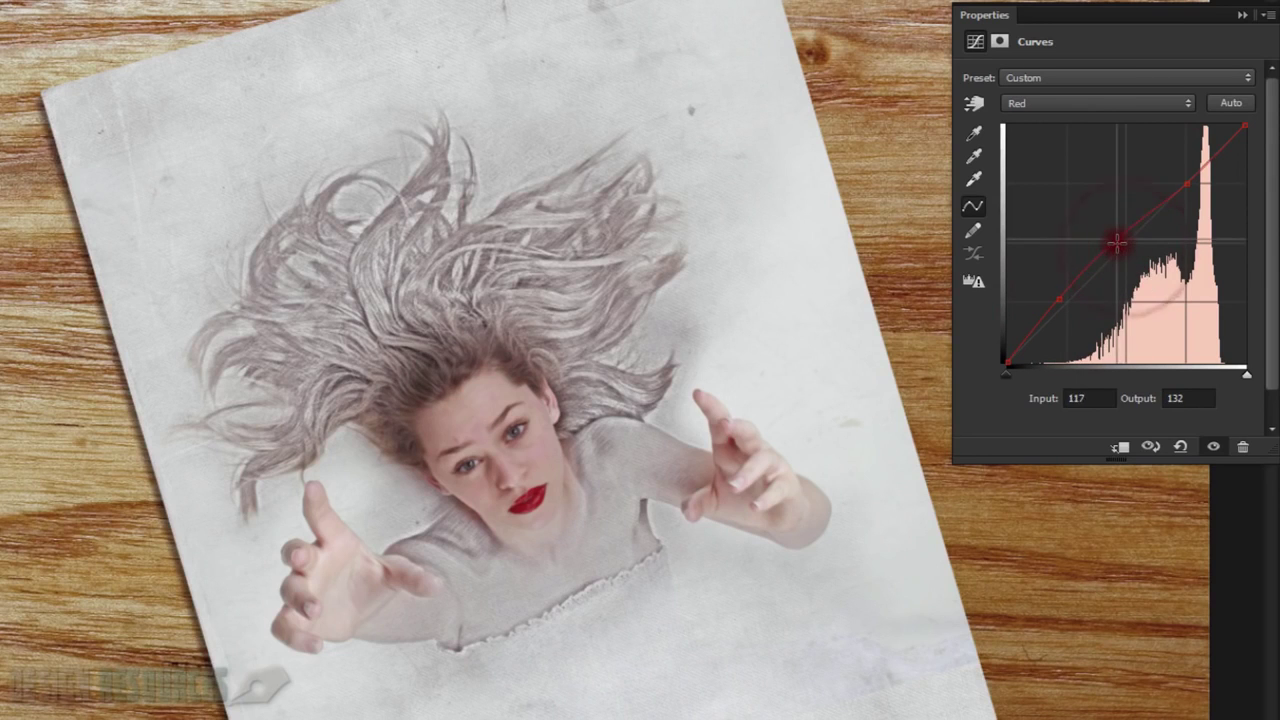
drag(1125, 245, 1079, 270)
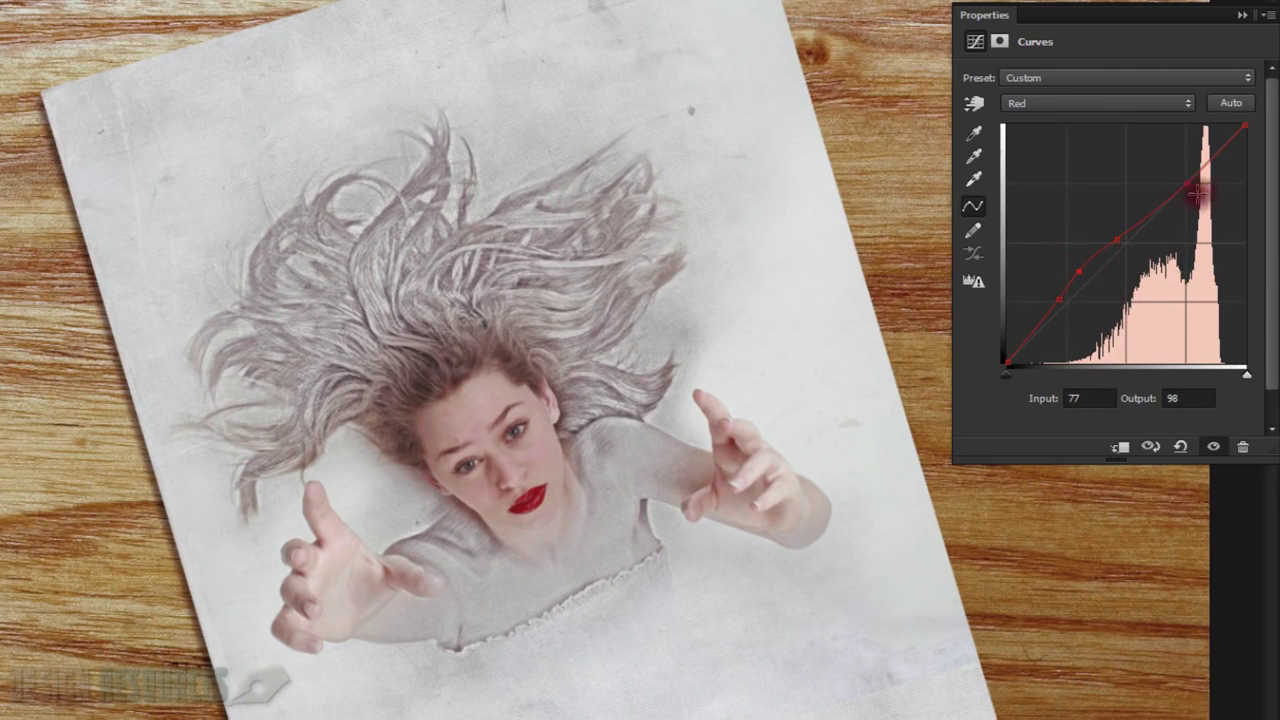
drag(1185, 189, 1177, 182)
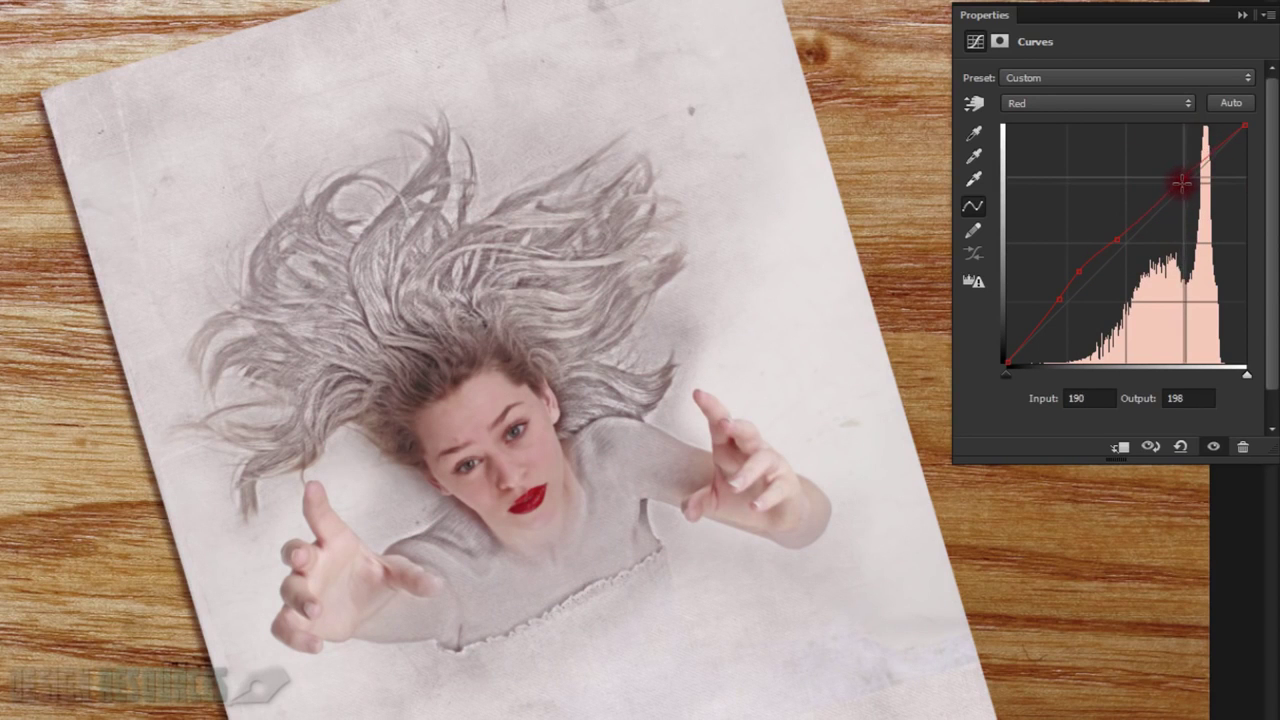
click(1155, 200)
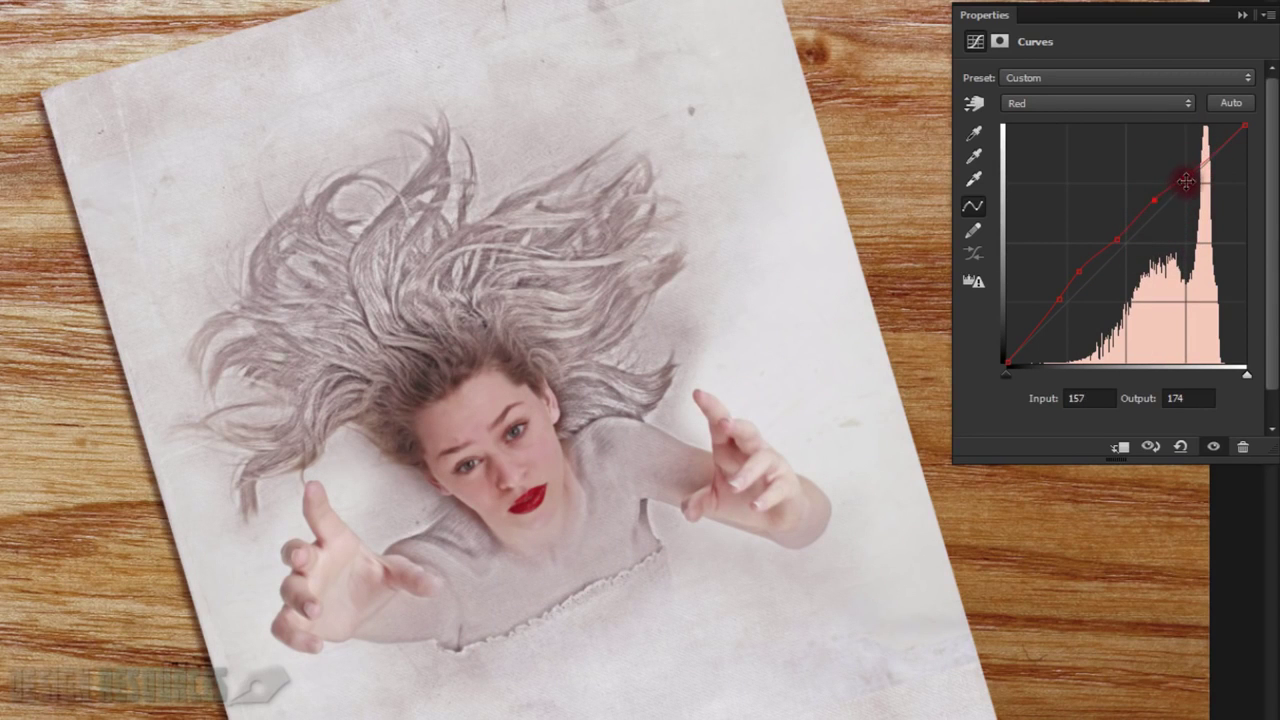
drag(1186, 181, 1176, 176)
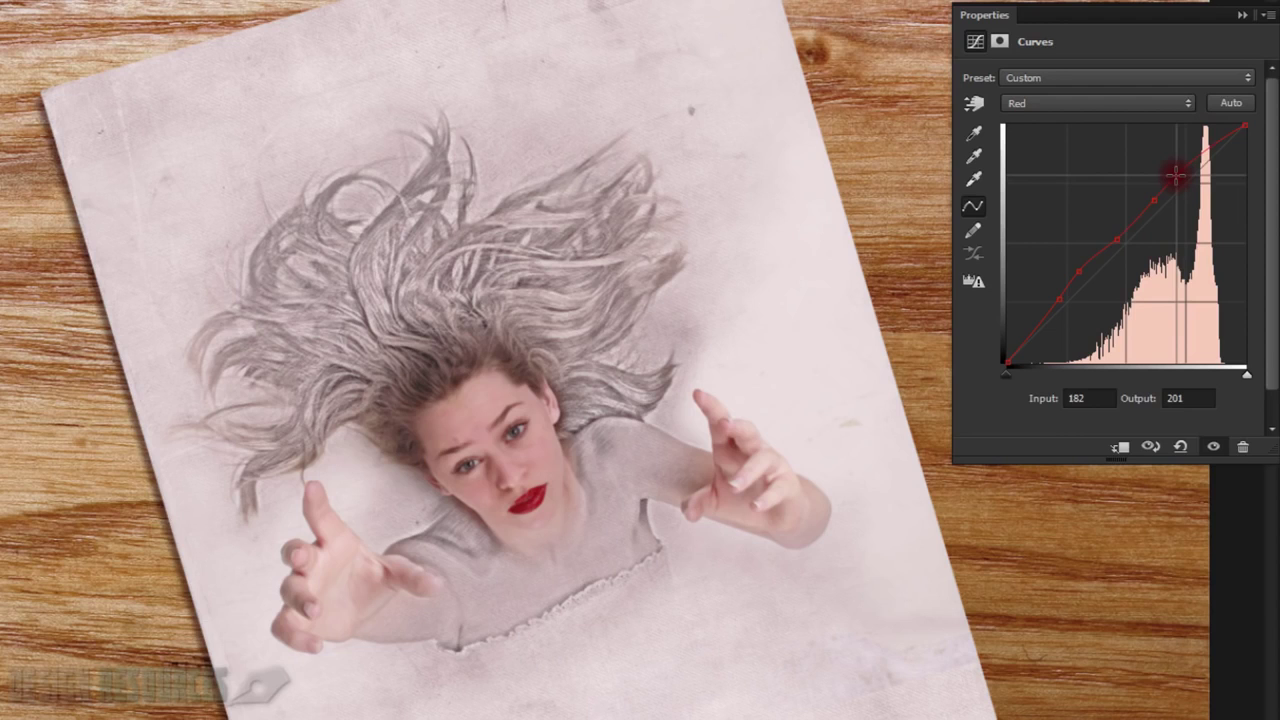
click(1058, 300)
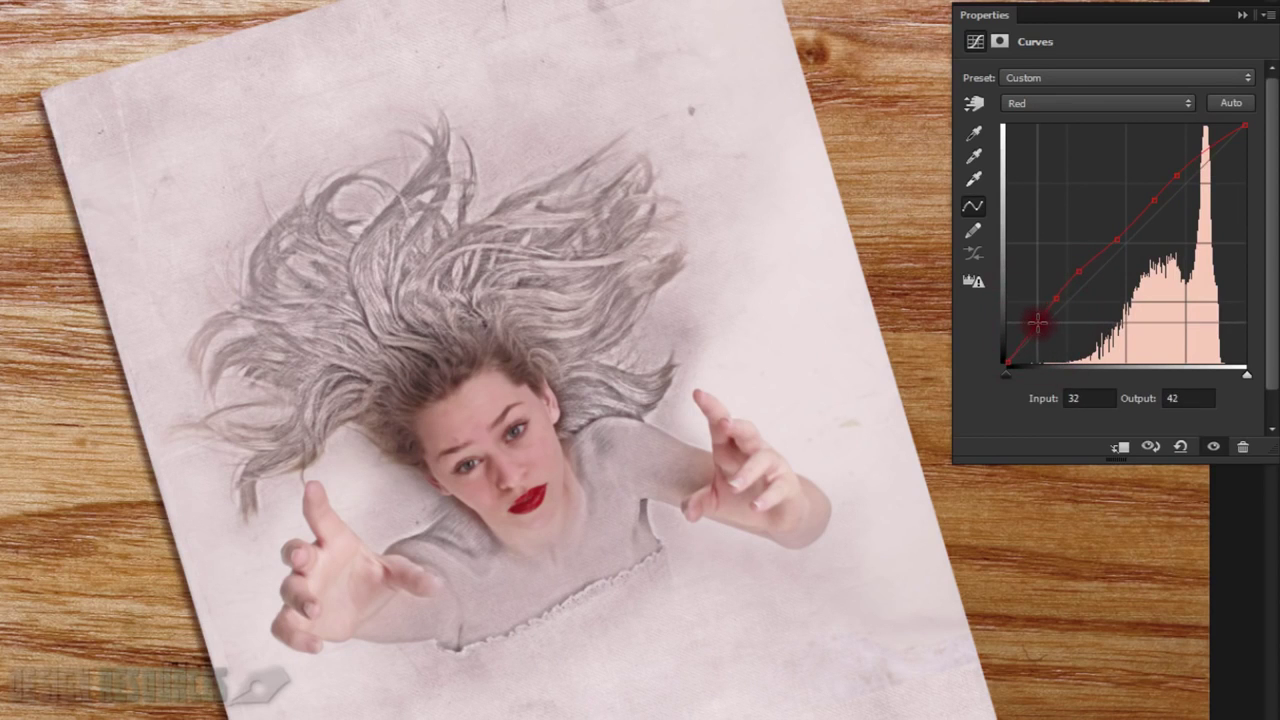
click(1058, 297)
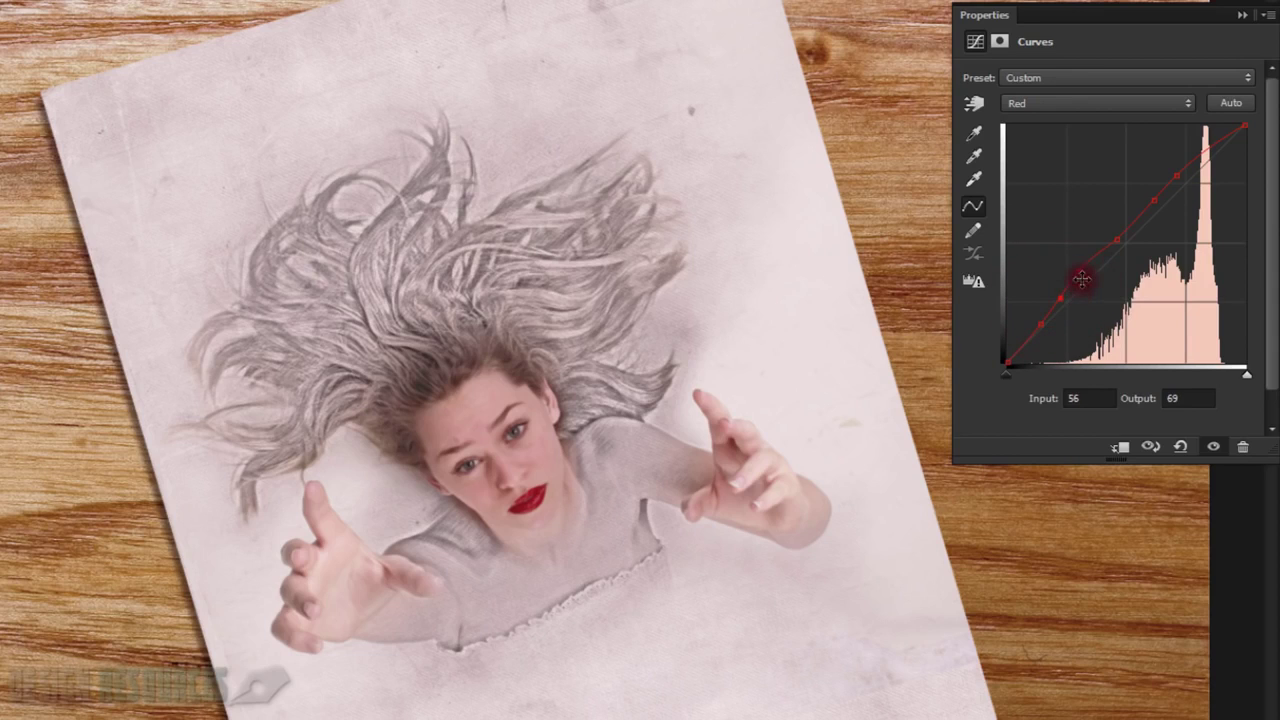
drag(1115, 237, 1118, 236)
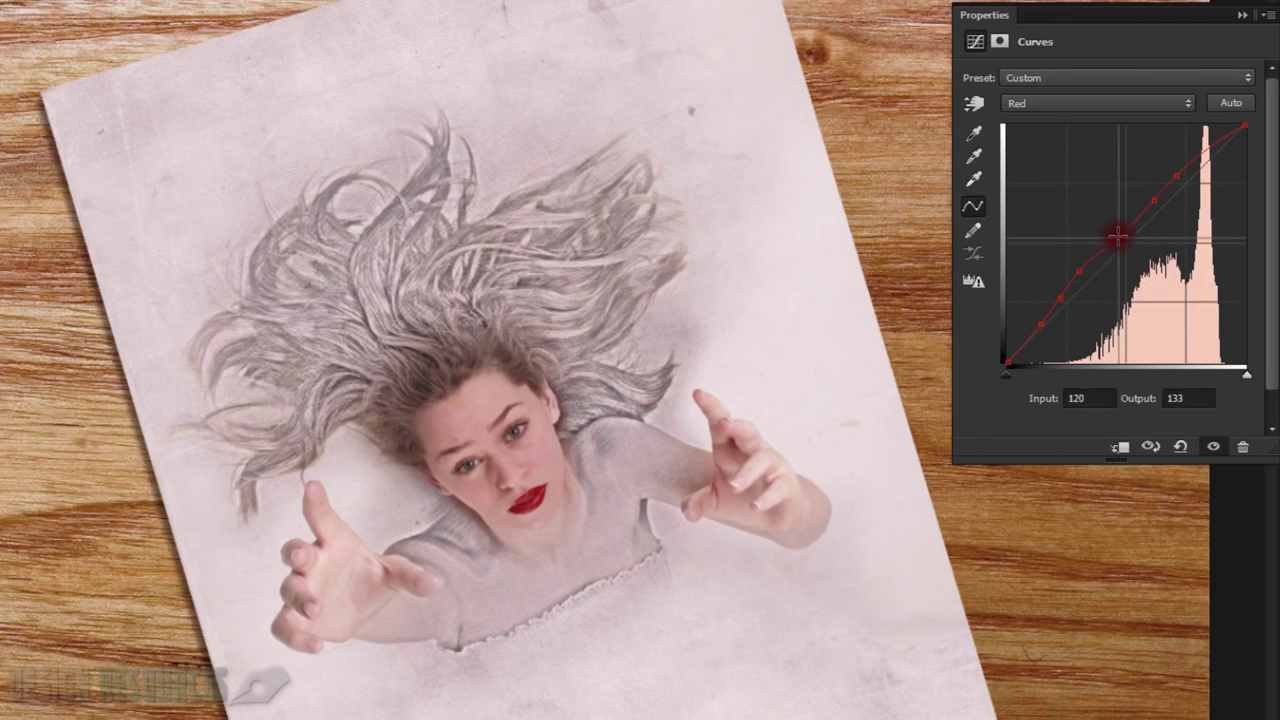
Raise the Green channel curve slightly through shadows, midtones and highlights.
click(1099, 101)
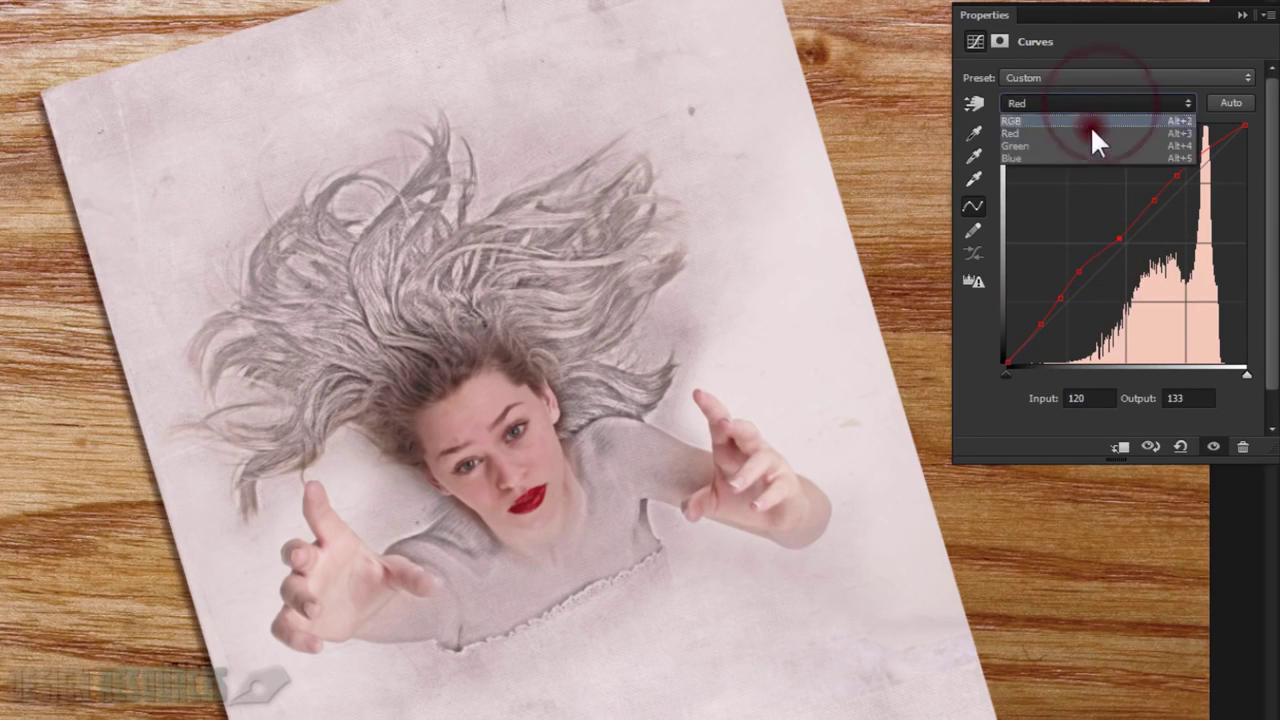
click(1086, 144)
drag(1059, 309, 1056, 306)
drag(1098, 266, 1098, 264)
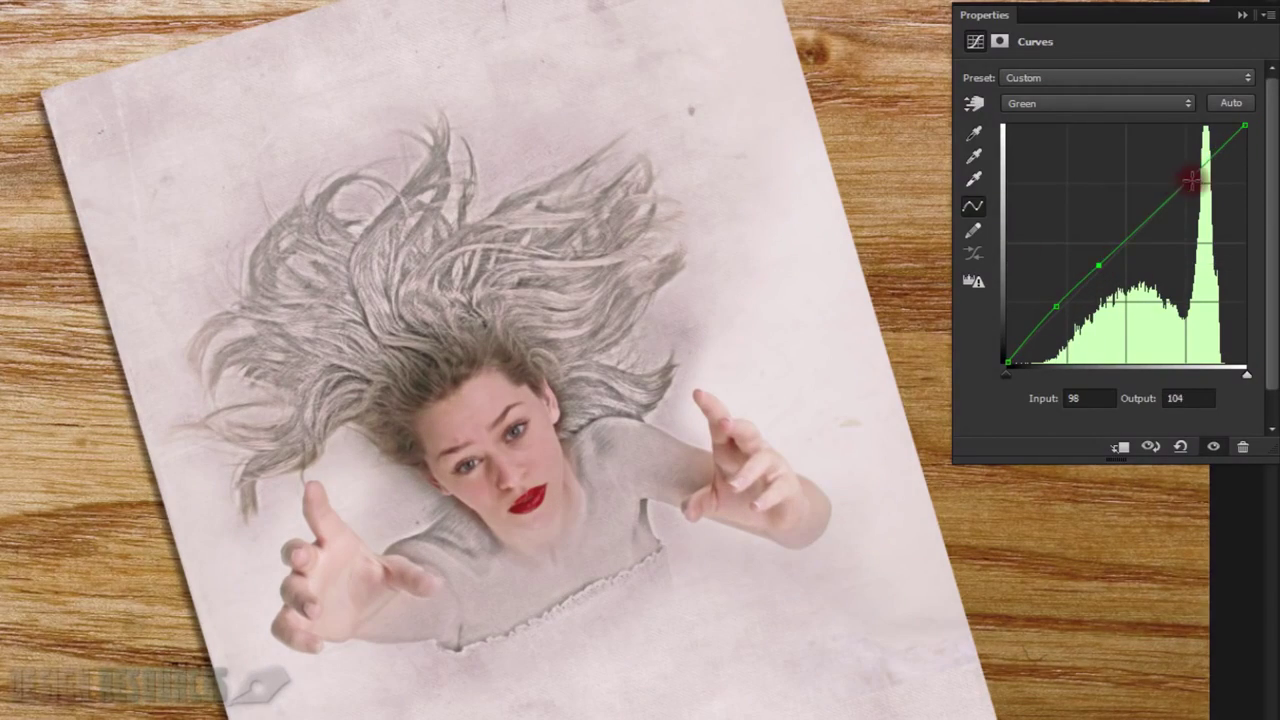
drag(1189, 180, 1177, 183)
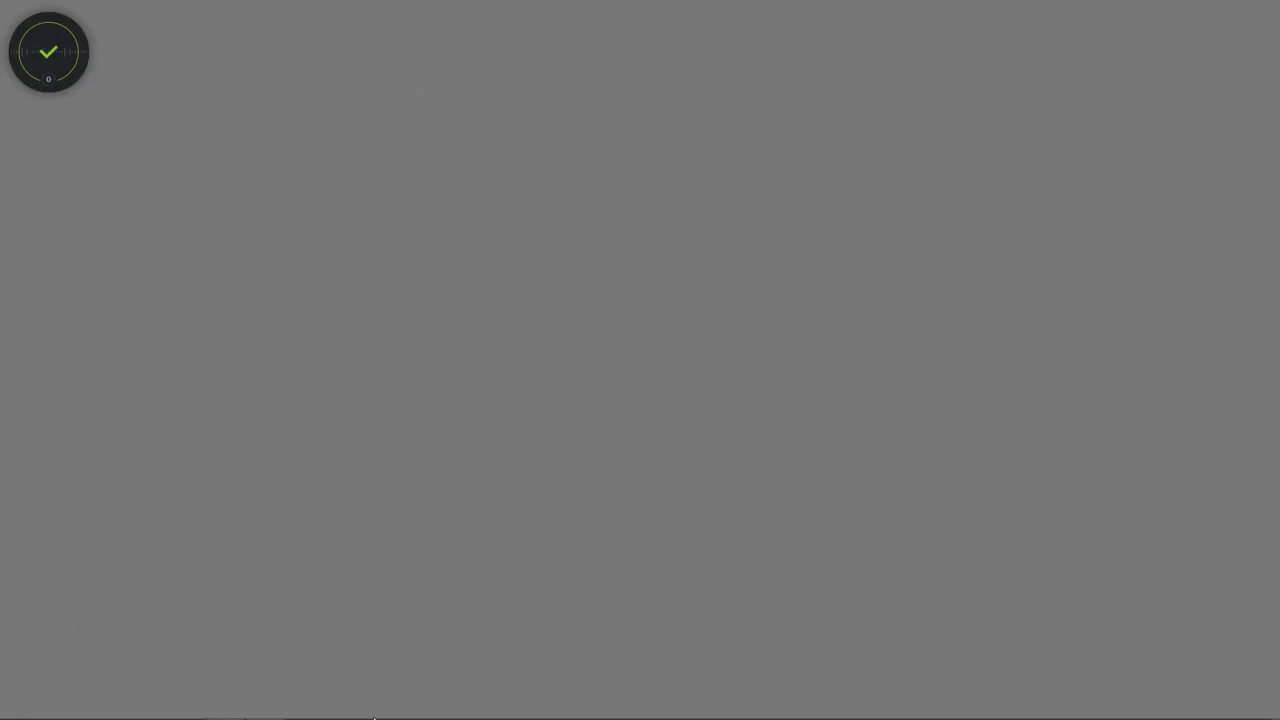
Bring Photoshop's empty workspace to the front from its taskbar icon.
mouse_move(374, 716)
click(228, 705)
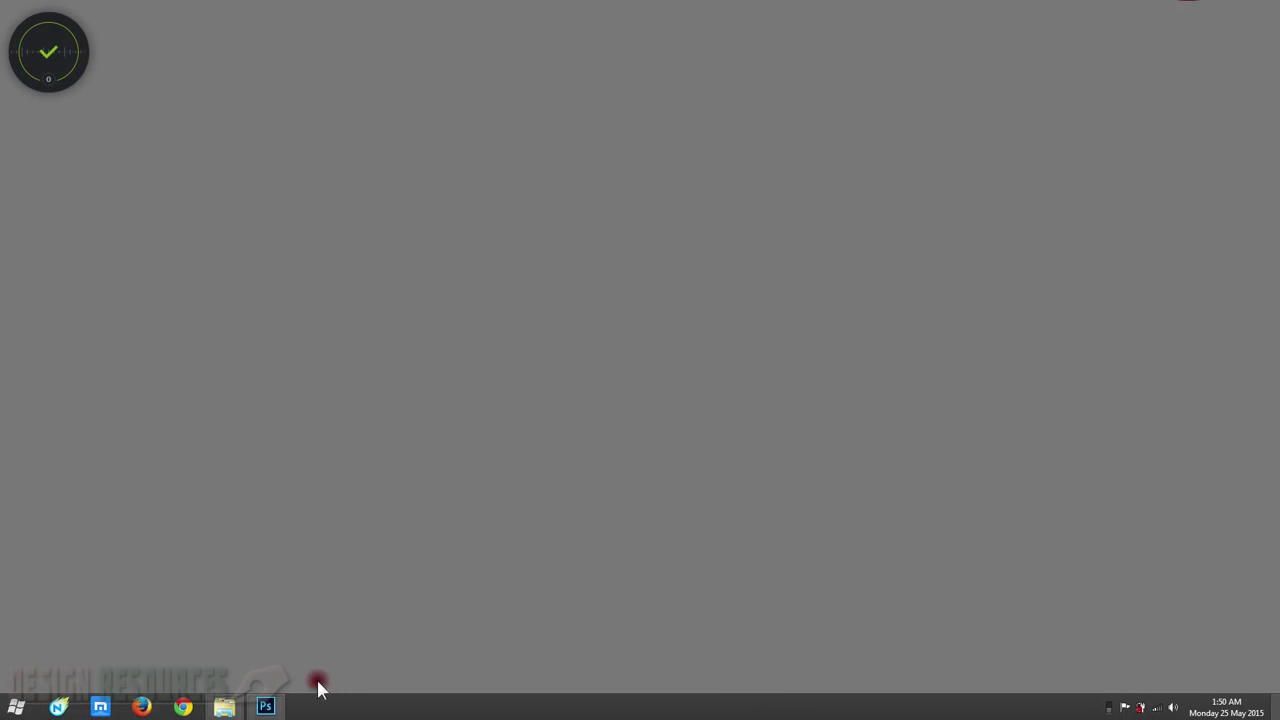
click(258, 711)
mouse_move(224, 707)
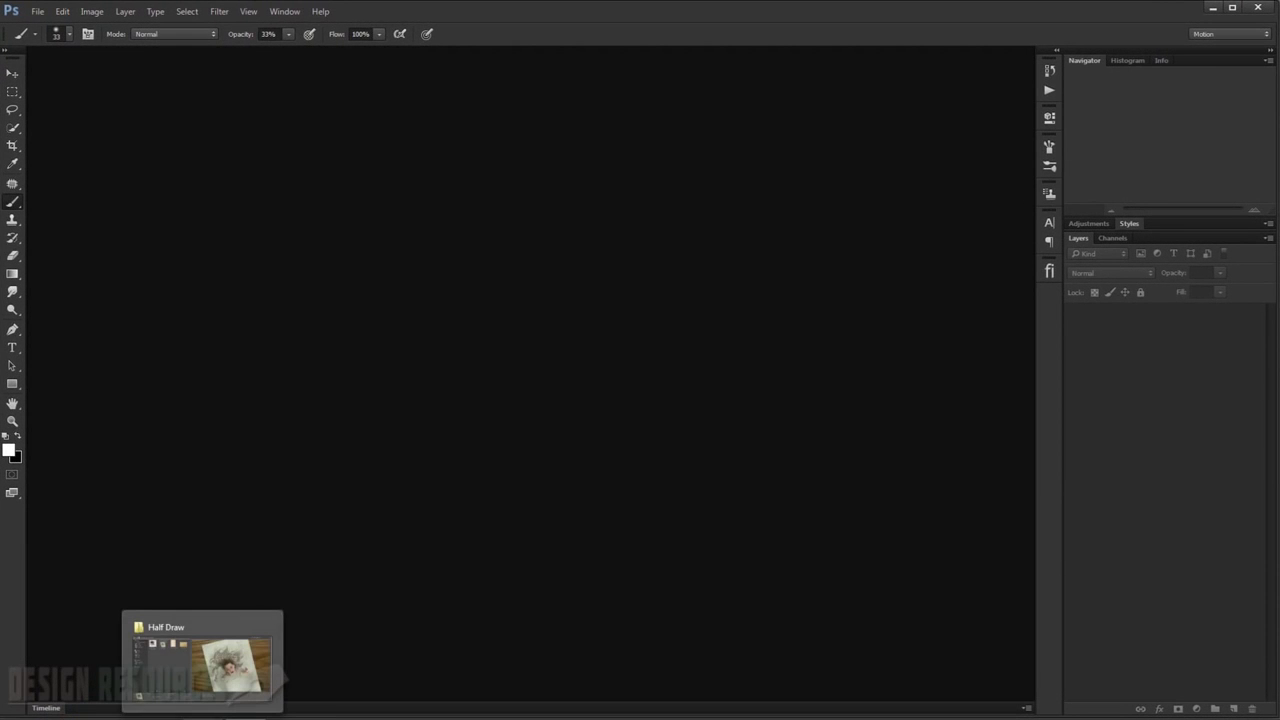
Preview Wood.jpg and Paper Texture.jpg in Half Draw, then drag Wood.jpg into Photoshop.
click(202, 712)
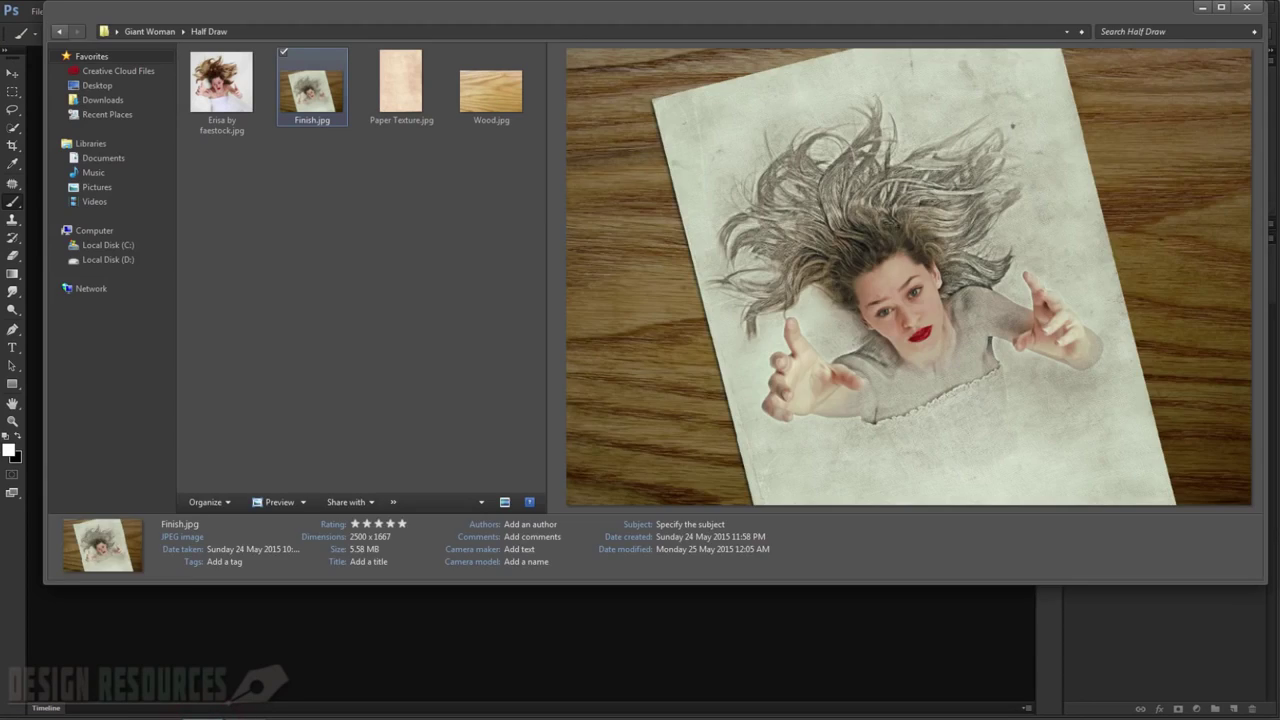
click(500, 102)
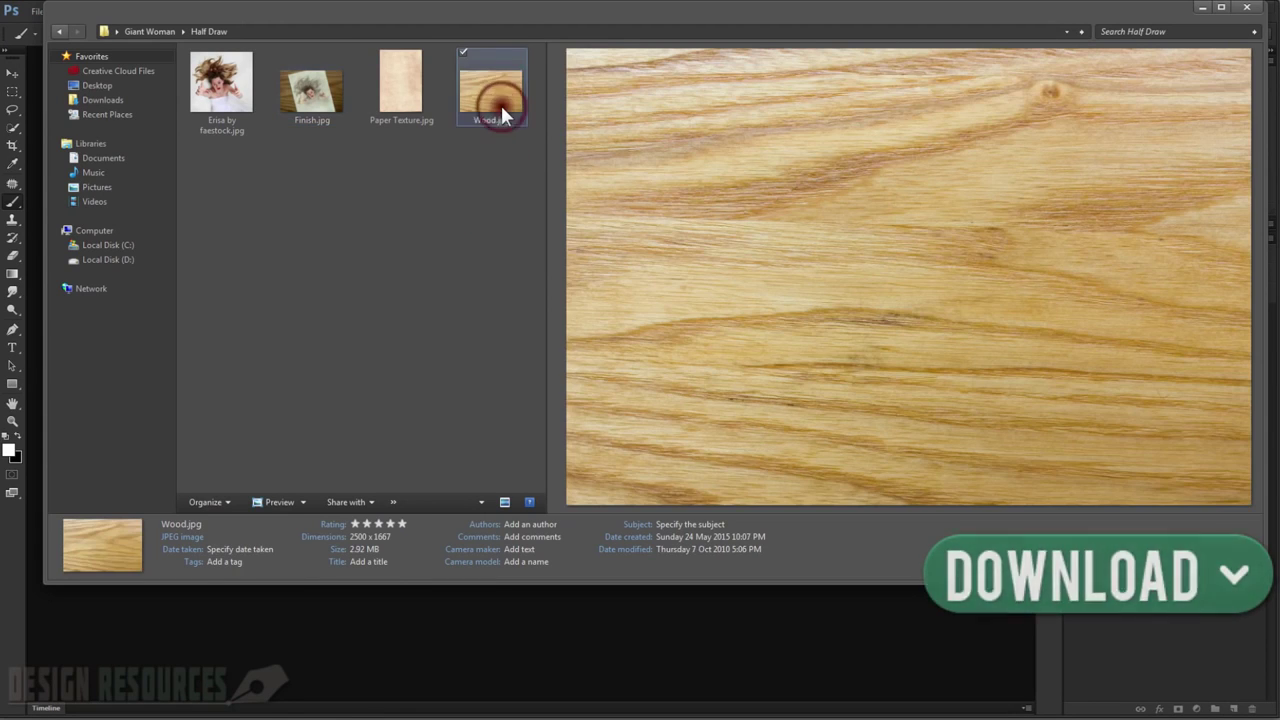
click(408, 104)
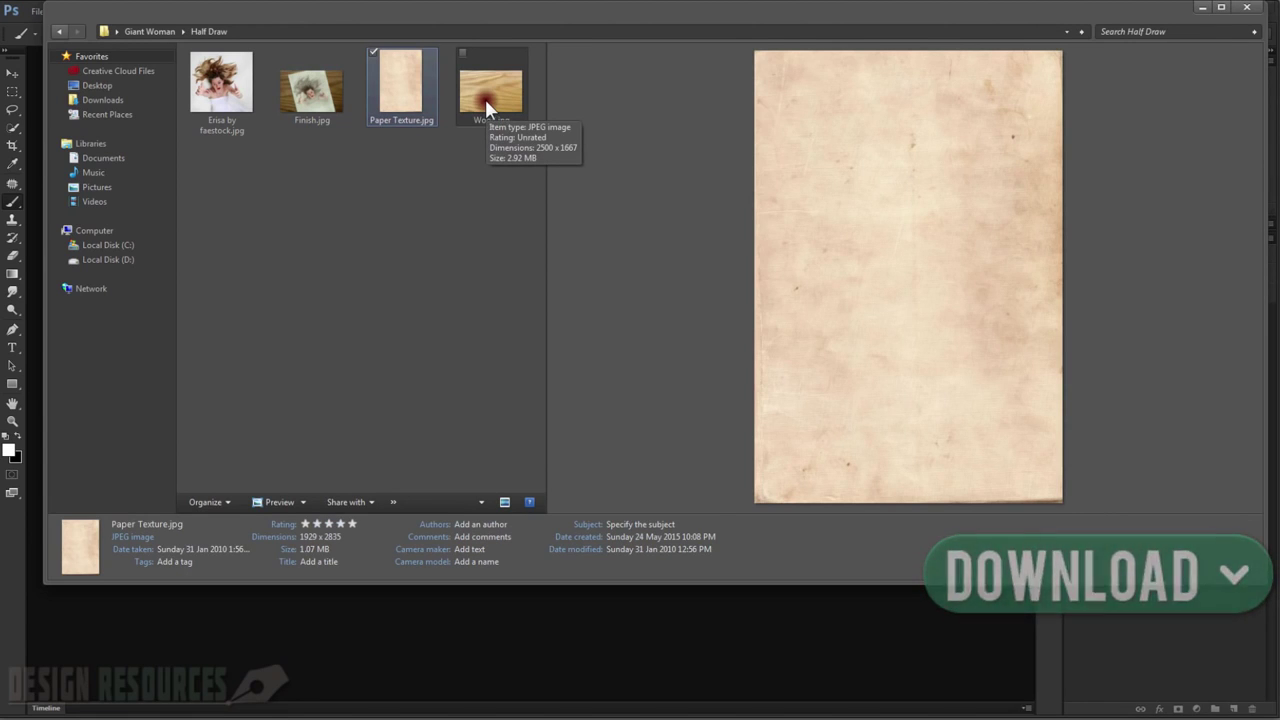
drag(496, 103, 415, 248)
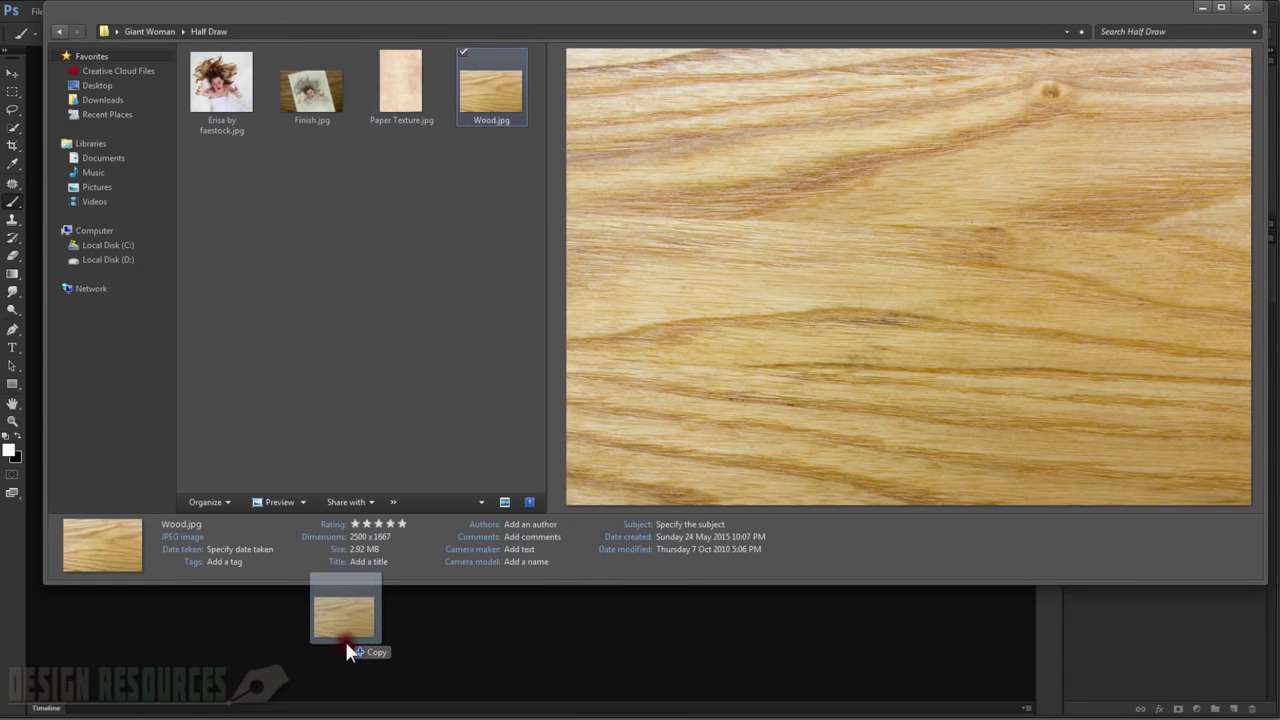
drag(415, 248, 345, 643)
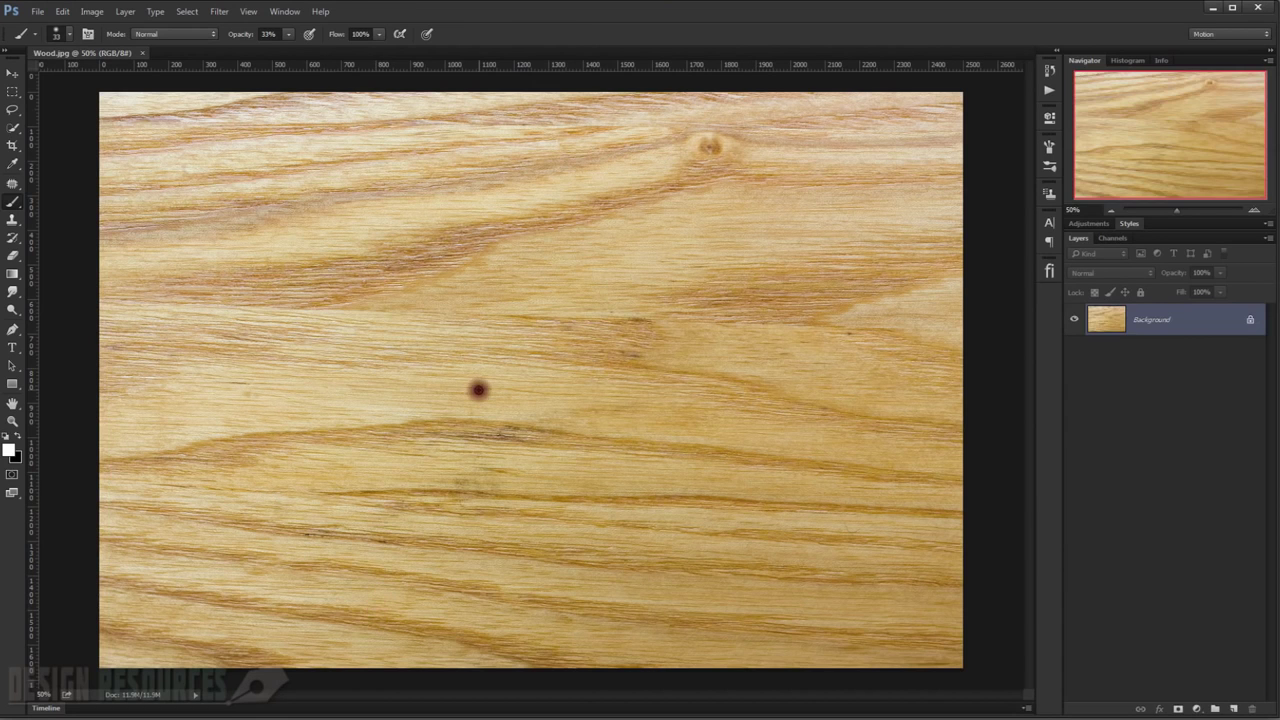
Fit the wood image on screen and add a Levels layer set to 66, 0.82, 255.
key(ctrl+0)
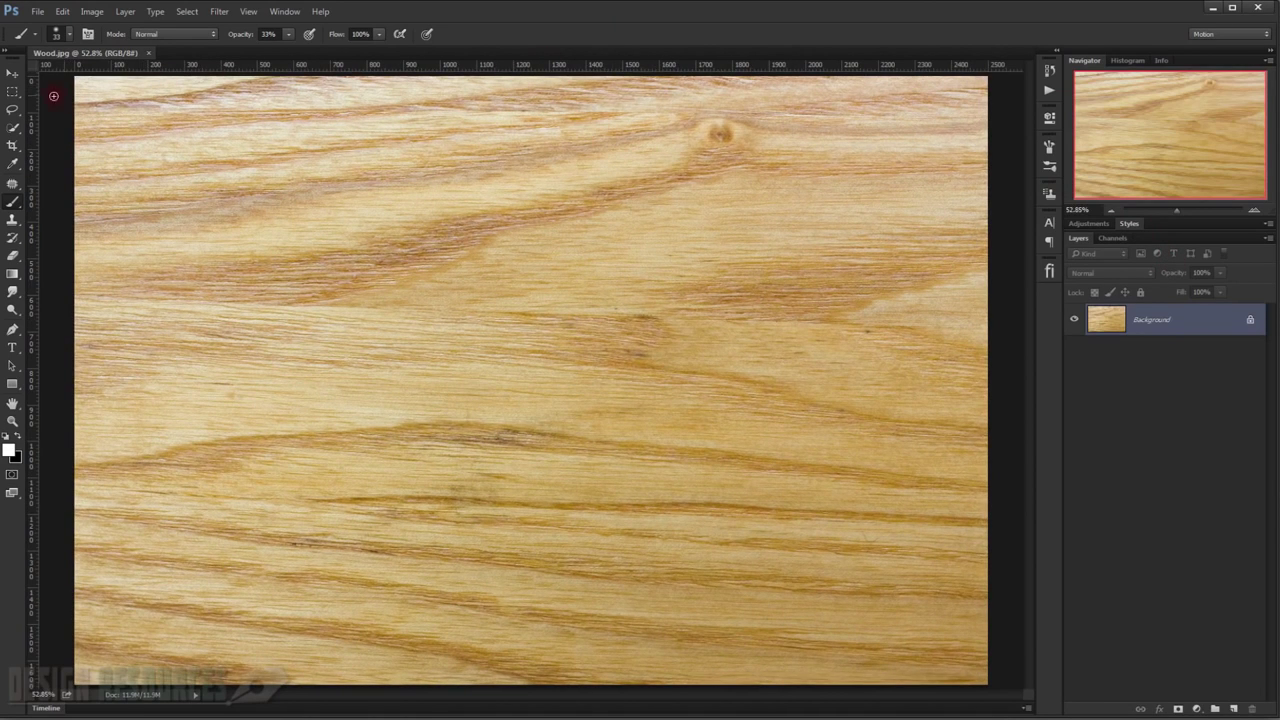
click(13, 74)
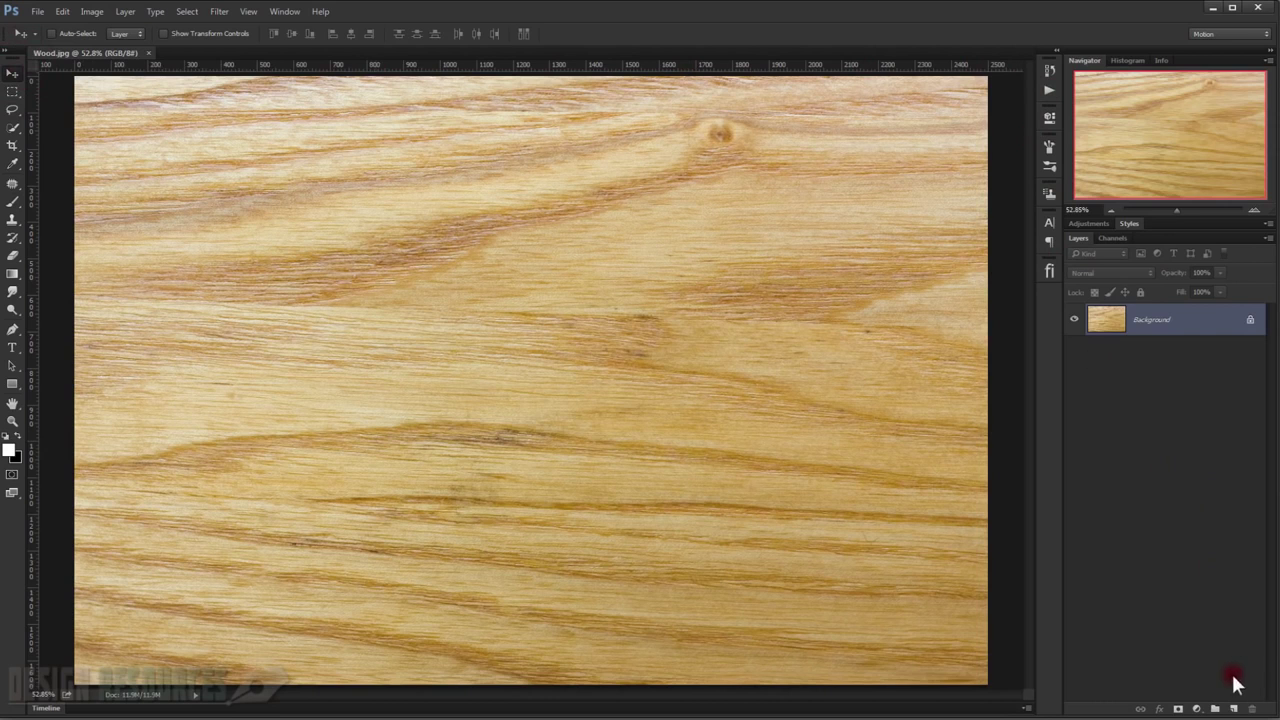
click(1198, 709)
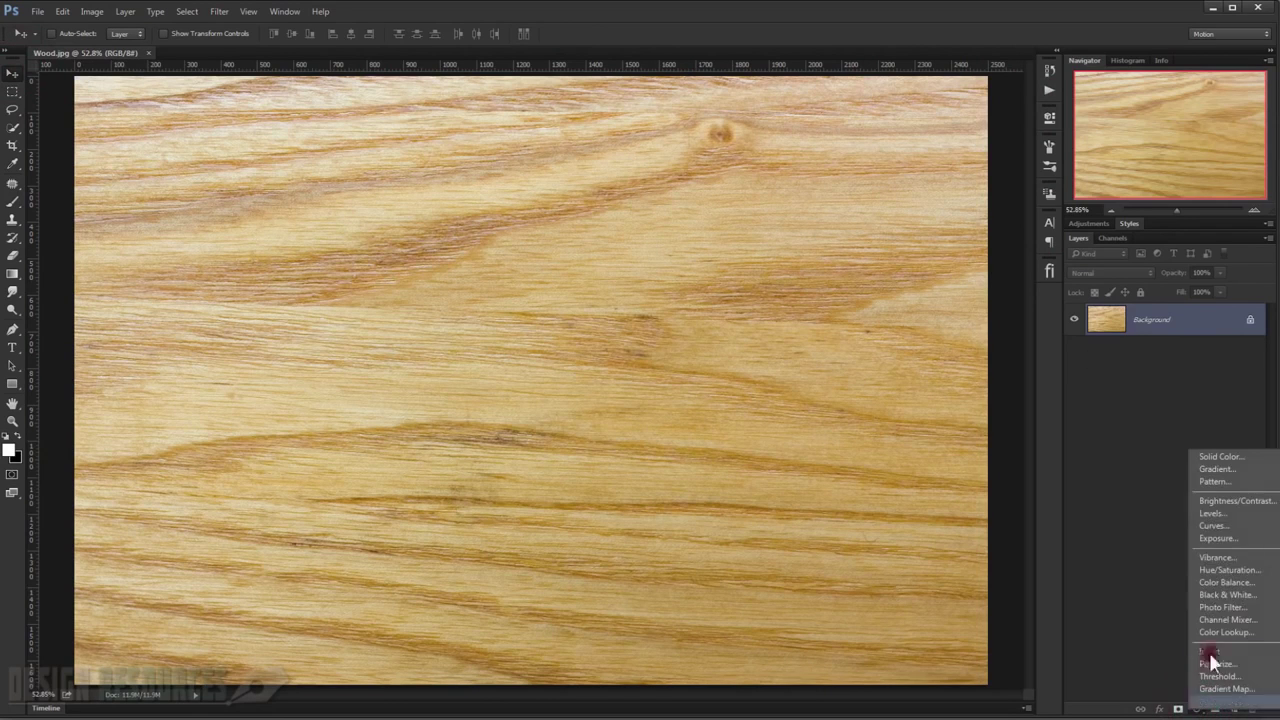
click(1216, 513)
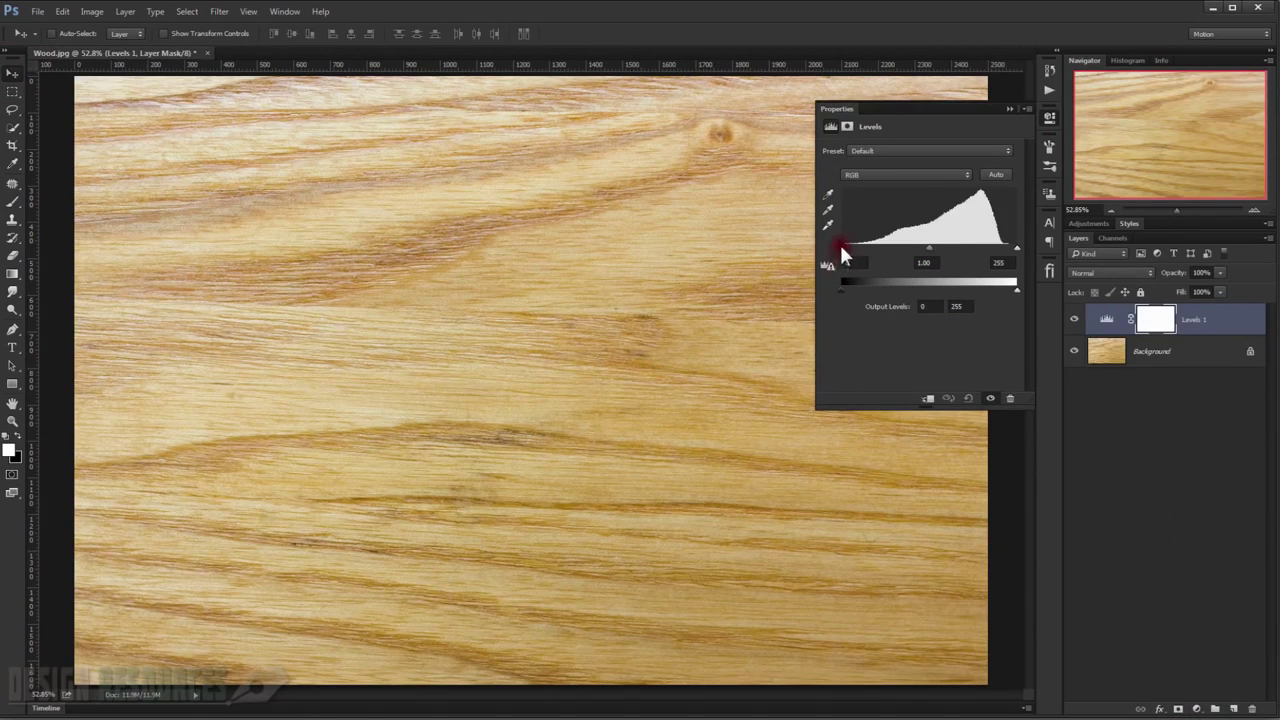
drag(843, 254, 958, 251)
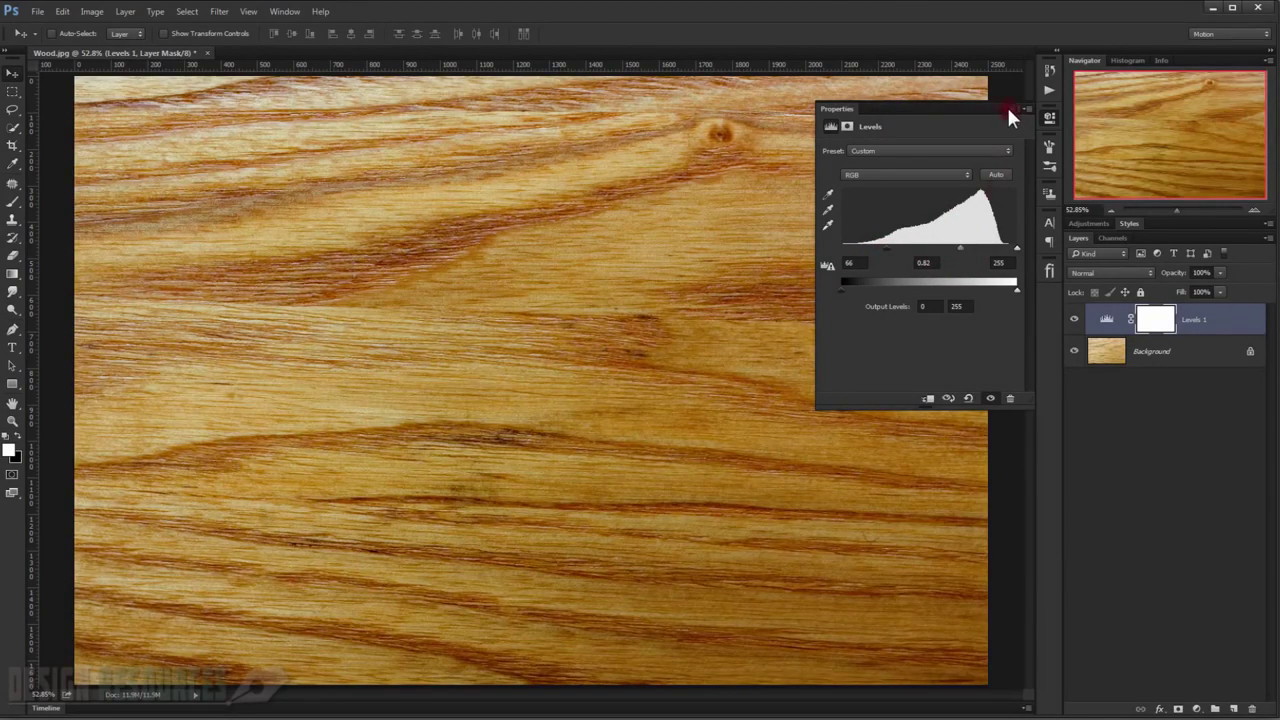
click(879, 173)
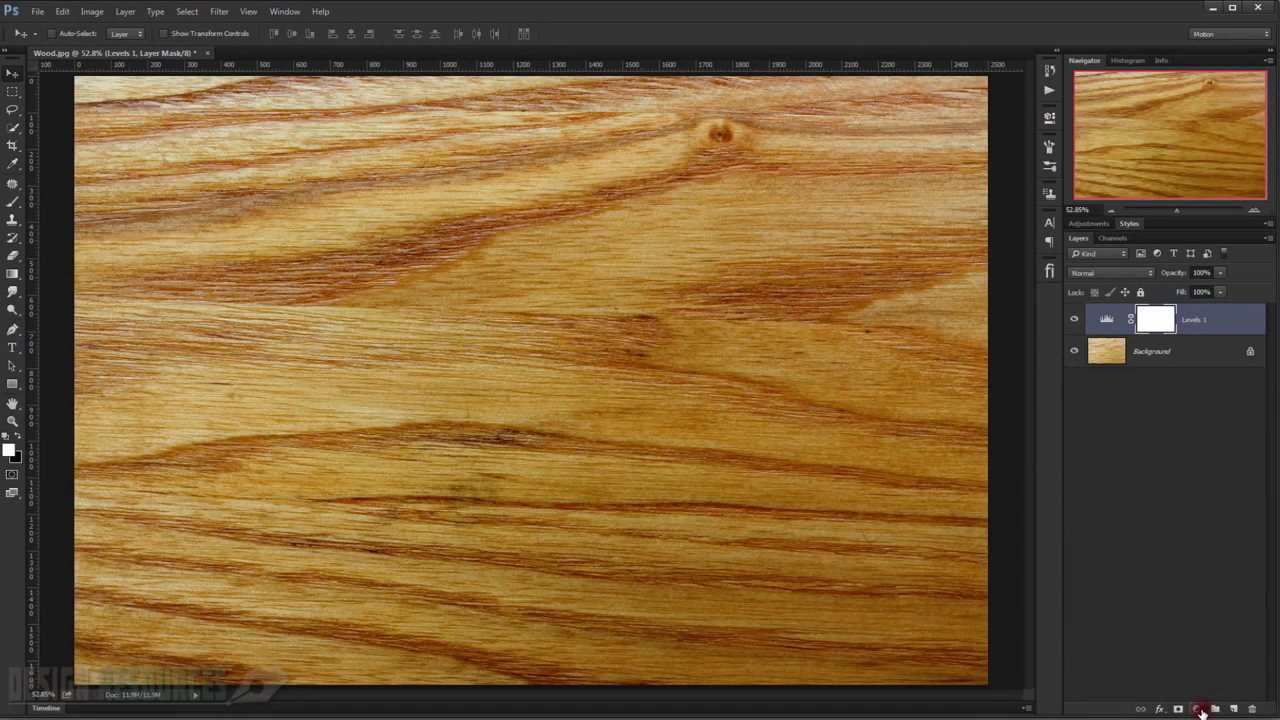
Add a Hue/Saturation layer lowering the wood's saturation to about -35.
mouse_move(1201, 711)
mouse_down()
mouse_move(1213, 540)
mouse_move(1229, 569)
mouse_up()
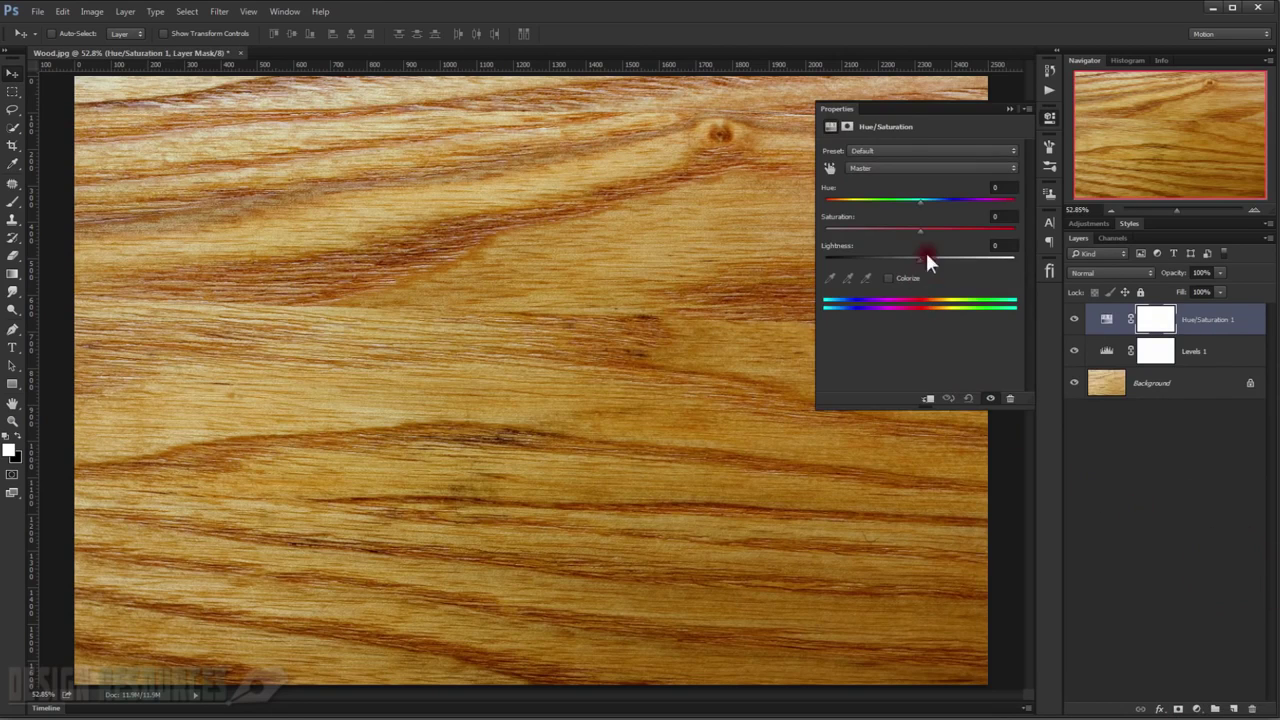
drag(921, 232, 900, 232)
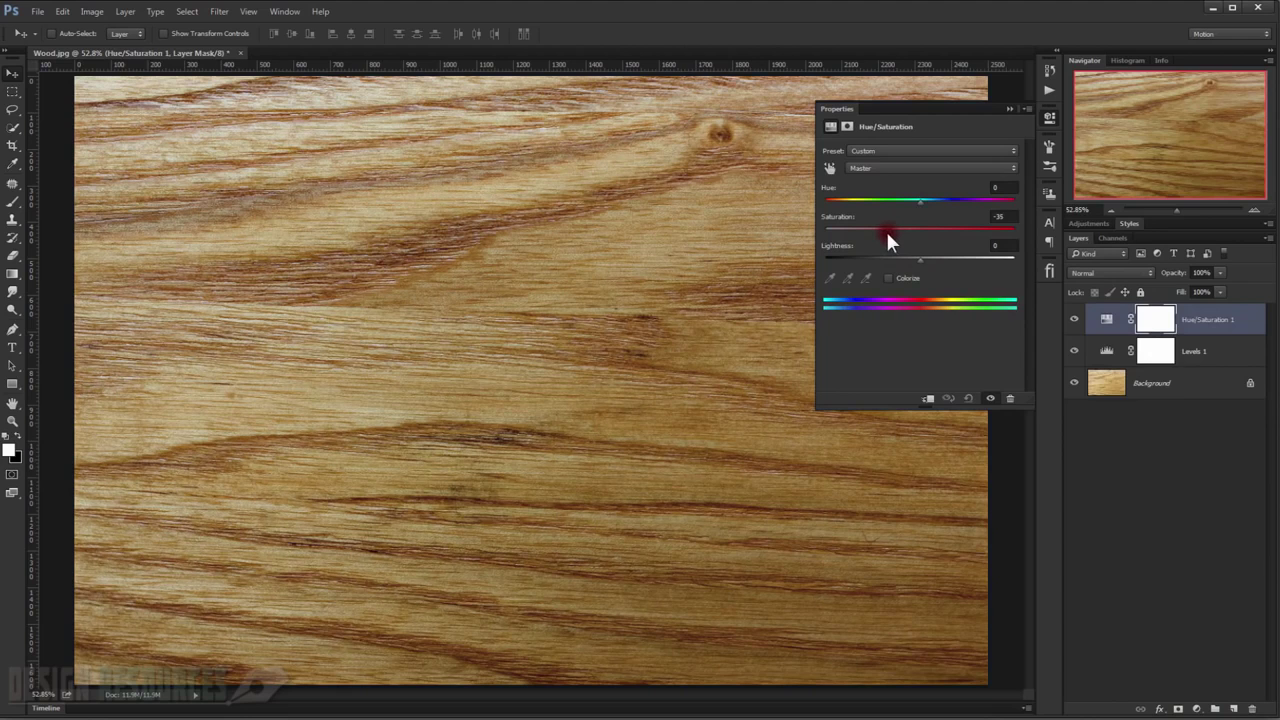
click(1003, 112)
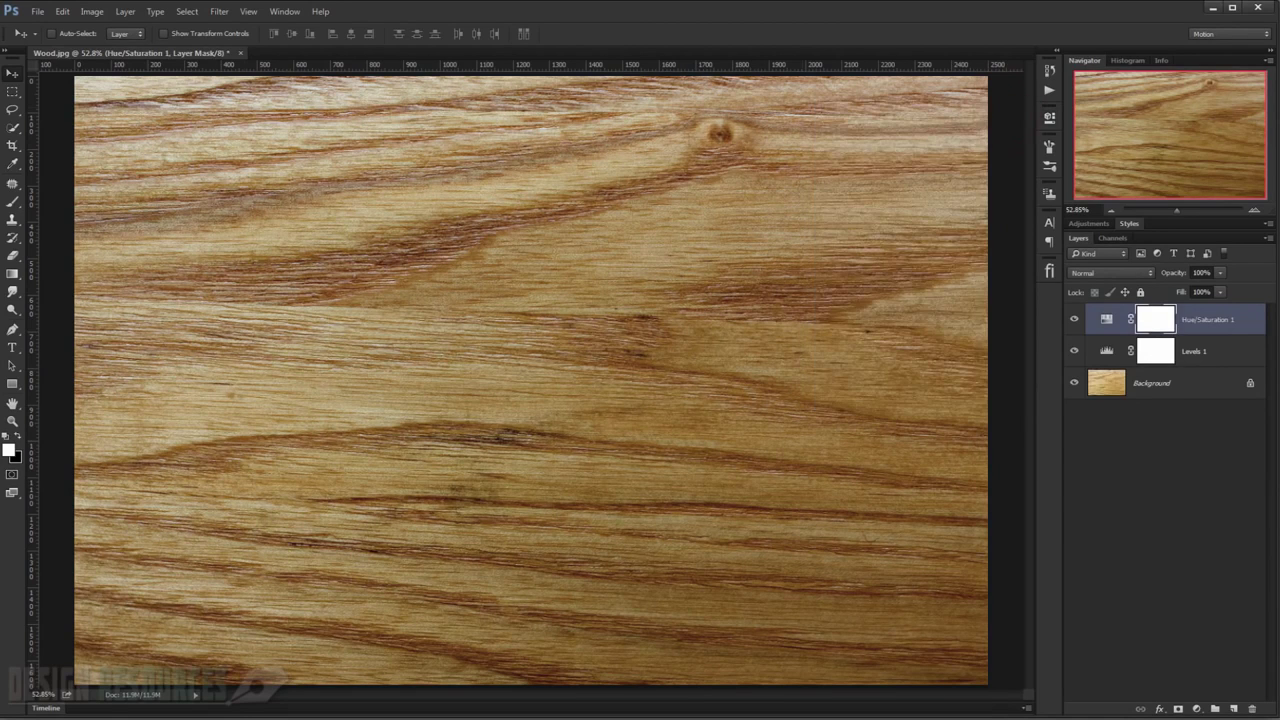
Drag Paper Texture.jpg into the wood document, scaled about 292% and tilted about −16.7°.
click(128, 385)
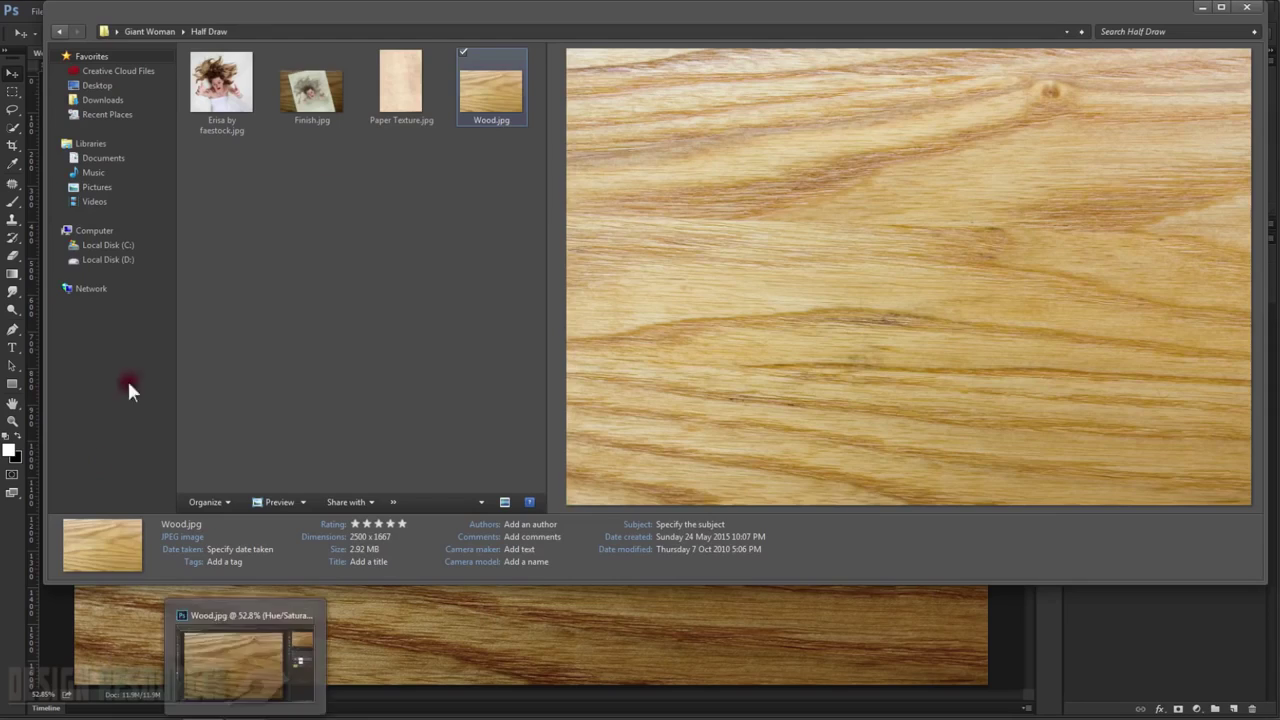
mouse_move(404, 96)
mouse_down()
mouse_move(117, 533)
mouse_move(618, 500)
mouse_move(737, 647)
mouse_move(781, 600)
mouse_up()
scroll(626, 497, down, 3)
drag(712, 492, 716, 500)
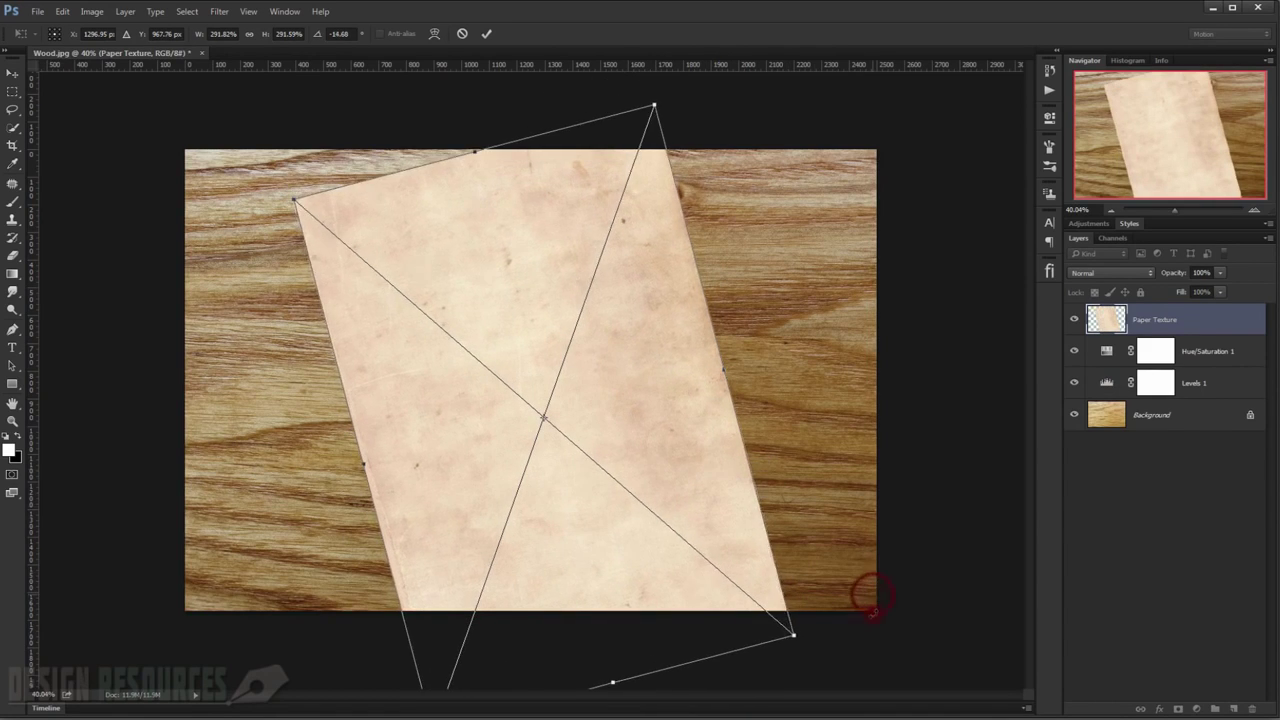
drag(720, 508, 871, 606)
drag(748, 503, 743, 500)
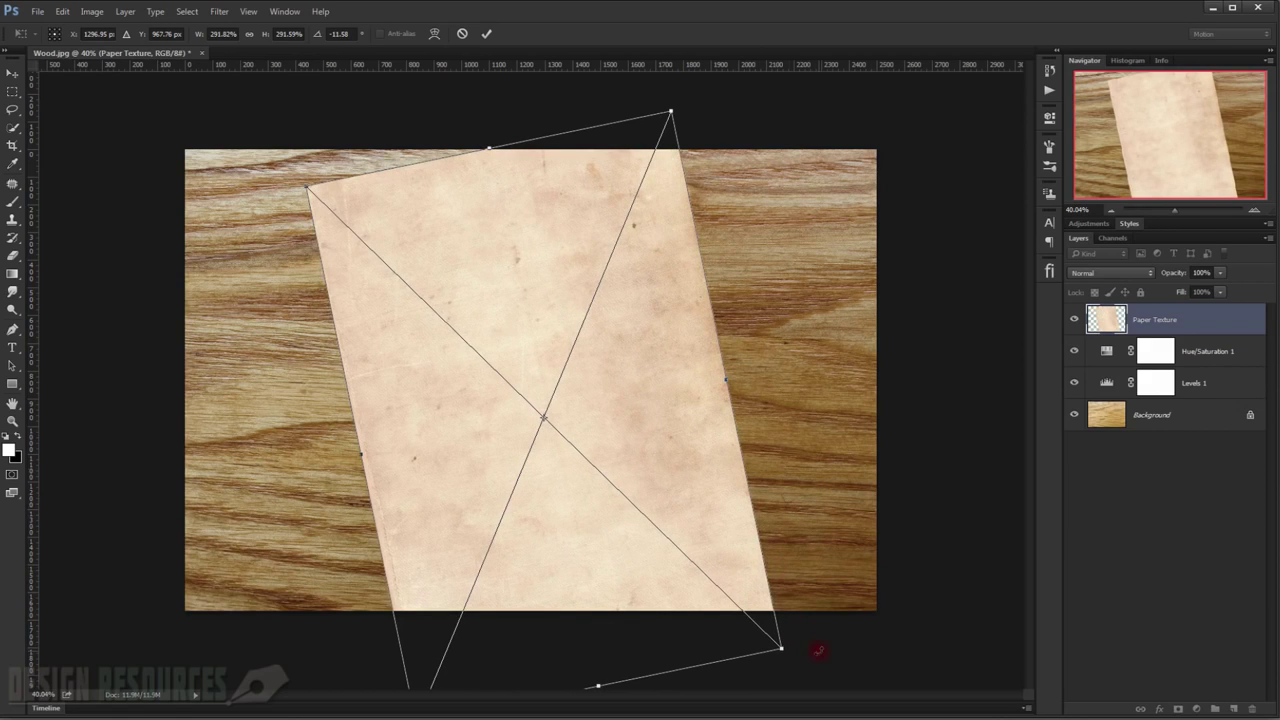
drag(820, 649, 814, 654)
drag(737, 560, 733, 561)
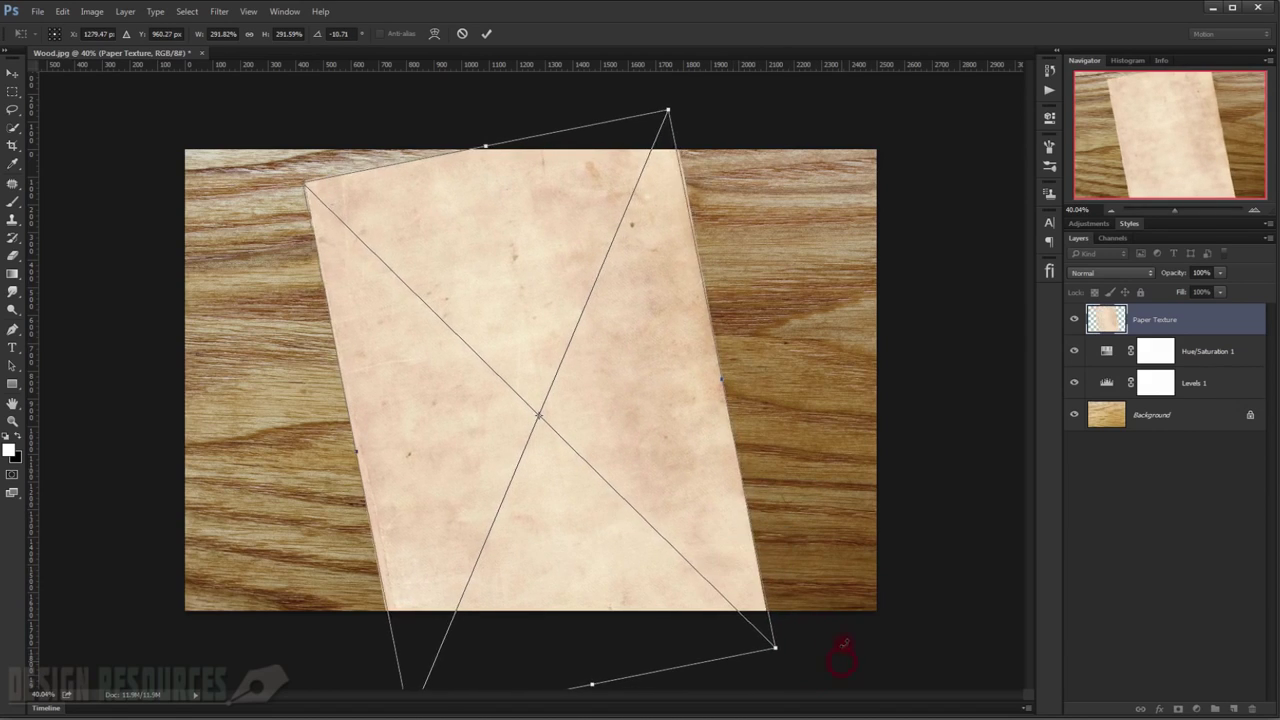
drag(837, 660, 858, 636)
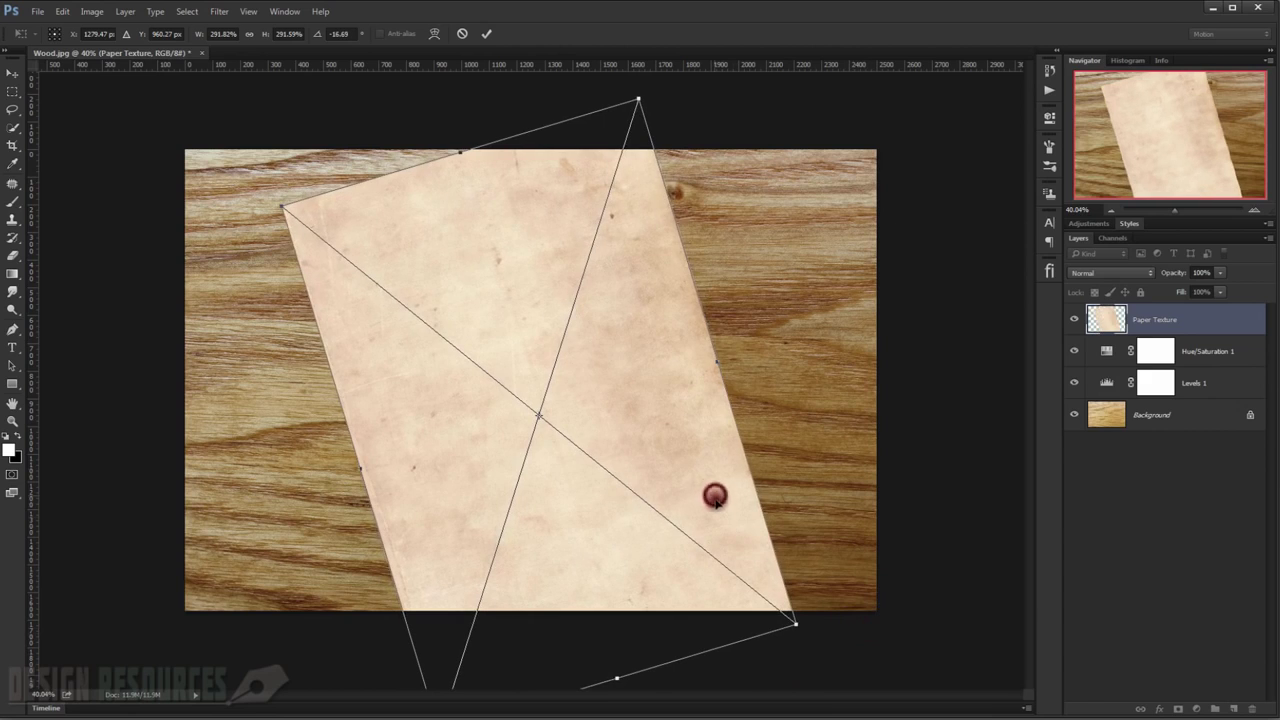
drag(709, 497, 711, 503)
key(Return)
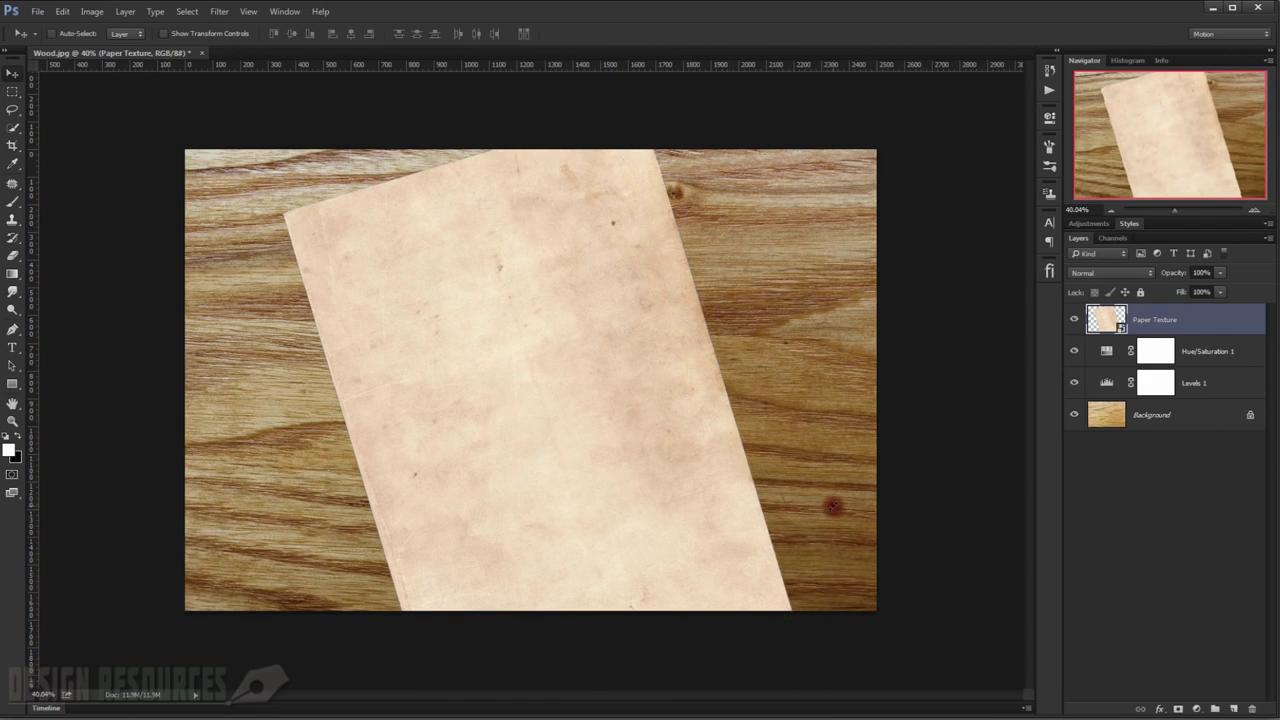
Rasterize the Paper Texture layer and desaturate it.
right_click(1198, 320)
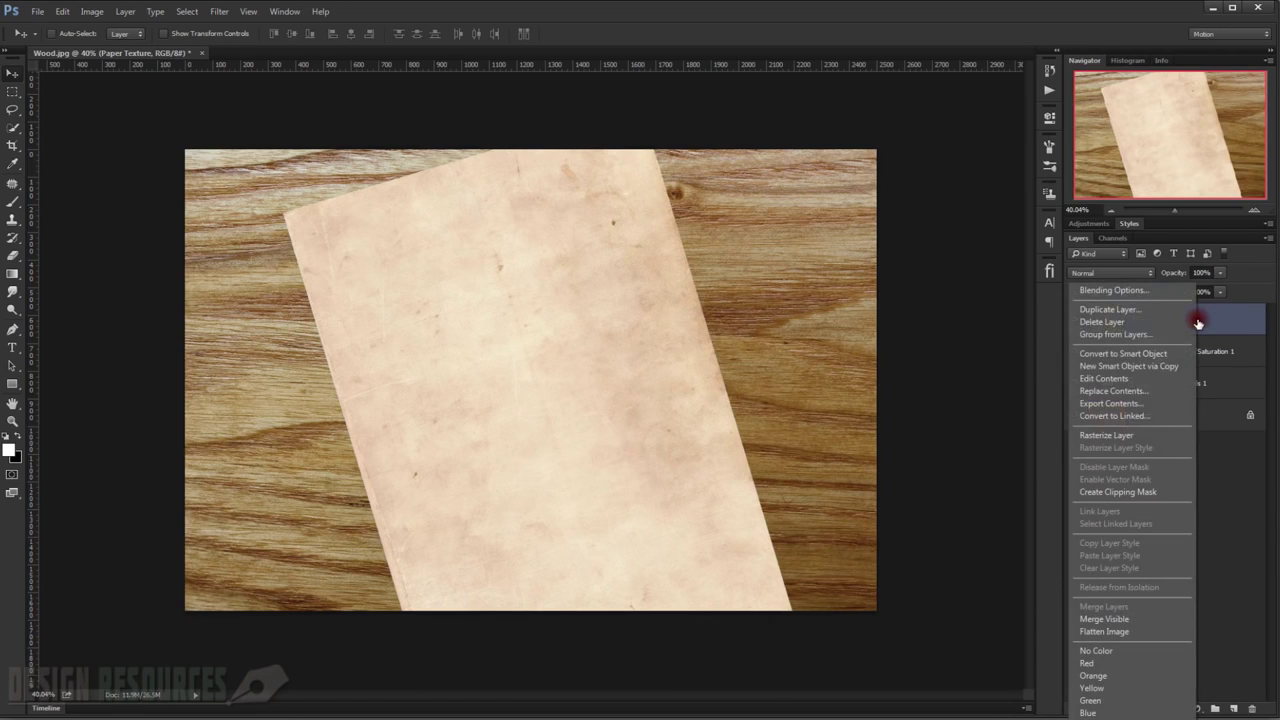
click(1145, 428)
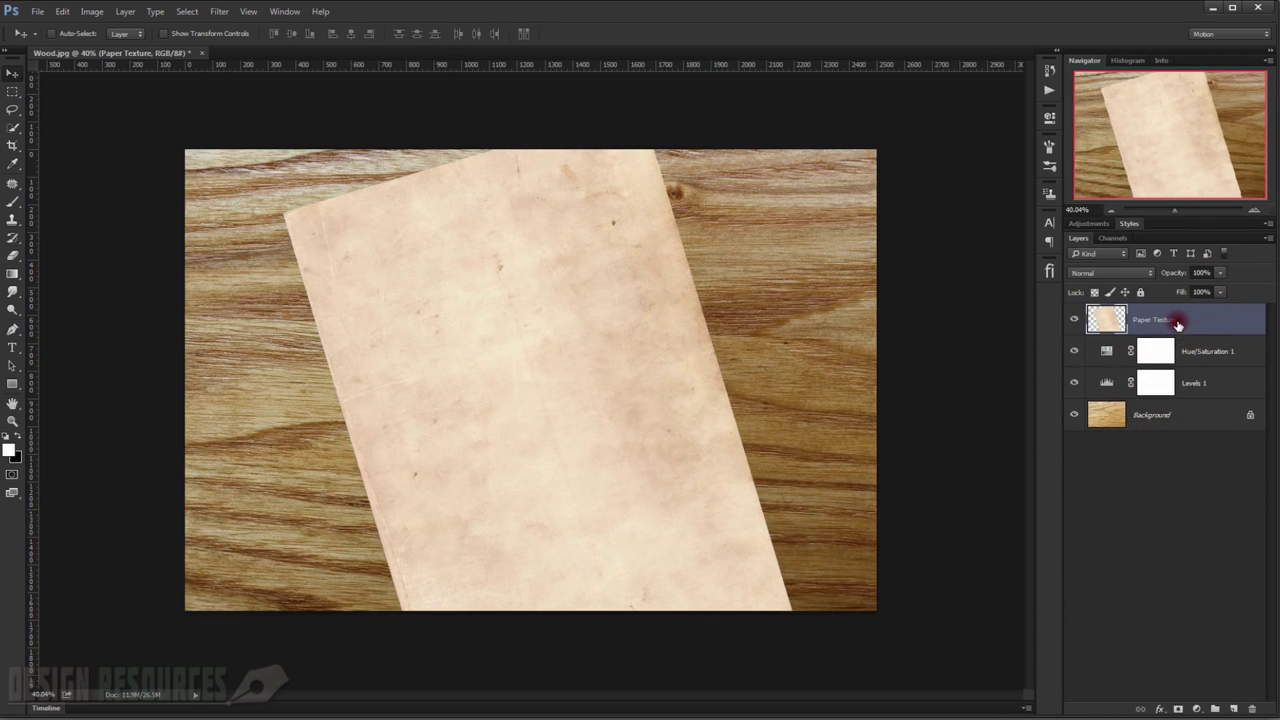
key(ctrl+shift+u)
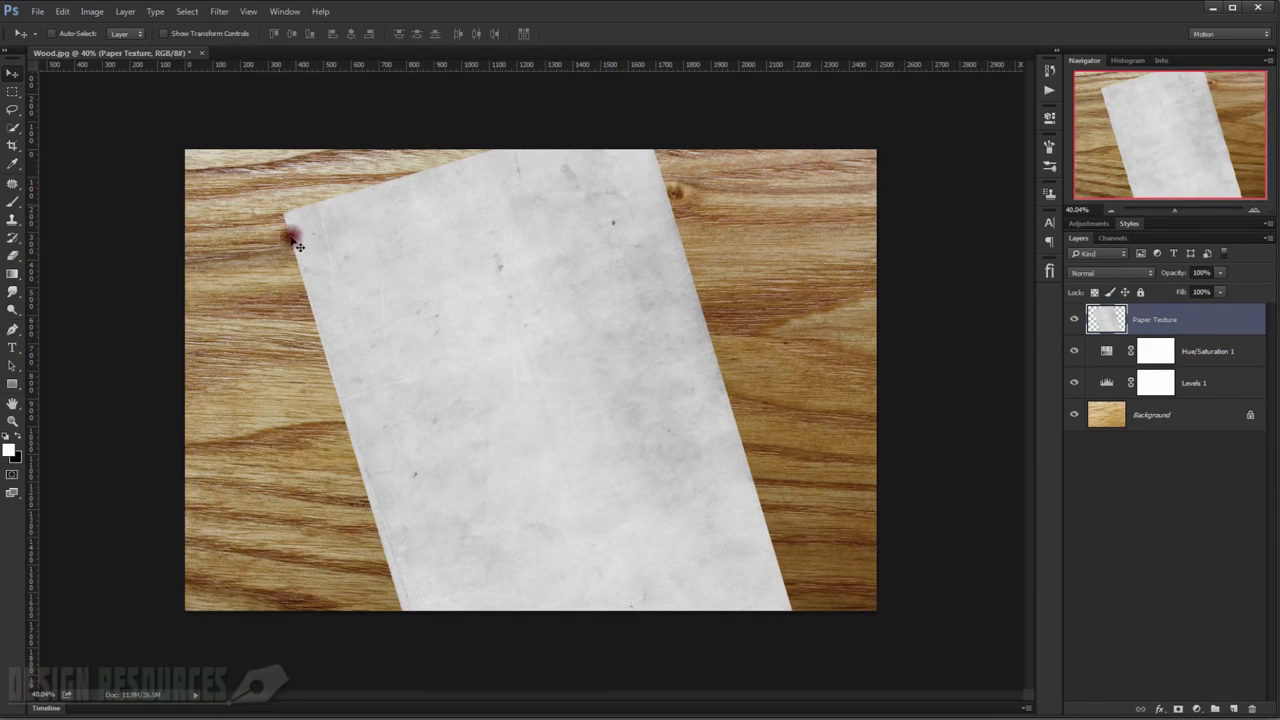
Give the paper a drop shadow at 66% opacity, repositioned close underneath, size 6 px.
double_click(1236, 318)
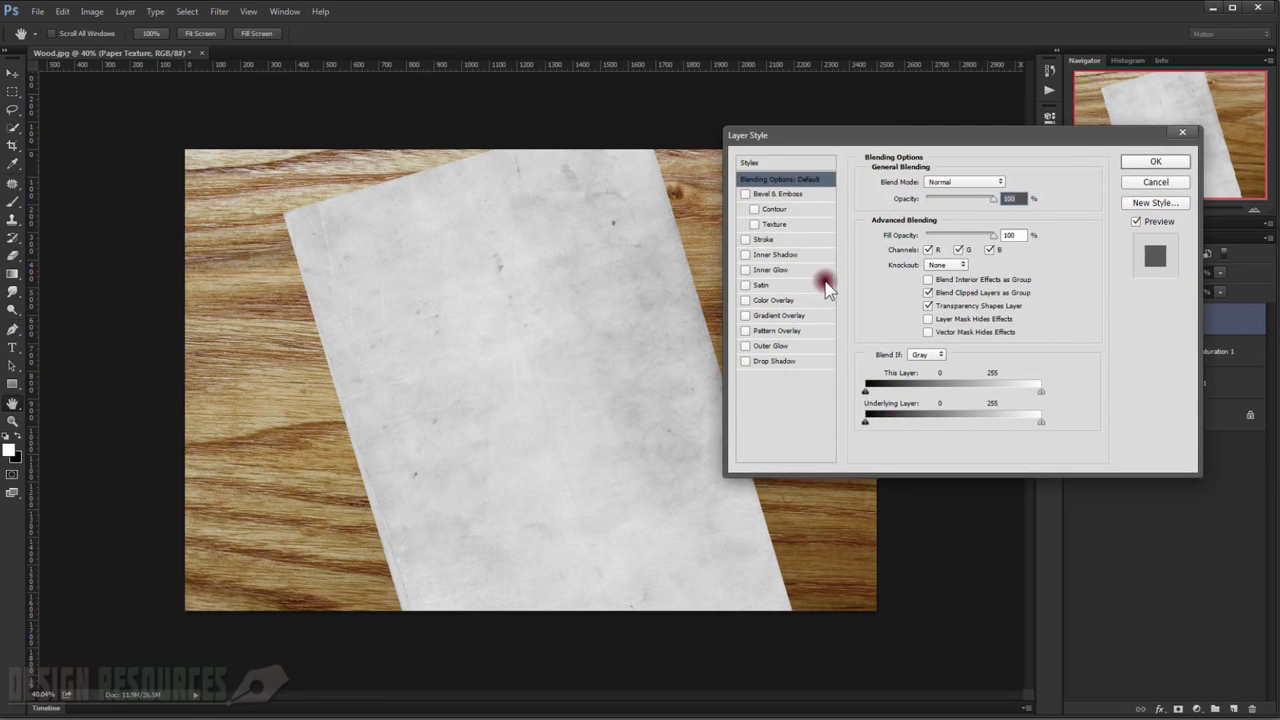
click(770, 362)
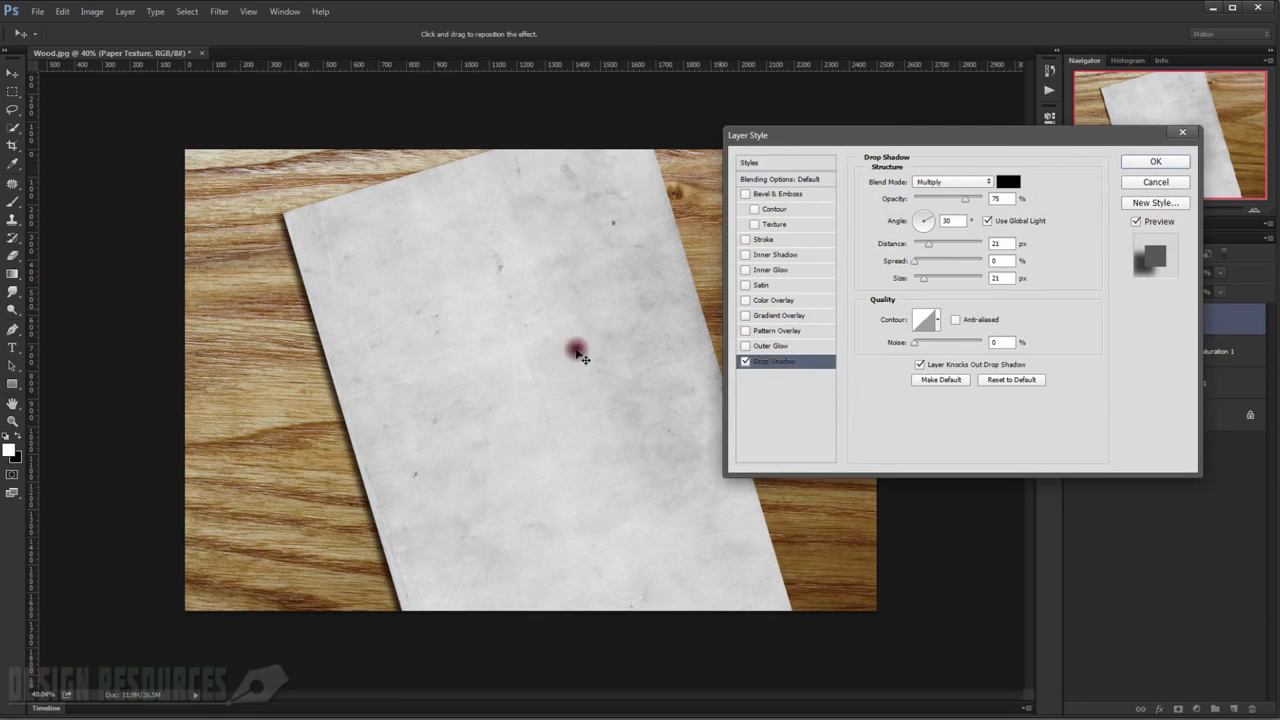
click(987, 221)
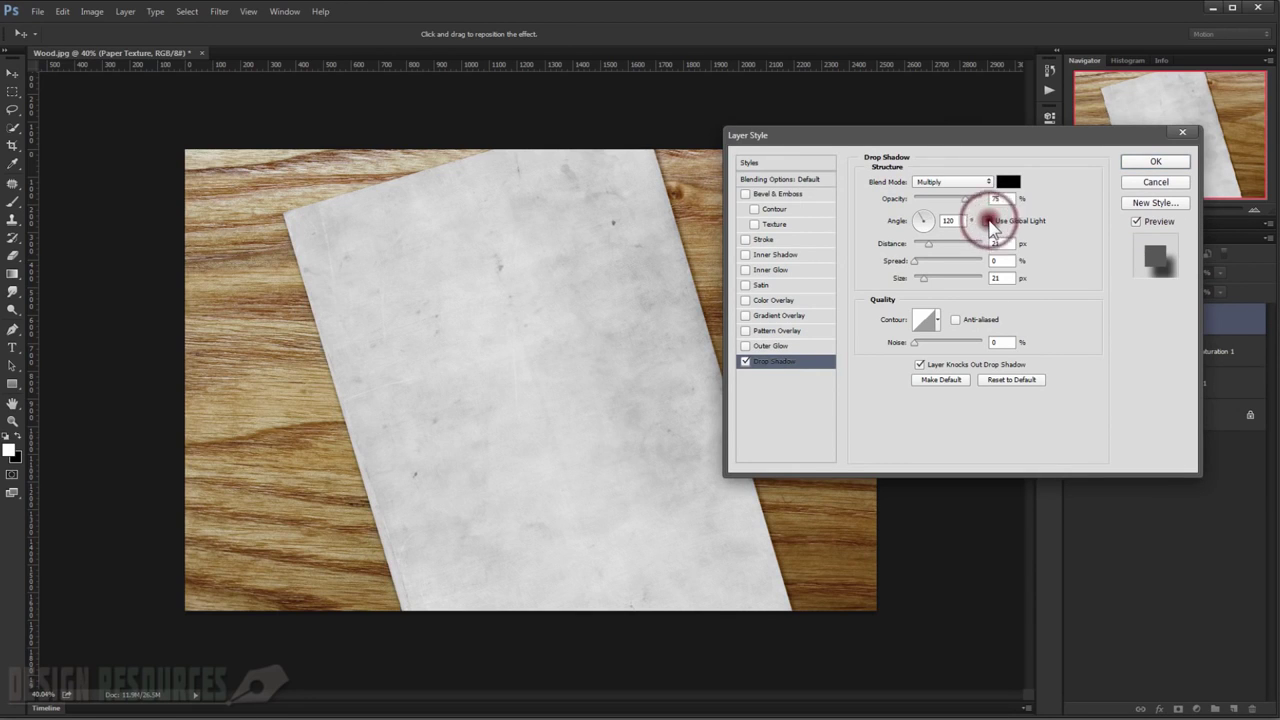
drag(967, 206, 958, 205)
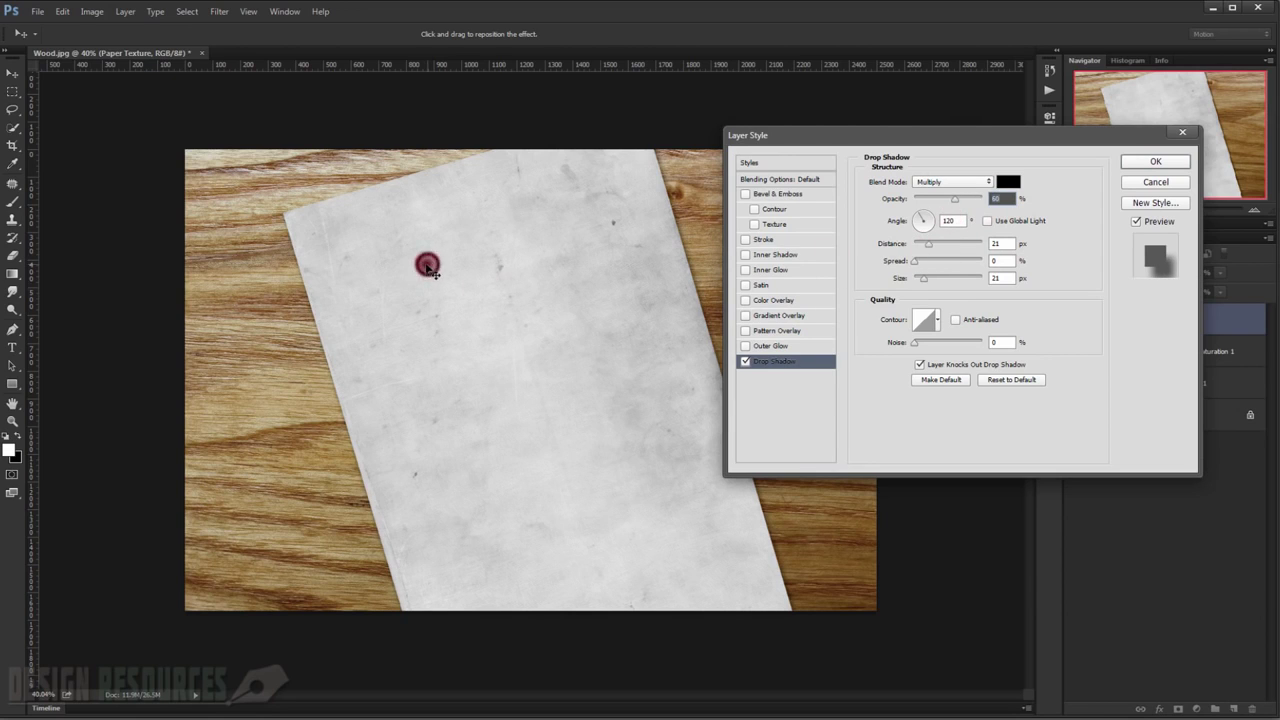
drag(430, 264, 426, 271)
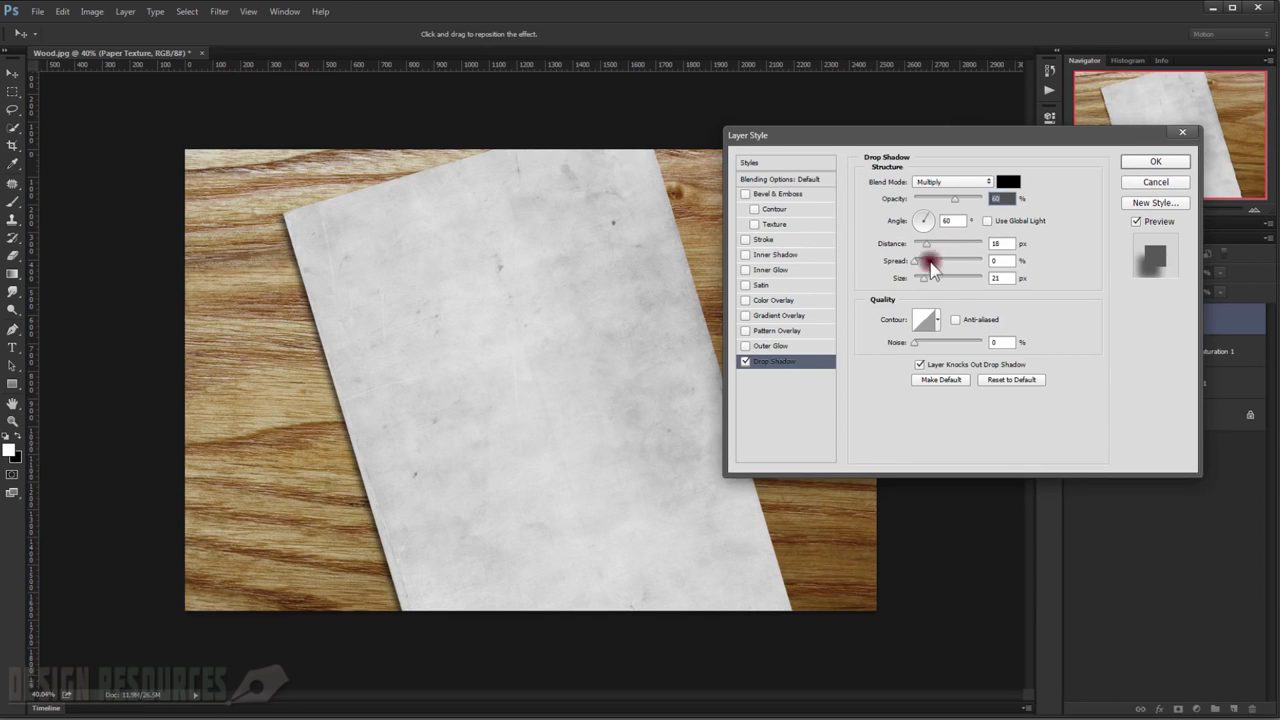
drag(921, 287, 918, 287)
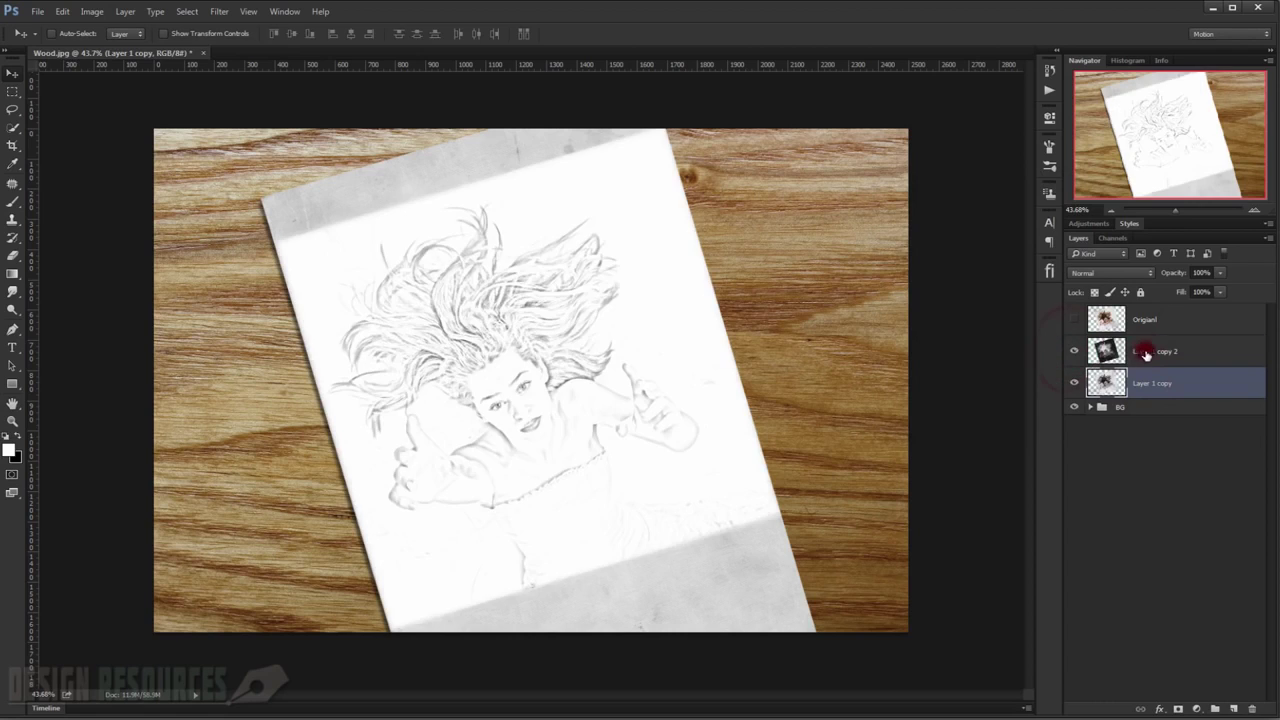
Add a Levels adjustment clipped to the sketch layer, with input levels set to 42, 1.00, 255.
scroll(525, 394, up, 1)
scroll(525, 394, up, 1)
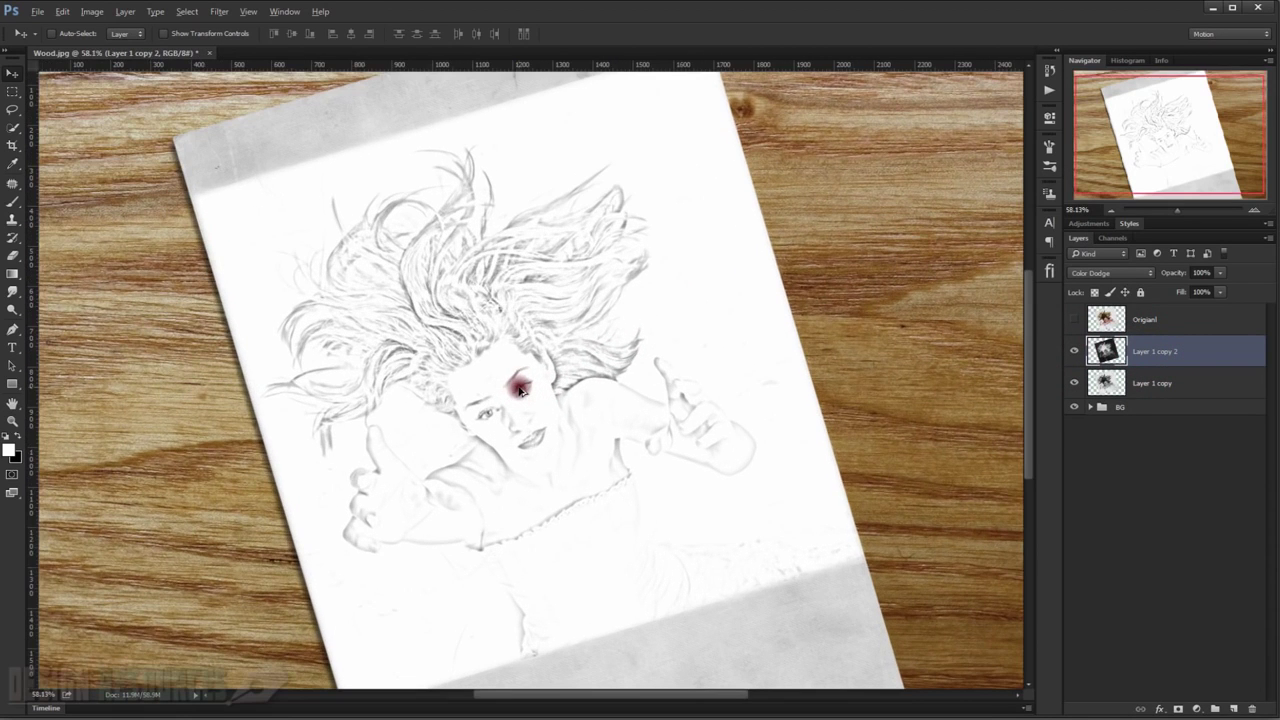
scroll(505, 328, down, 1)
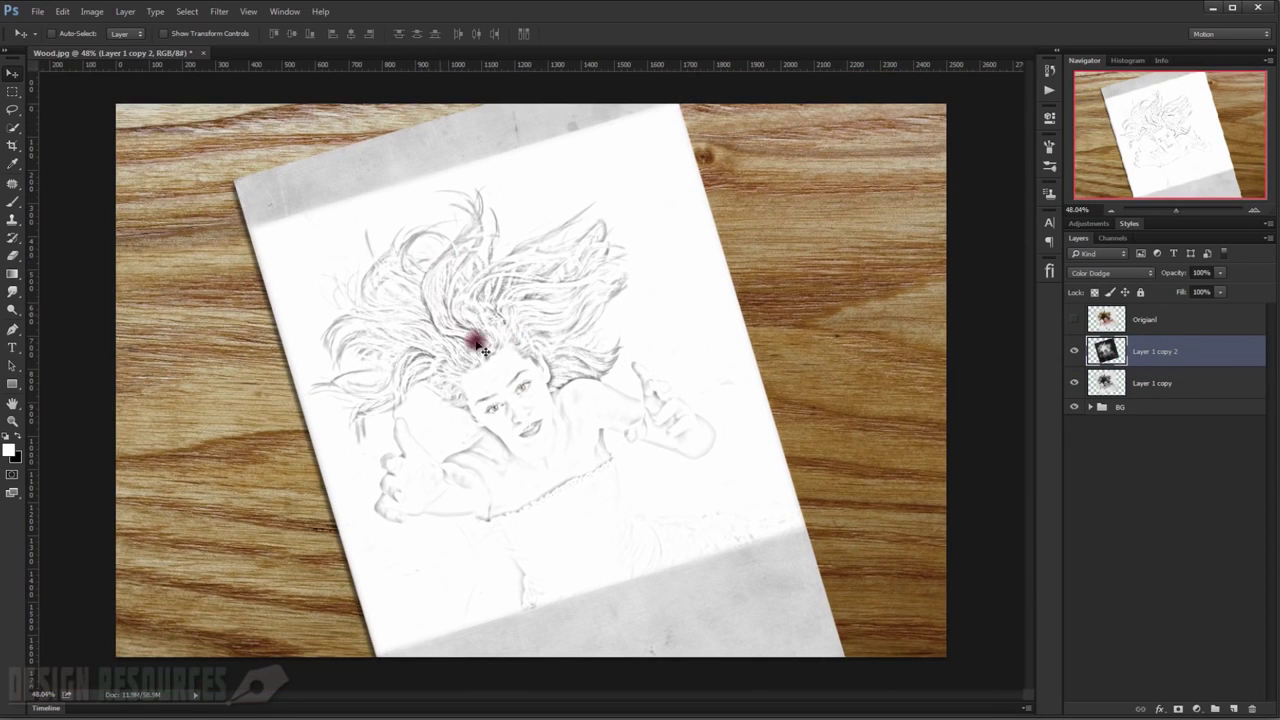
click(1199, 709)
click(1224, 510)
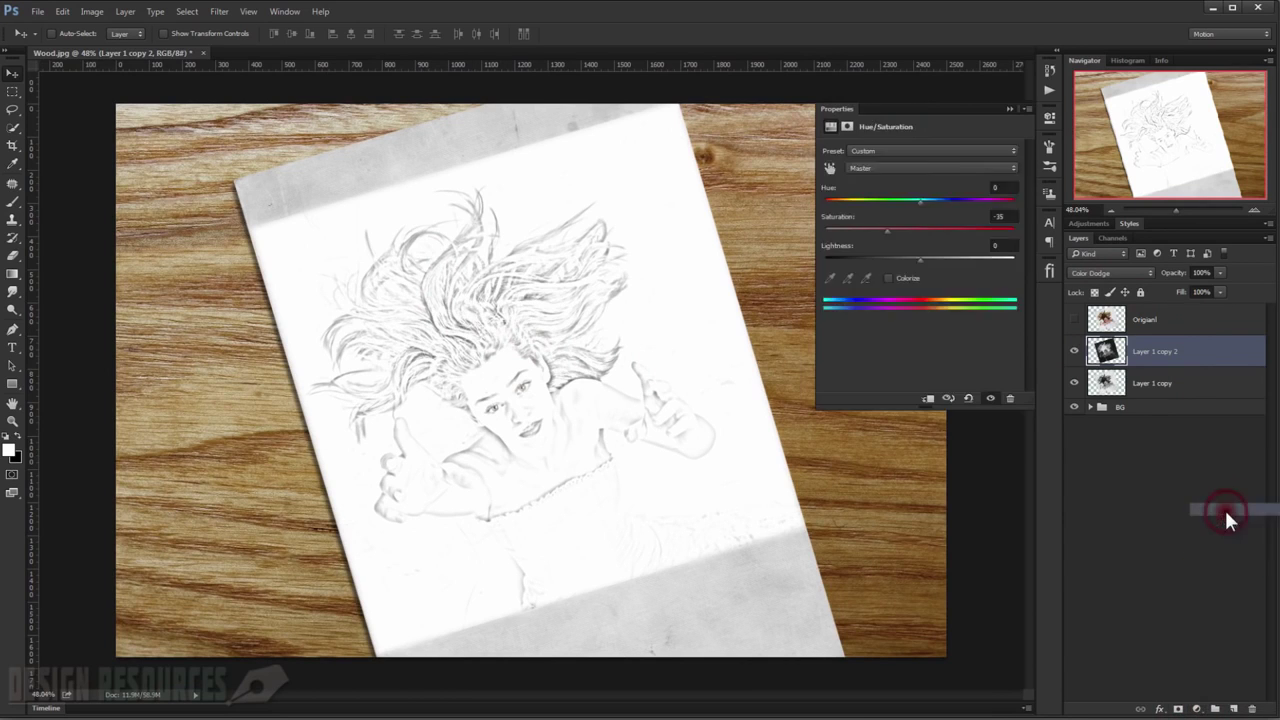
drag(845, 247, 857, 243)
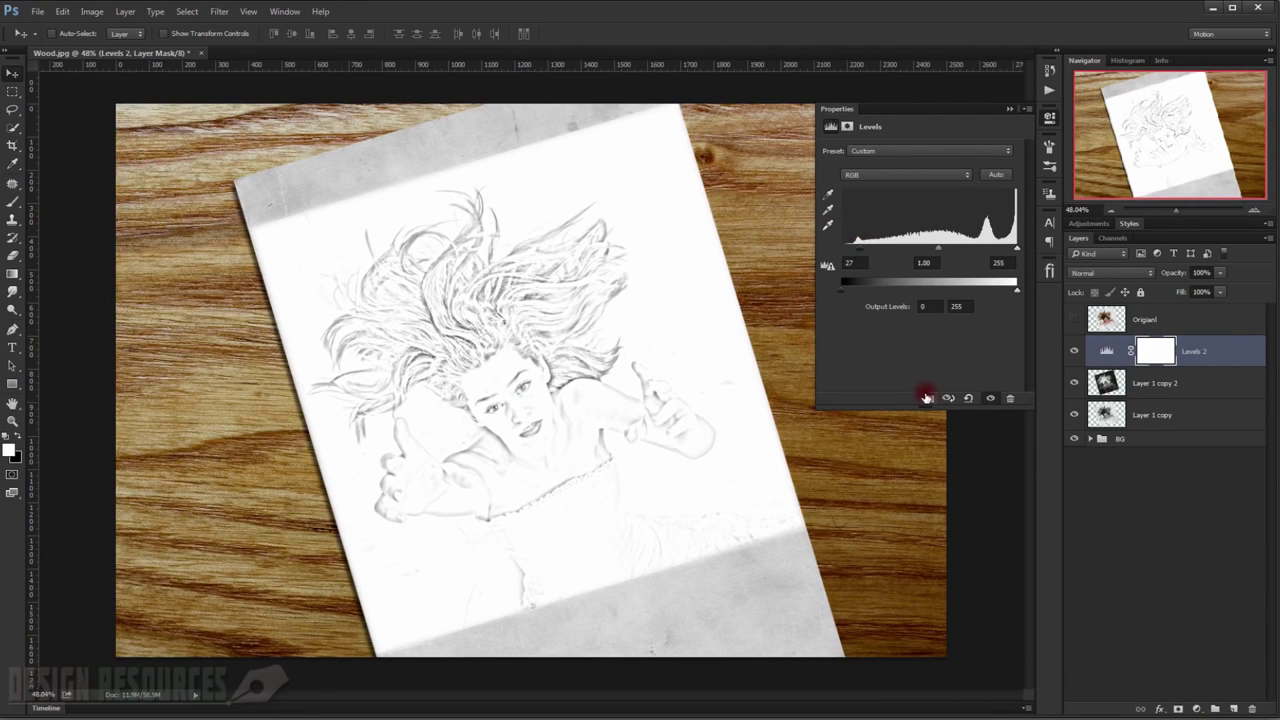
click(926, 399)
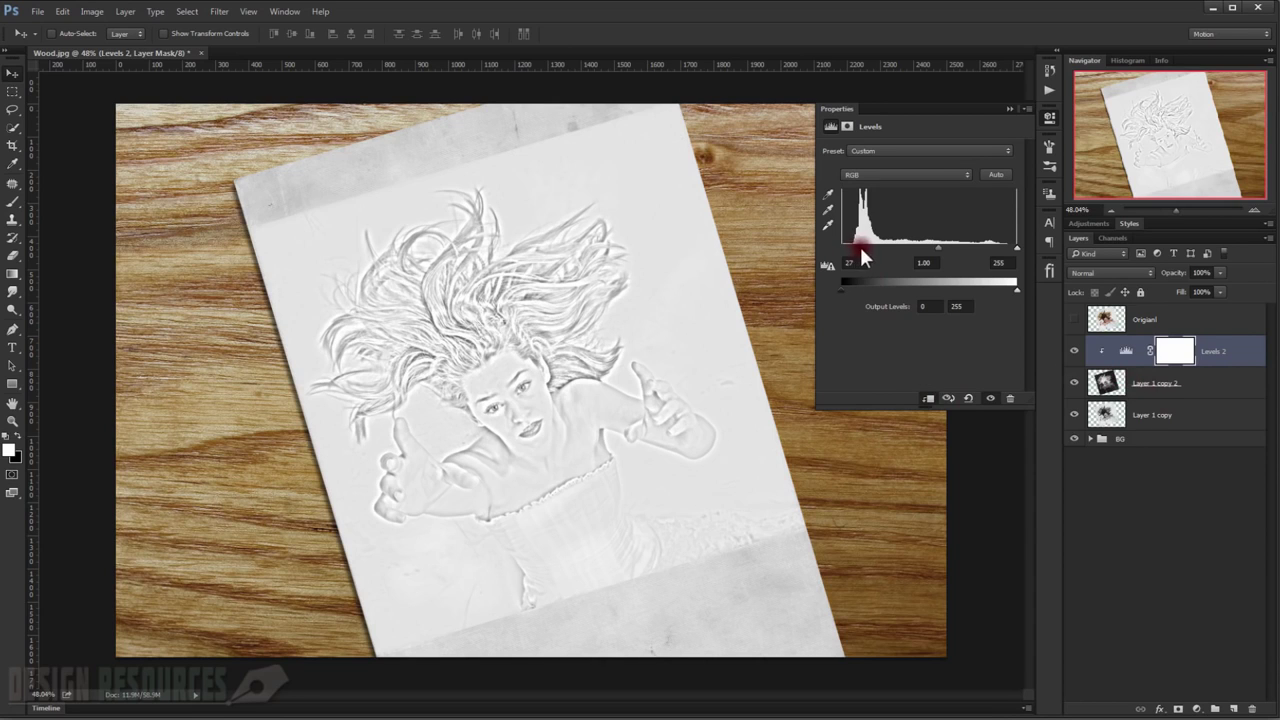
drag(859, 244, 867, 242)
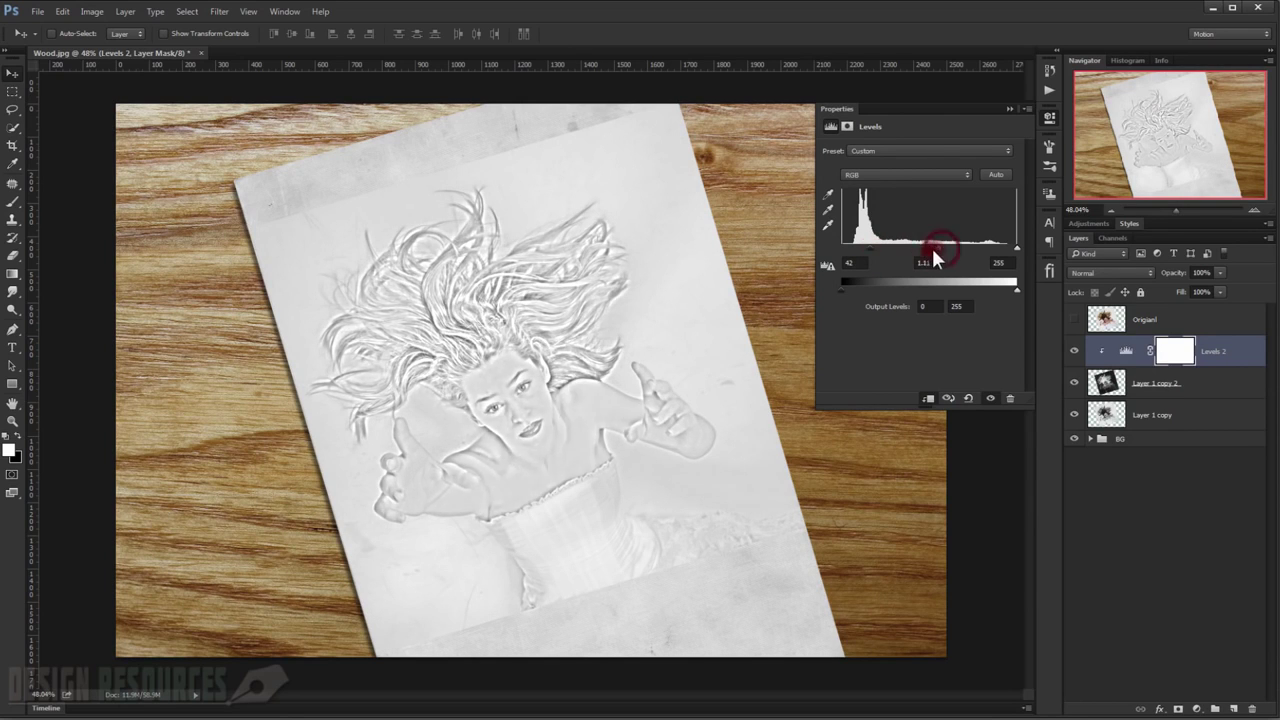
drag(930, 246, 943, 250)
click(1006, 110)
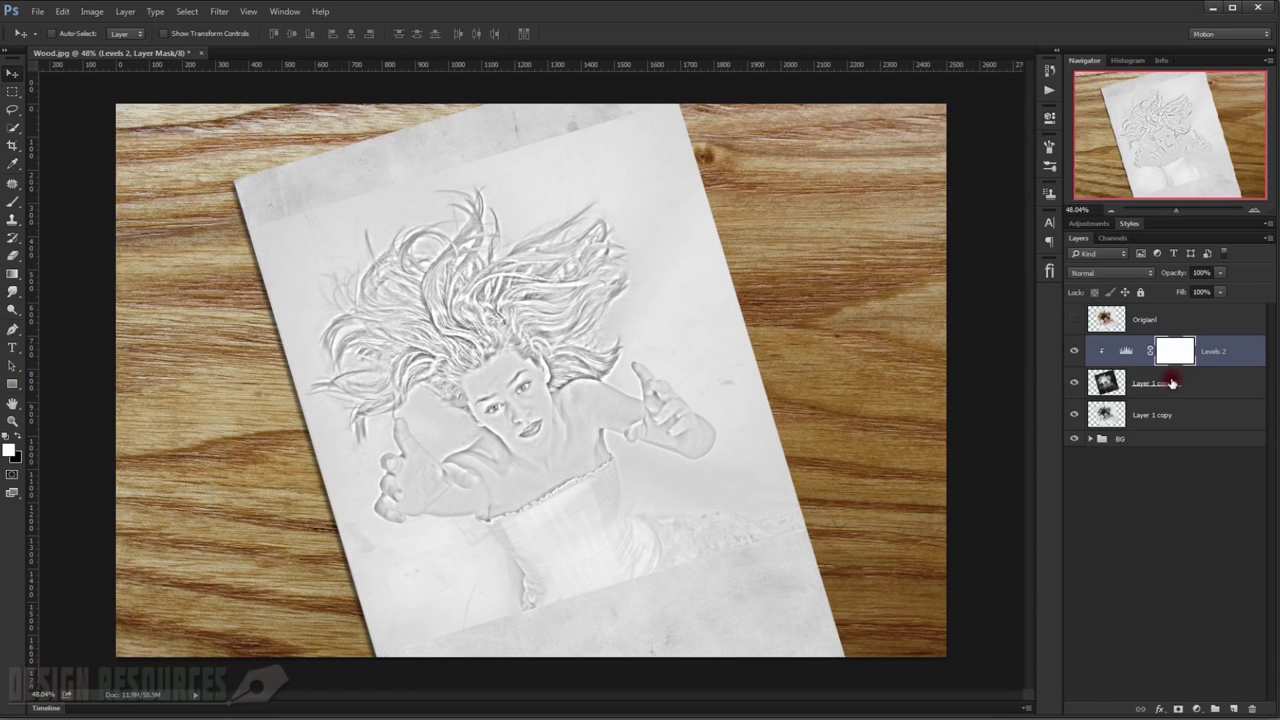
Alt-drag Layer 1 copy to create Layer 1 copy 3 above Levels 2.
click(1170, 418)
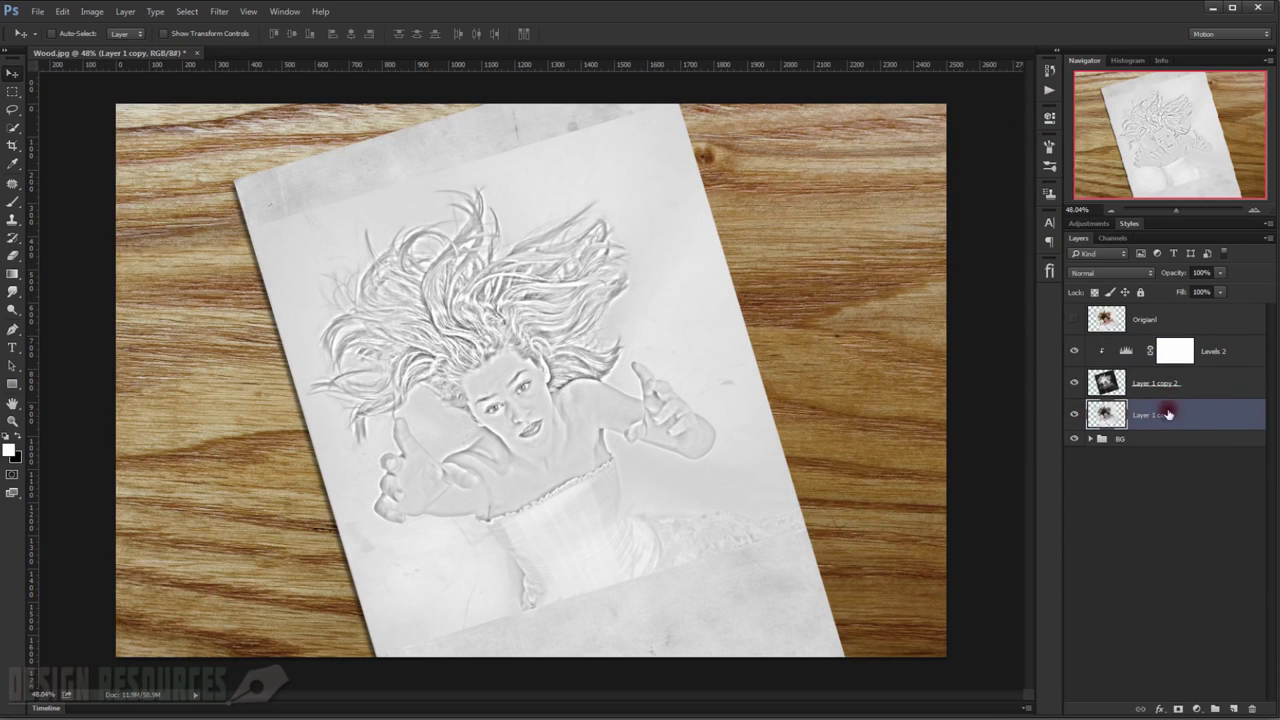
mouse_move(1183, 414)
mouse_down()
mouse_move(1265, 580)
mouse_move(1233, 708)
mouse_up()
drag(1152, 414, 1145, 340)
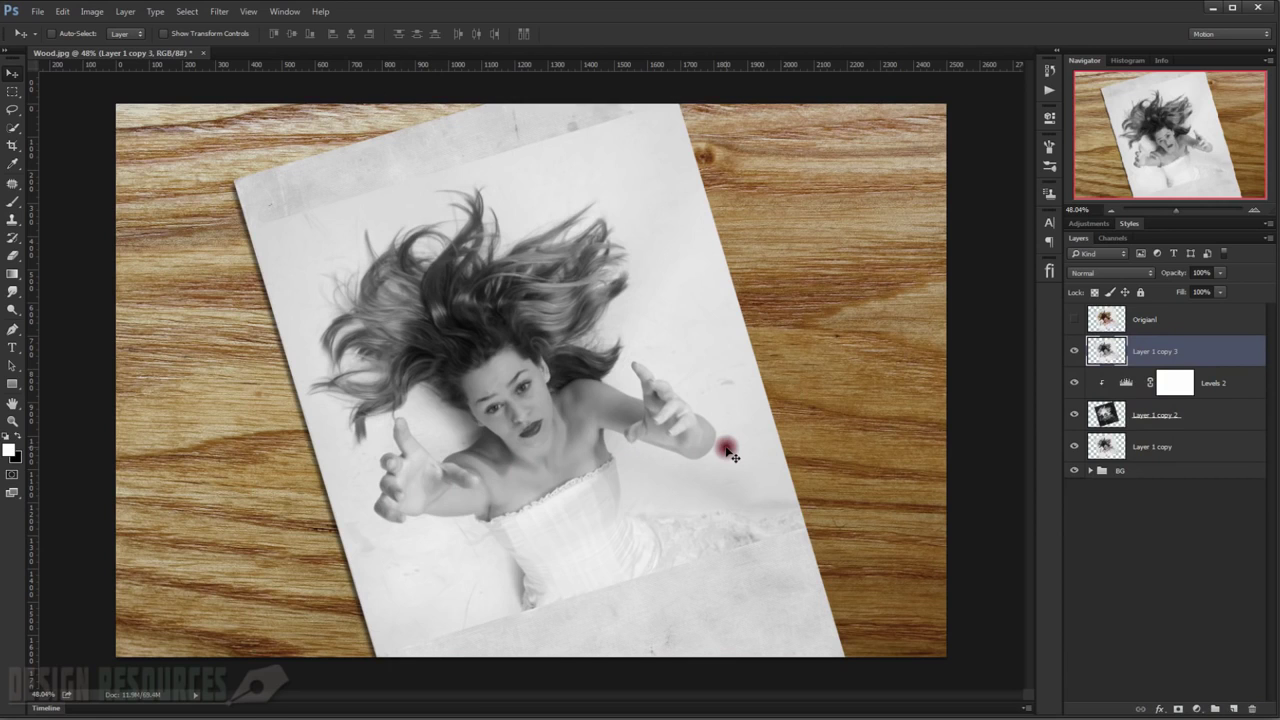
scroll(514, 440, up, 1)
scroll(528, 426, up, 1)
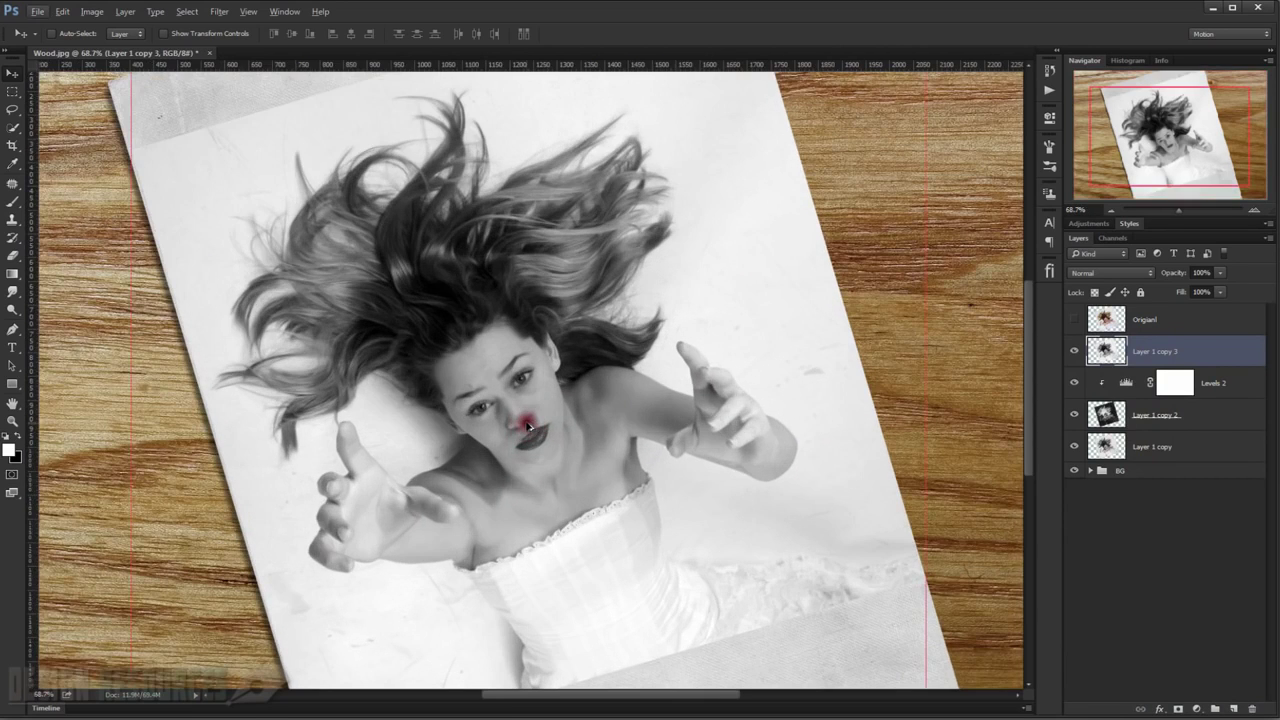
scroll(525, 420, down, 1)
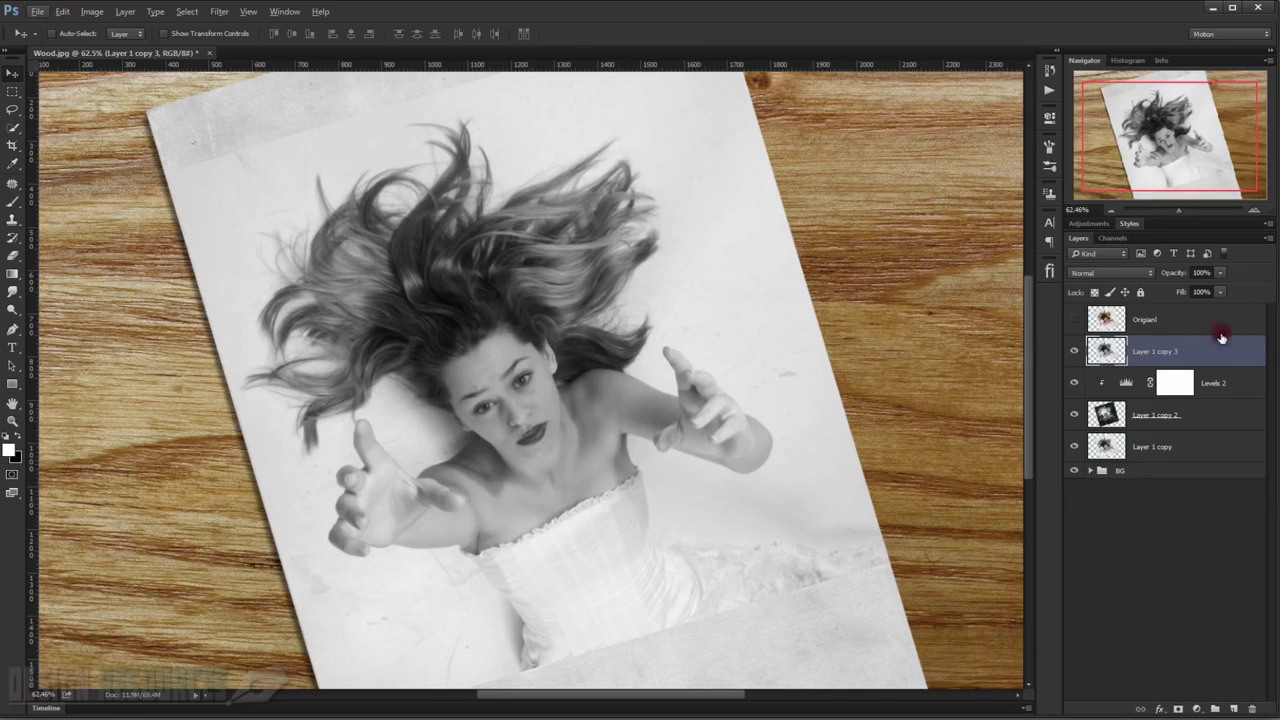
click(219, 11)
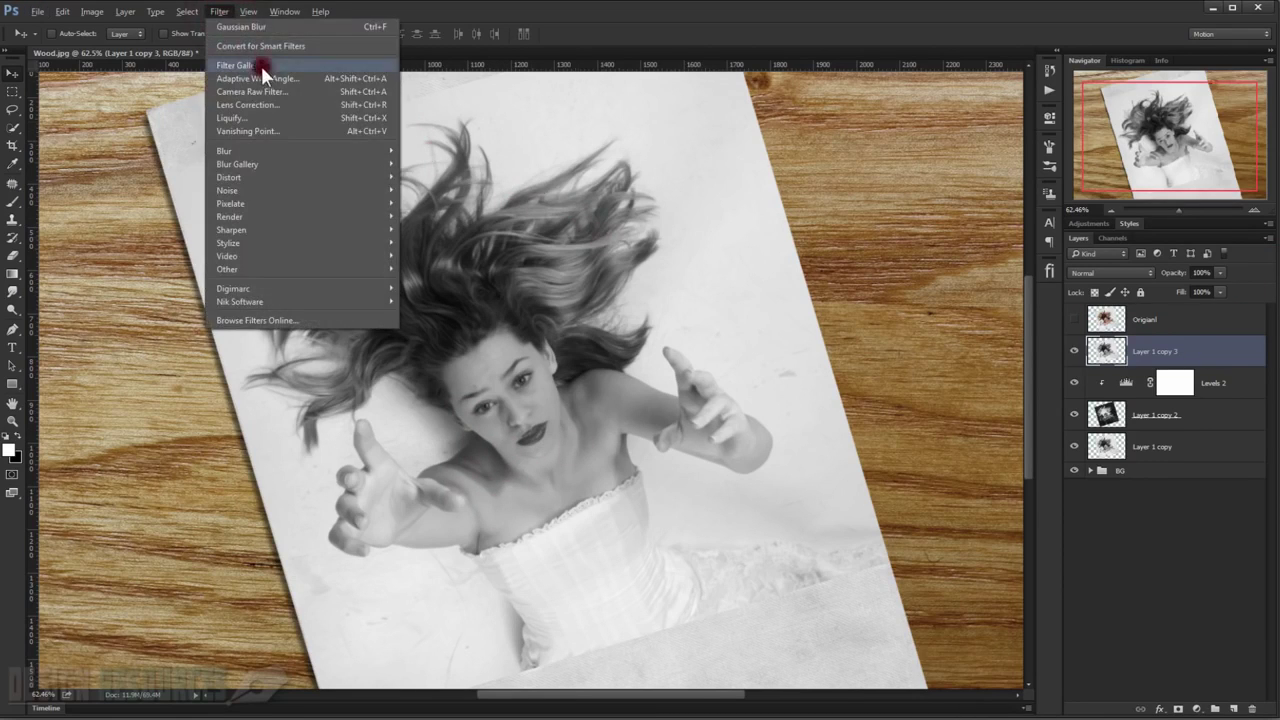
Apply the Sketch > Charcoal filter with thickness 2, detail 5 and balance 75 to Layer 1 copy 3.
click(261, 66)
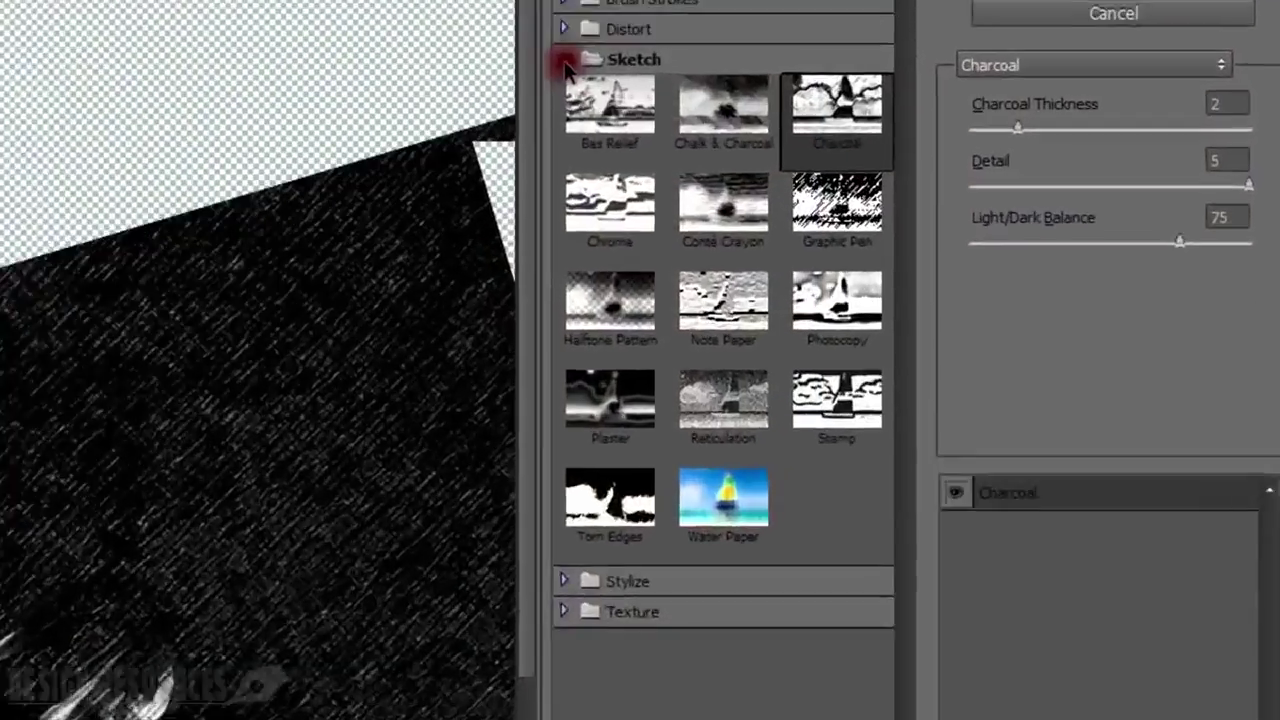
click(445, 46)
click(356, 44)
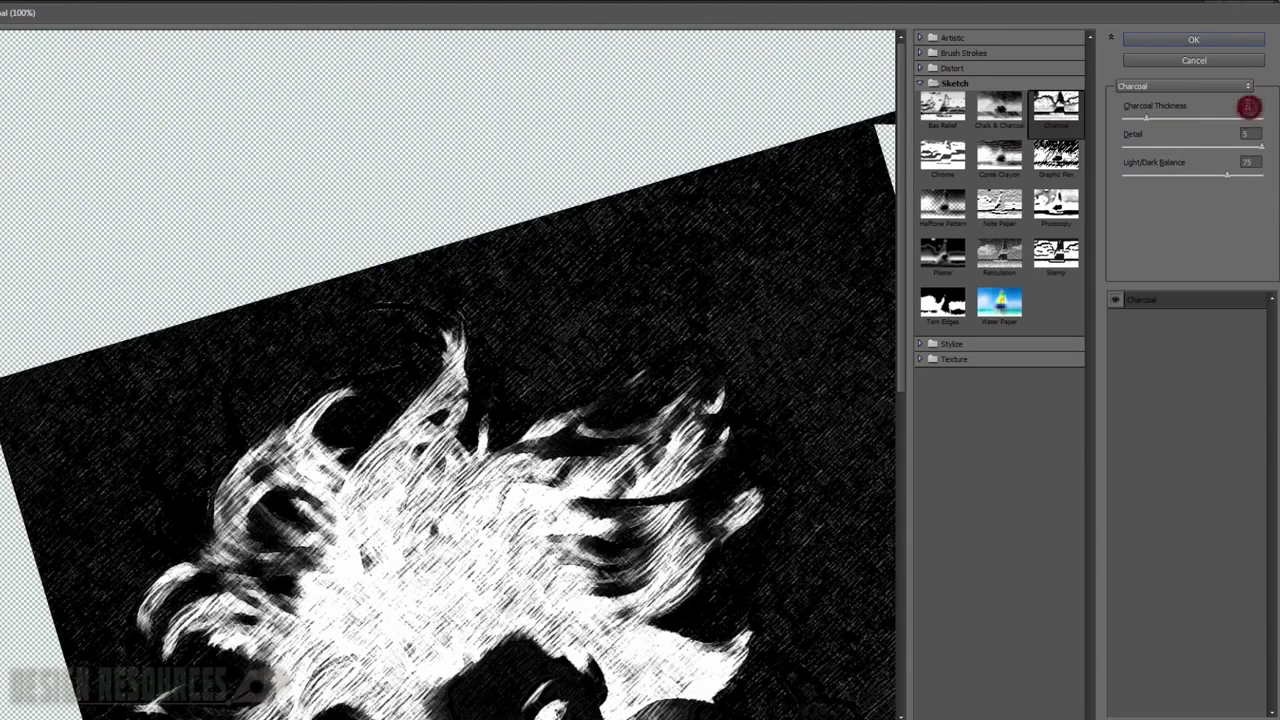
drag(837, 363, 625, 248)
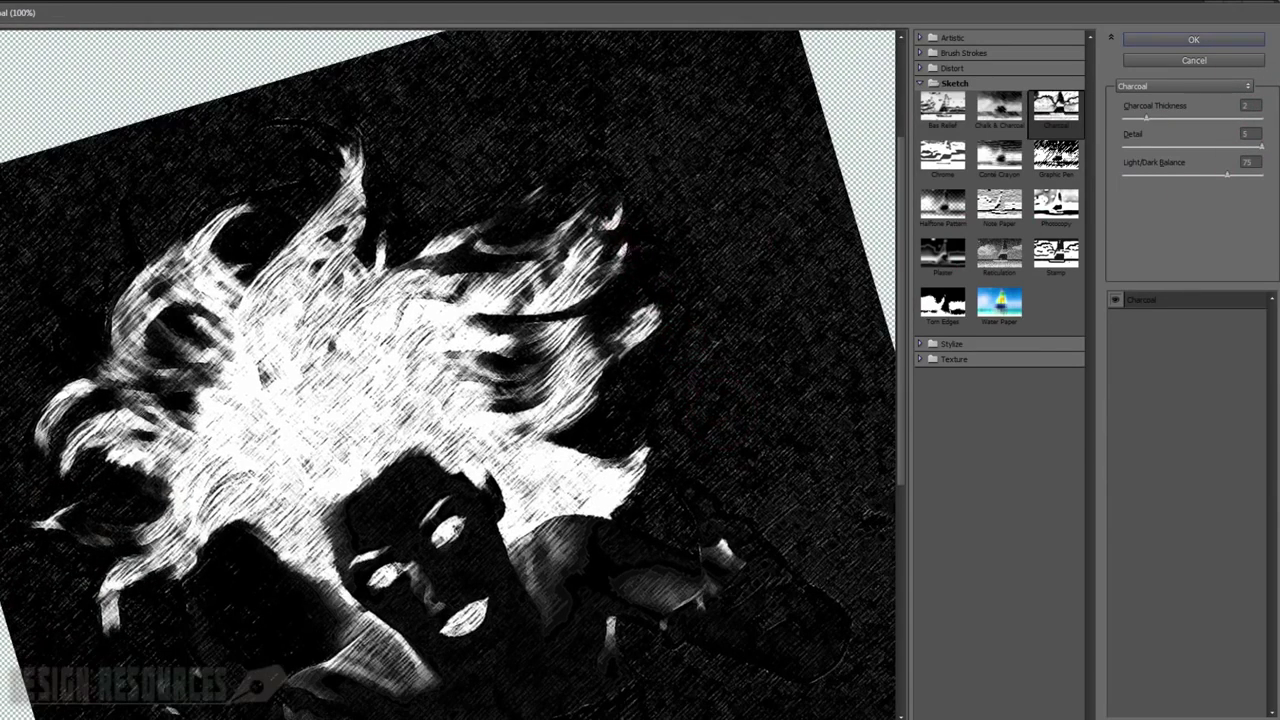
double_click(1252, 162)
drag(616, 401, 614, 323)
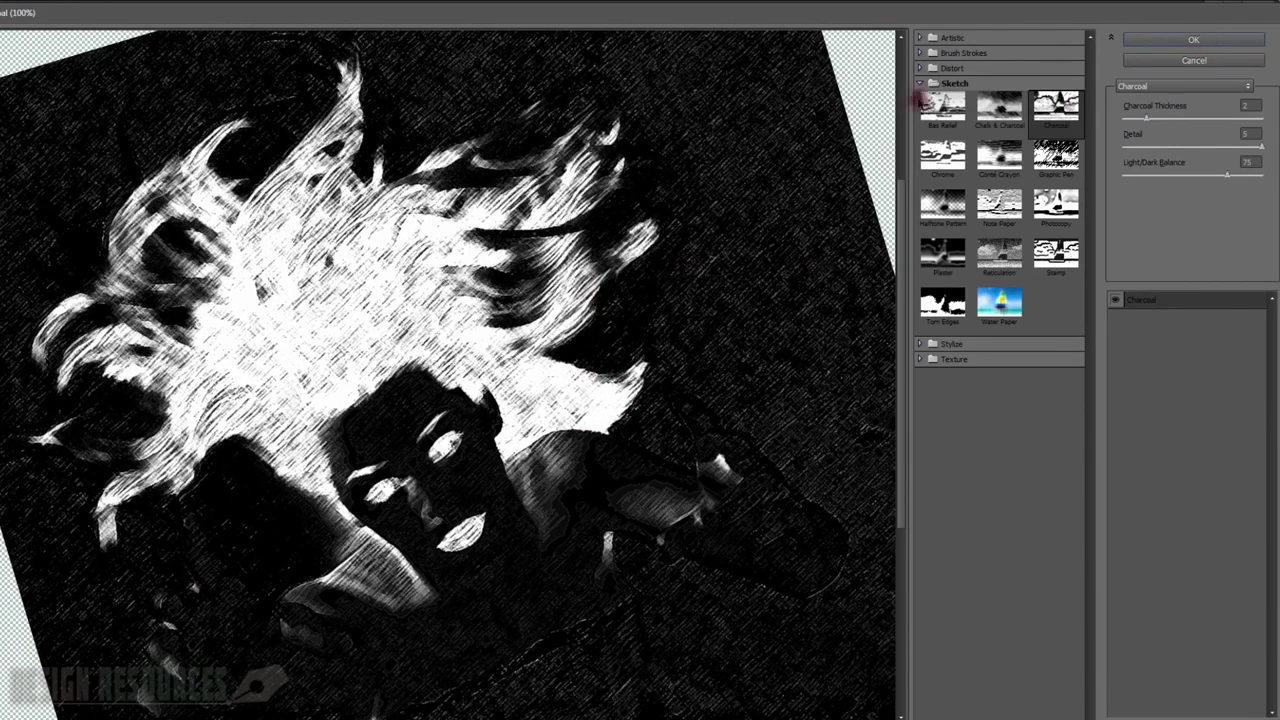
click(1197, 43)
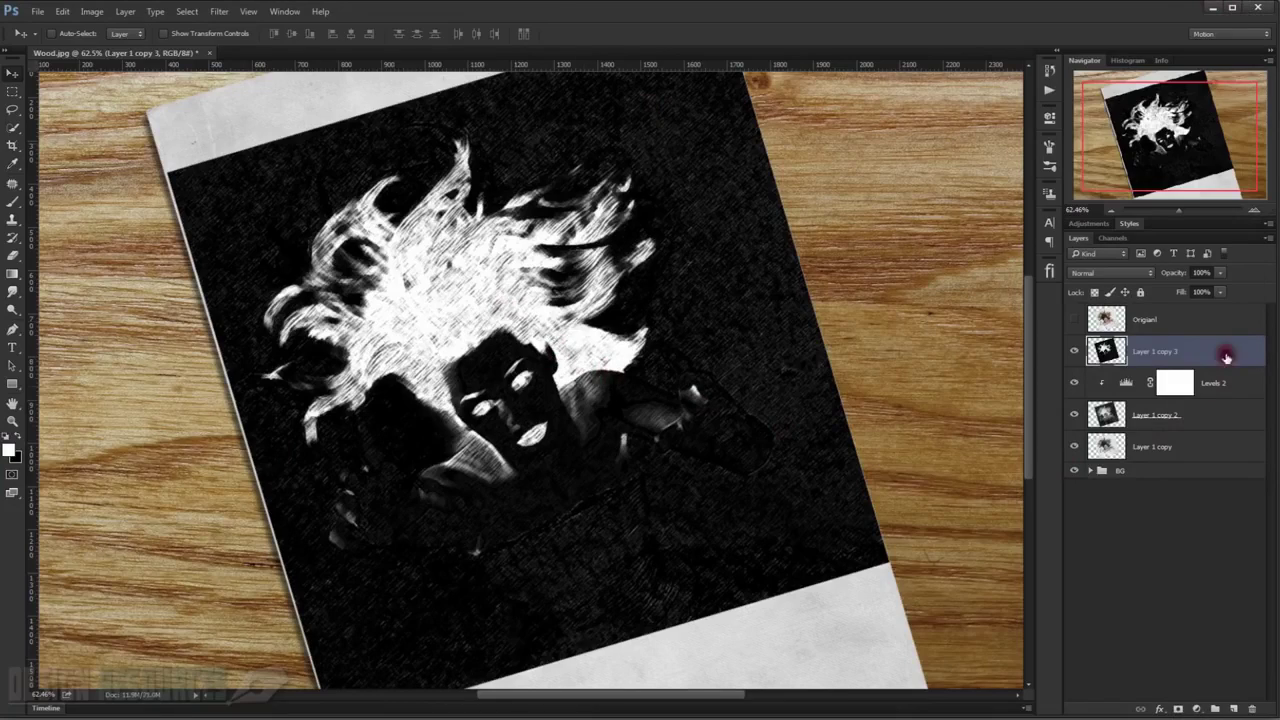
Invert the charcoal layer so it shows dark strokes on white.
click(1171, 355)
key(ctrl+i)
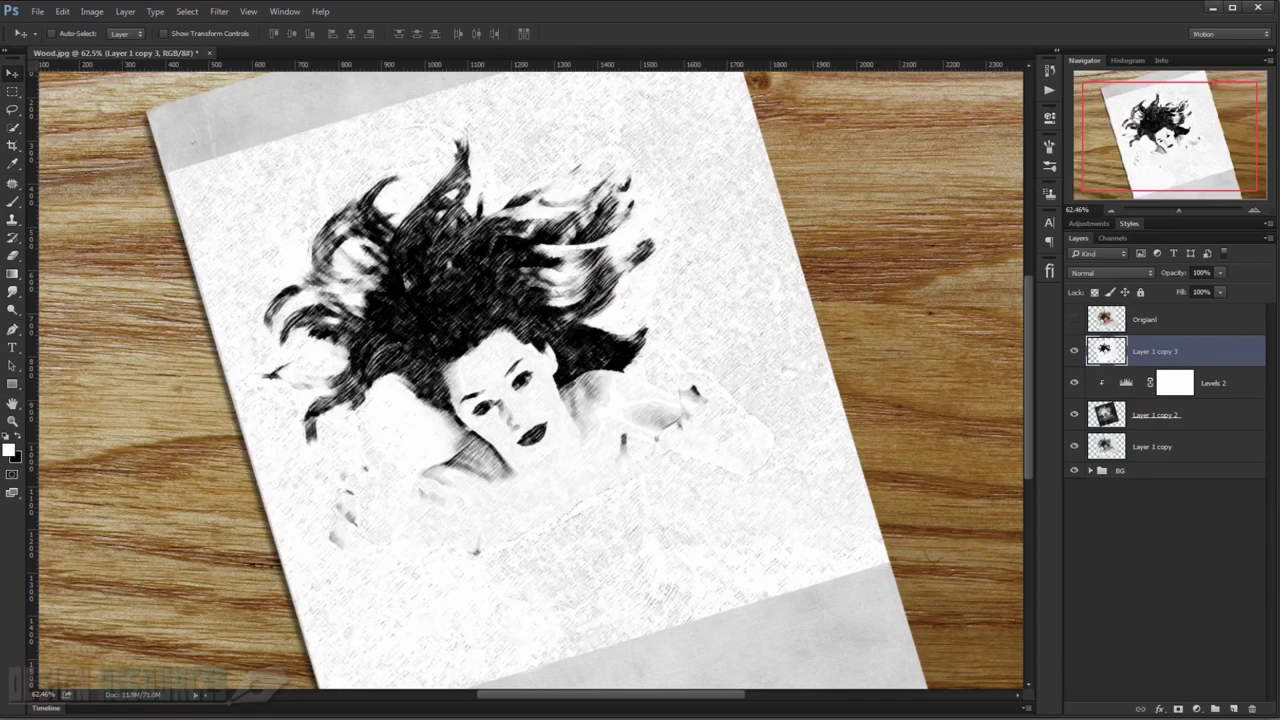
click(535, 290)
Set the charcoal layer to 40% opacity in Multiply blend mode.
click(1204, 272)
text(40)
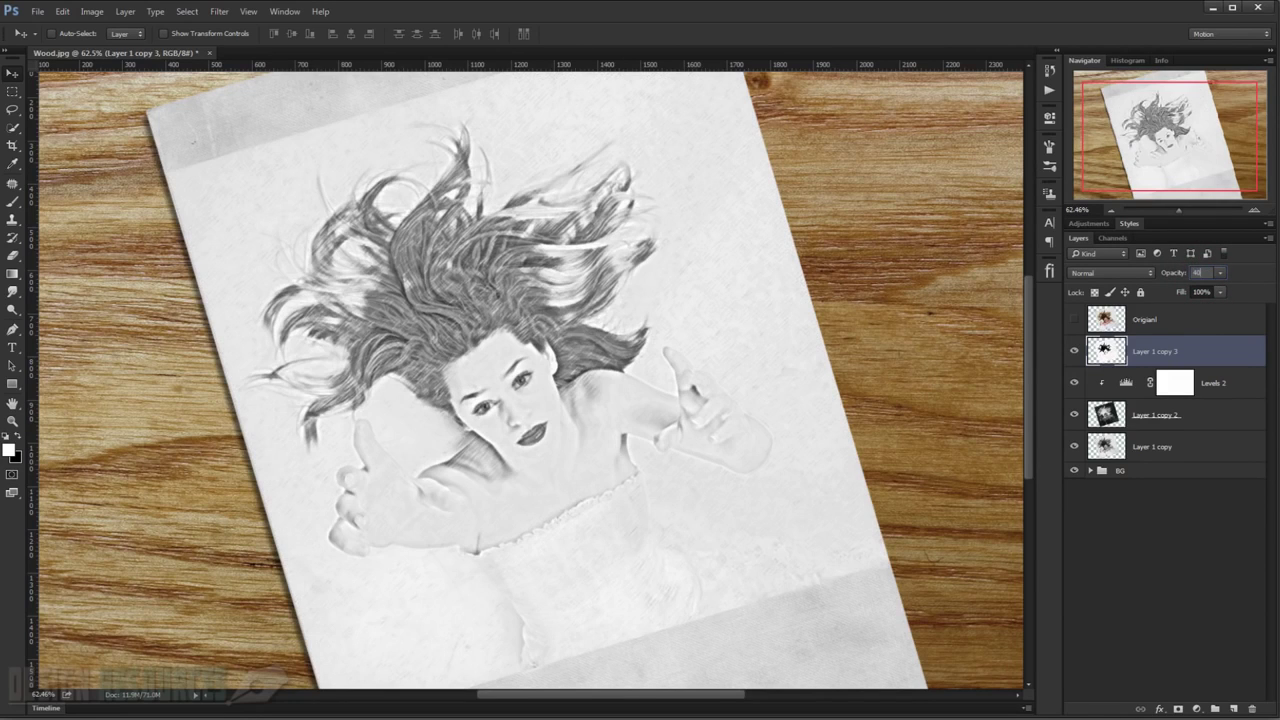
click(1137, 272)
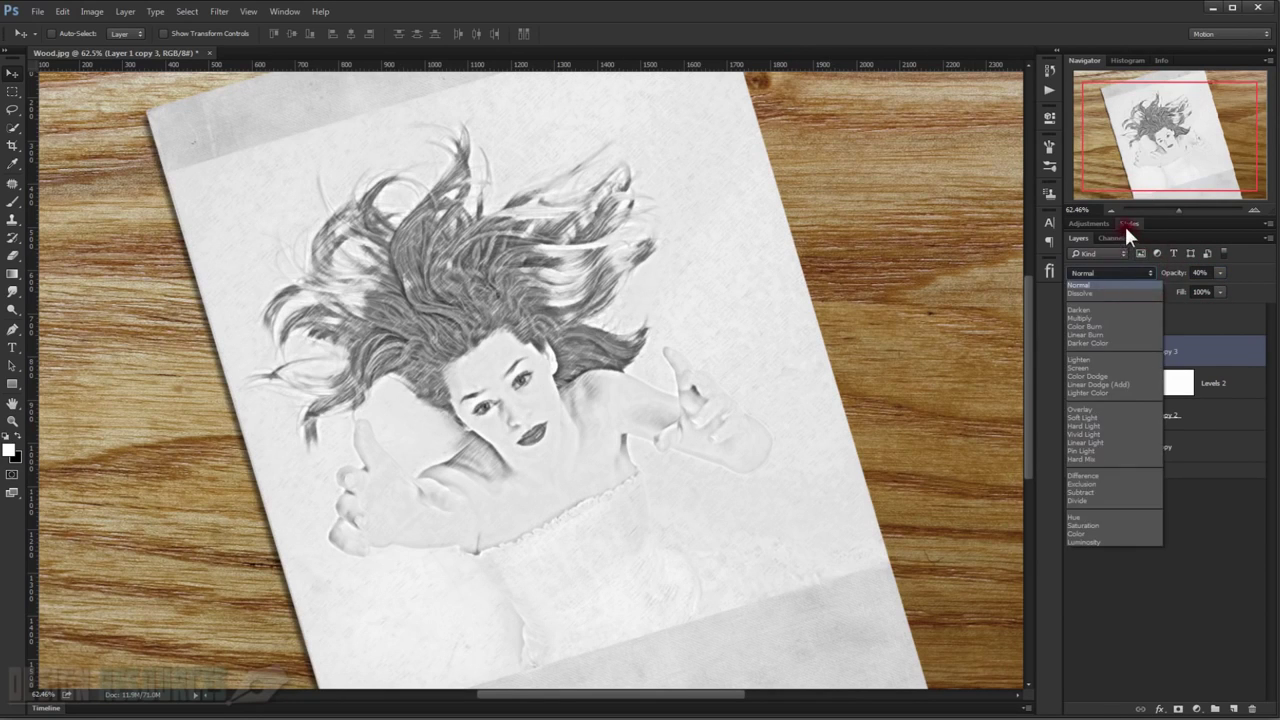
click(1101, 317)
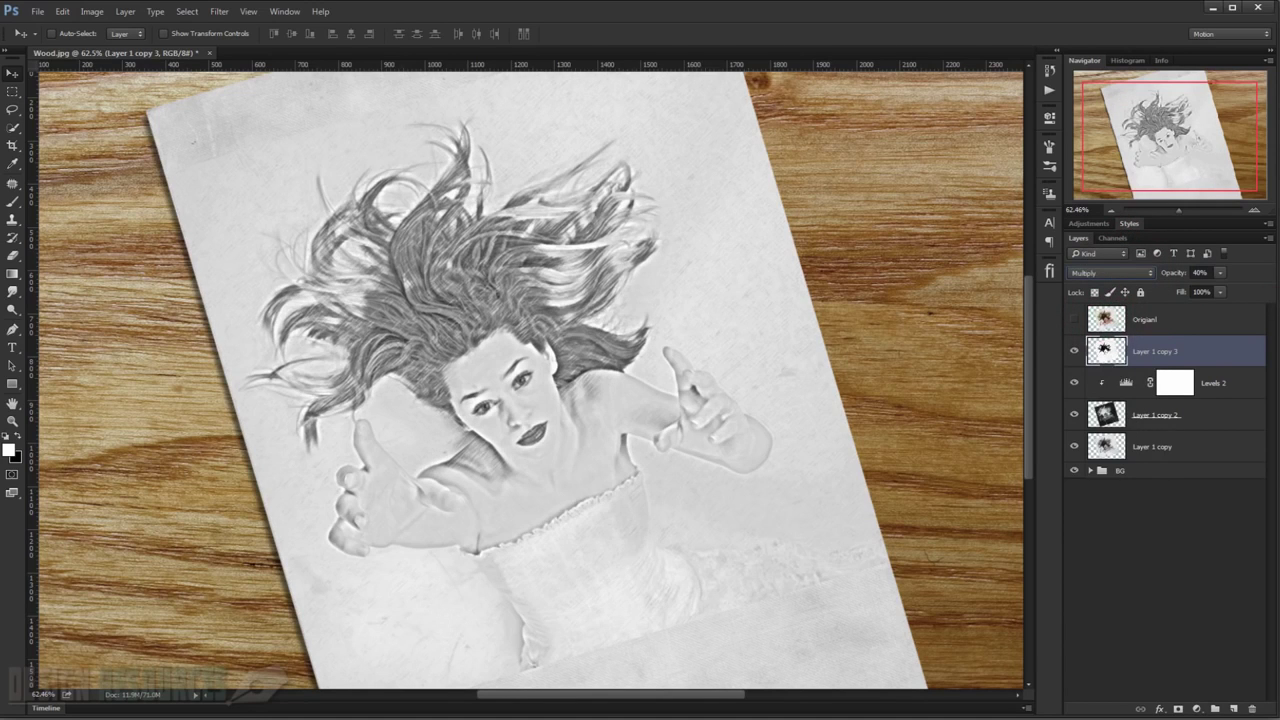
key(Down)
key(Down)
key(Down)
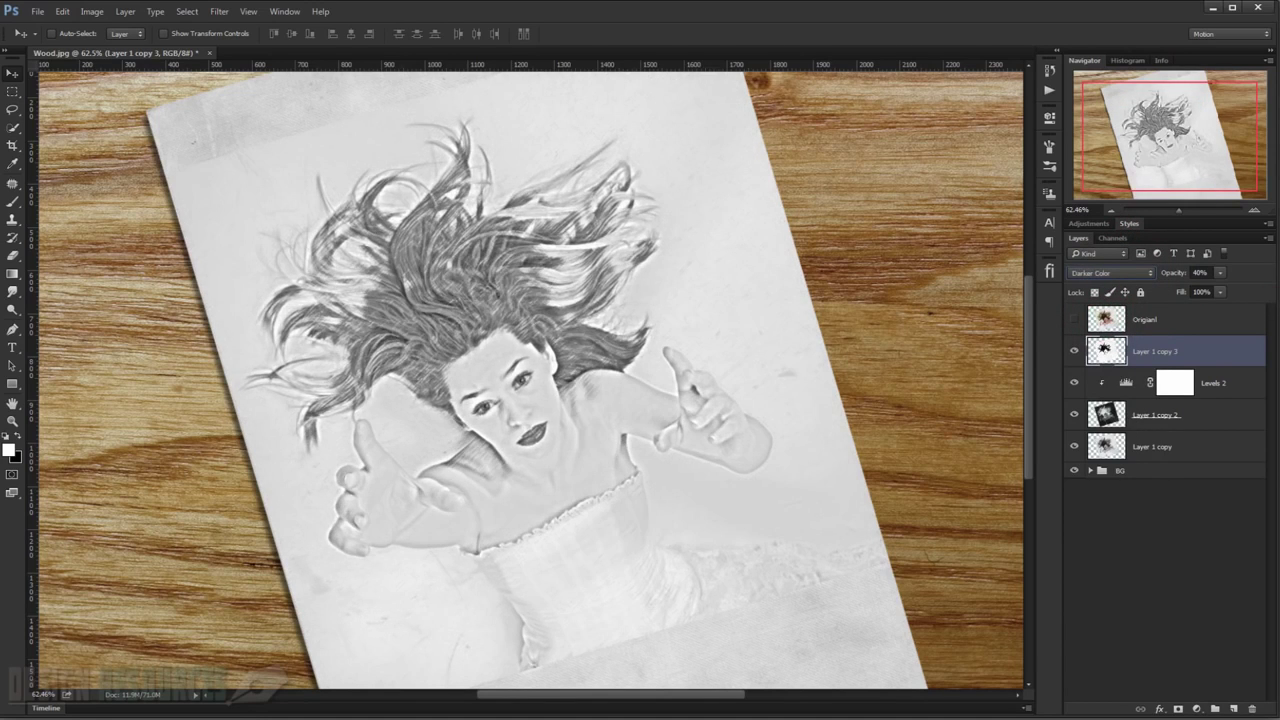
key(Up)
key(Up)
key(Up)
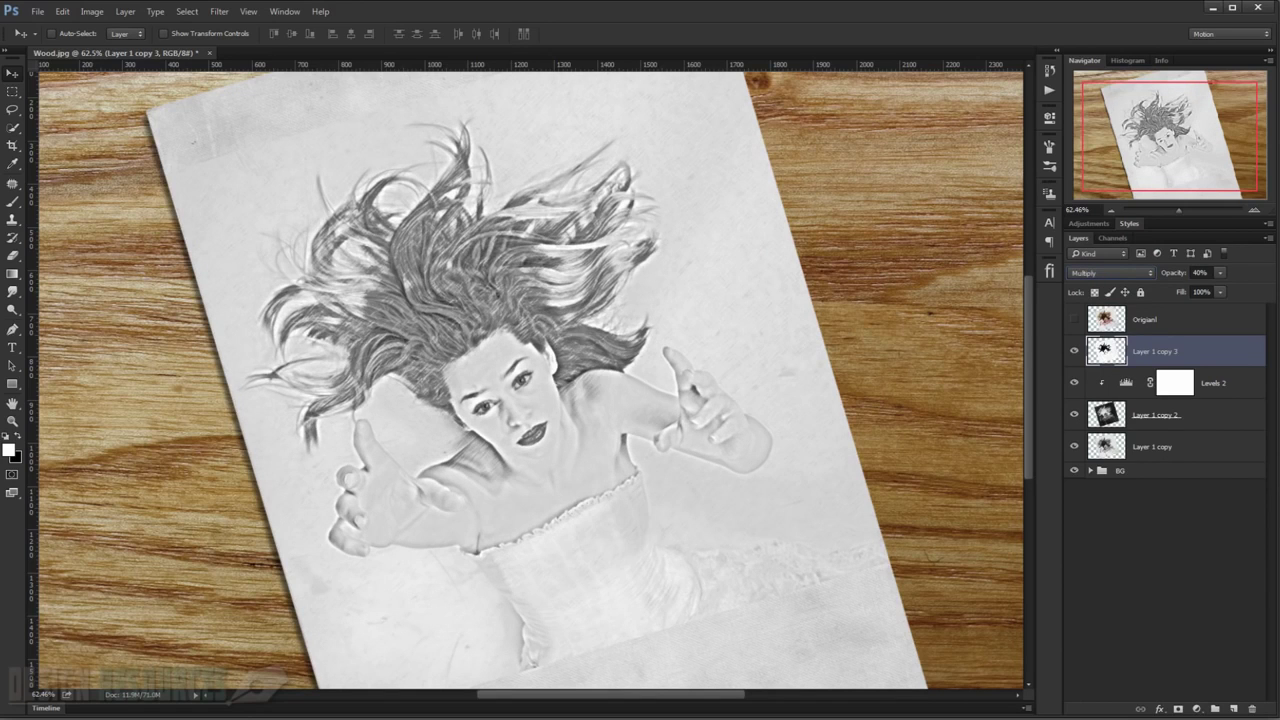
click(1213, 507)
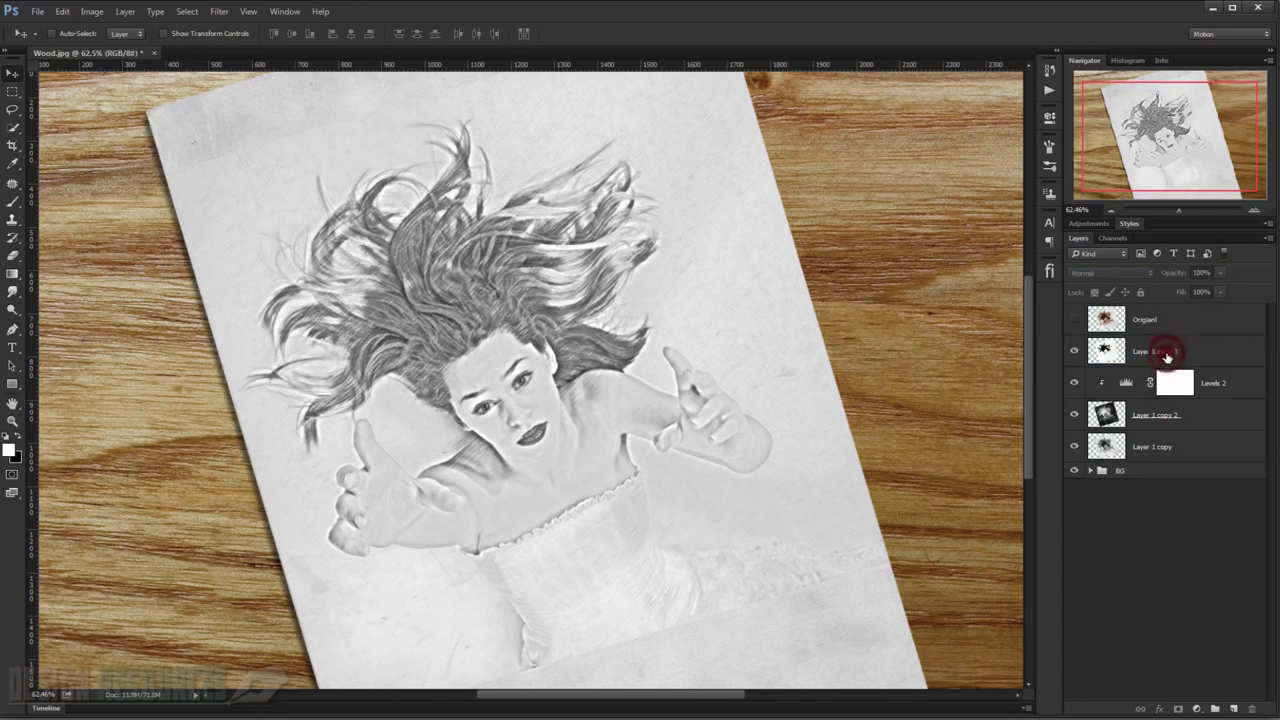
In Blending Options, split the charcoal layer's This Layer black slider to 0/128.
click(1165, 352)
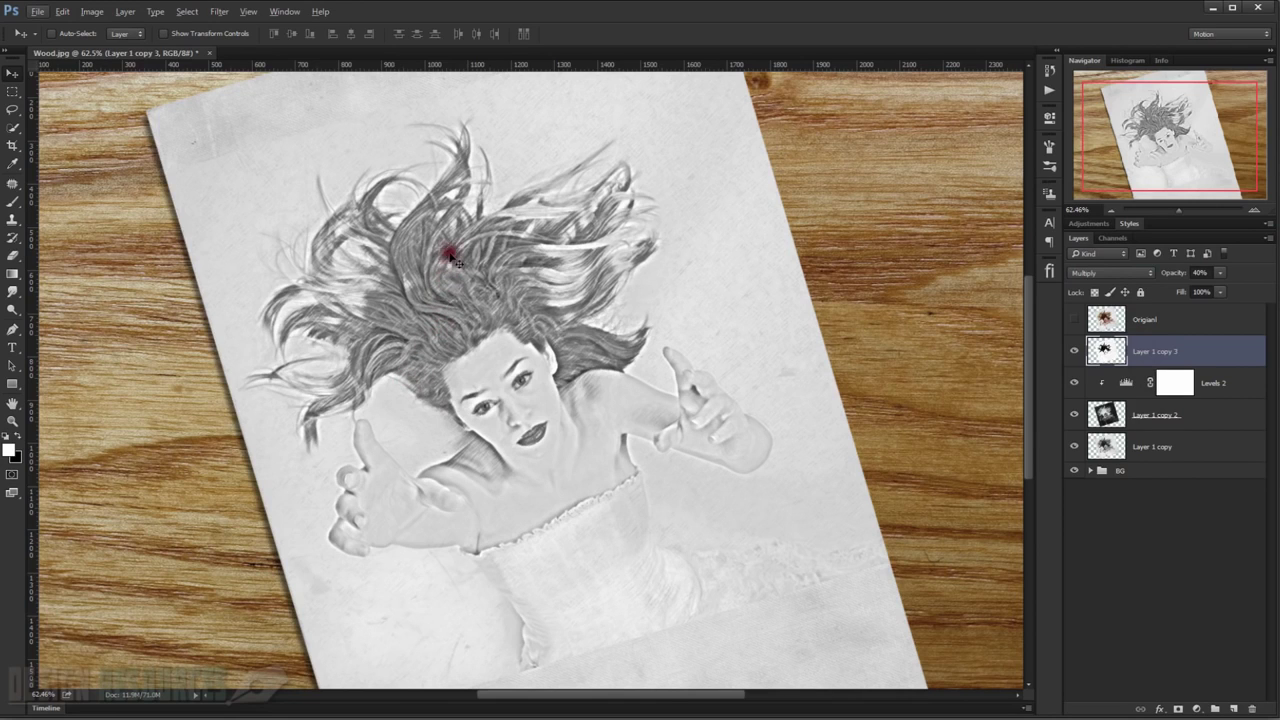
double_click(1224, 355)
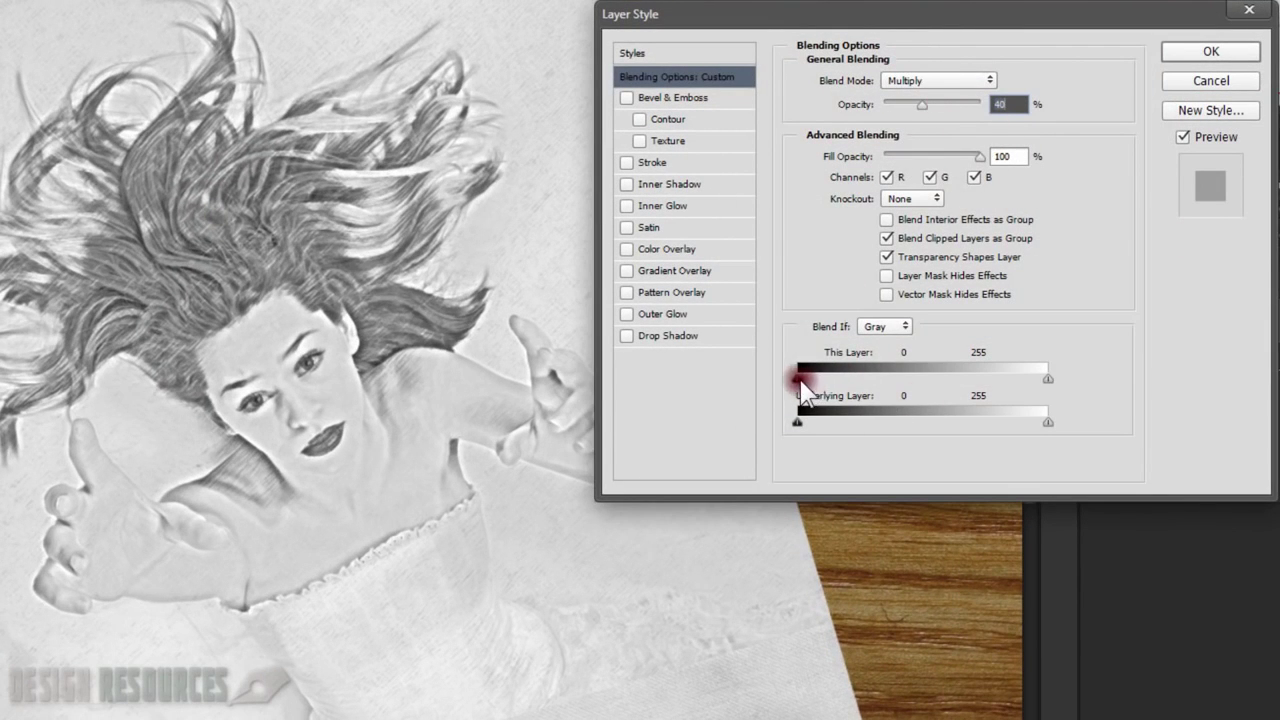
drag(799, 380, 801, 381)
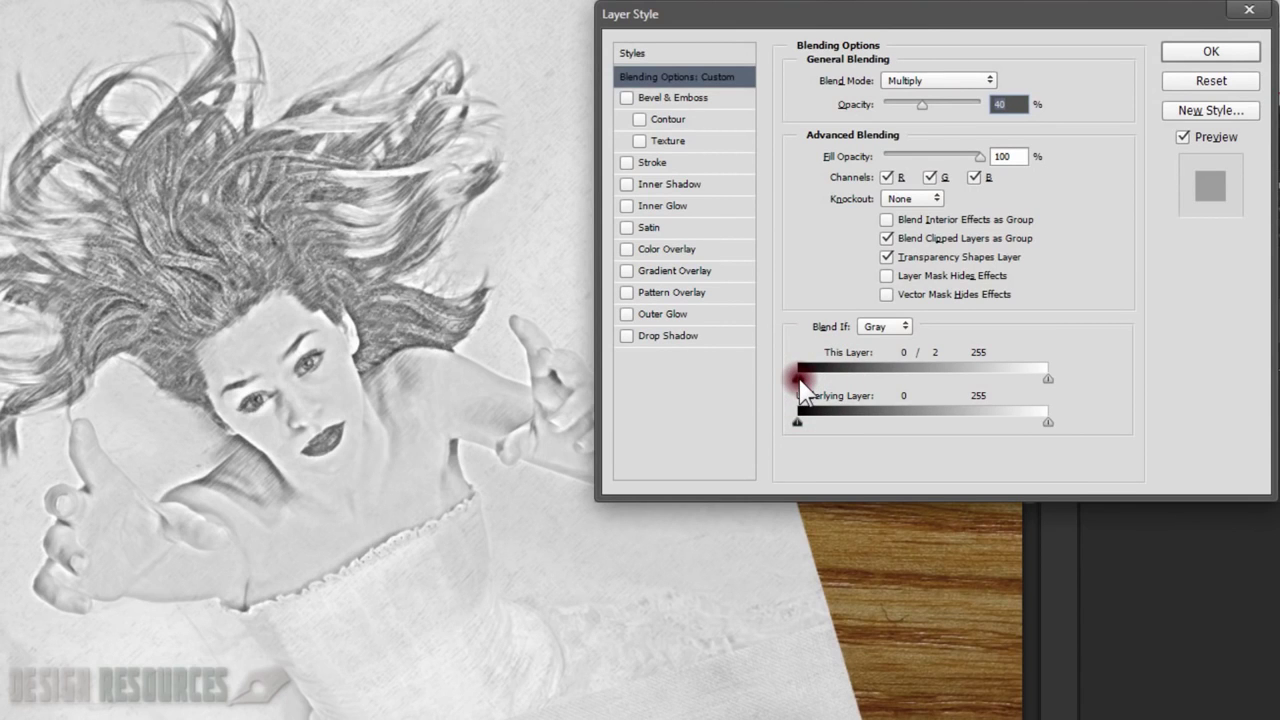
drag(801, 380, 925, 381)
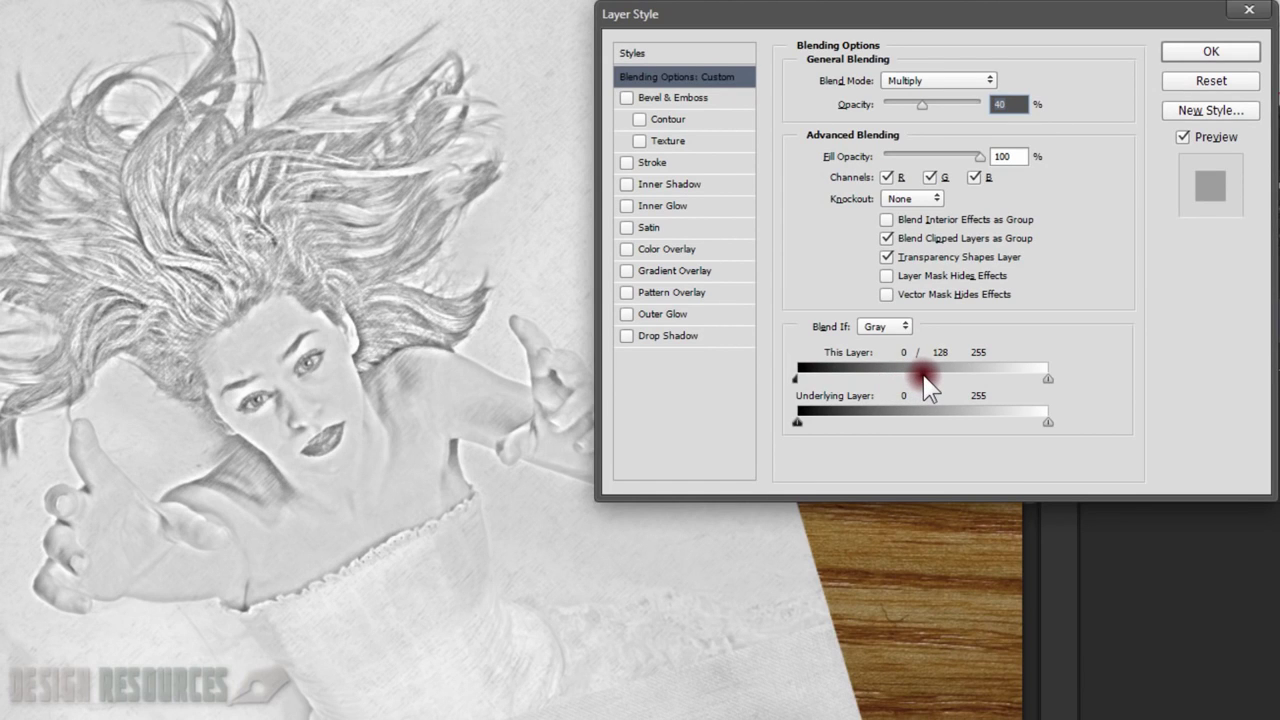